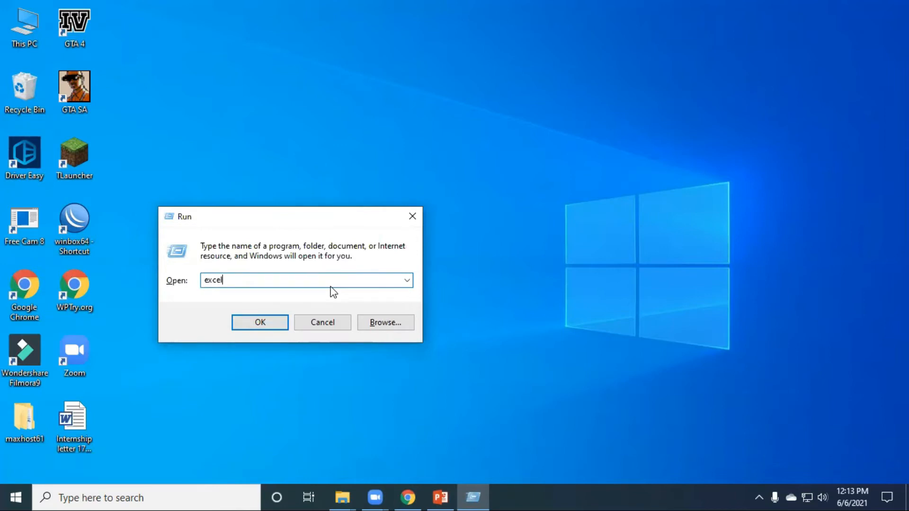
Launch Excel and create a blank workbook
key(Return)
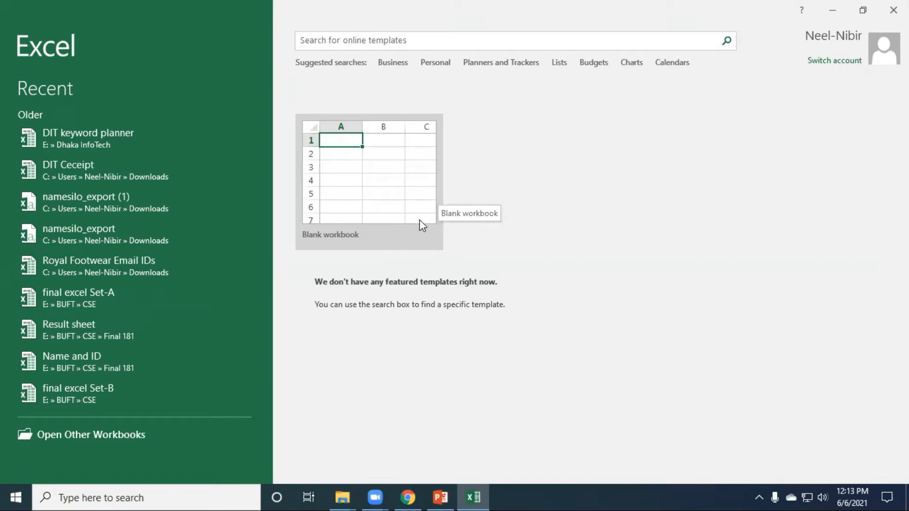
click(392, 198)
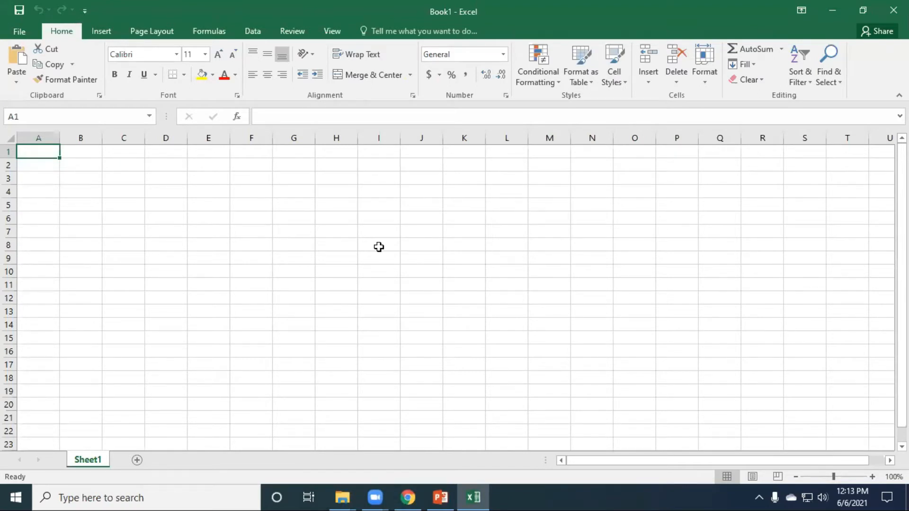
click(289, 255)
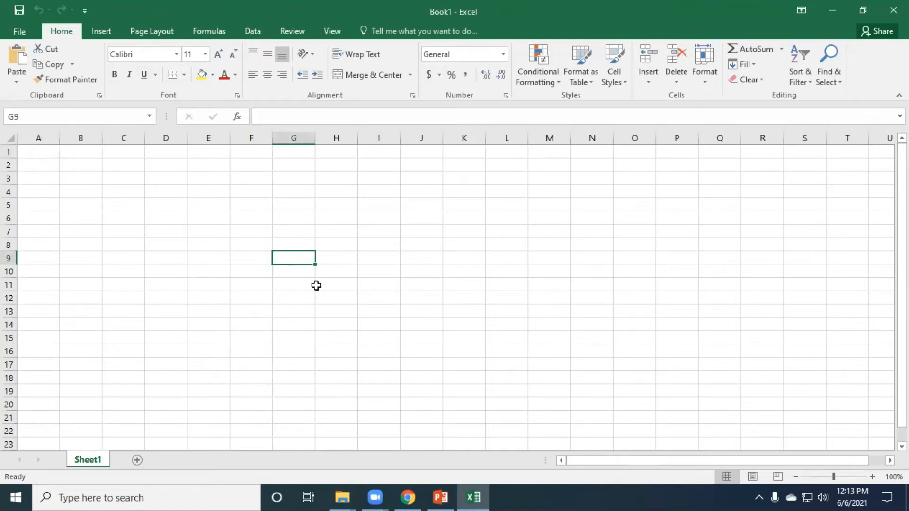
click(307, 220)
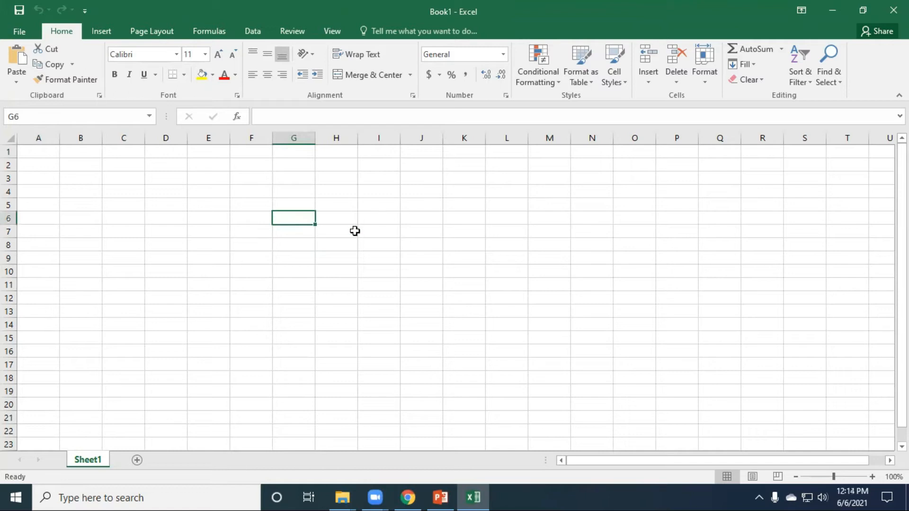
click(246, 213)
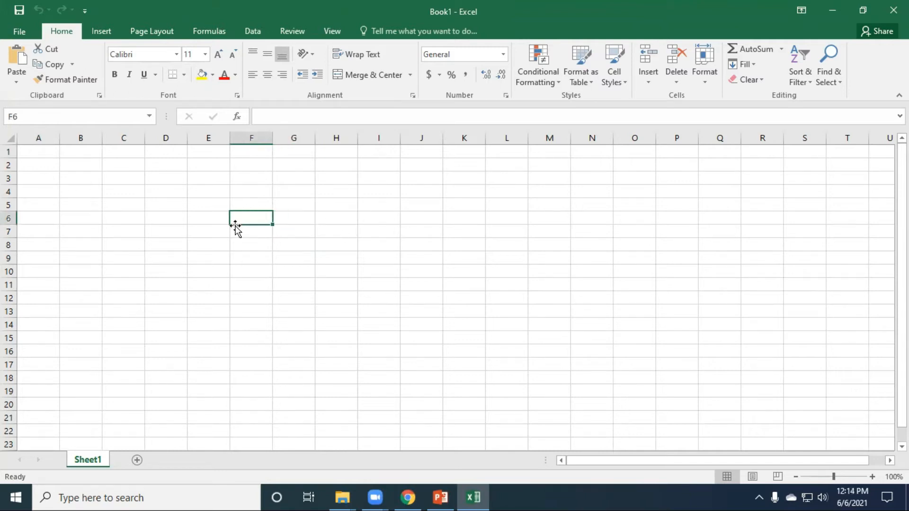
click(191, 216)
click(214, 191)
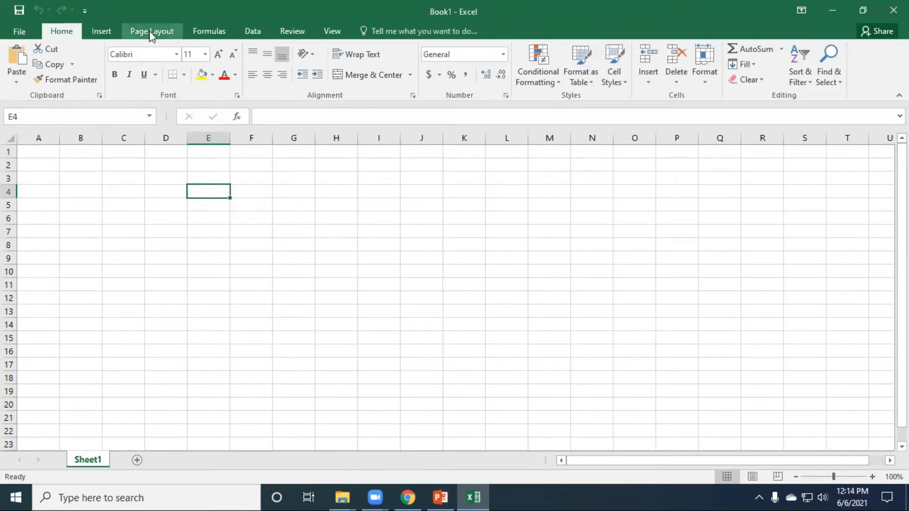
click(210, 31)
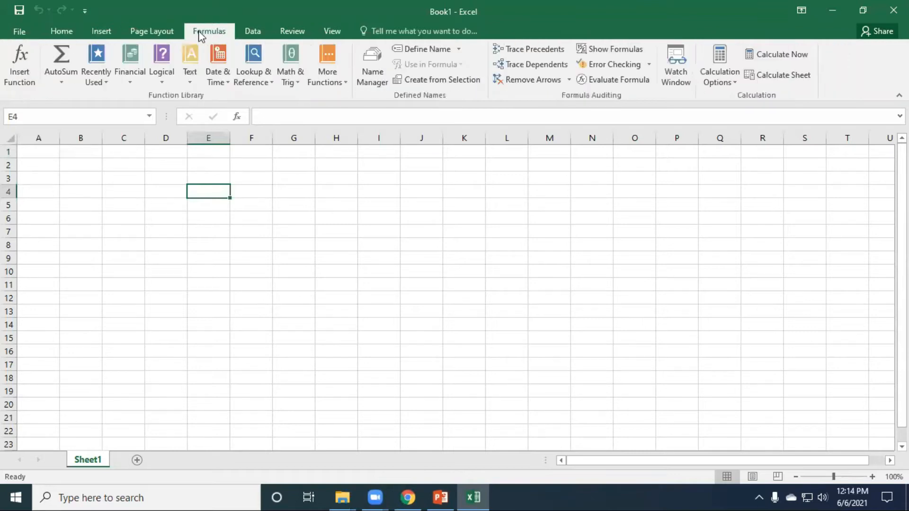
click(63, 32)
click(106, 32)
click(147, 32)
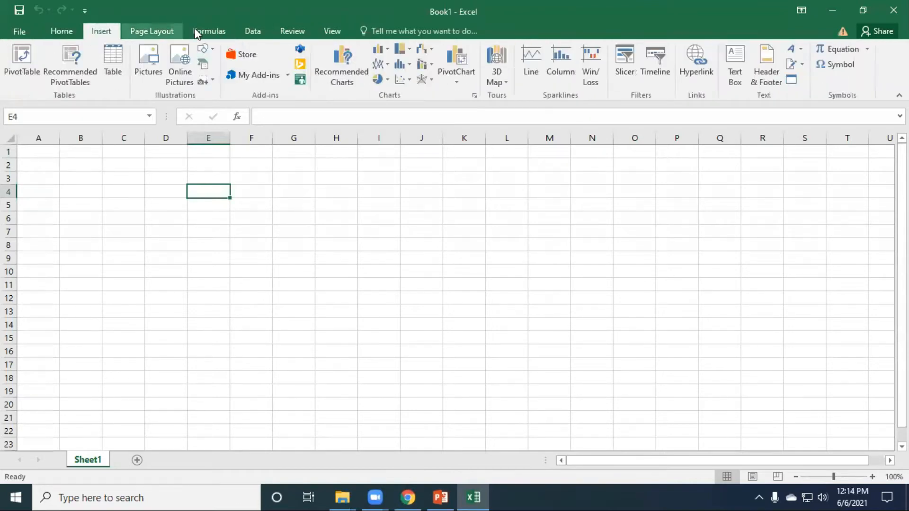
click(73, 33)
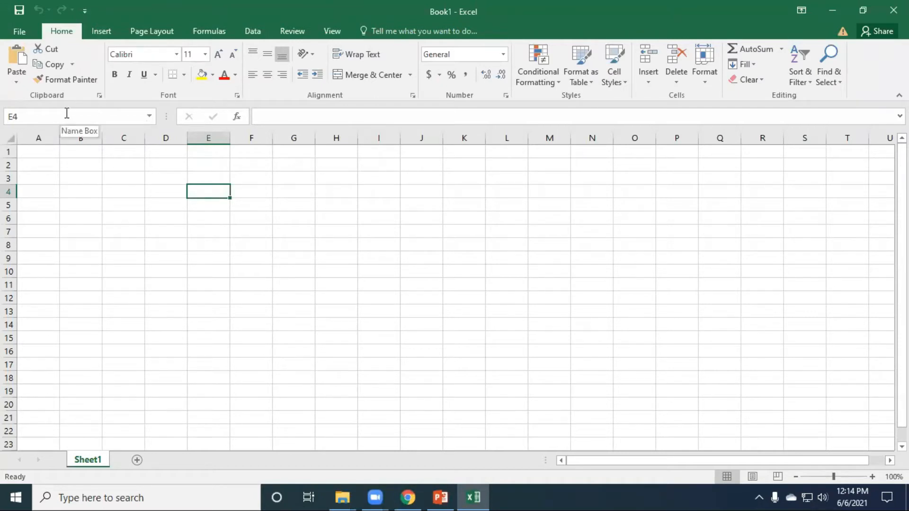
Select columns A through G one at a time to show the sheet's columns
click(45, 137)
click(83, 137)
click(123, 137)
click(161, 137)
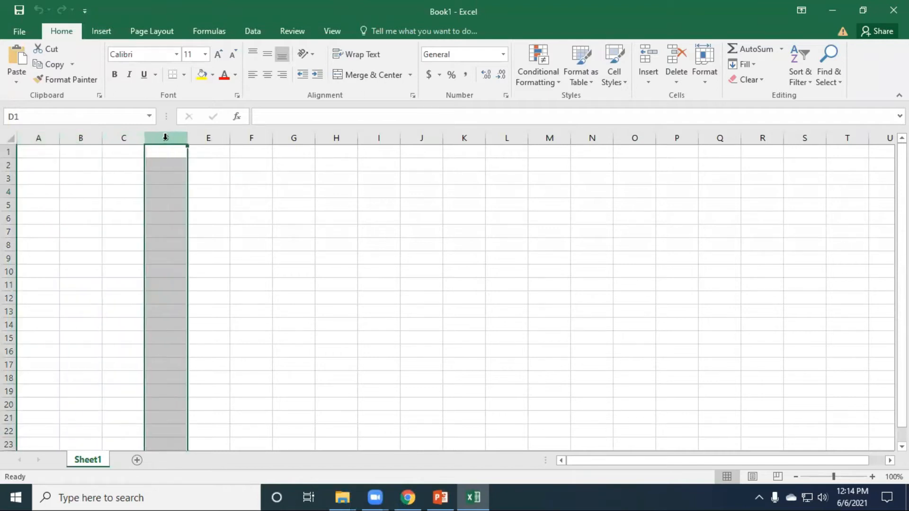
click(214, 137)
click(253, 137)
click(286, 138)
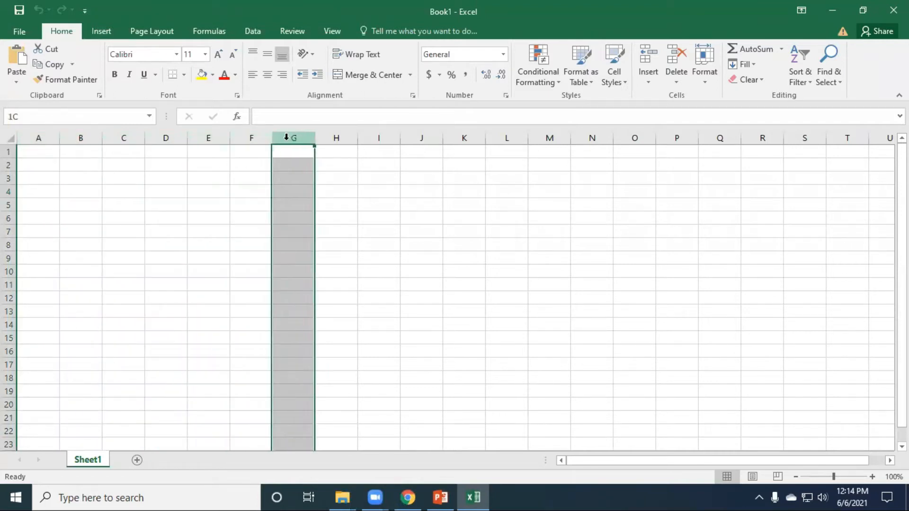
Select rows 1 through 4 one at a time to show the sheet's rows
click(9, 151)
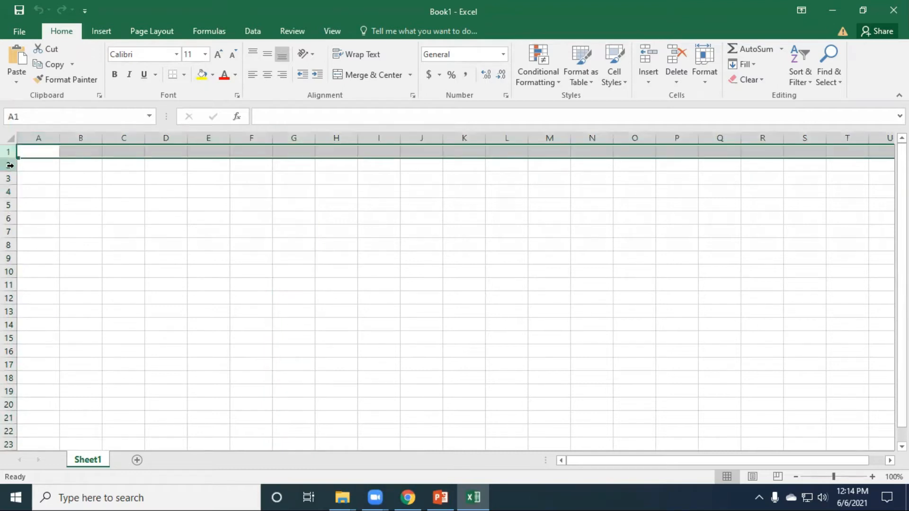
click(10, 165)
click(9, 178)
click(9, 191)
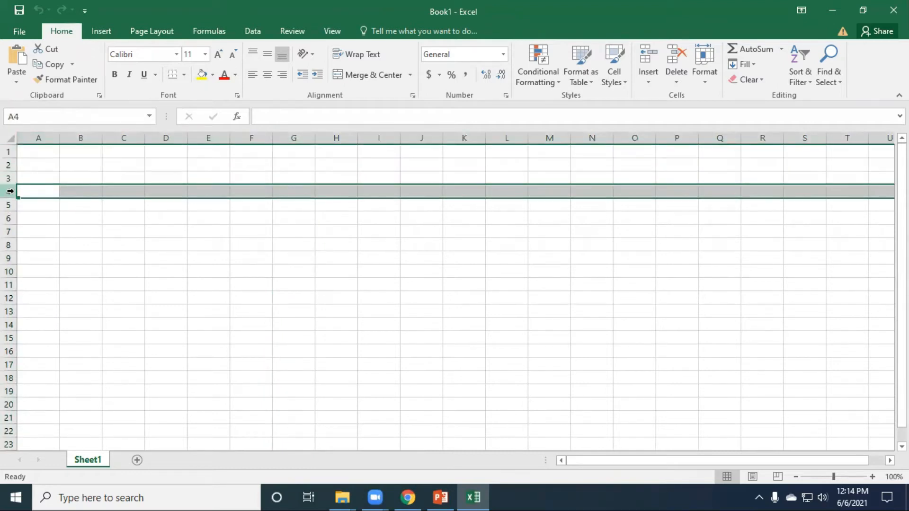
Enter the text "Cell" in cell C3
click(107, 168)
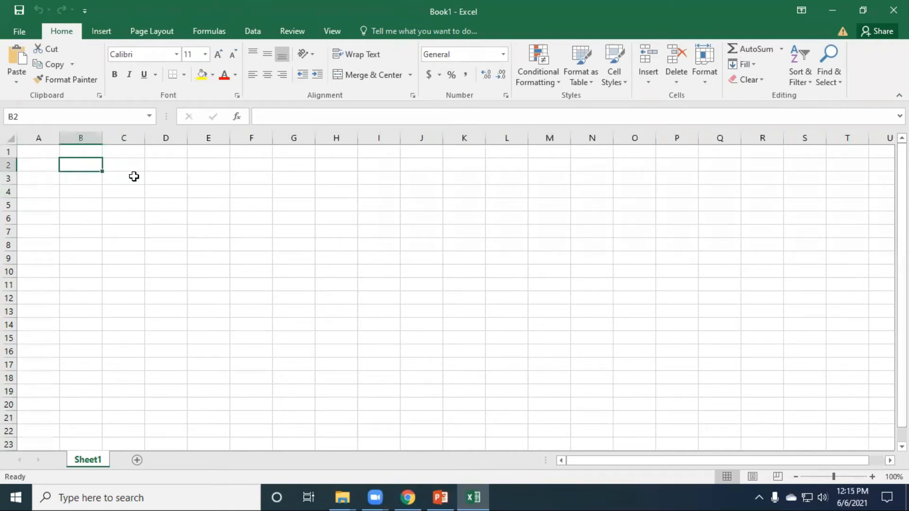
click(115, 181)
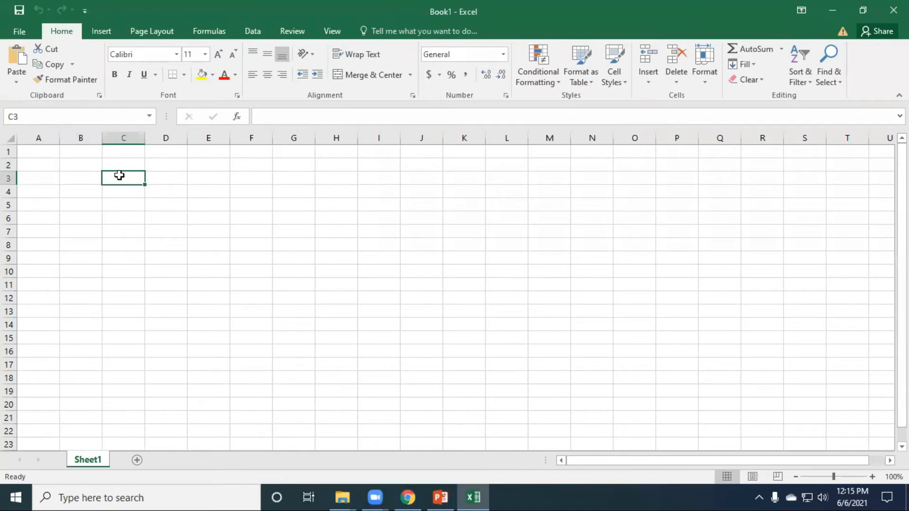
text(Cell)
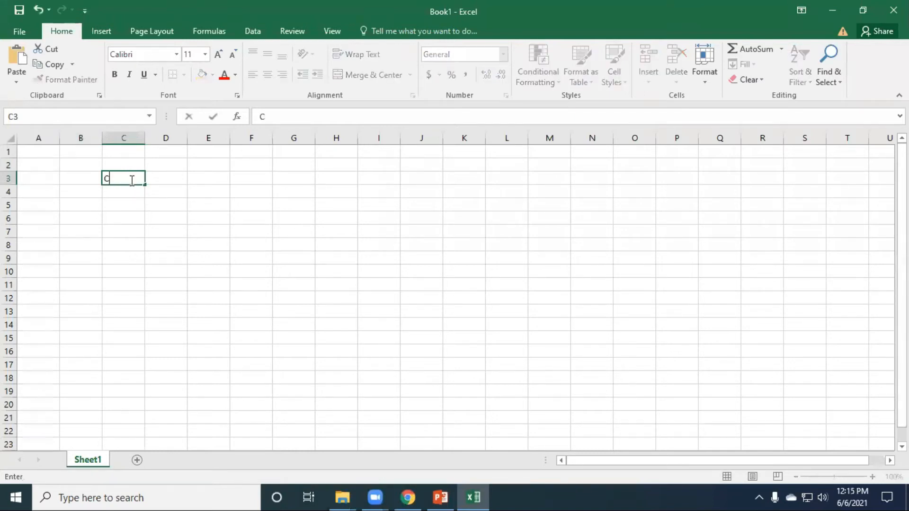
click(155, 214)
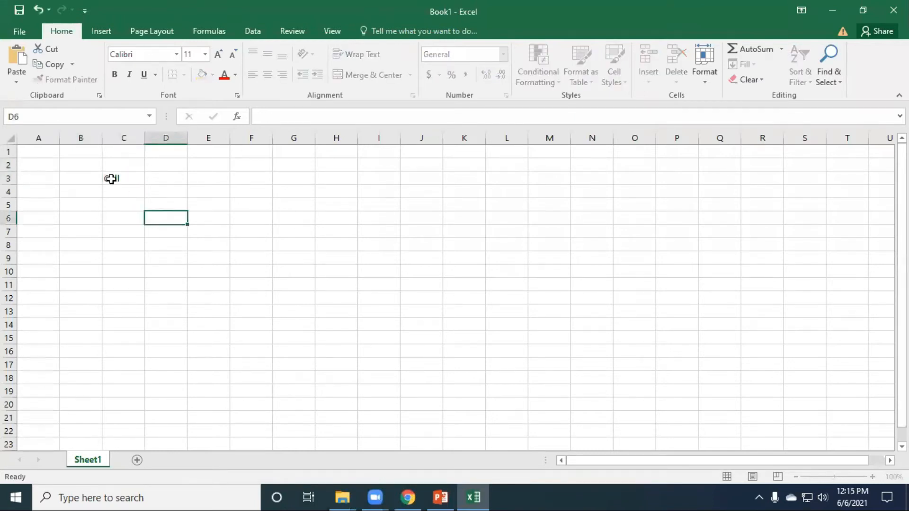
Clear the text from cell C3 and select cell B2
click(112, 179)
key(Delete)
click(185, 203)
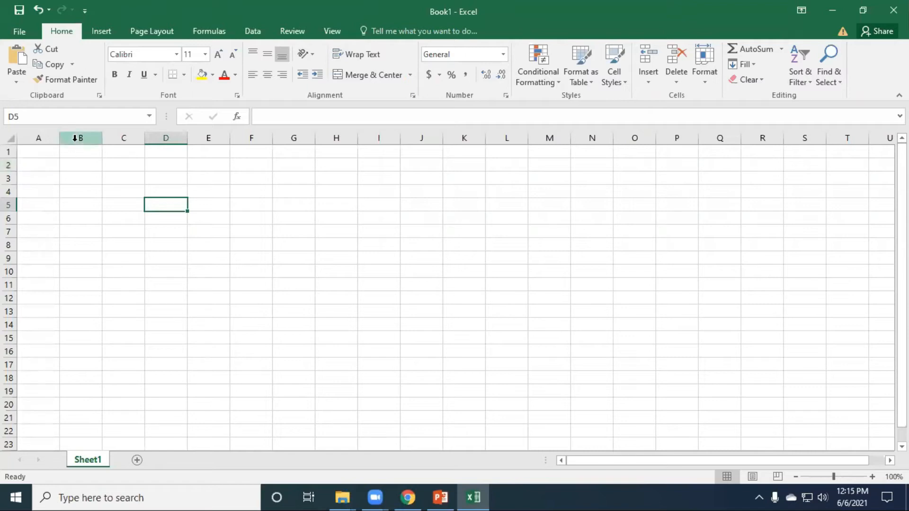
click(86, 165)
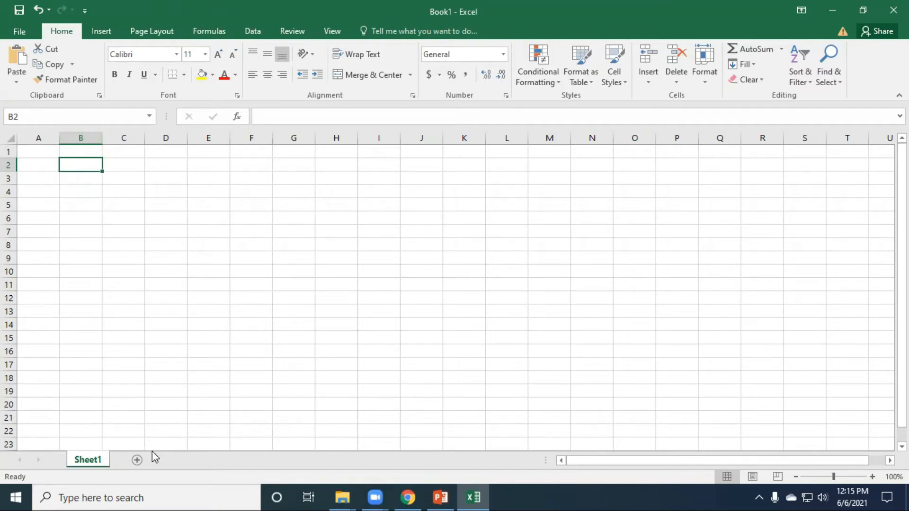
Add a new worksheet after Sheet1 and insert another worksheet in front of the new one
click(138, 461)
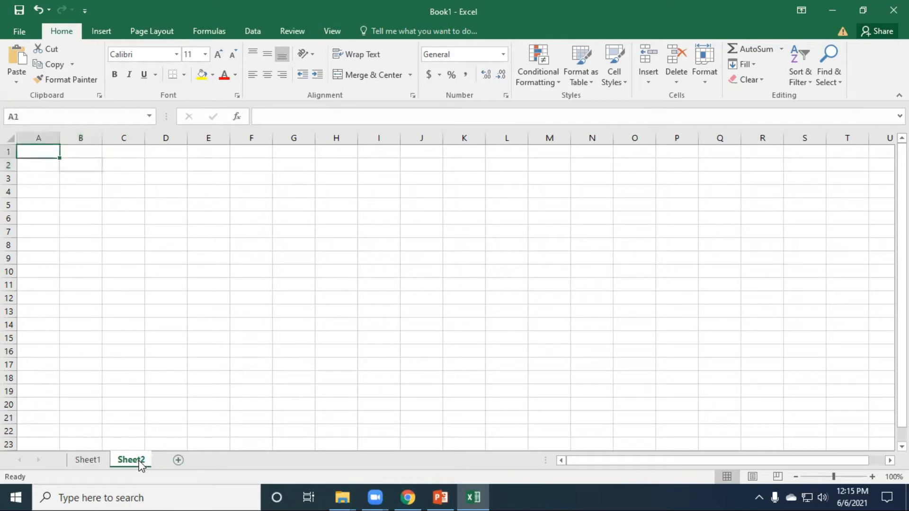
right_click(141, 466)
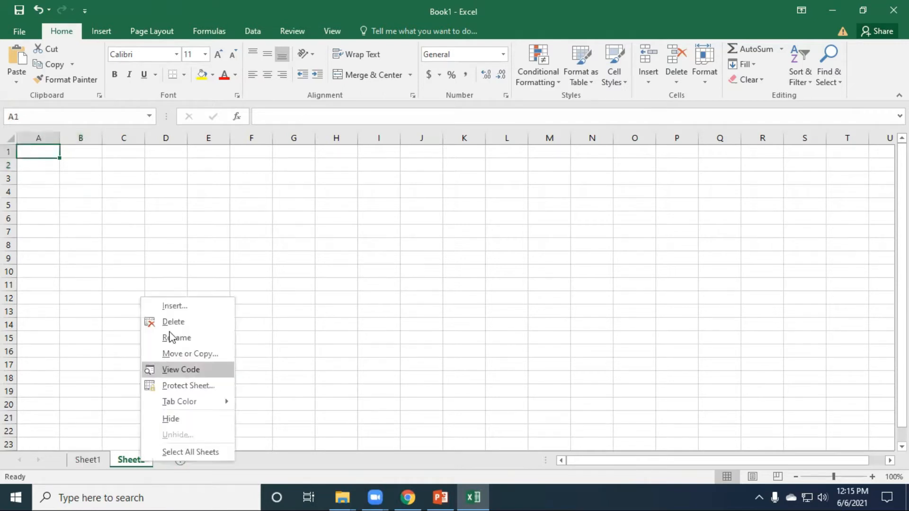
click(177, 306)
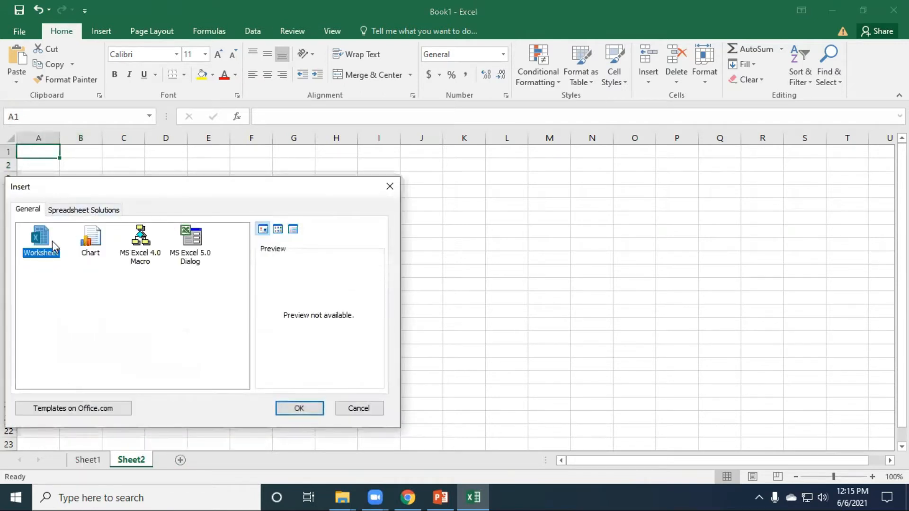
click(300, 410)
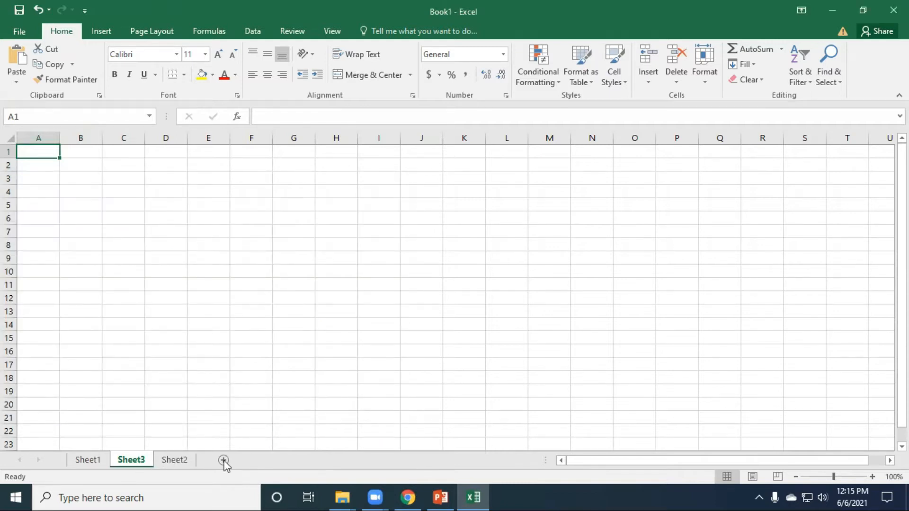
right_click(151, 464)
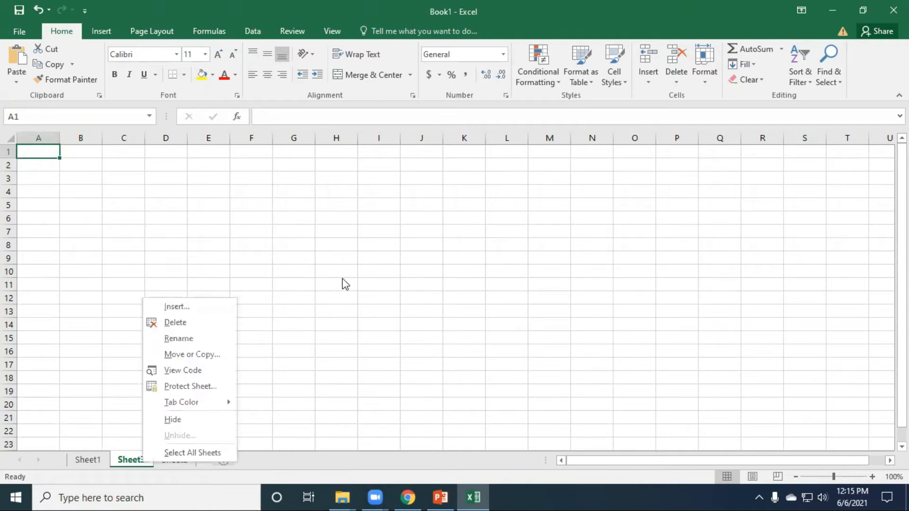
key(Escape)
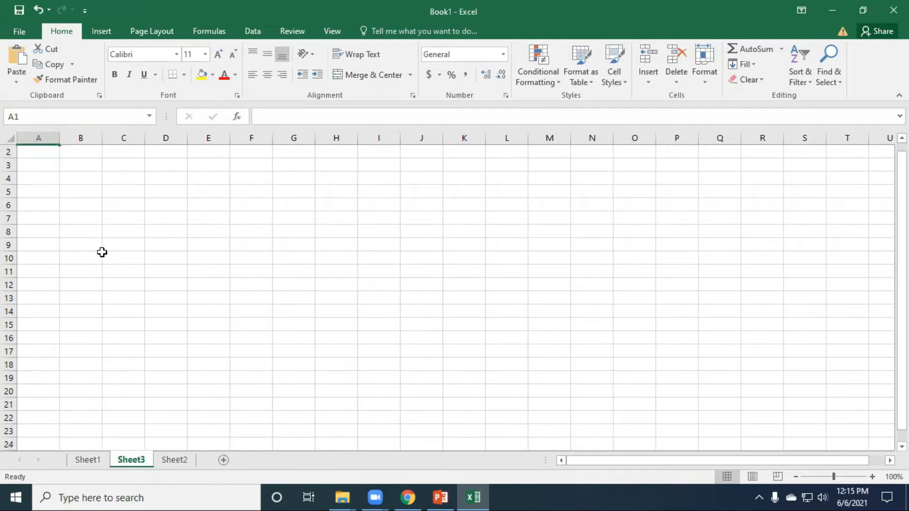
Check the worksheet's extent by going from A1 to the last row and the last column, returning to A1 each time
scroll(102, 252, down, 20)
scroll(102, 251, down, 8)
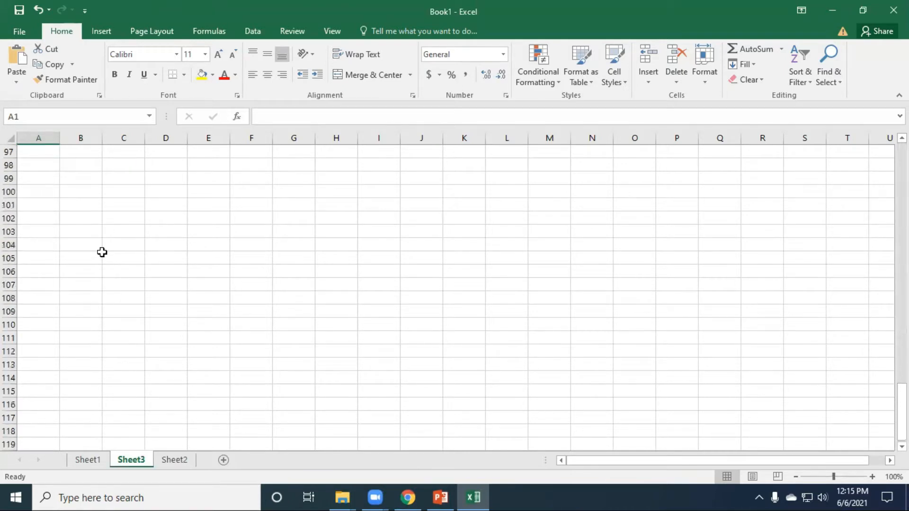
scroll(102, 252, up, 1)
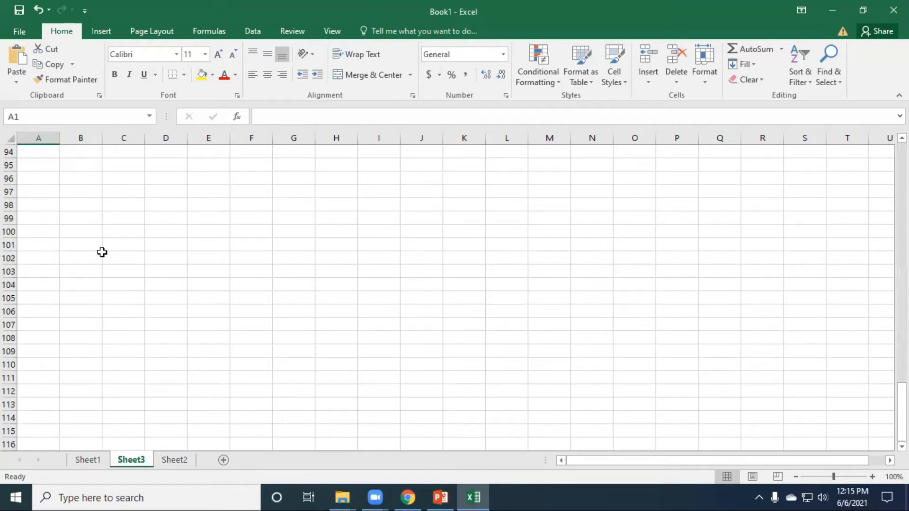
scroll(101, 252, up, 20)
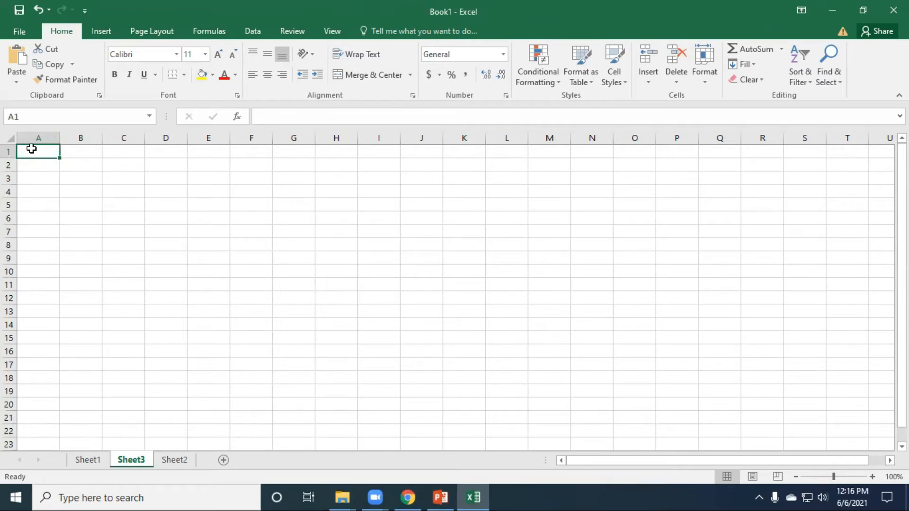
key(ctrl+Down)
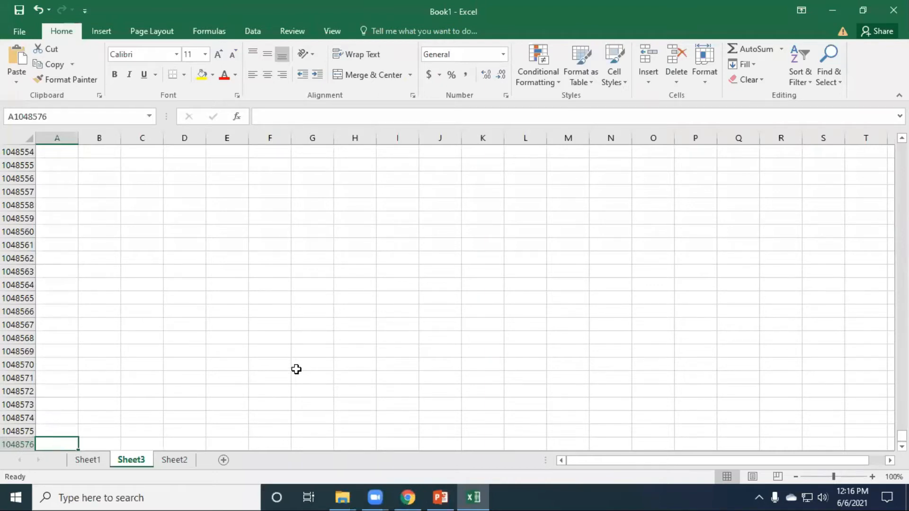
key(ctrl+Home)
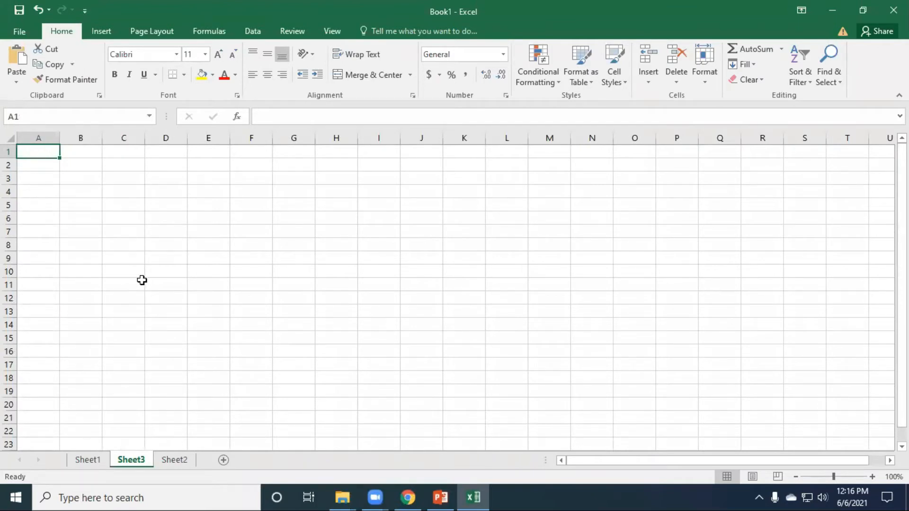
key(ctrl+Right)
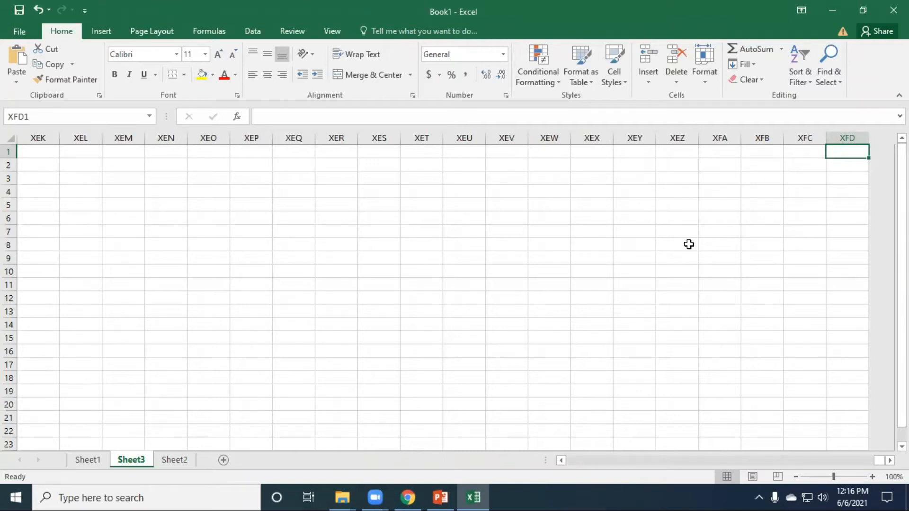
key(ctrl+Home)
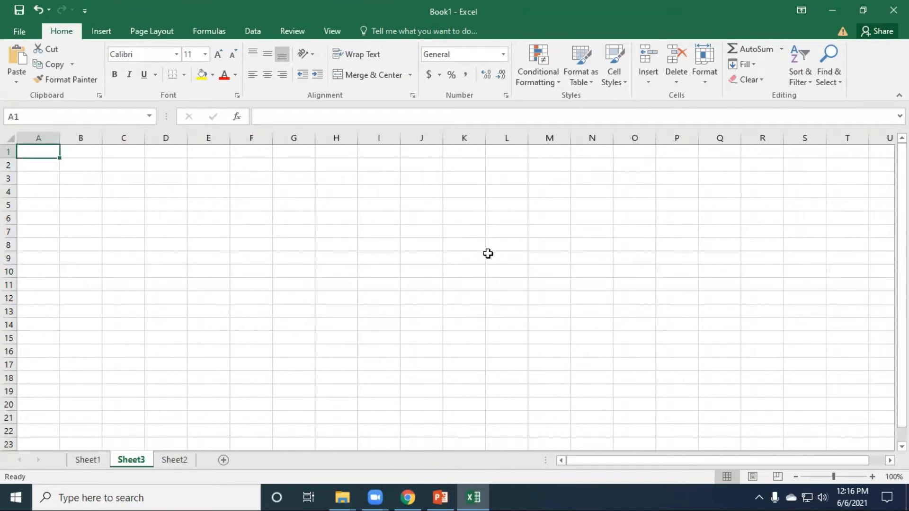
Select the entire worksheet and check its total number of rows and columns
click(405, 256)
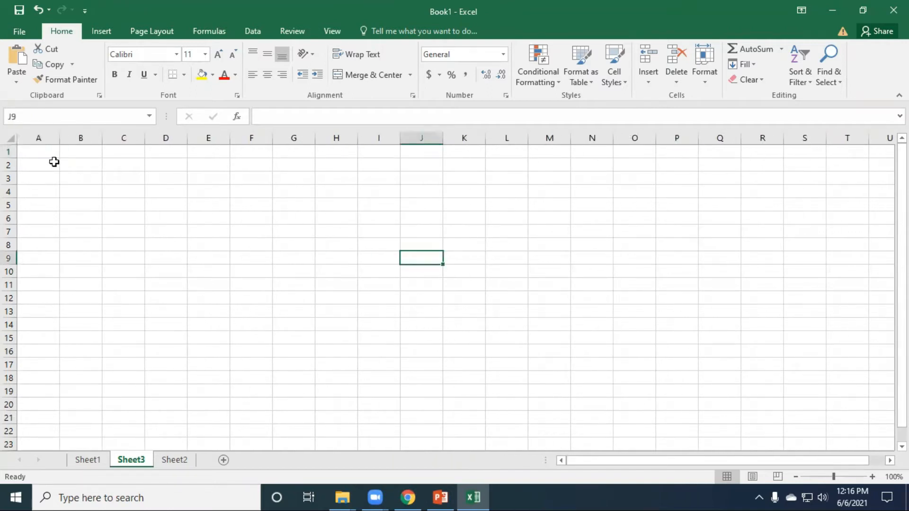
click(10, 139)
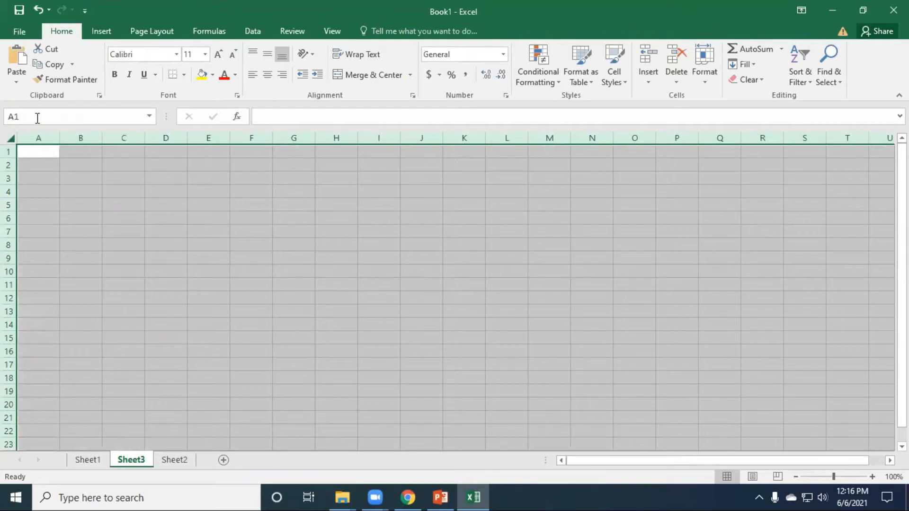
click(12, 139)
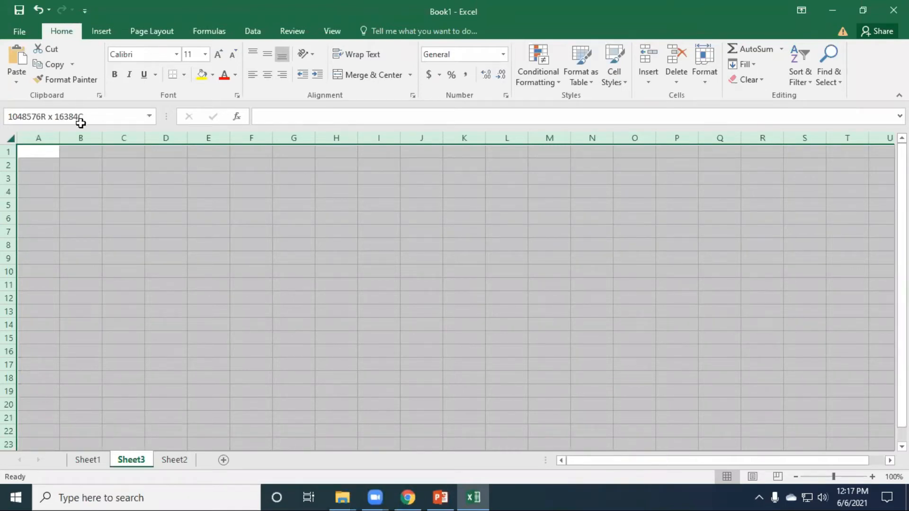
Clear the whole-sheet selection on Sheet3 and select cell B2
click(81, 150)
click(34, 151)
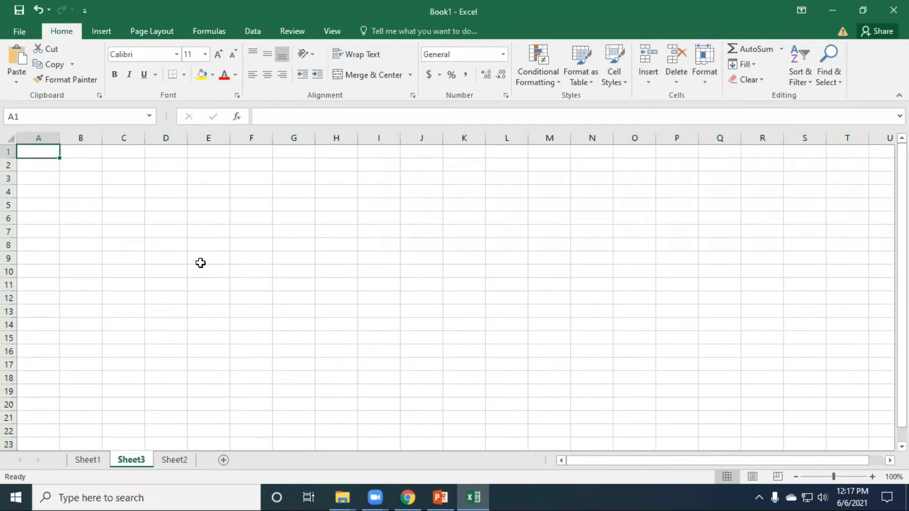
click(78, 167)
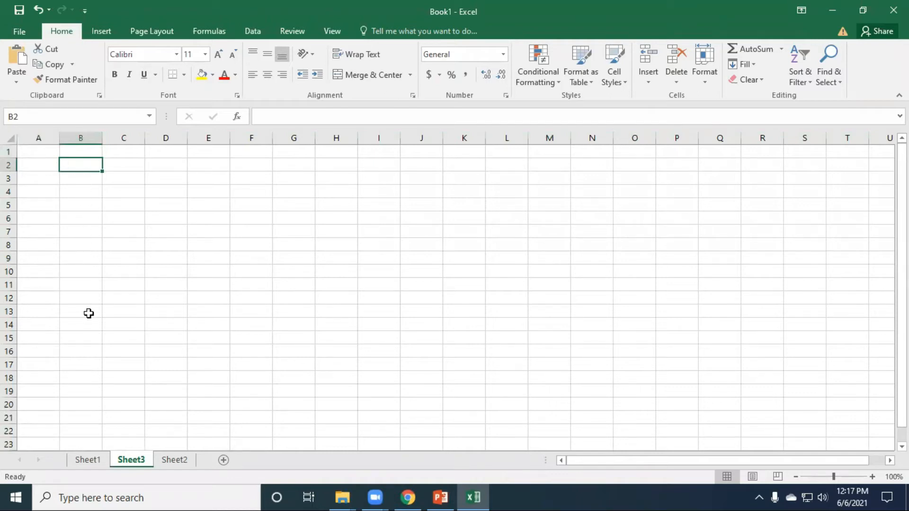
Go through the Sheet1, Sheet3 and Sheet2 worksheets and return to Sheet1
click(89, 459)
click(211, 285)
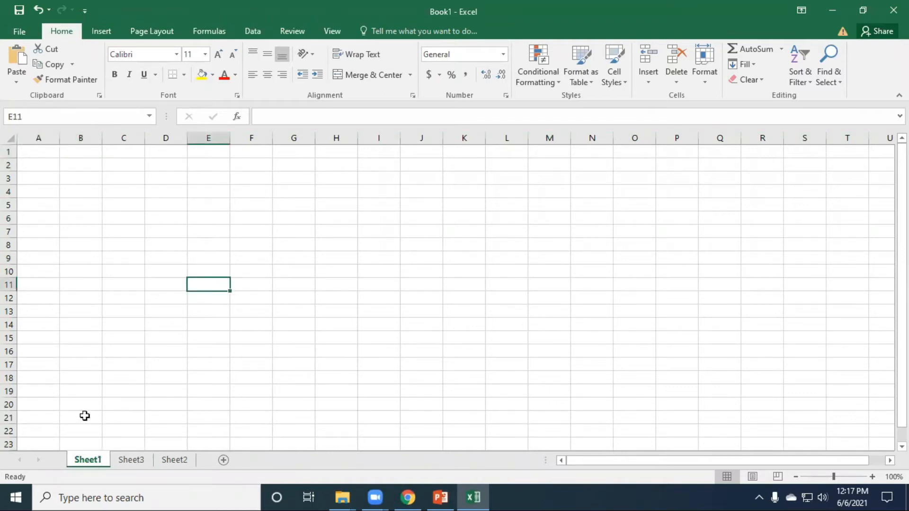
click(116, 461)
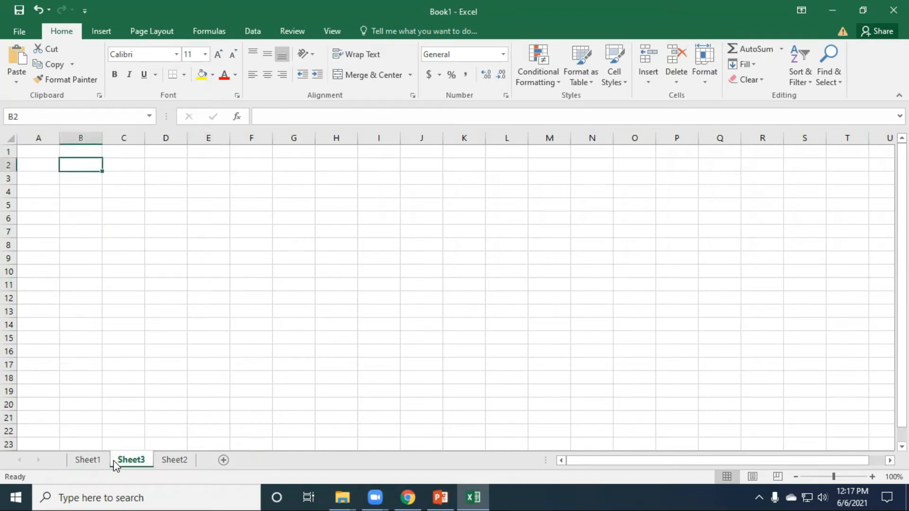
click(183, 461)
click(86, 460)
Delete the Sheet3 worksheet
right_click(87, 460)
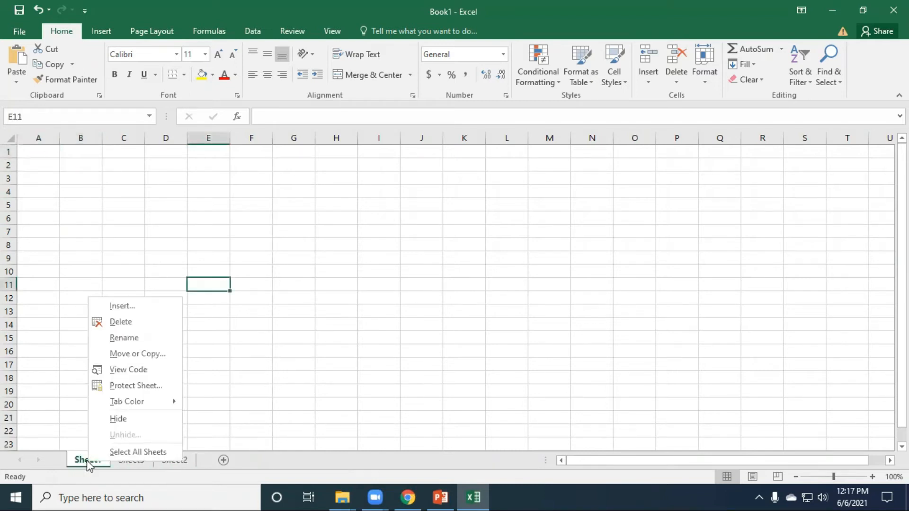
key(Escape)
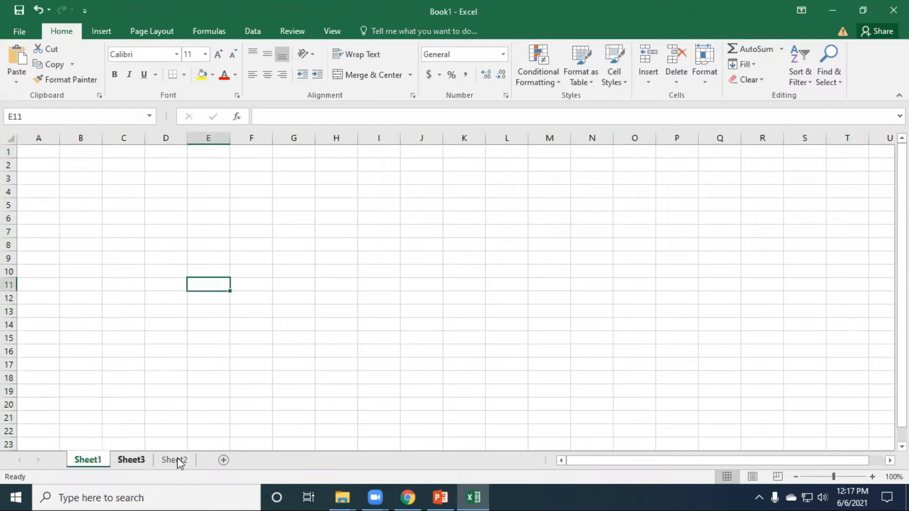
right_click(136, 460)
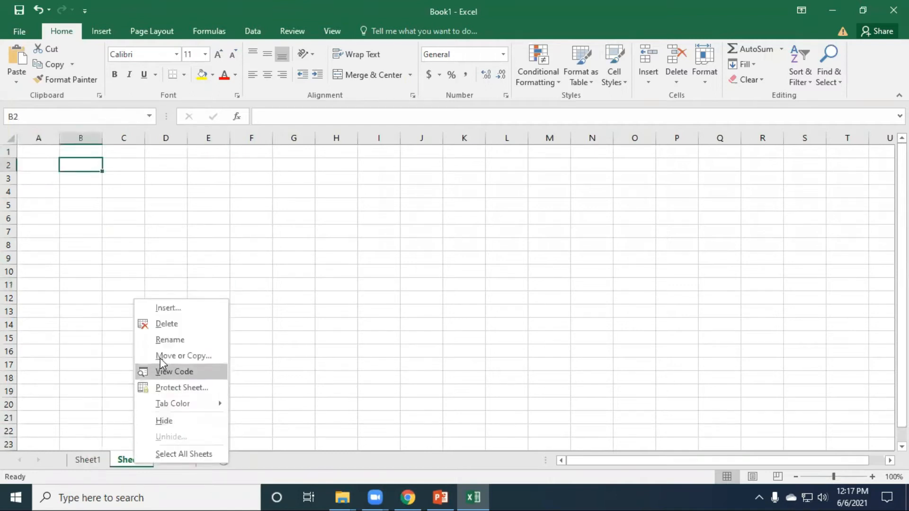
click(167, 326)
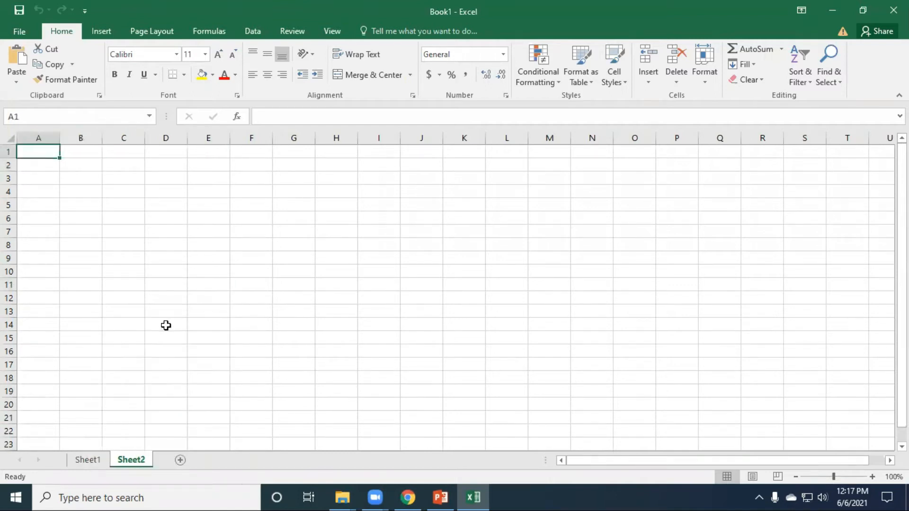
Move Sheet1 to the end of the workbook, after Sheet2, using Move or Copy
click(90, 460)
right_click(91, 462)
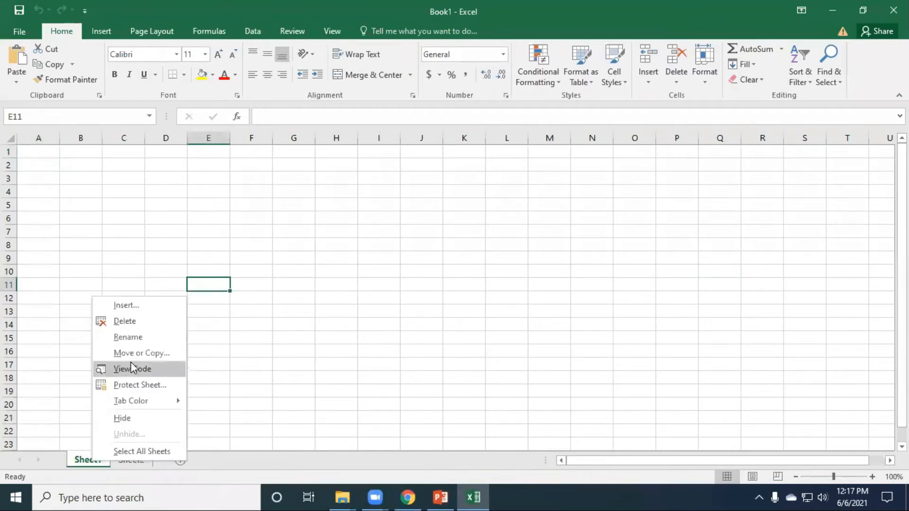
key(Escape)
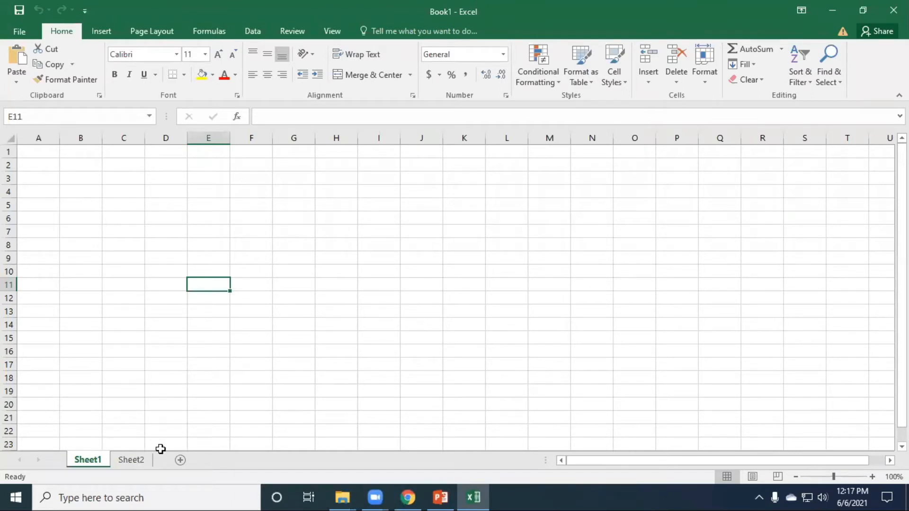
right_click(87, 459)
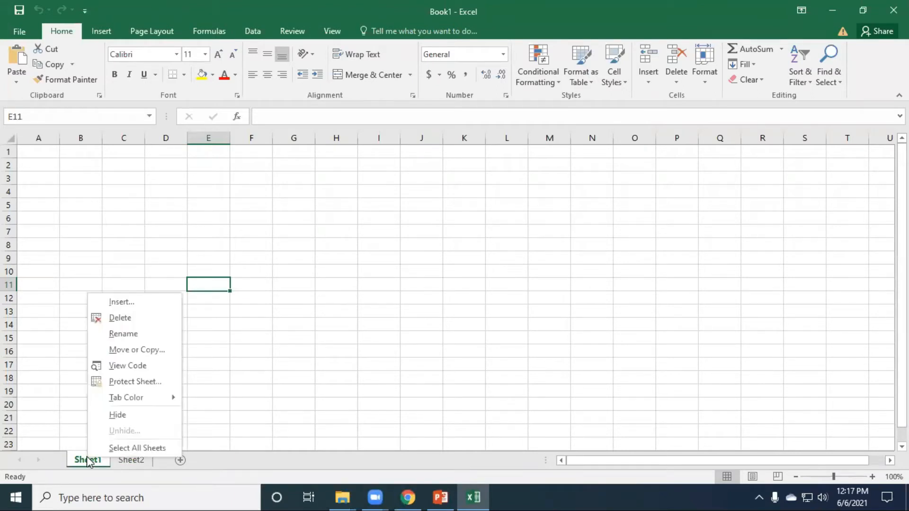
click(125, 351)
click(69, 346)
click(115, 420)
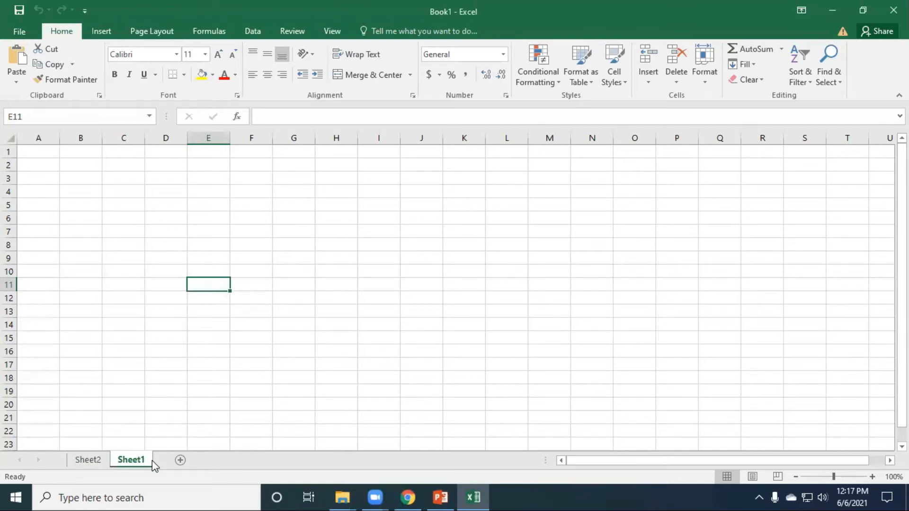
Reorder the worksheets directly so that Sheet1 is back in front of Sheet2
mouse_move(143, 457)
mouse_down()
mouse_move(71, 458)
mouse_move(180, 459)
mouse_up()
click(86, 456)
mouse_move(123, 456)
mouse_down()
mouse_move(75, 461)
mouse_move(182, 458)
mouse_move(112, 453)
mouse_move(86, 463)
mouse_up()
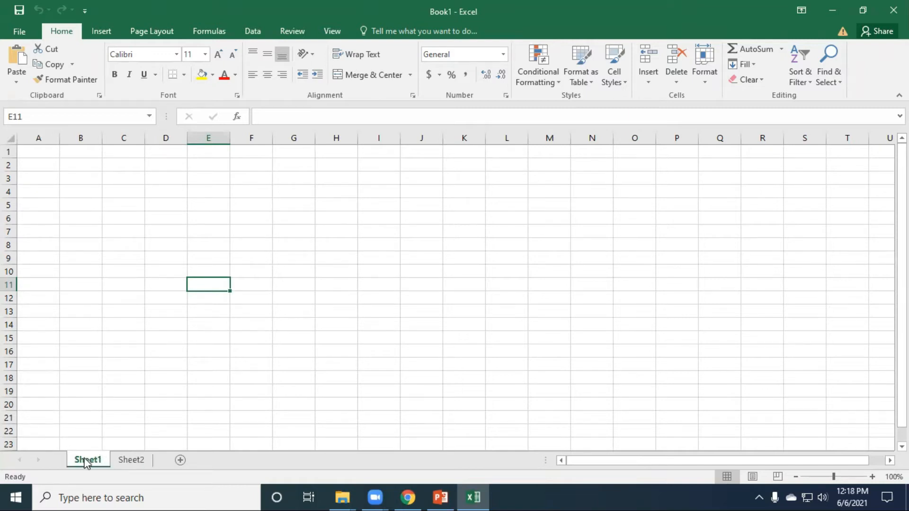
Rename the Sheet1 worksheet as Sem-1
right_click(87, 462)
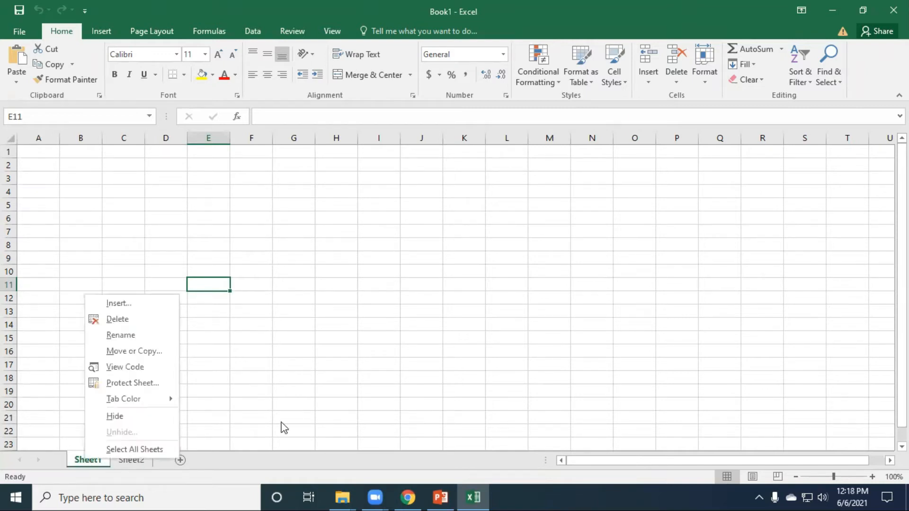
click(83, 469)
double_click(95, 462)
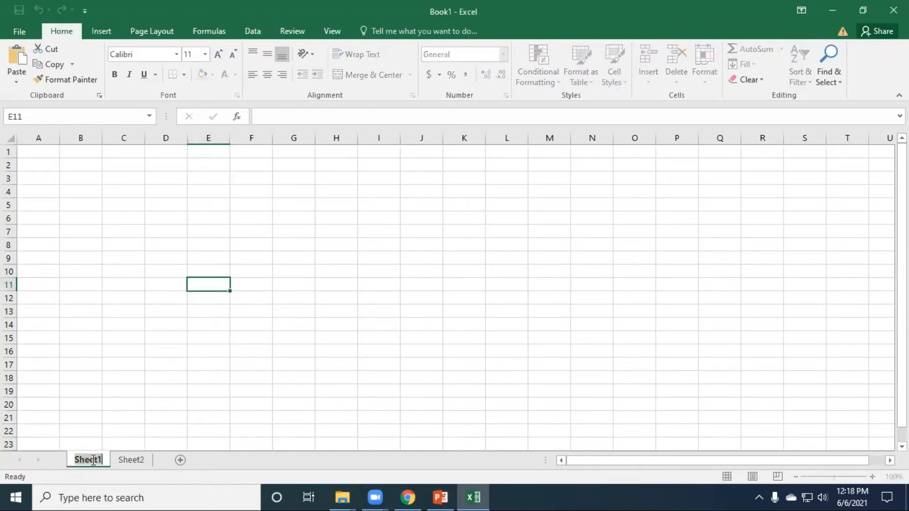
text(SEm-1)
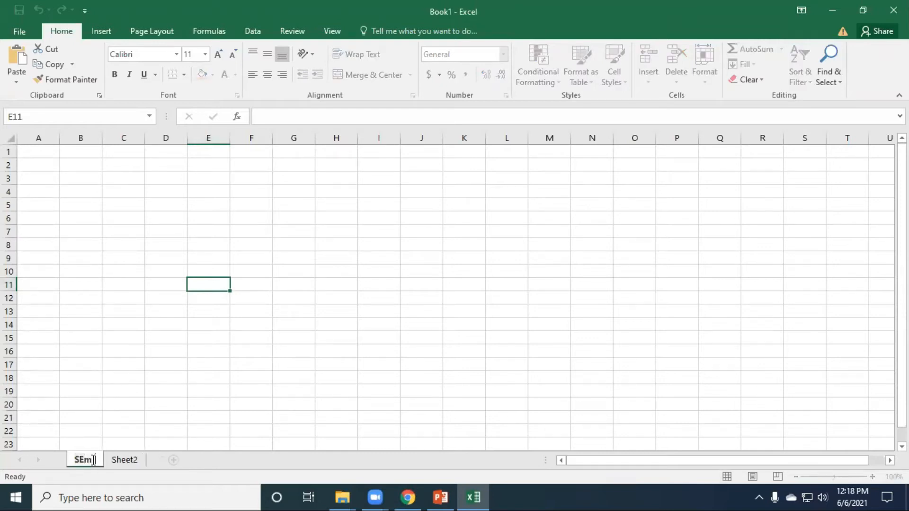
click(86, 458)
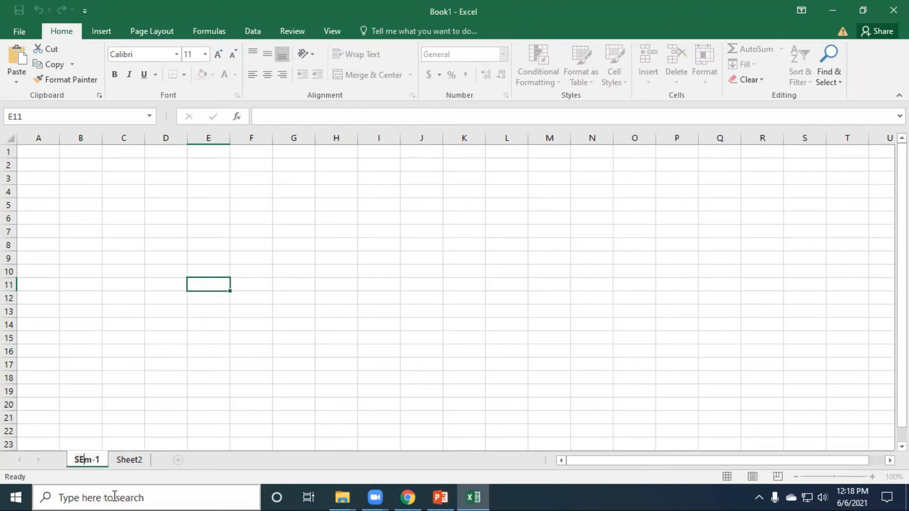
key(BackSpace)
text(e)
click(232, 365)
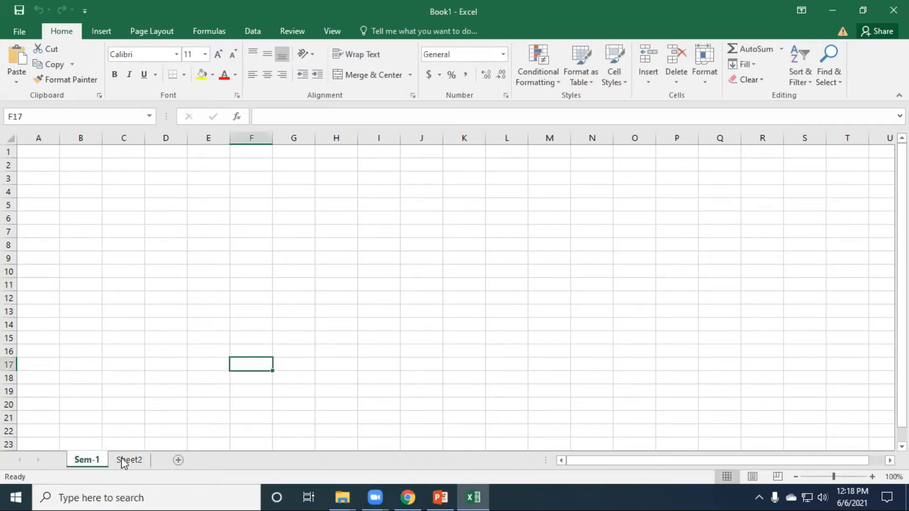
right_click(89, 460)
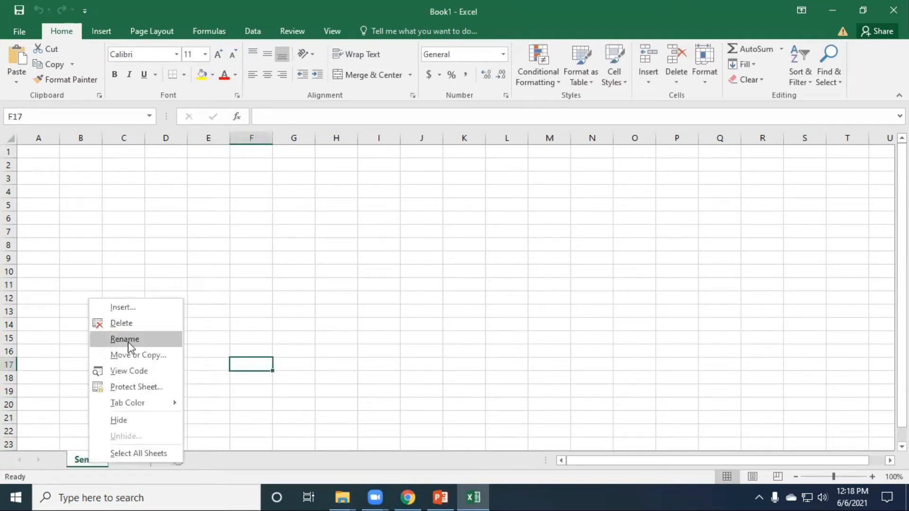
click(125, 339)
click(190, 355)
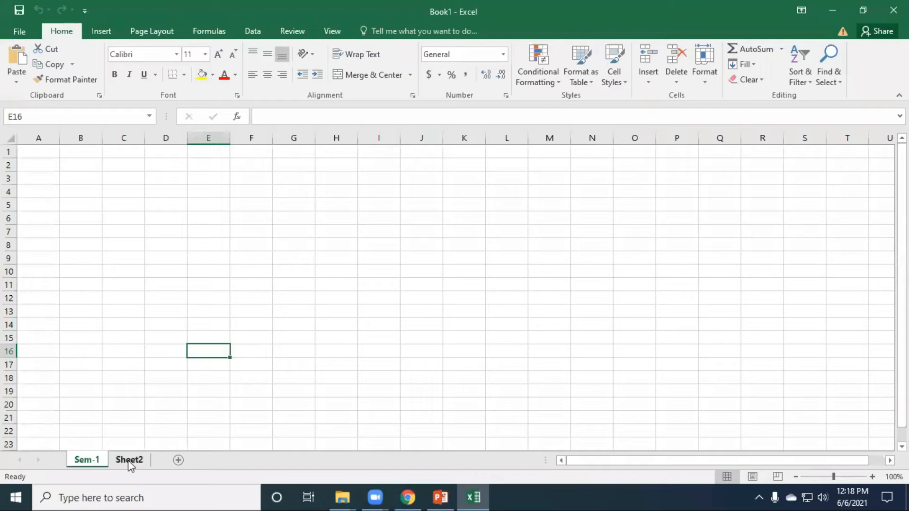
click(160, 299)
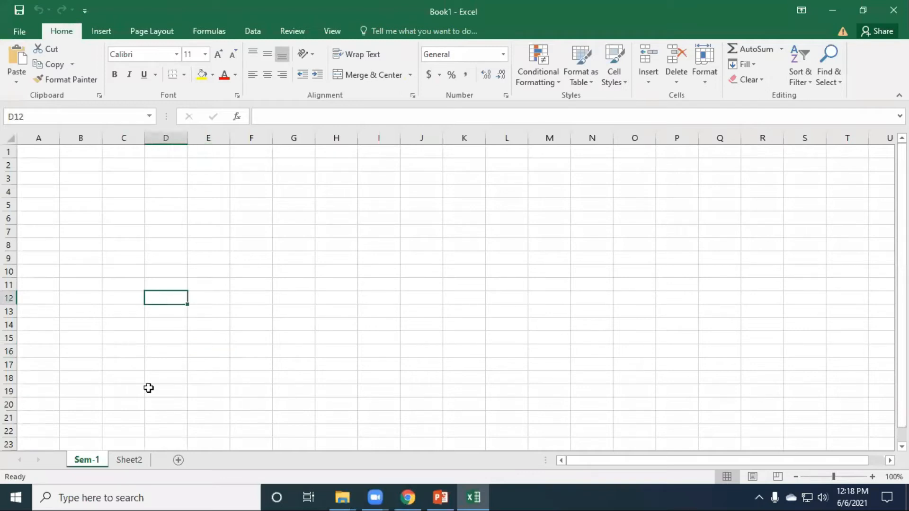
Rename the Sheet2 worksheet as Sem-2 and select cell F16 on it
double_click(132, 460)
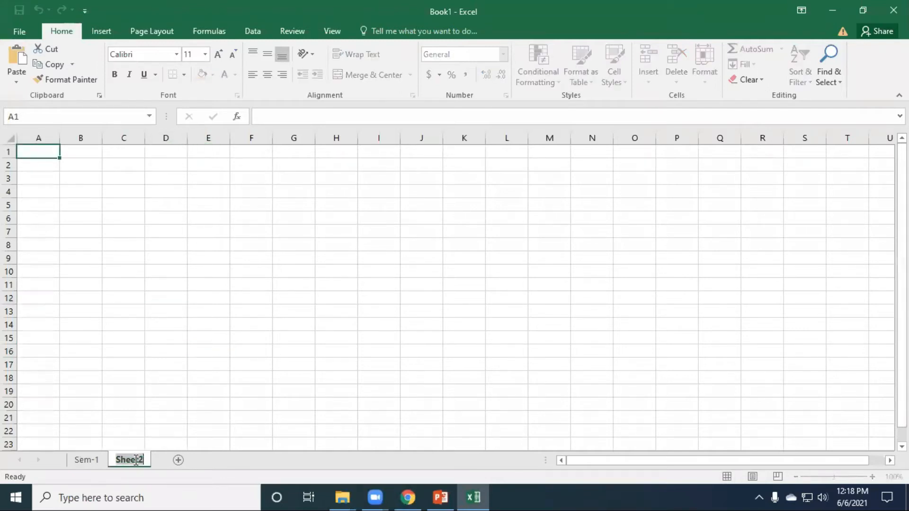
text(Sem-2)
click(238, 348)
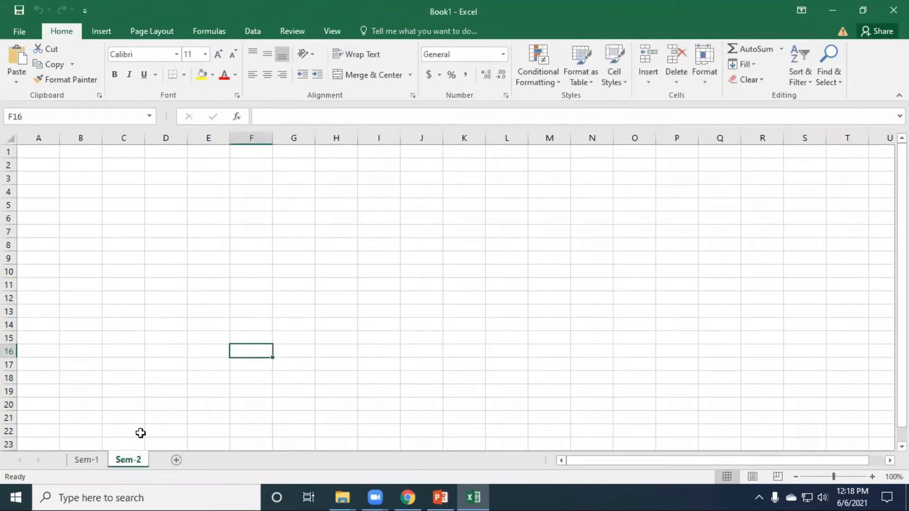
double_click(133, 456)
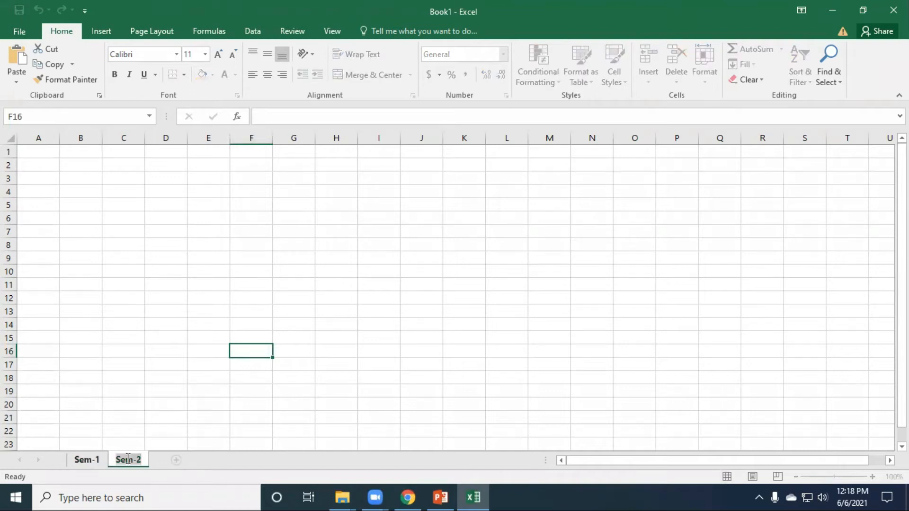
right_click(88, 461)
click(83, 462)
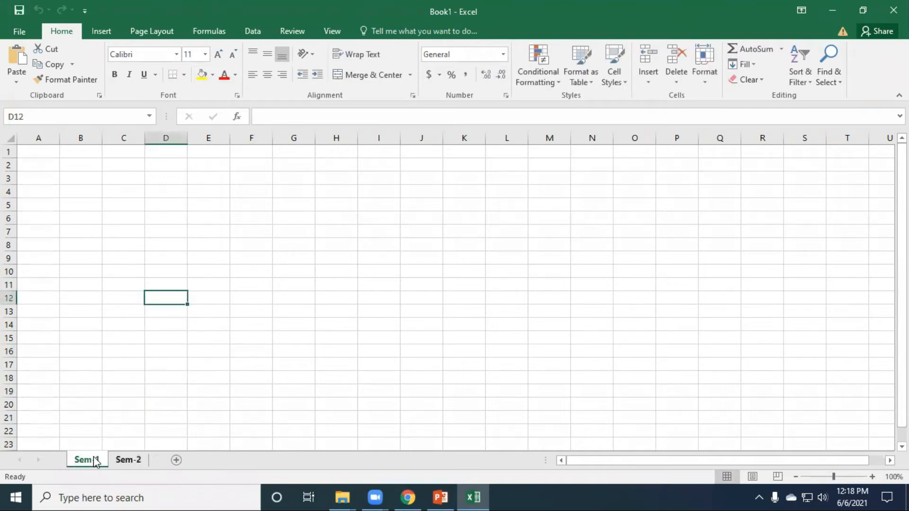
click(127, 460)
double_click(128, 460)
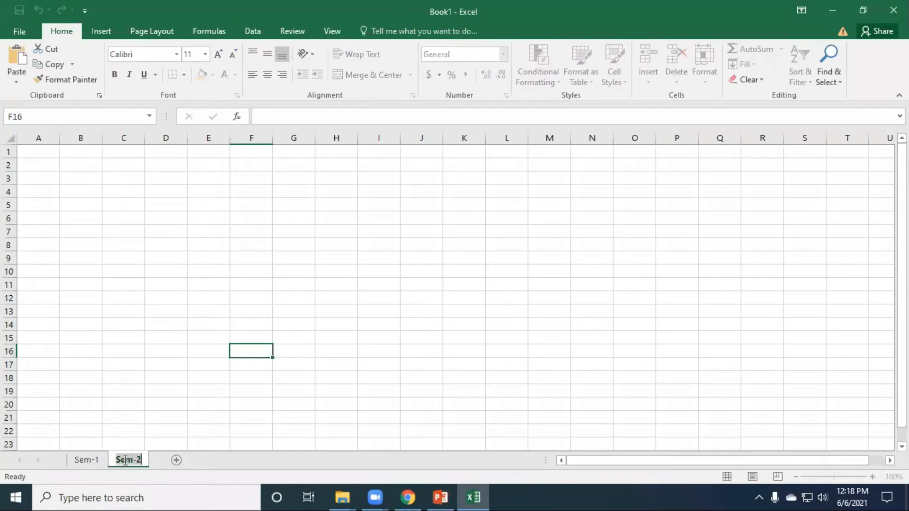
right_click(84, 462)
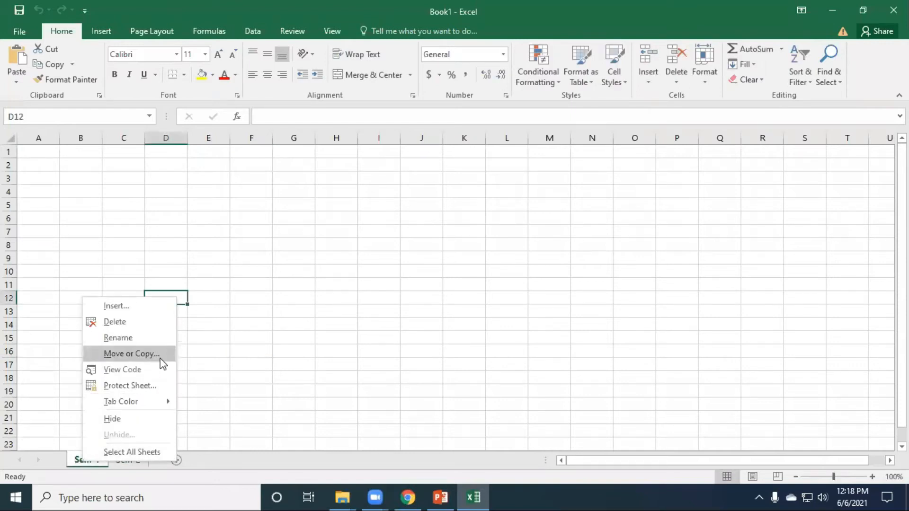
key(Escape)
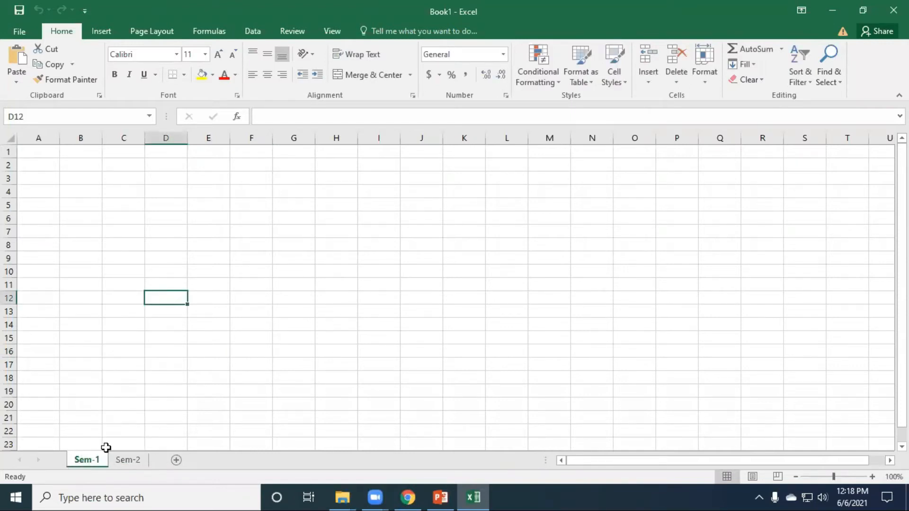
click(178, 203)
click(172, 181)
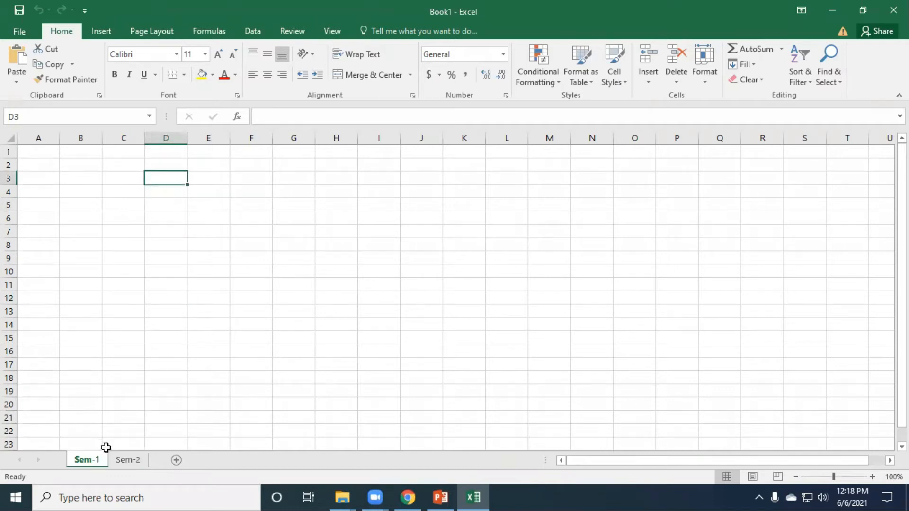
On the Sem-2 worksheet, select the ranges D4:J10 and D4:K12 one after the other and clear each selection
click(132, 462)
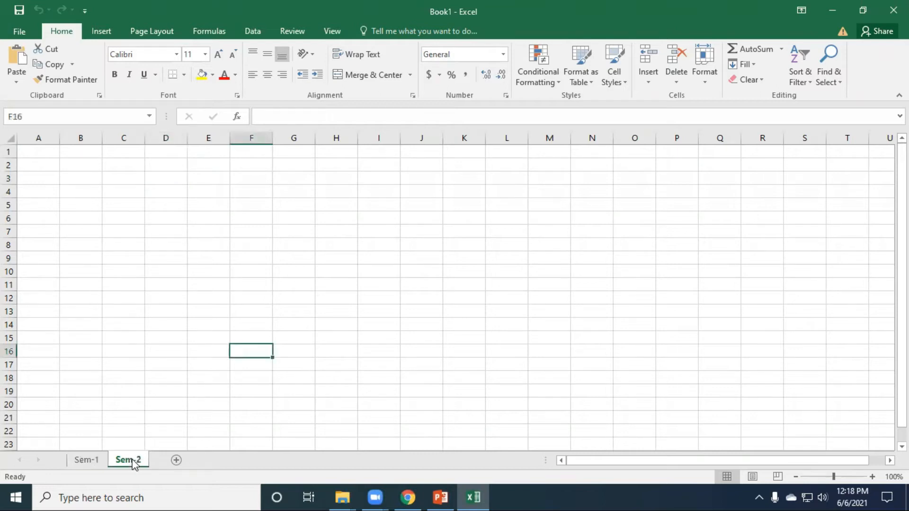
drag(176, 191, 432, 272)
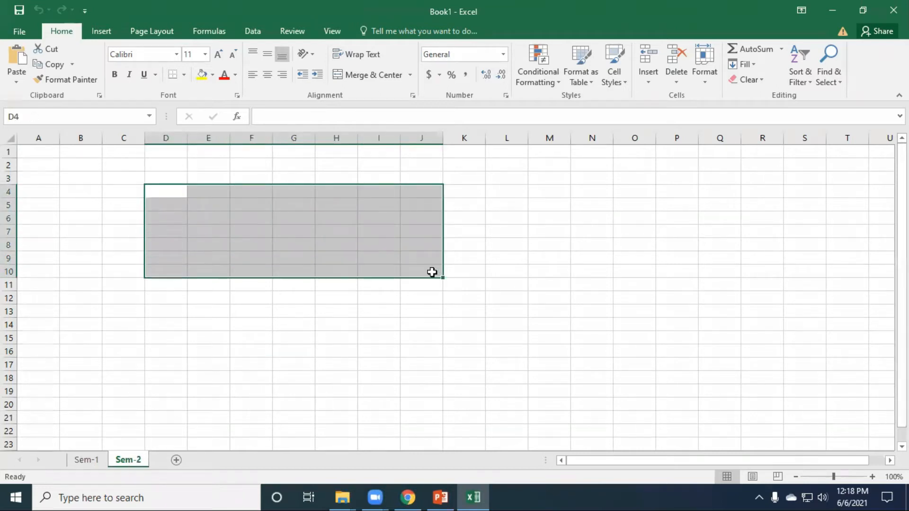
click(330, 249)
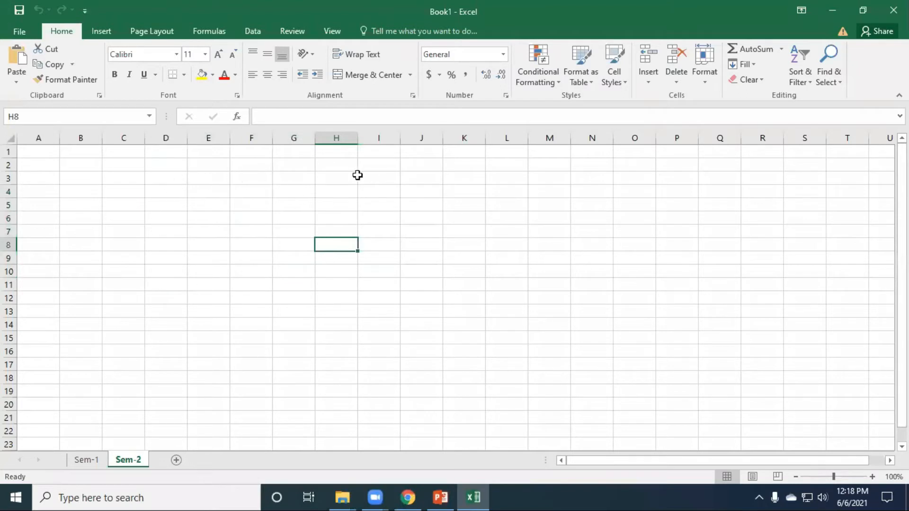
drag(166, 192, 450, 300)
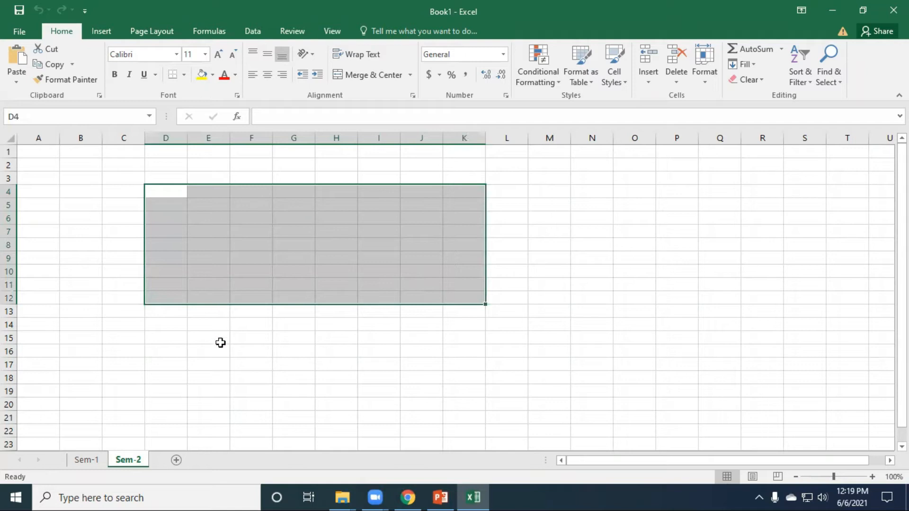
click(218, 361)
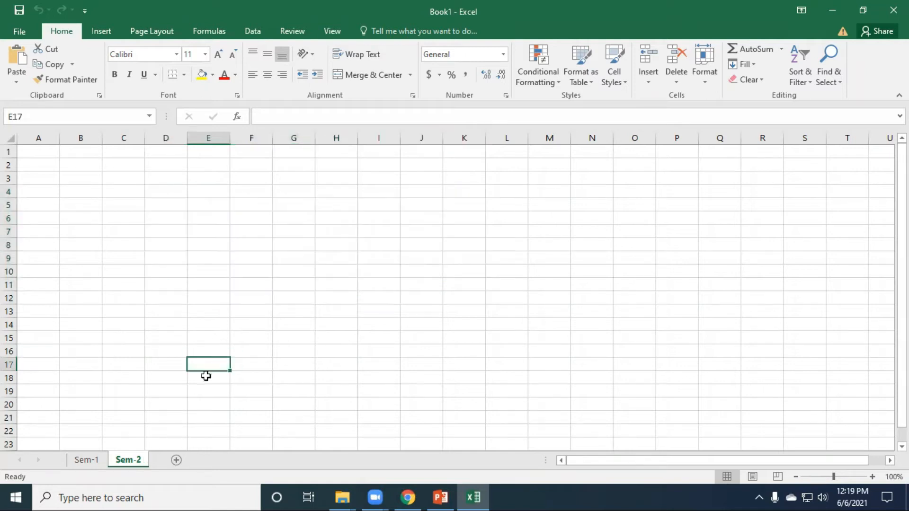
On the Sem-1 worksheet, select the range D3:K12 and copy it
click(94, 460)
drag(160, 178, 457, 302)
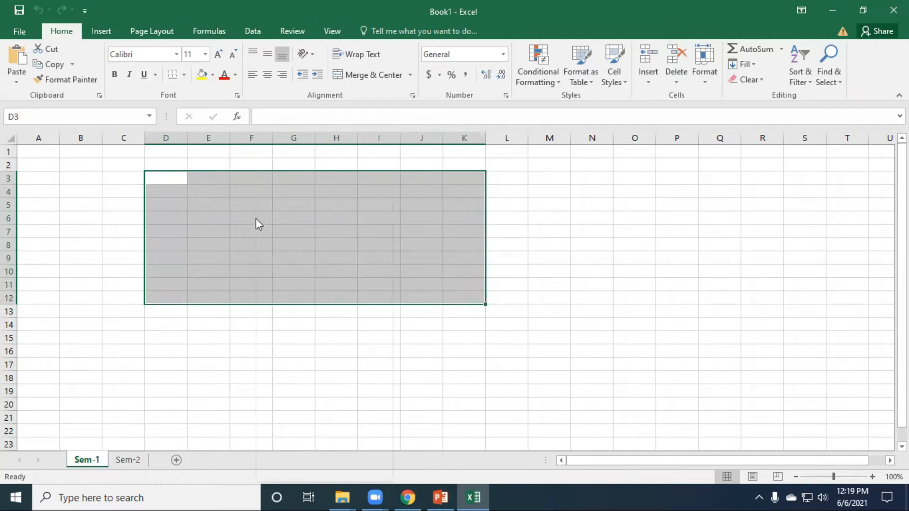
right_click(256, 217)
click(288, 223)
Try to paste the copied range onto the Sem-2 worksheet starting at cell C4
click(128, 460)
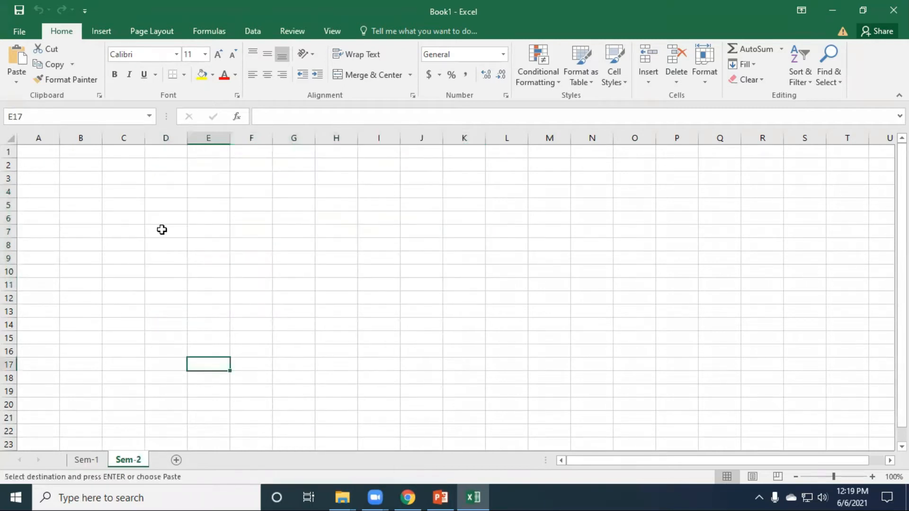
click(137, 232)
click(136, 190)
right_click(136, 191)
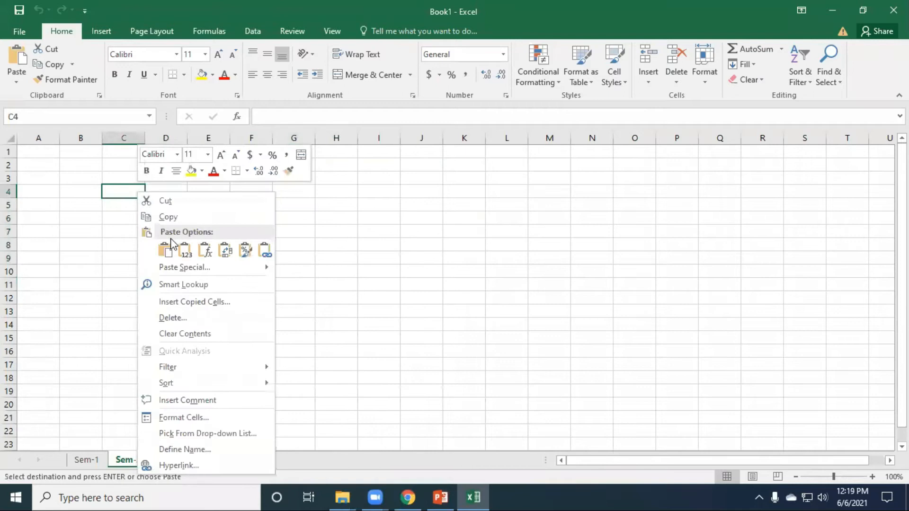
click(166, 251)
key(Escape)
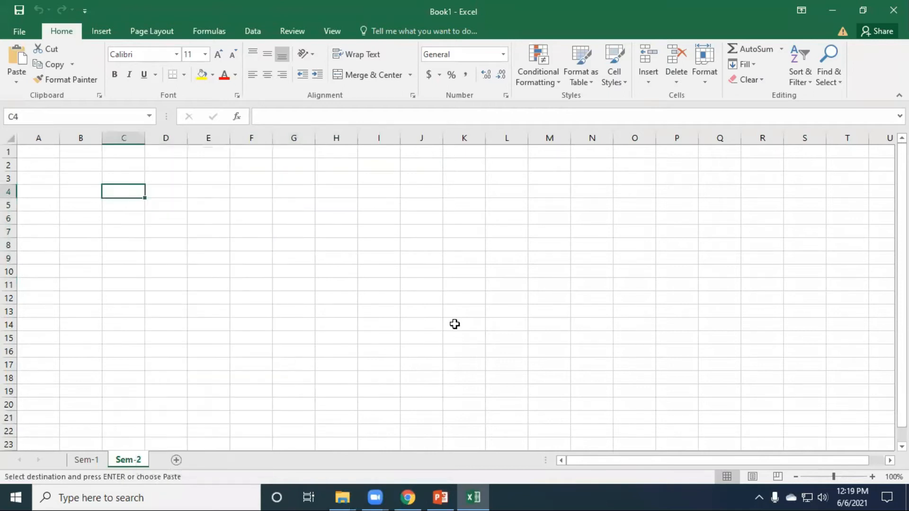
Return to the Sem-1 worksheet, cancel the pending copy and select cell D19
click(86, 459)
click(131, 216)
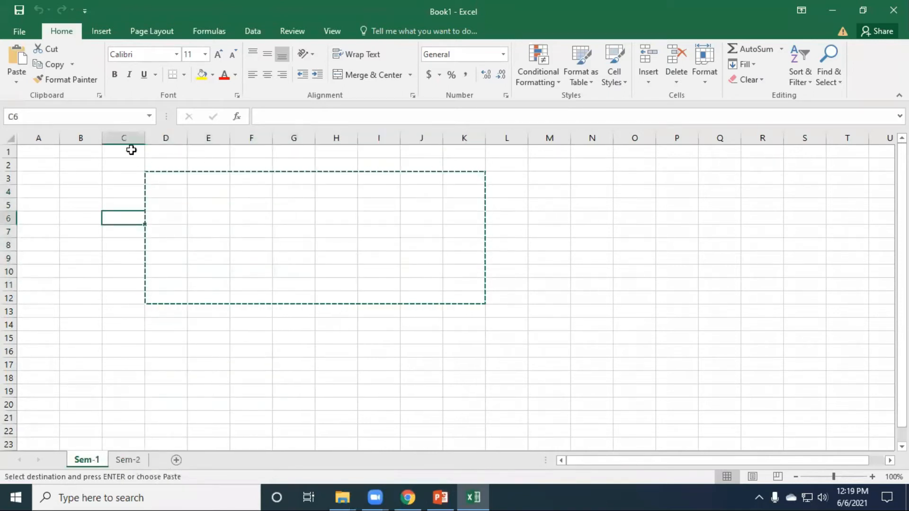
key(Escape)
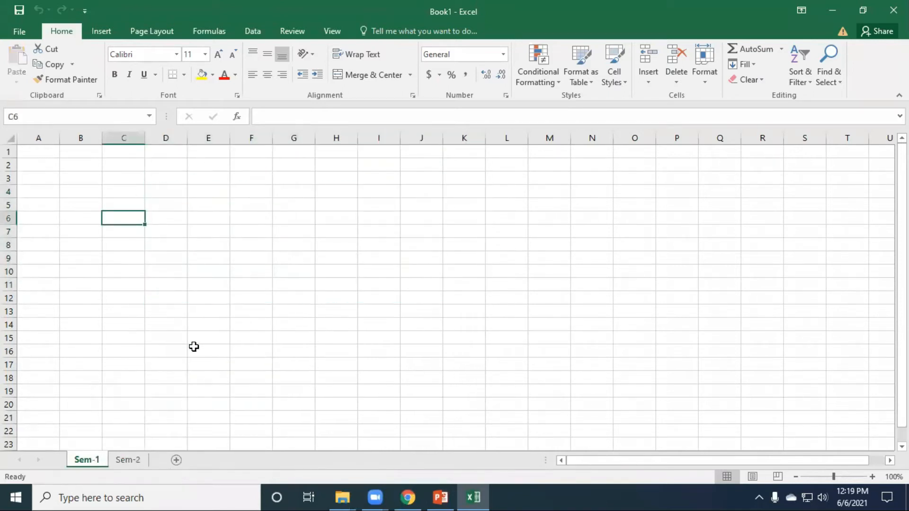
click(163, 179)
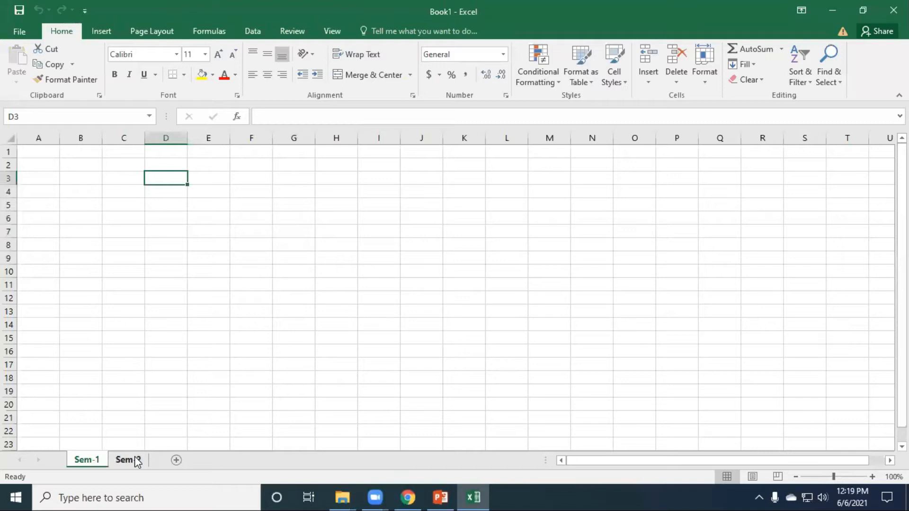
click(153, 390)
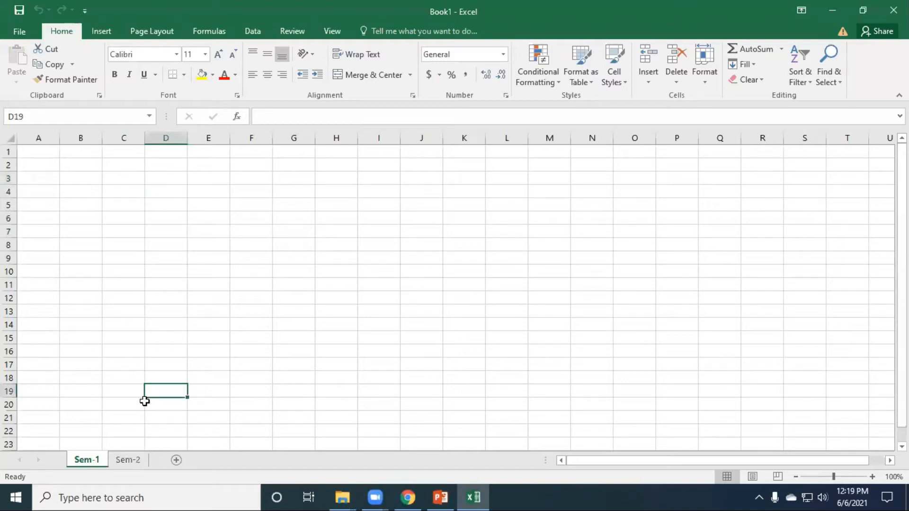
Create a copy of the Sem-1 worksheet in Book1, placed before Sem-1, with the Move or Copy command
right_click(80, 462)
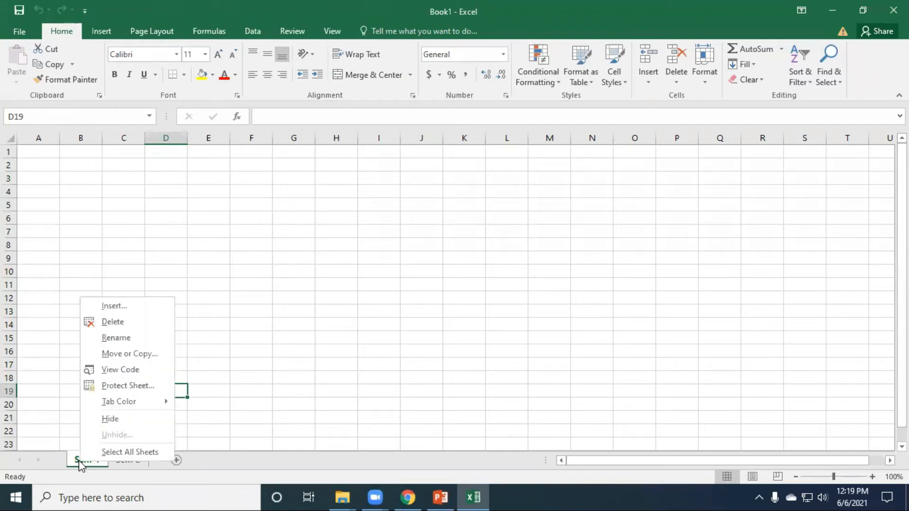
click(121, 355)
drag(126, 264, 216, 171)
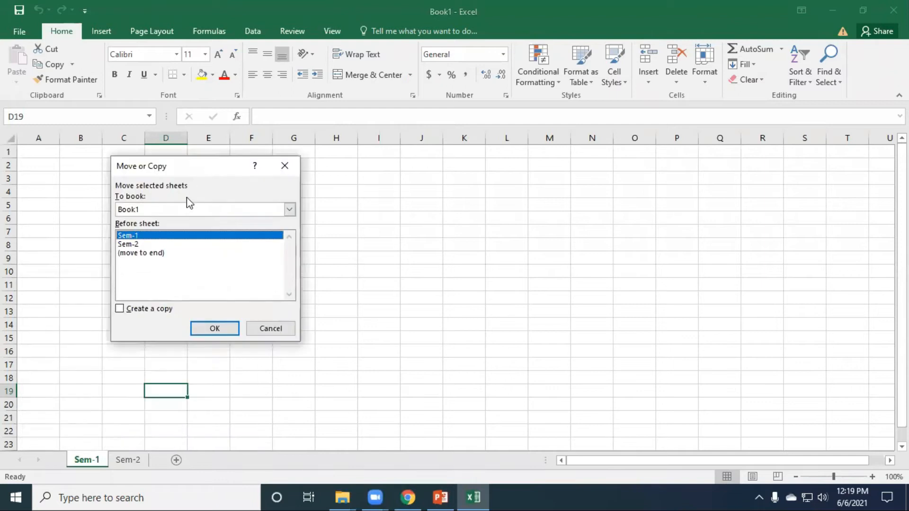
click(119, 310)
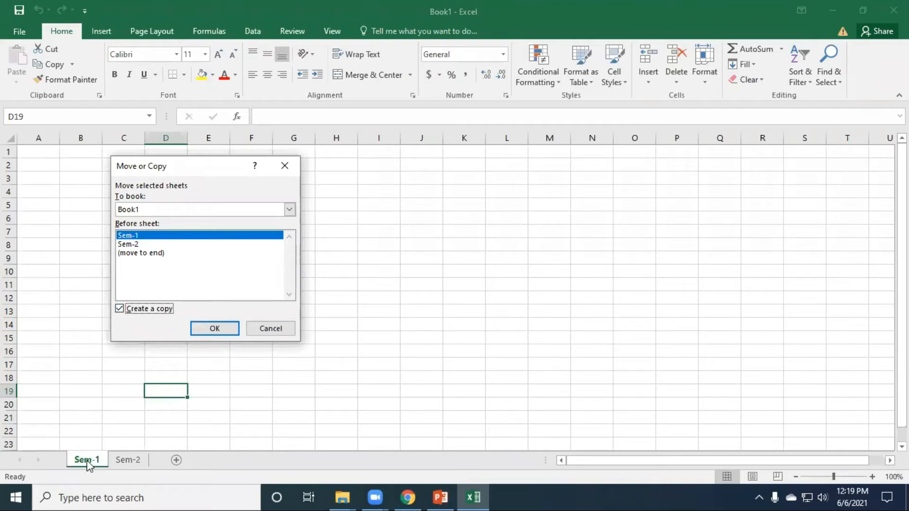
click(215, 328)
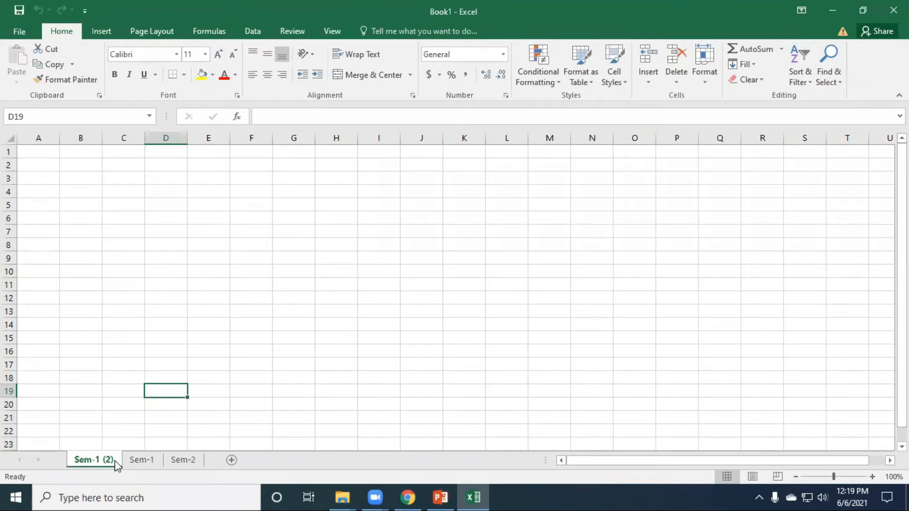
Delete the duplicate worksheet Sem-1 (2) placed before Sem-1
double_click(105, 460)
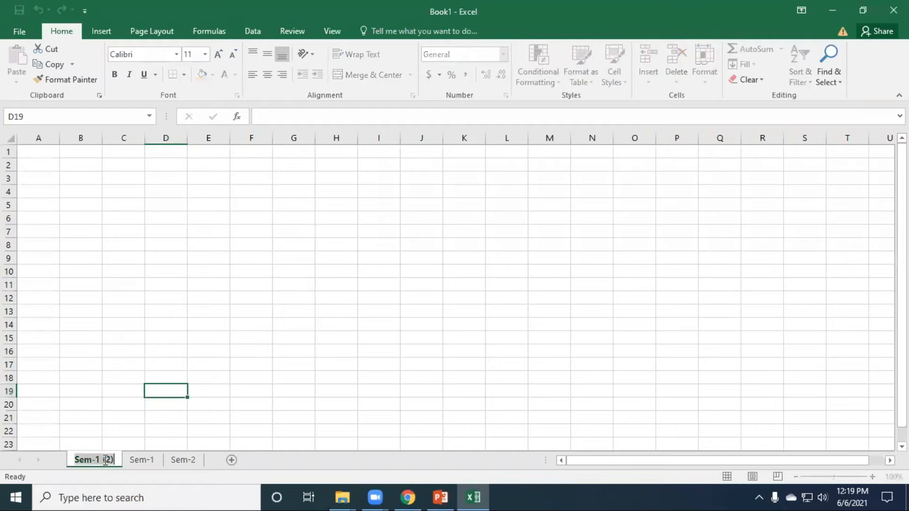
click(290, 321)
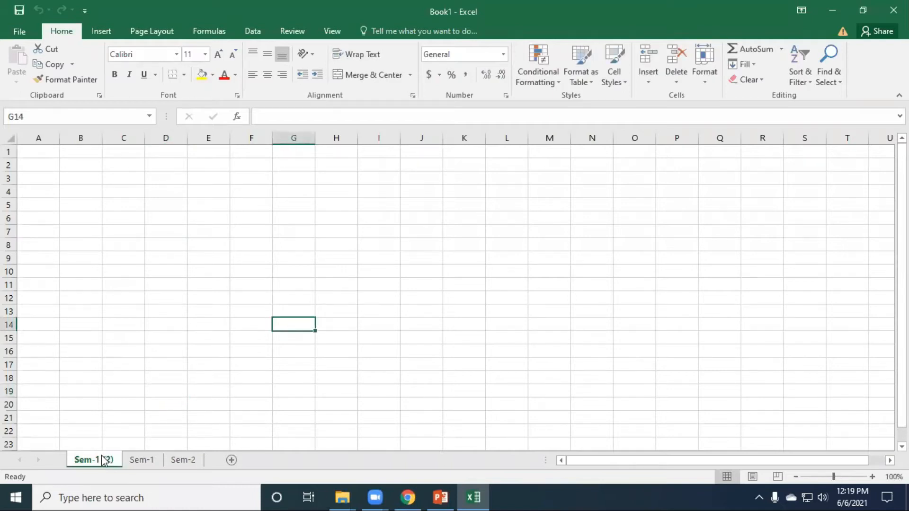
right_click(101, 460)
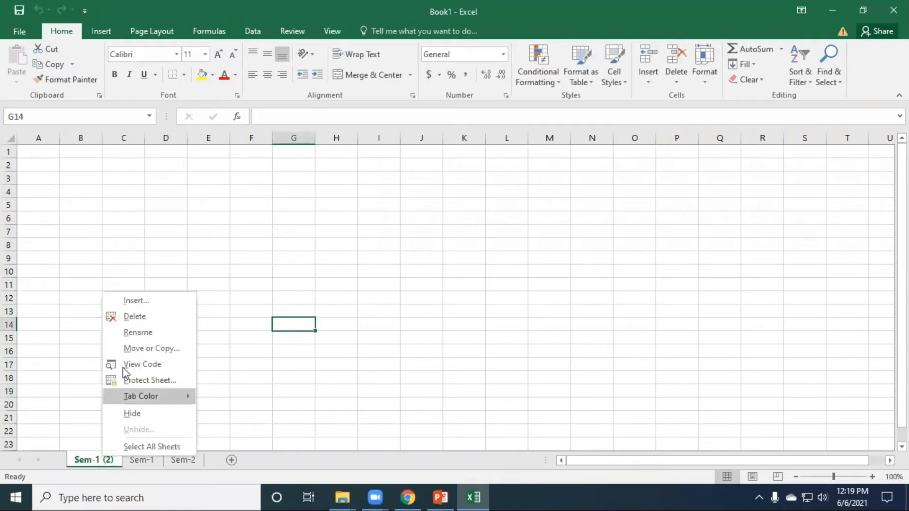
click(141, 317)
click(434, 286)
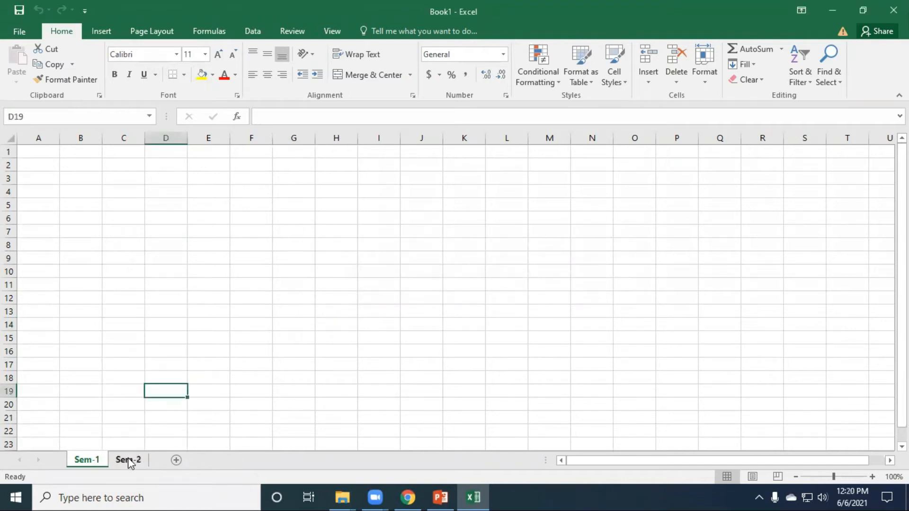
right_click(101, 461)
click(143, 354)
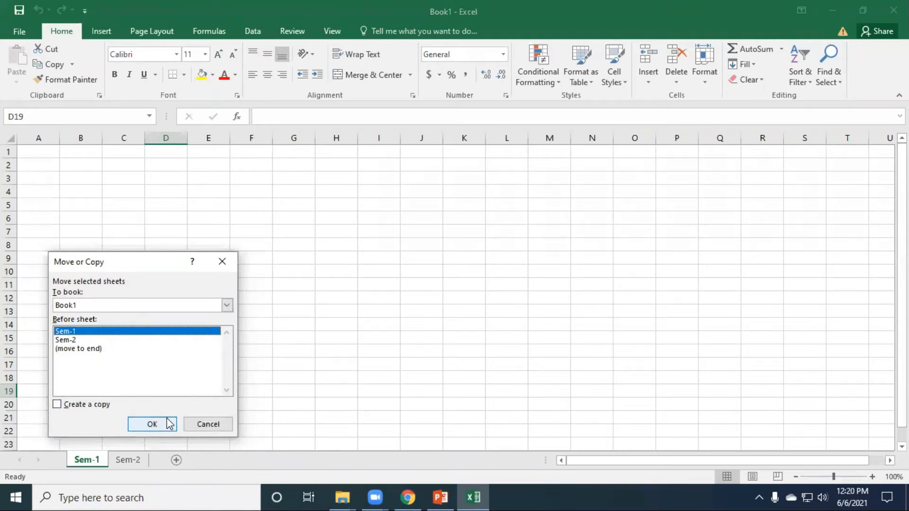
click(206, 424)
click(212, 298)
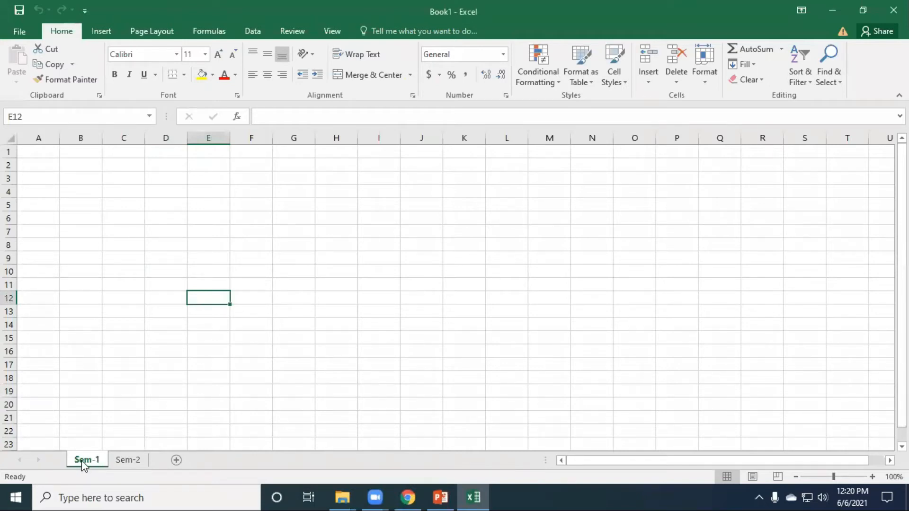
Duplicate the Sem-1 worksheet directly to the position after Sem-2 and delete that duplicate
mouse_move(81, 454)
mouse_down()
mouse_move(76, 462)
mouse_move(189, 457)
mouse_move(87, 461)
mouse_up()
drag(76, 460, 189, 465)
right_click(181, 462)
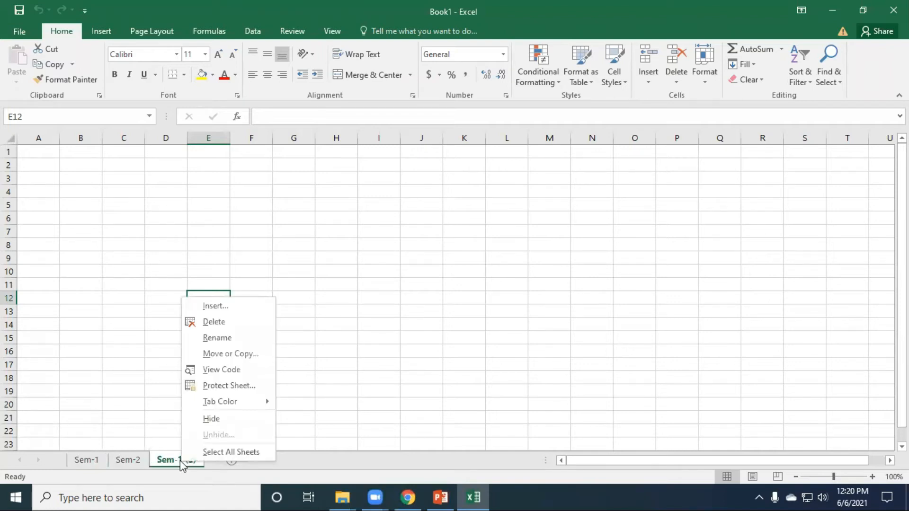
click(214, 322)
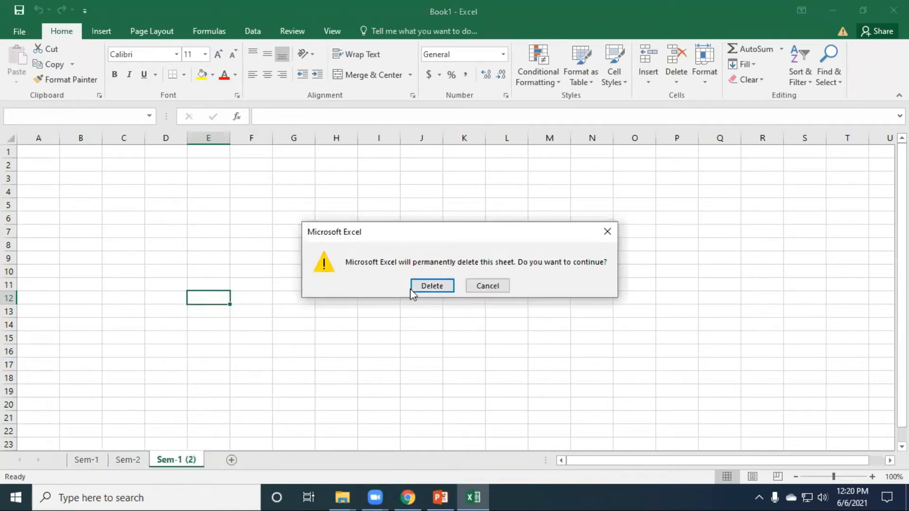
click(417, 287)
Duplicate the Sem-1 worksheet directly to the position after Sem-2 and rename the copy as Sem-3
click(94, 462)
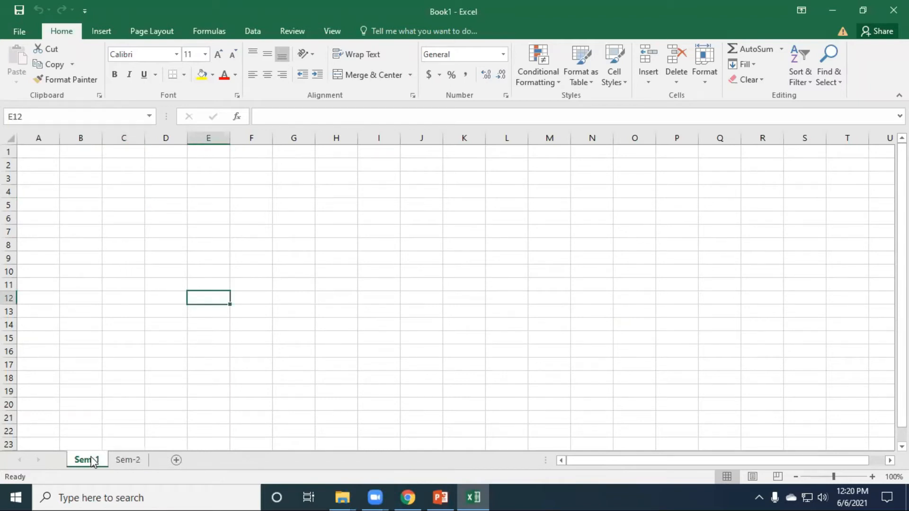
drag(100, 457, 191, 461)
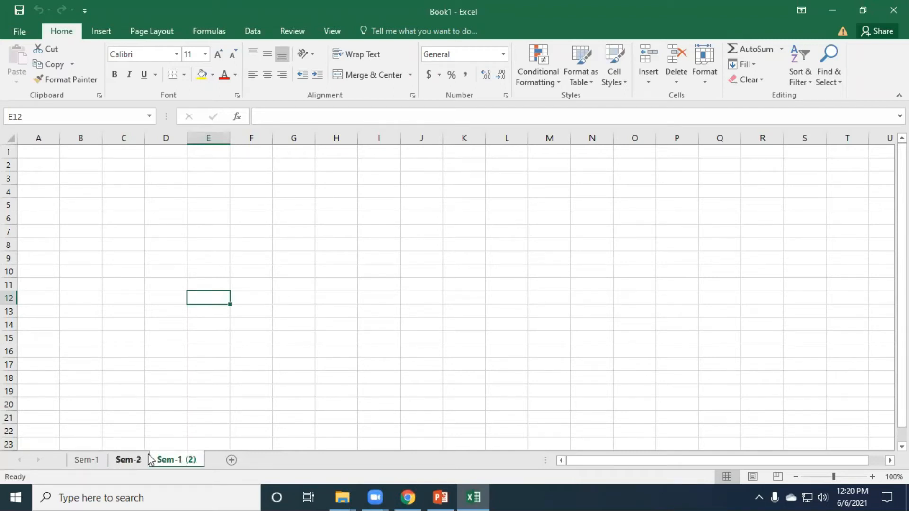
double_click(179, 462)
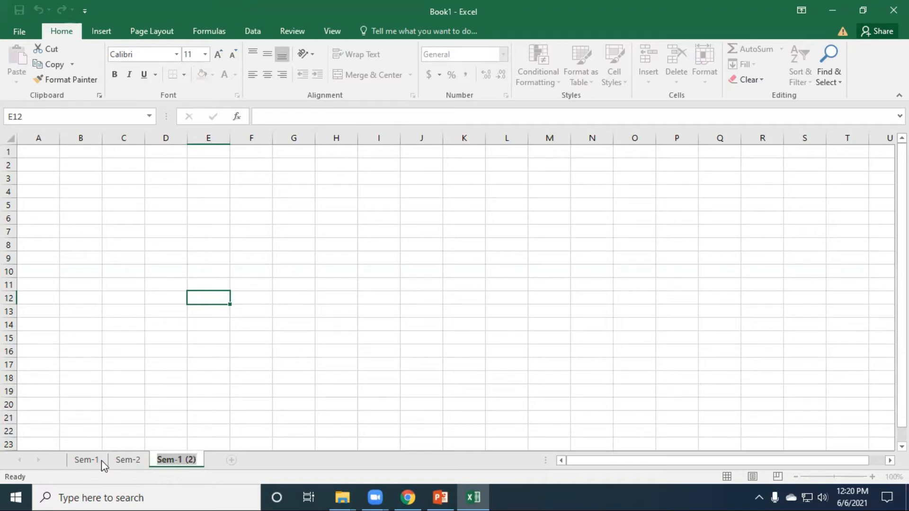
text(Sem-3)
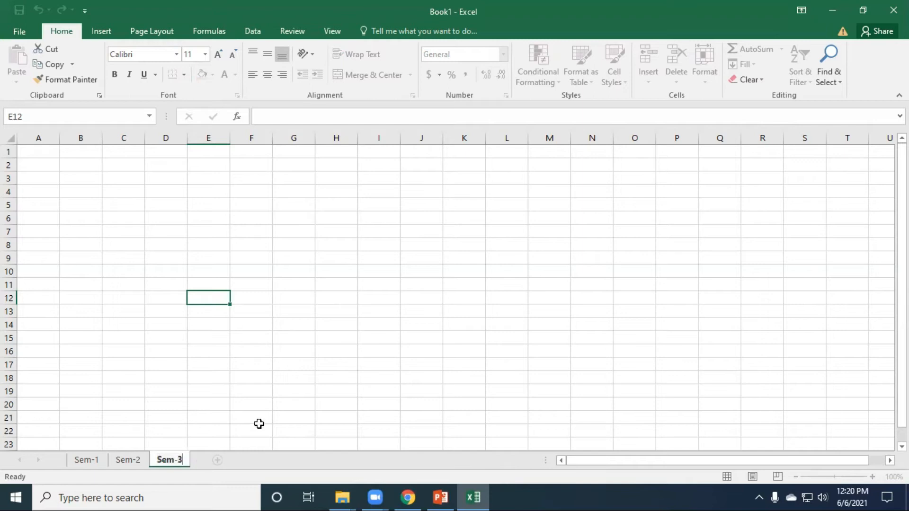
click(293, 349)
Switch back and forth between the Sem-1 and Sem-3 worksheets to compare the original with its copy
click(98, 461)
click(151, 458)
click(81, 457)
click(217, 395)
click(169, 459)
click(92, 462)
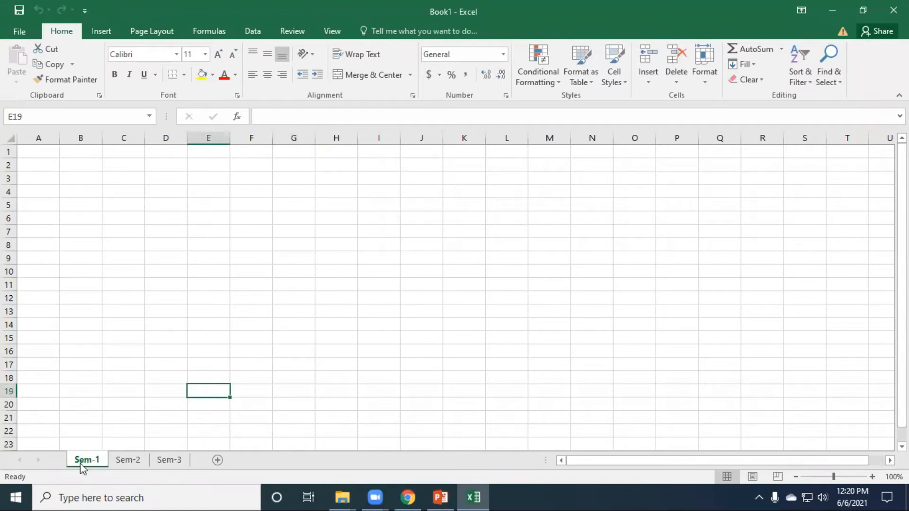
click(183, 462)
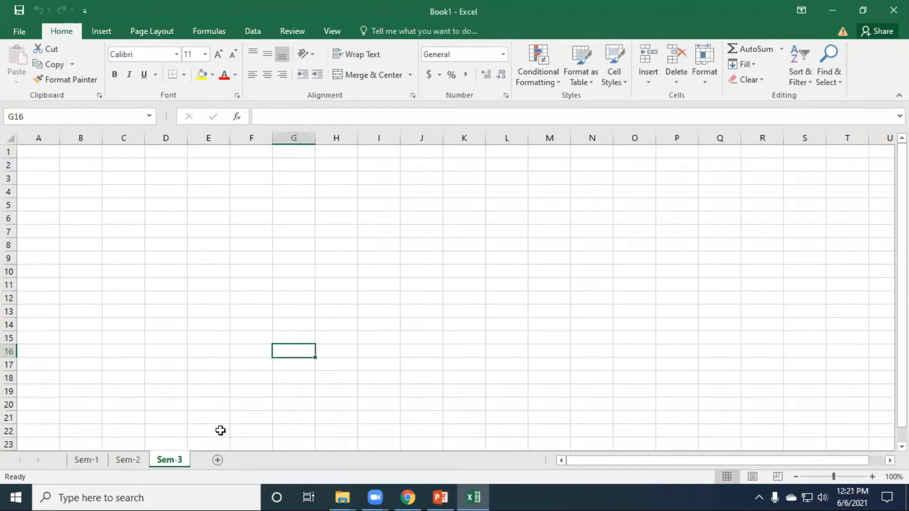
click(93, 460)
click(175, 461)
click(77, 459)
click(183, 460)
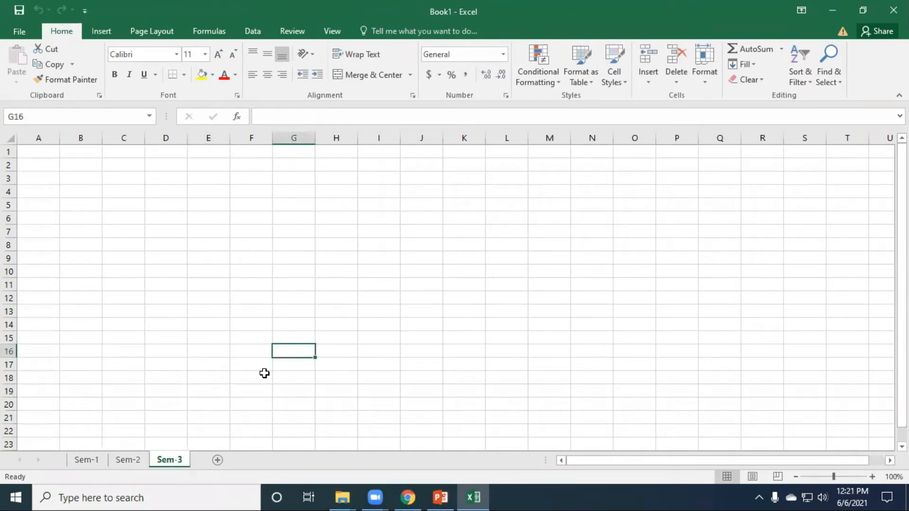
On the Sem-3 worksheet, select the single cells E3, B3 and C2 one after the other
click(209, 179)
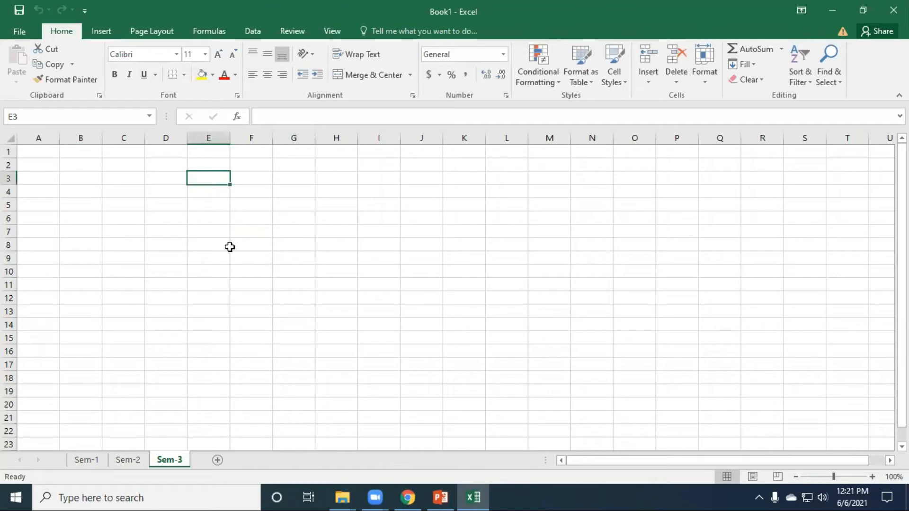
click(77, 177)
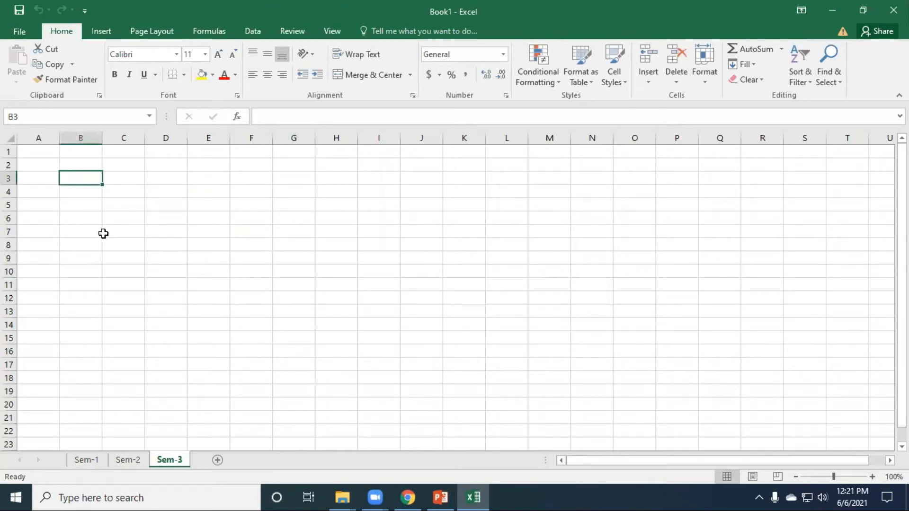
click(125, 164)
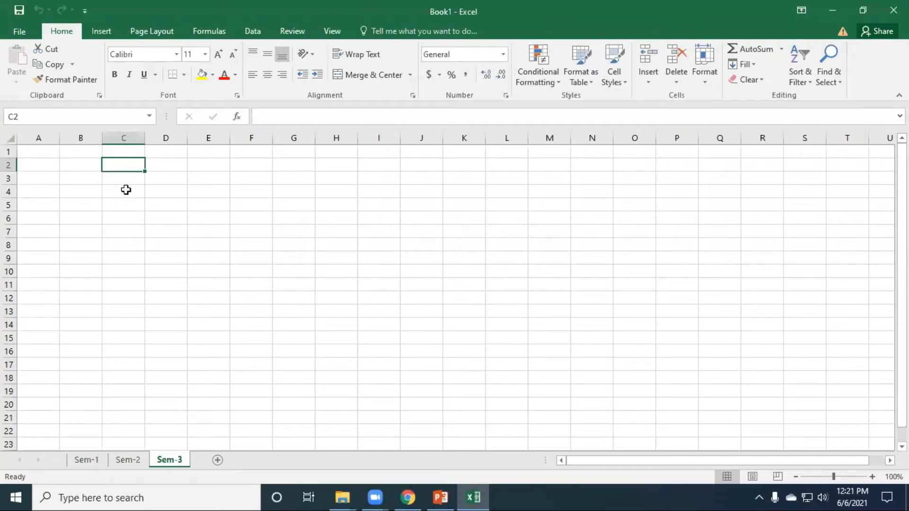
Select the range C2:G10 and a smaller range starting at C2, and return the selection to cell C2
drag(123, 163, 295, 265)
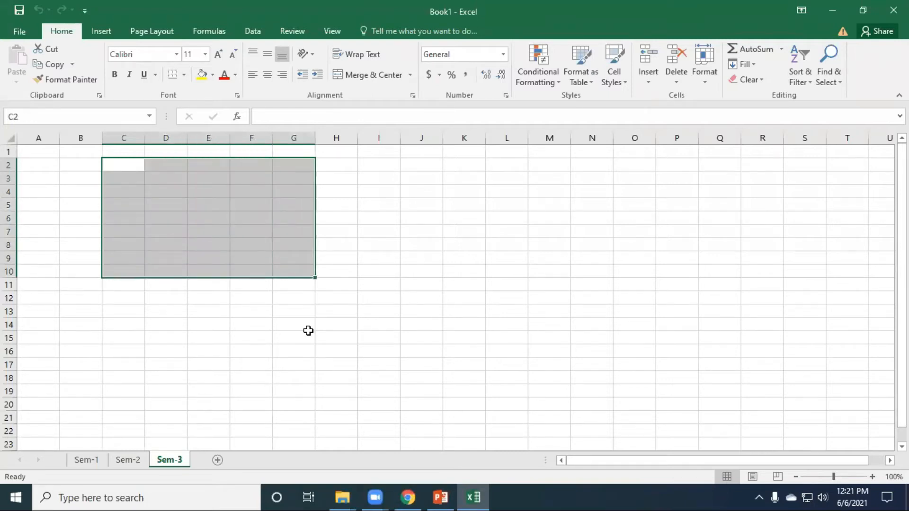
click(141, 161)
drag(135, 169, 241, 209)
click(138, 186)
click(128, 166)
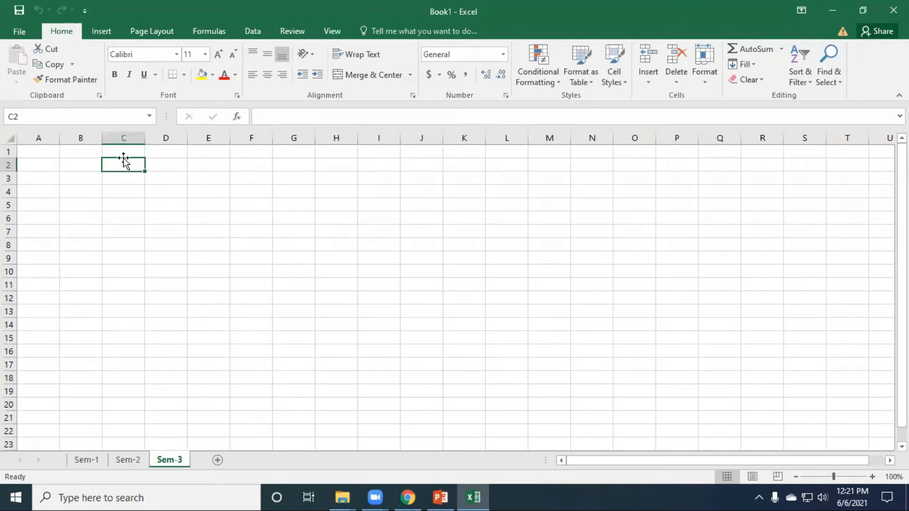
Move cell C2 down to C3 and enter the text Sun there
drag(123, 162, 138, 181)
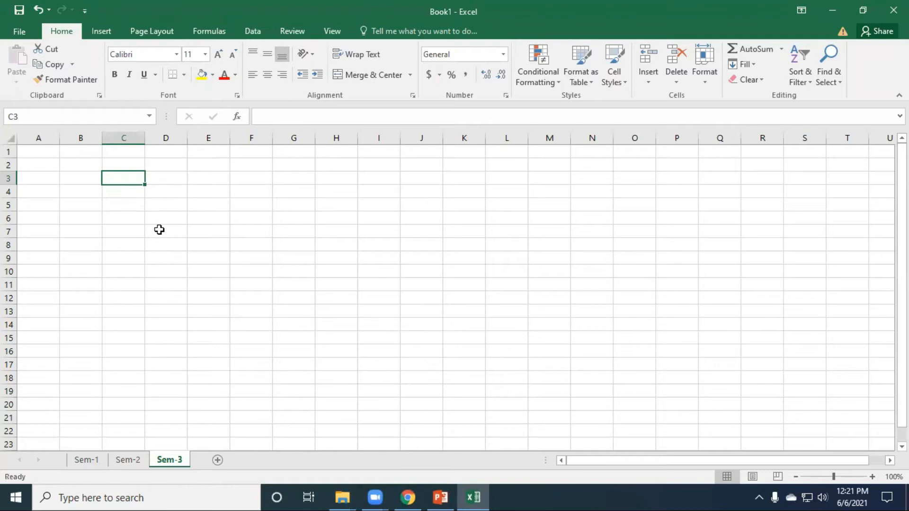
text(Sun)
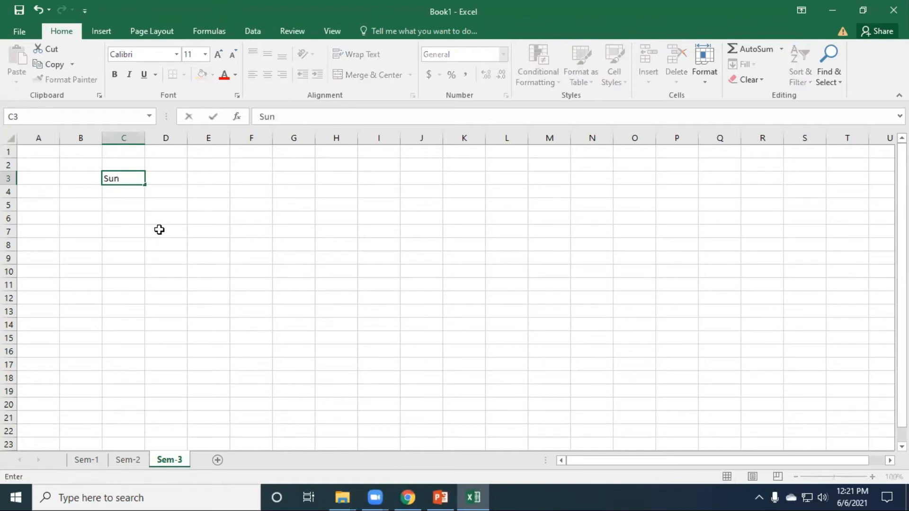
click(159, 229)
Select the ranges C3:I10, C3:I12 and C3:H11 one after the other, each starting at the Sun cell
click(133, 178)
drag(126, 177, 364, 268)
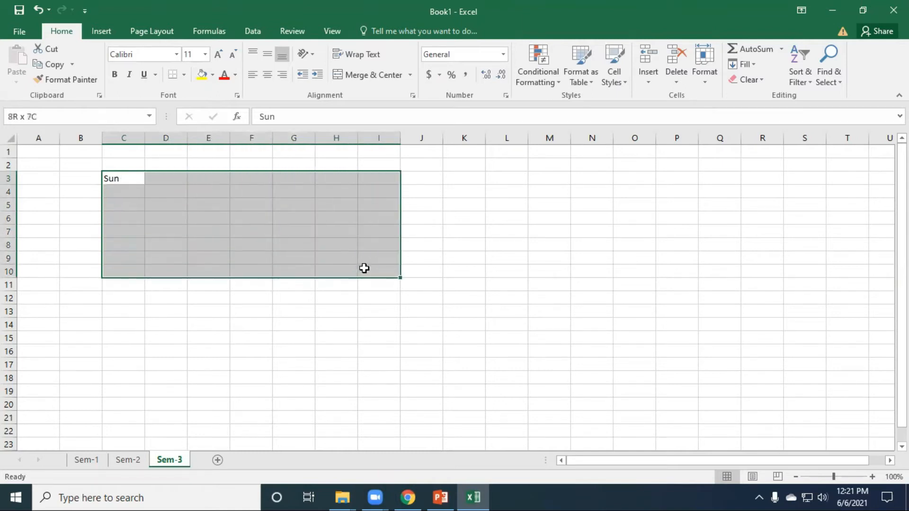
drag(126, 179, 381, 299)
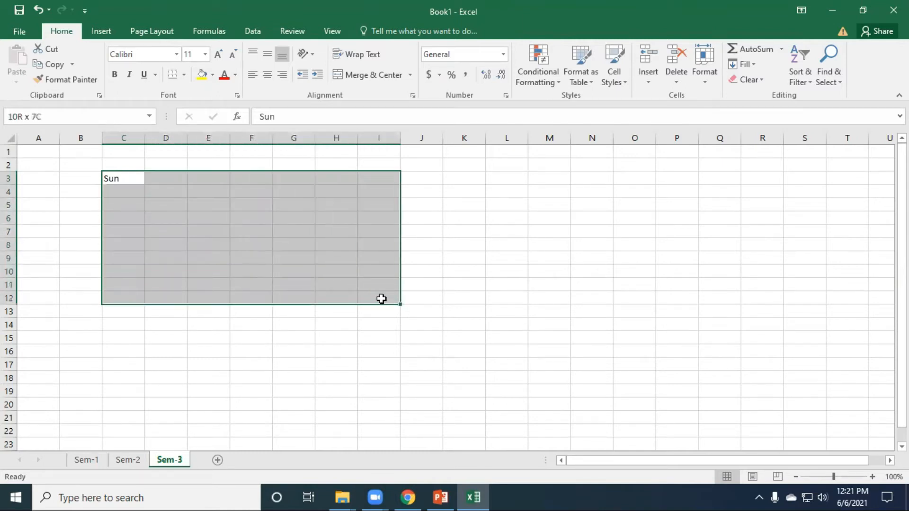
click(489, 261)
drag(132, 177, 323, 280)
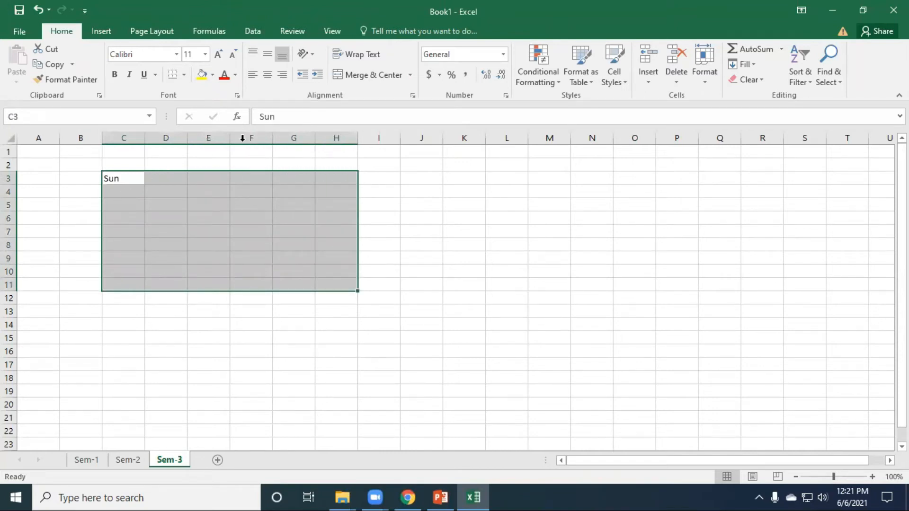
Select the range C3:H10 once more and clear the selection by choosing cell L8
click(184, 74)
click(339, 203)
click(112, 187)
drag(111, 177, 330, 274)
click(490, 246)
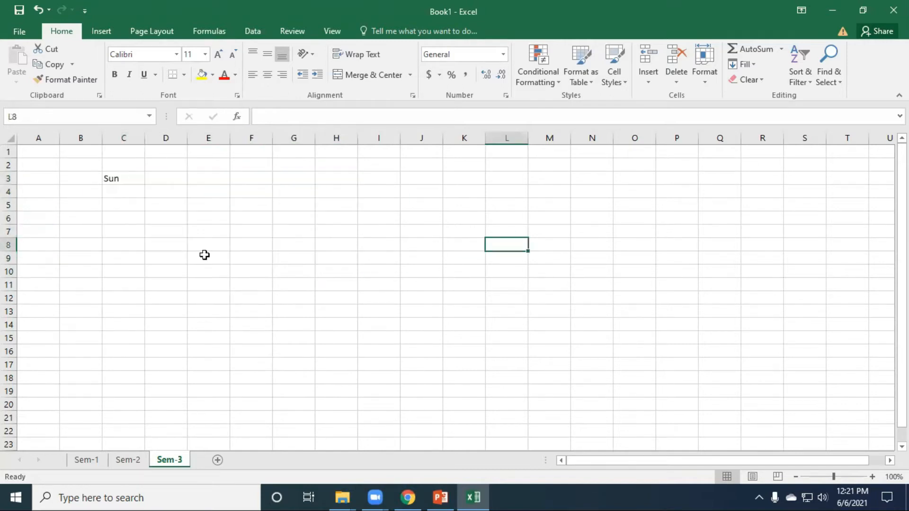
Select the range C3:G9 and move the whole block so that it starts at cell K10
click(122, 178)
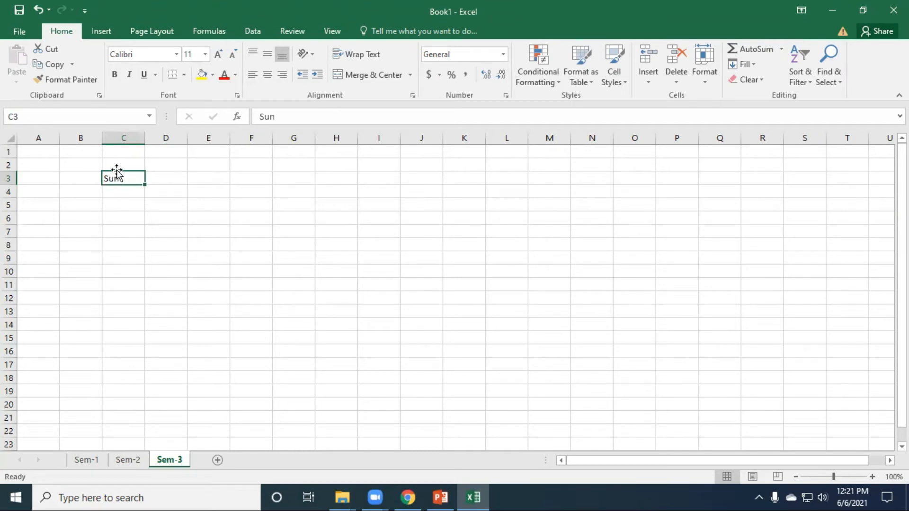
drag(117, 174, 297, 255)
click(189, 220)
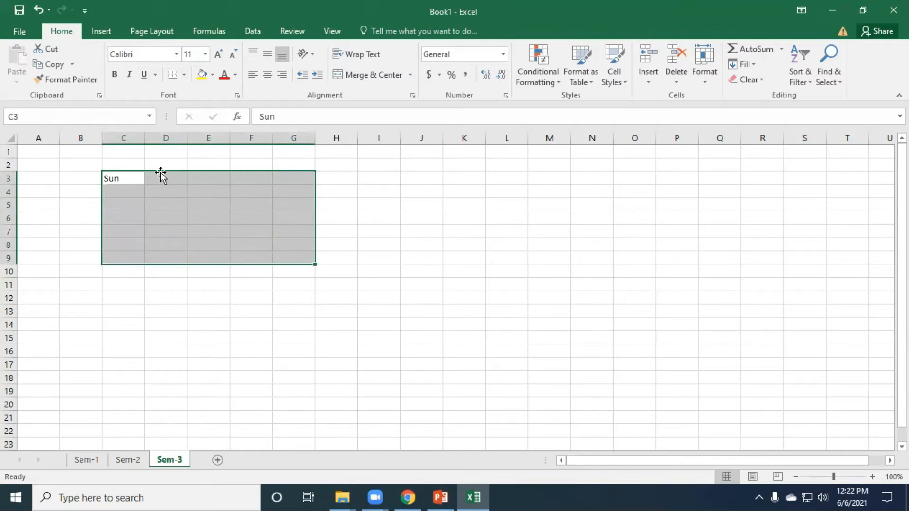
drag(160, 171, 512, 269)
click(528, 262)
Select the moved block from K10 and move it back so that Sun sits in cell B3
drag(448, 268, 649, 347)
drag(524, 266, 140, 178)
click(371, 219)
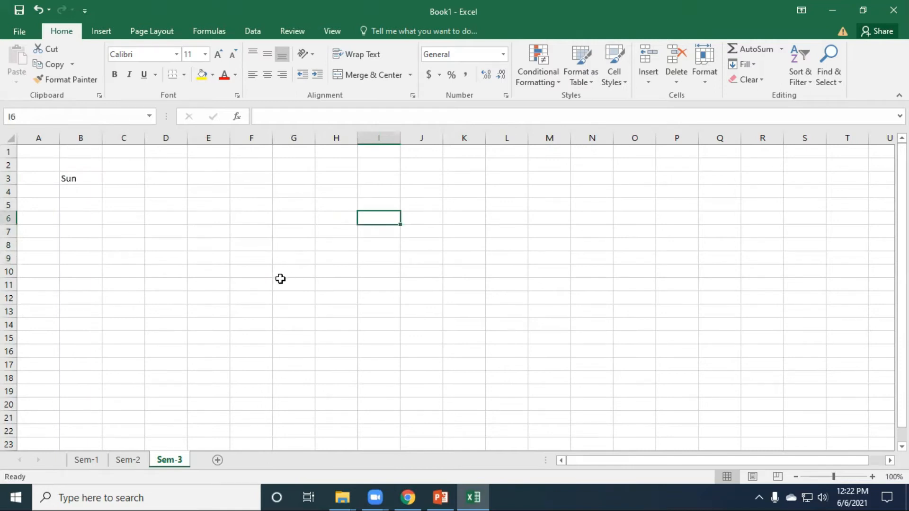
Move the block starting at B3 one column over so that Sun is in C3, and select that cell
click(209, 232)
drag(71, 179, 303, 258)
drag(154, 172, 126, 189)
click(126, 187)
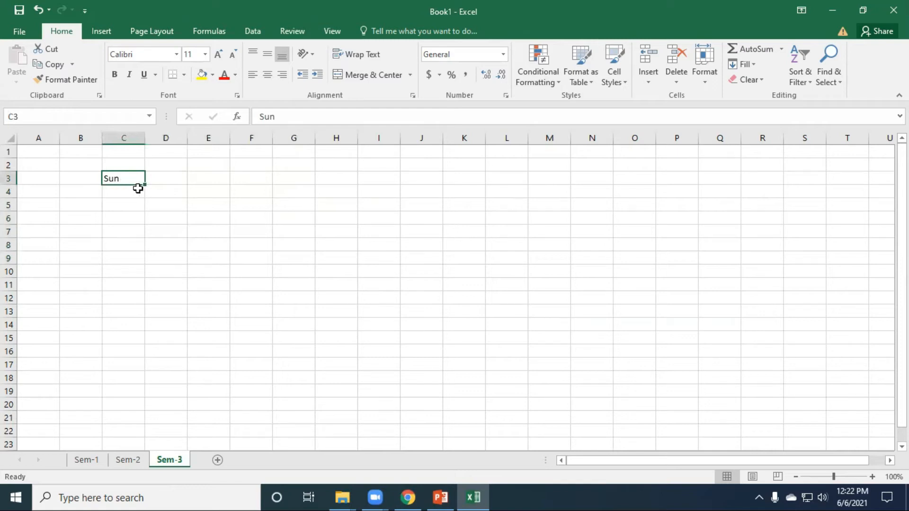
AutoFill the abbreviated weekday series from Sun in C3 down to C18, and repeat the fill
drag(144, 184, 148, 389)
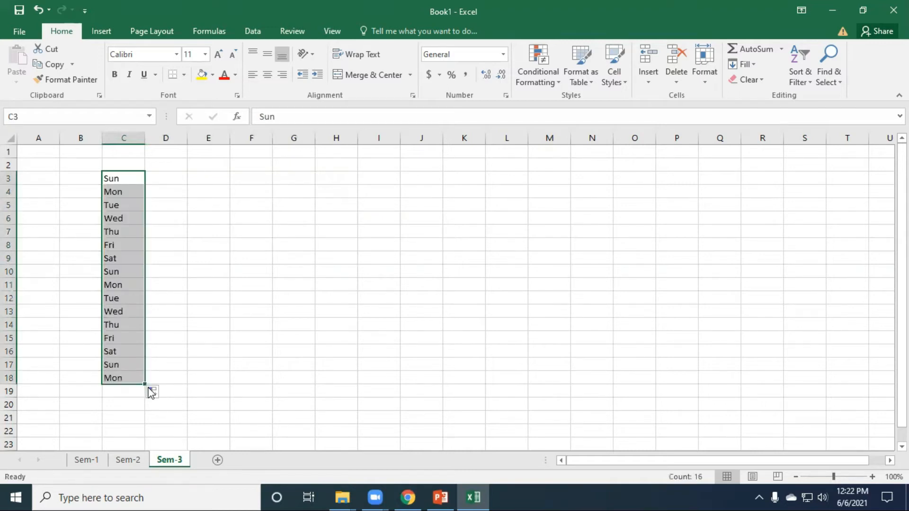
click(124, 178)
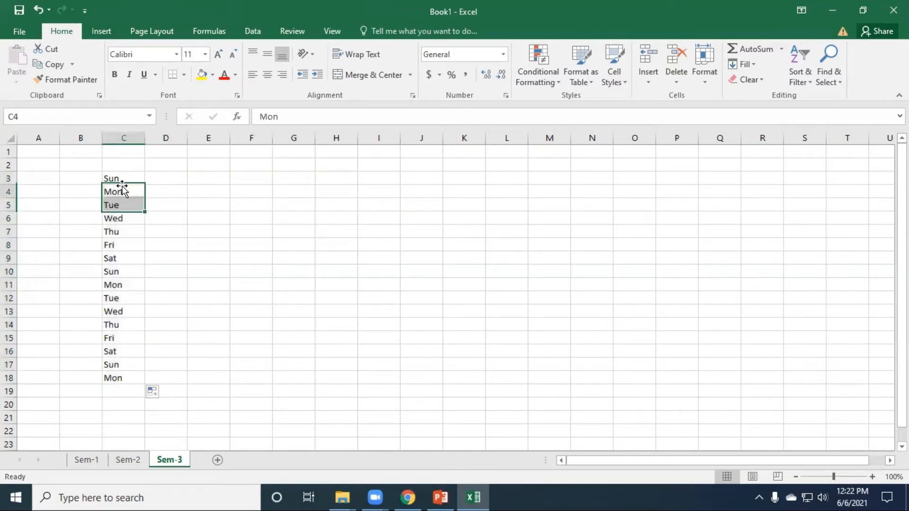
click(147, 183)
click(105, 176)
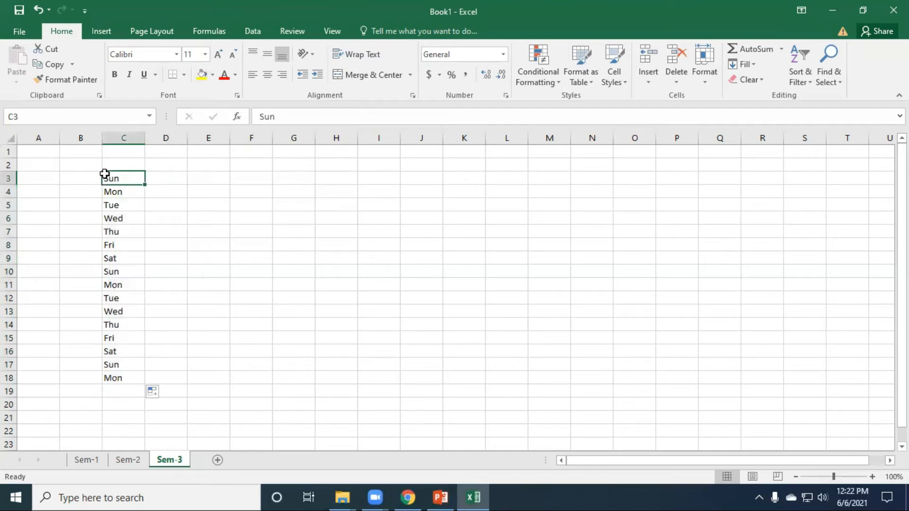
click(143, 190)
click(139, 180)
drag(145, 184, 147, 382)
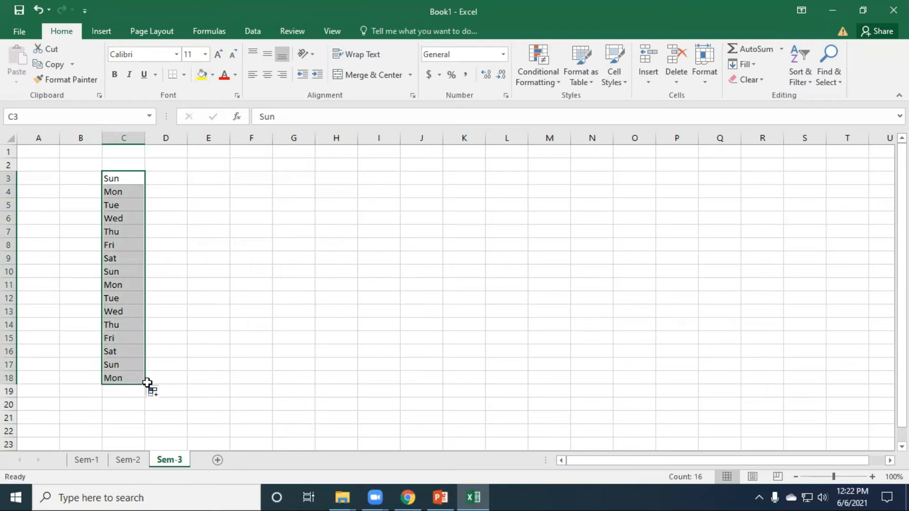
Enter Sunday in cell E3 and AutoFill the full weekday names down to E18
click(204, 185)
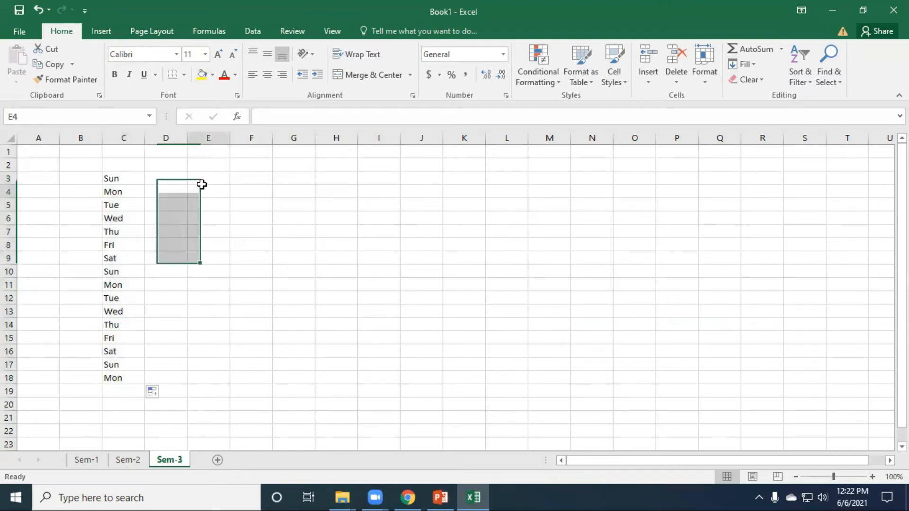
click(205, 182)
text(sund)
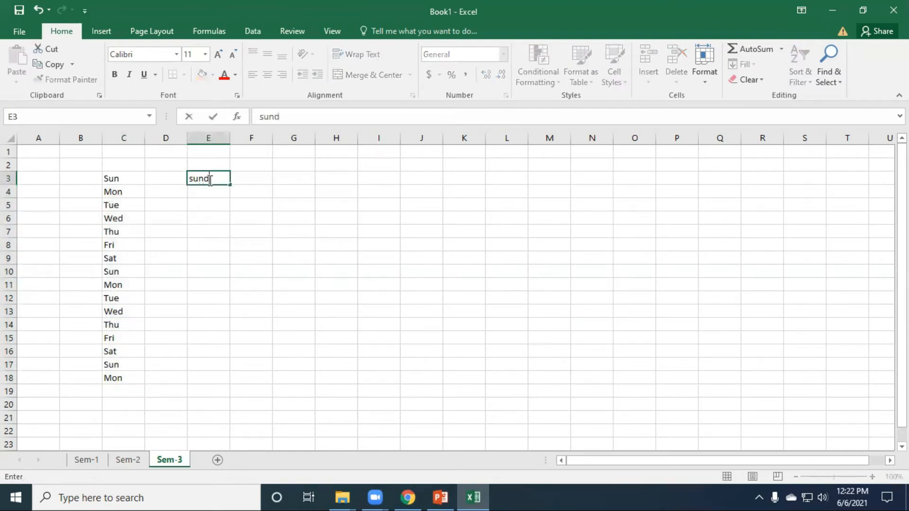
key(Return)
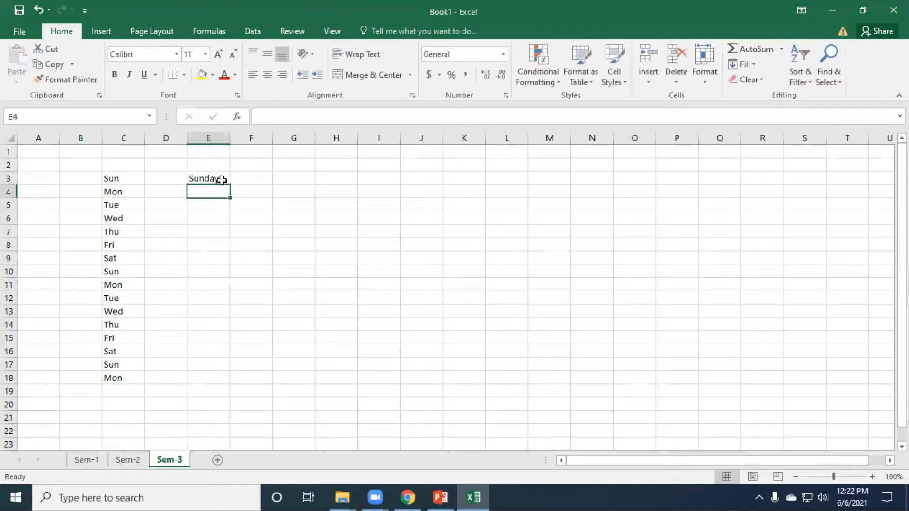
click(220, 182)
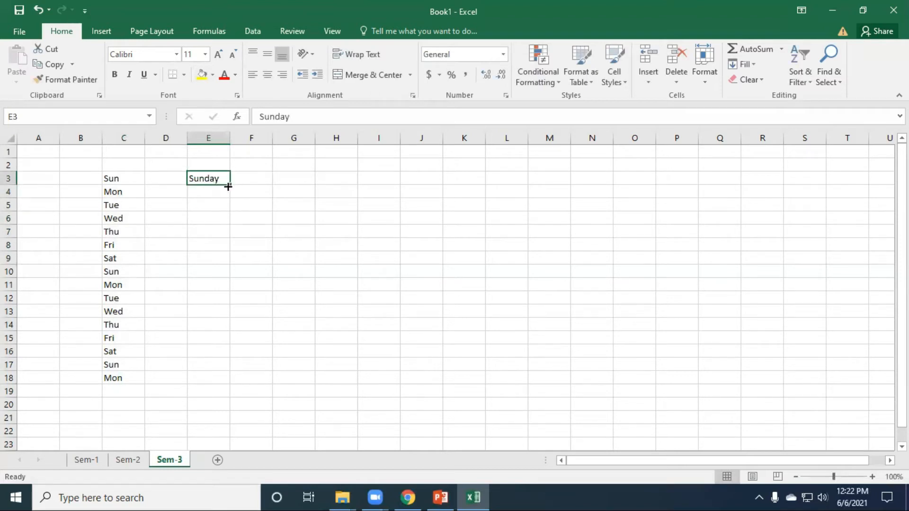
drag(228, 186, 240, 387)
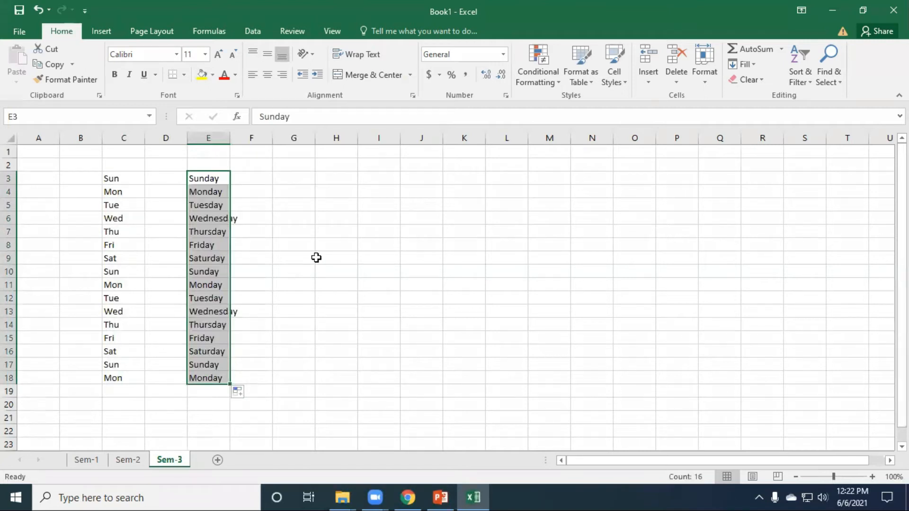
Enter jan in cell G3 and AutoFill the abbreviated month names down to G18
click(310, 182)
text(jan)
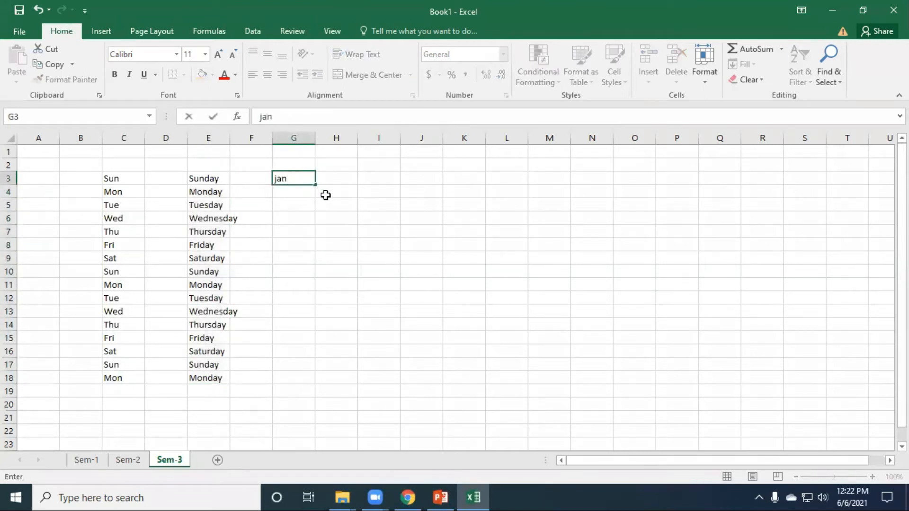
key(Return)
click(284, 181)
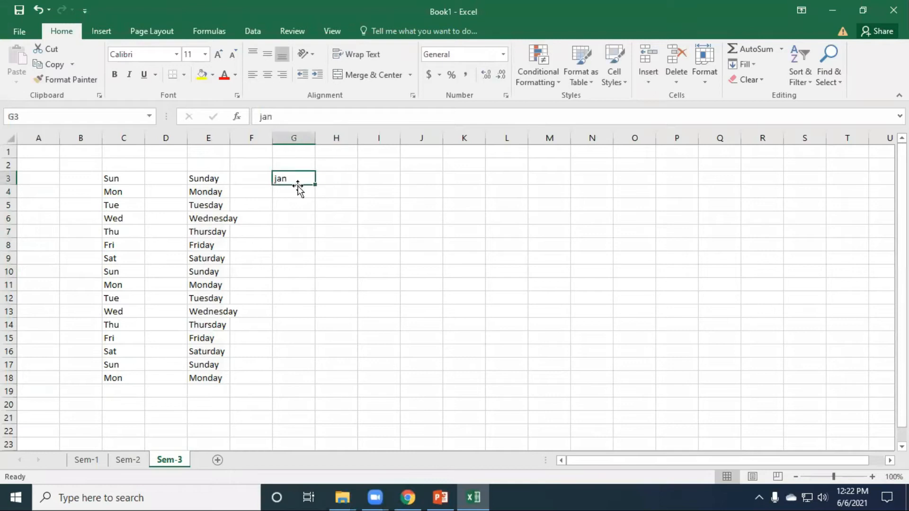
drag(316, 184, 322, 390)
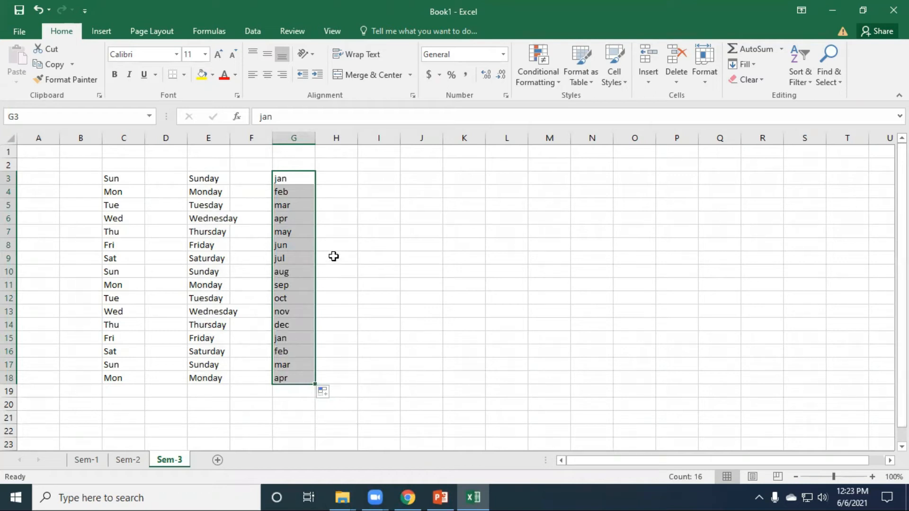
Enter january in cell H3 and AutoFill the full month names down to H18
click(343, 178)
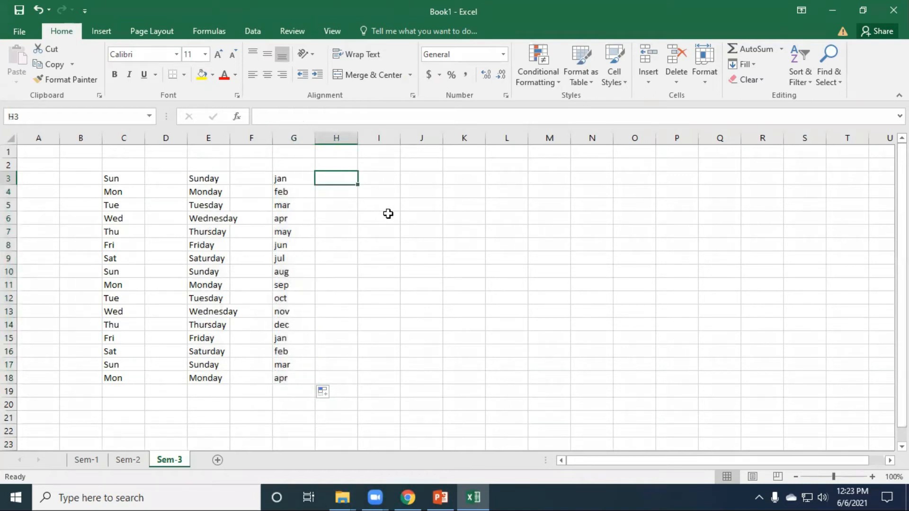
text(january)
click(388, 214)
click(348, 182)
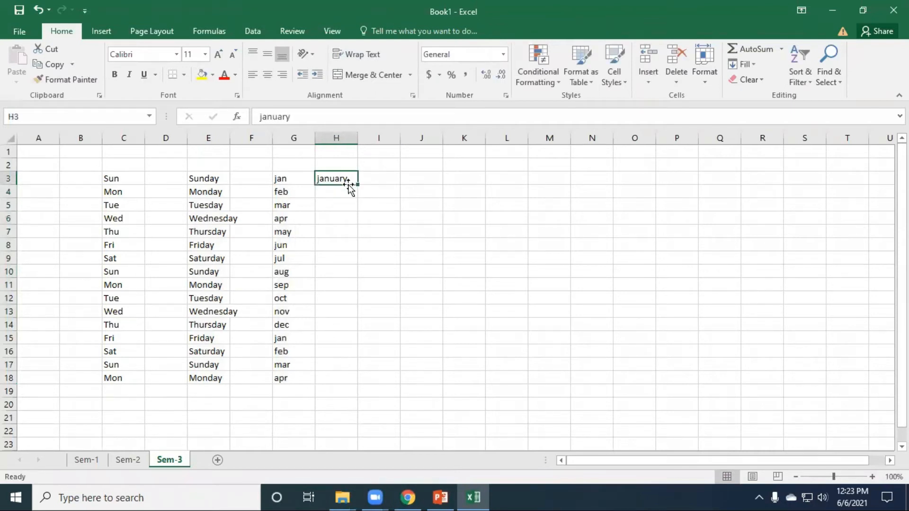
drag(358, 185, 365, 385)
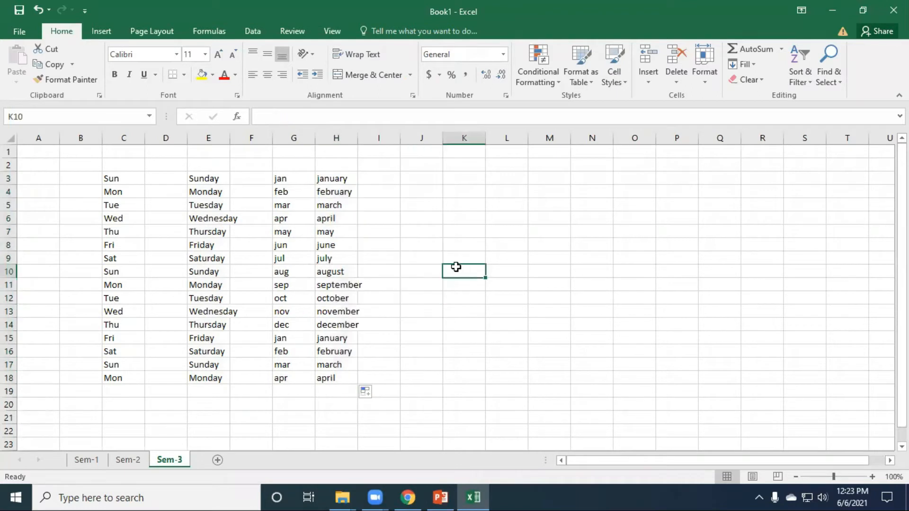
Enter the number 1 in cell J3 and reselect that cell
click(426, 184)
text(1)
click(448, 219)
click(415, 179)
Try to fill a number series from the single cell J3 down to J19, and undo the fill
drag(443, 184, 449, 396)
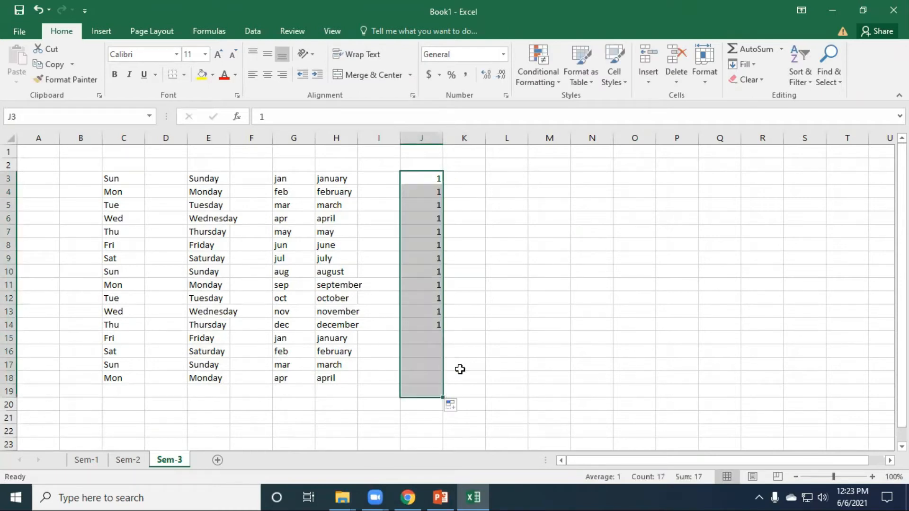
key(ctrl+z)
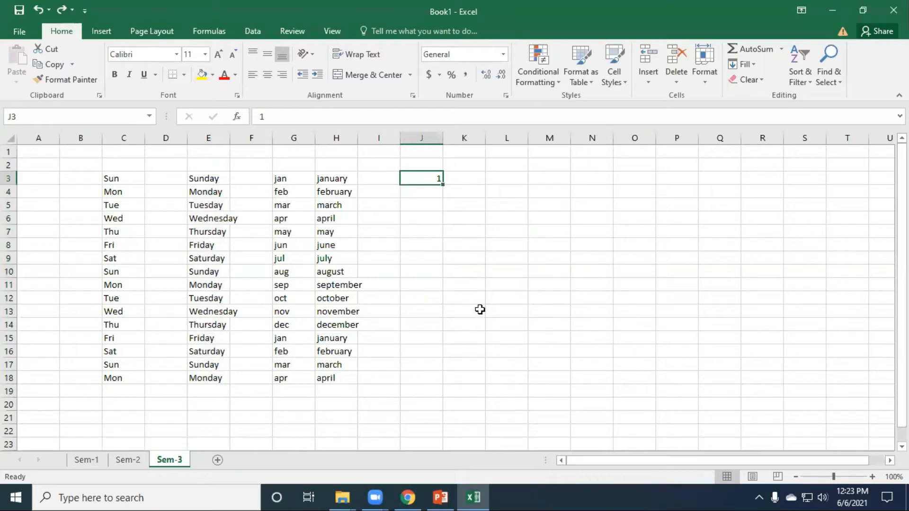
click(471, 244)
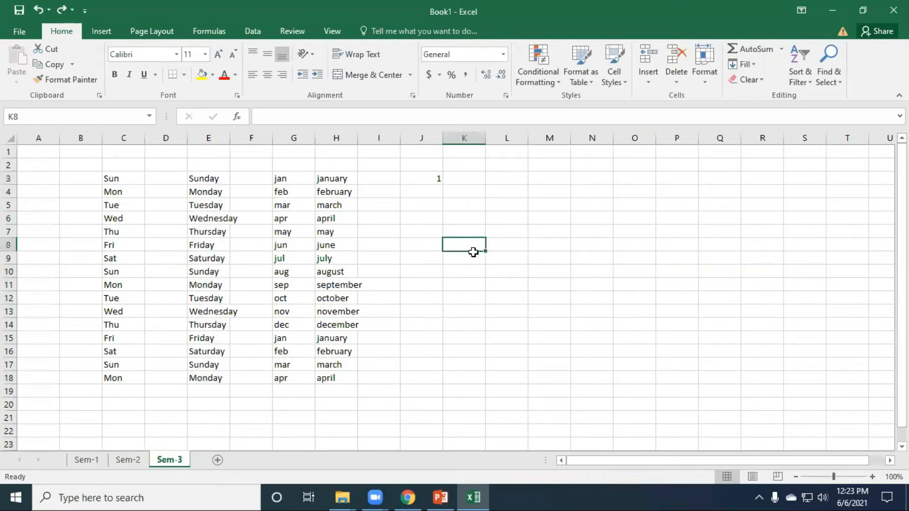
Enter the number 2 in cell J4, directly below the 1
click(426, 179)
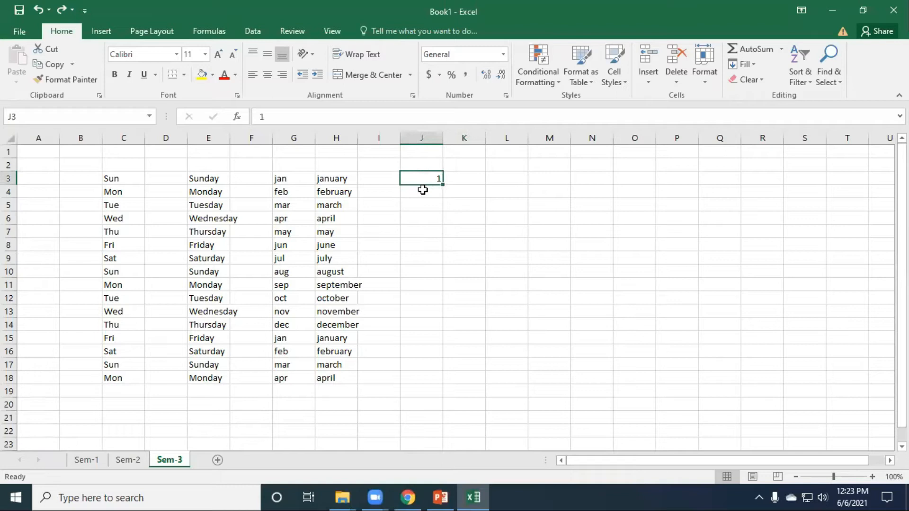
click(423, 190)
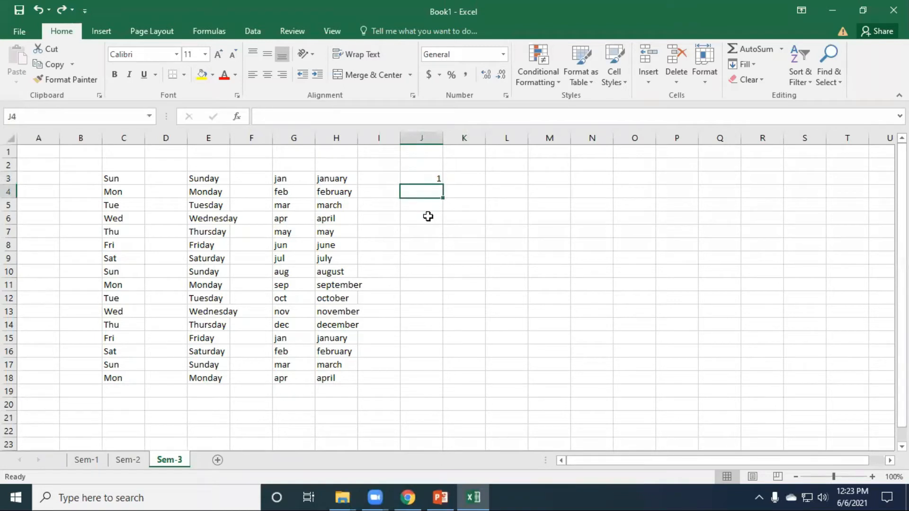
text(2)
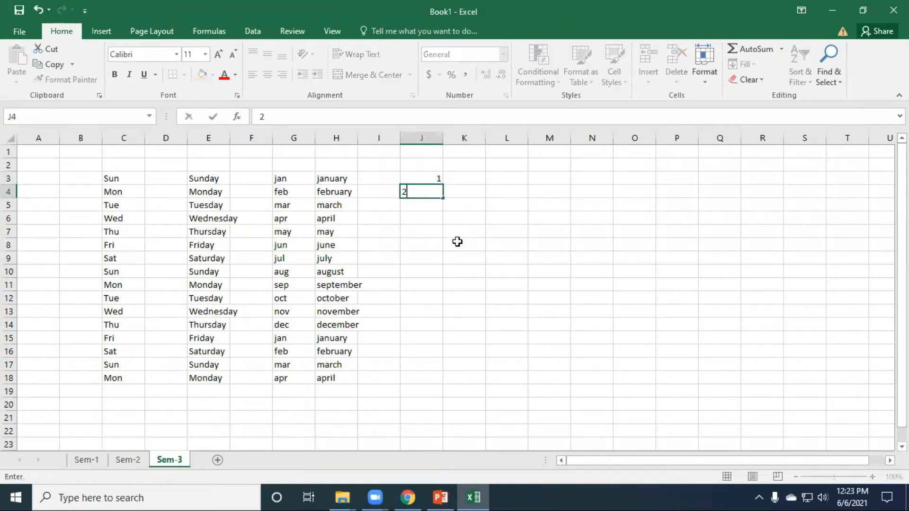
click(457, 242)
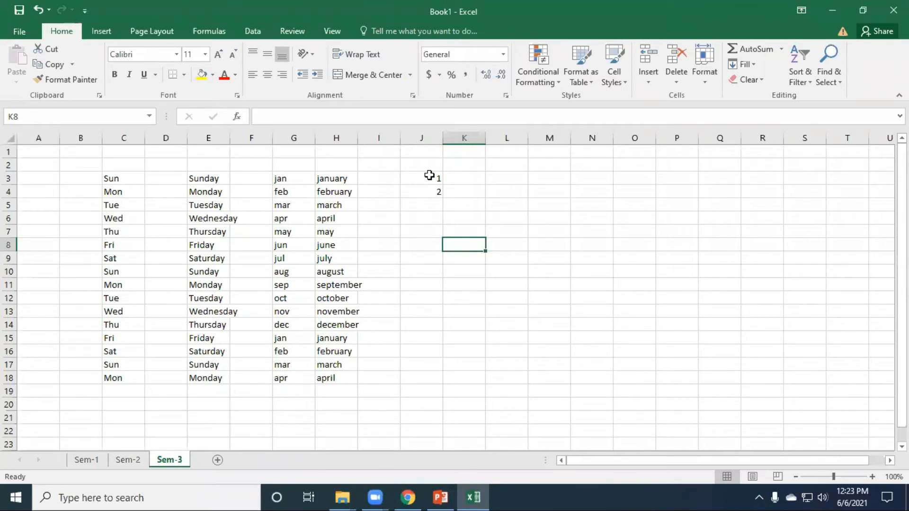
click(474, 206)
Select J3:J4 together and AutoFill the number series down to J19
click(423, 181)
click(420, 194)
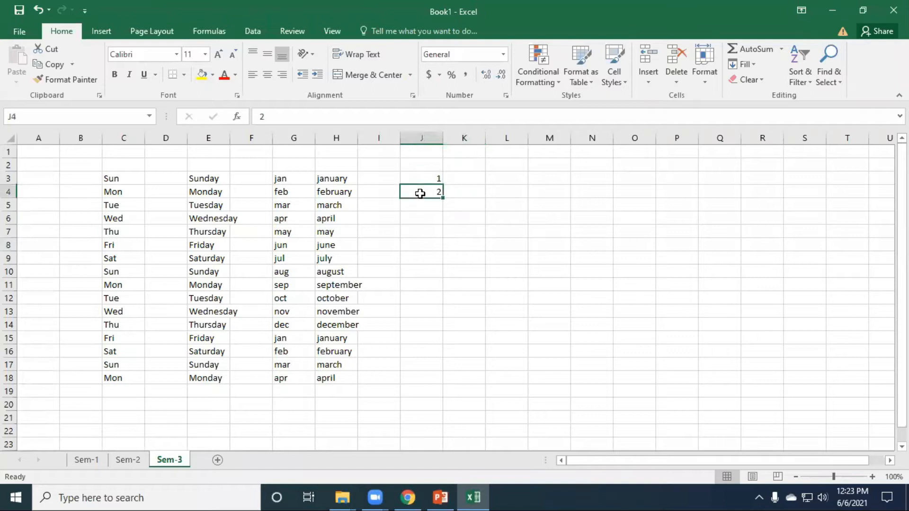
drag(416, 175, 416, 187)
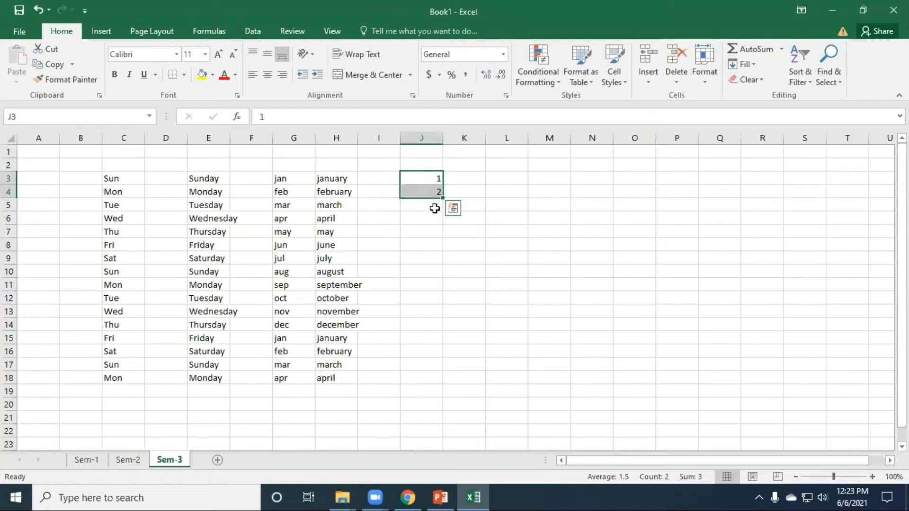
drag(420, 178, 428, 193)
drag(441, 198, 449, 392)
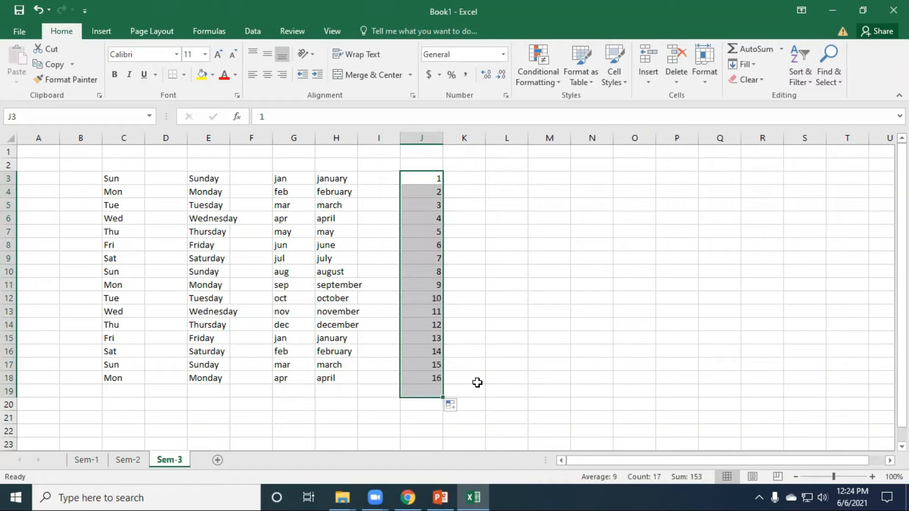
Enter the numbers 2 and 4 in cells L3 and L4
click(510, 178)
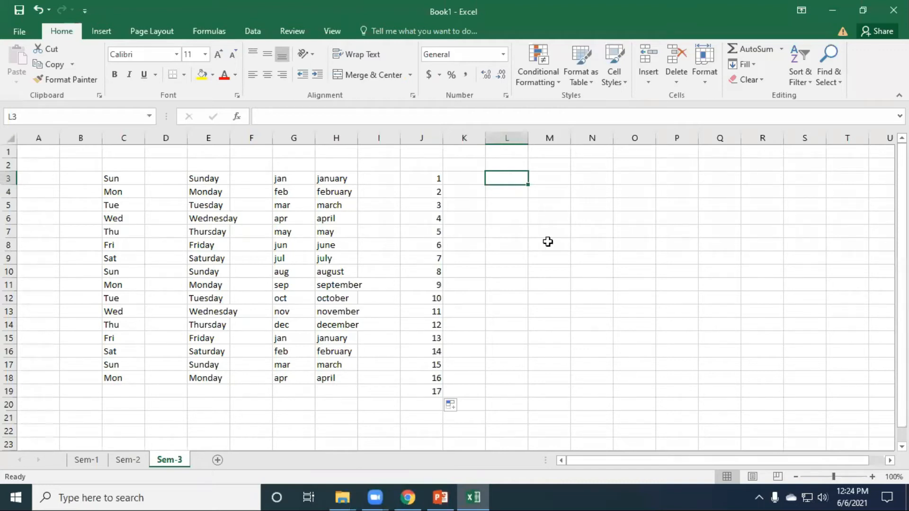
text(2)
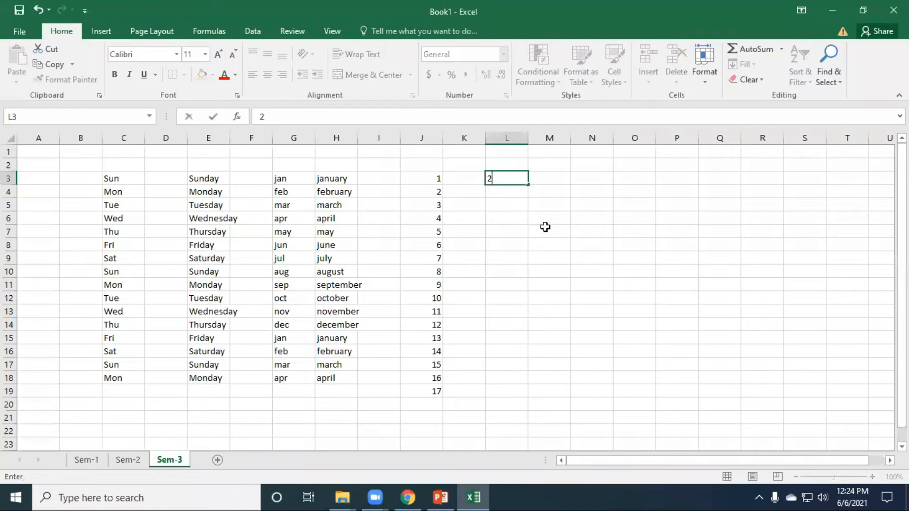
click(541, 214)
click(521, 193)
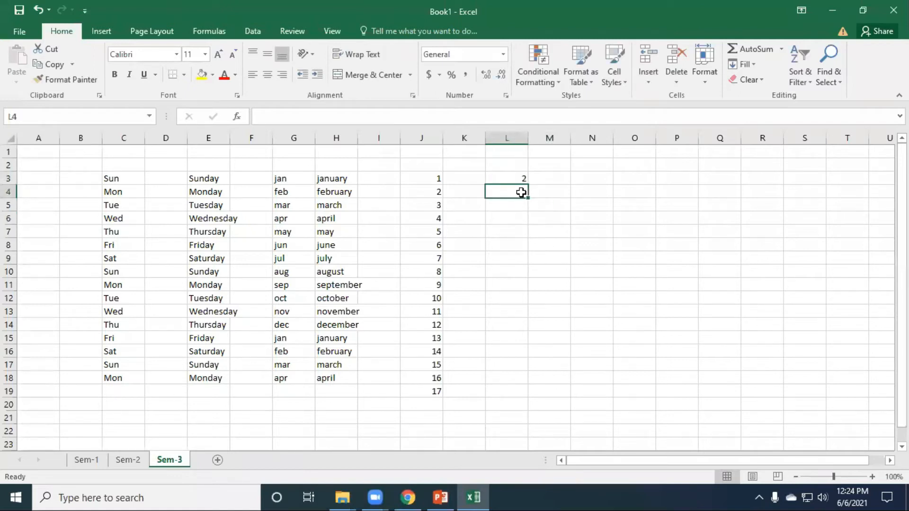
text(4)
click(560, 205)
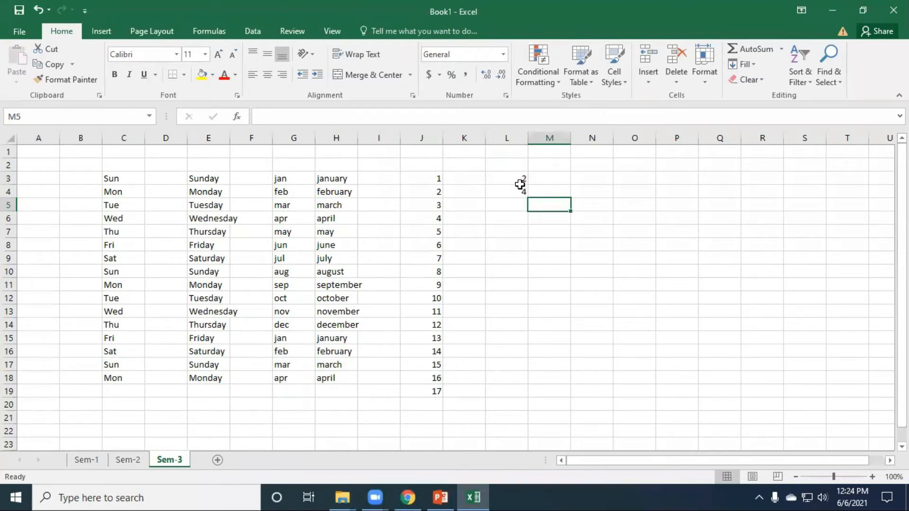
Select L3:L4 together and AutoFill the even-number series down to L19
click(517, 180)
click(515, 194)
click(516, 179)
click(515, 192)
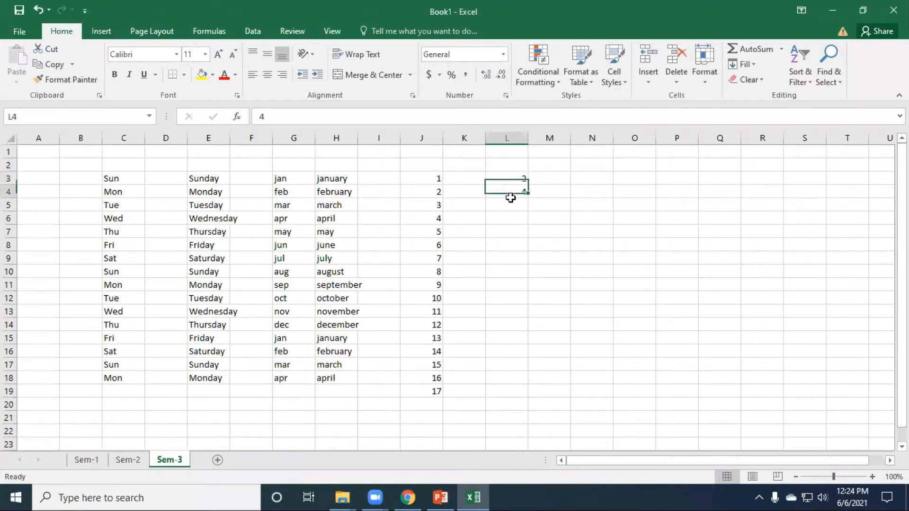
drag(511, 179, 529, 398)
click(511, 176)
Enter 1 in N3 and 3 in N4, and AutoFill the odd-number series from both cells down to N19
click(597, 185)
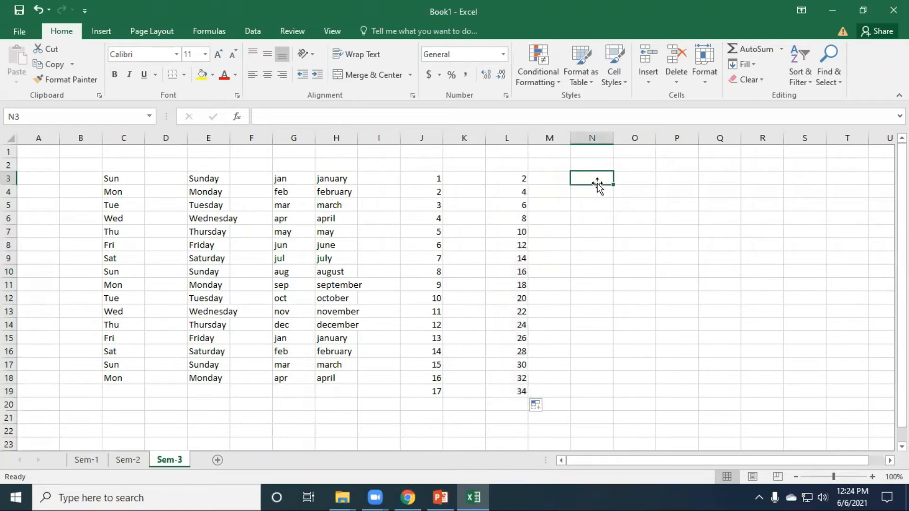
text(1)
key(Return)
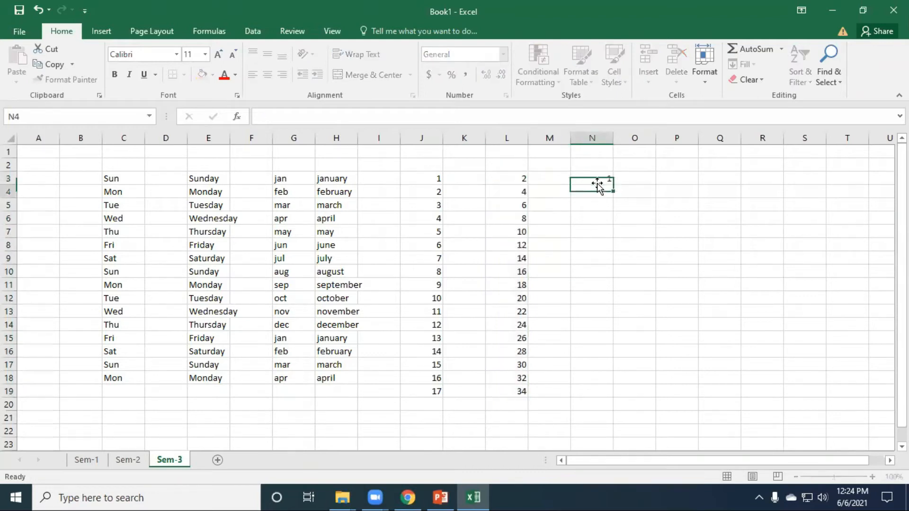
text(3)
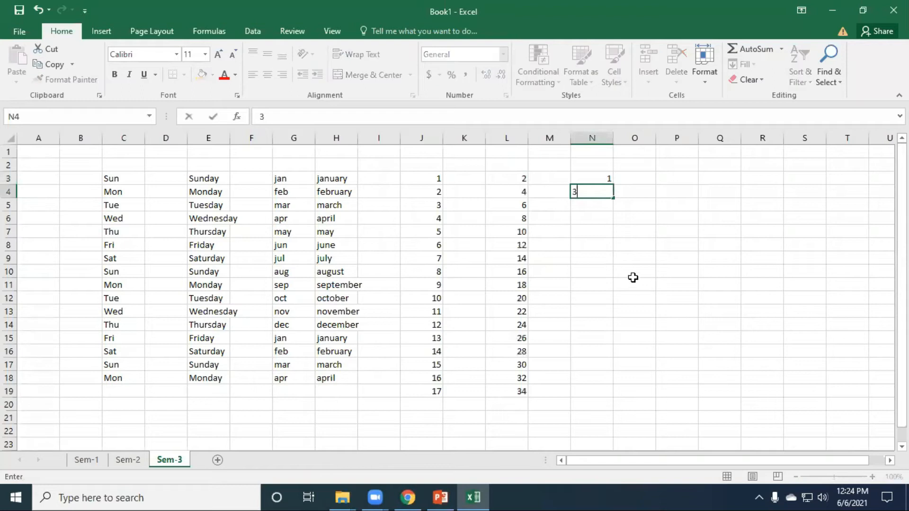
click(634, 278)
drag(594, 178, 610, 402)
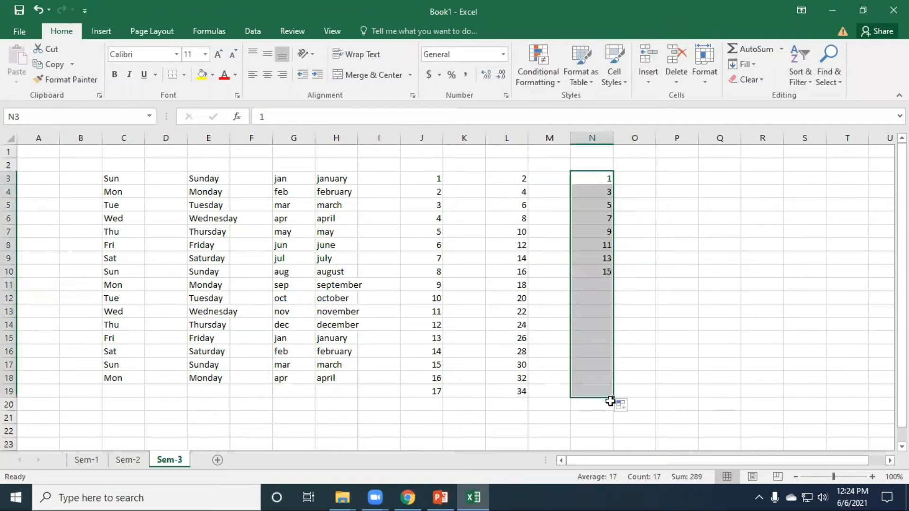
Enter 5 in O3 and 10 in O4, and AutoFill the multiples-of-five series from both cells down to O19
click(649, 180)
text(5)
key(Return)
text(10)
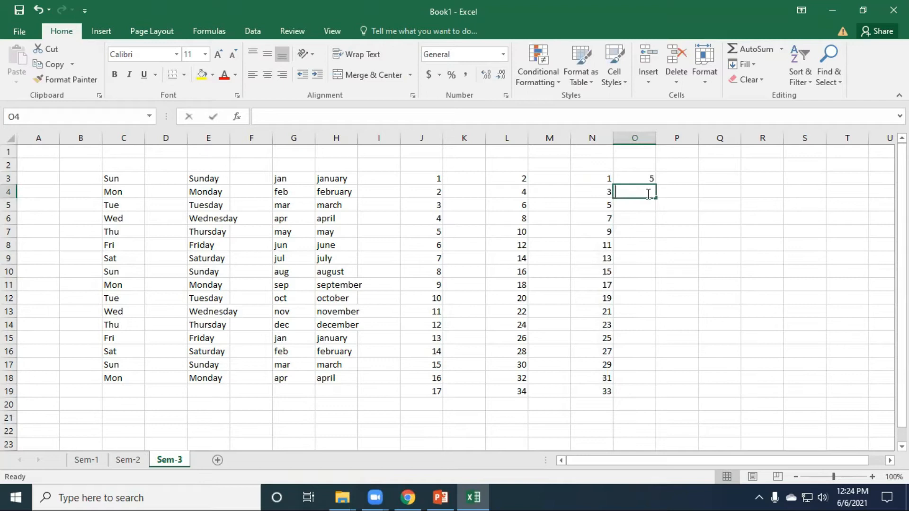
click(691, 205)
drag(648, 178, 655, 404)
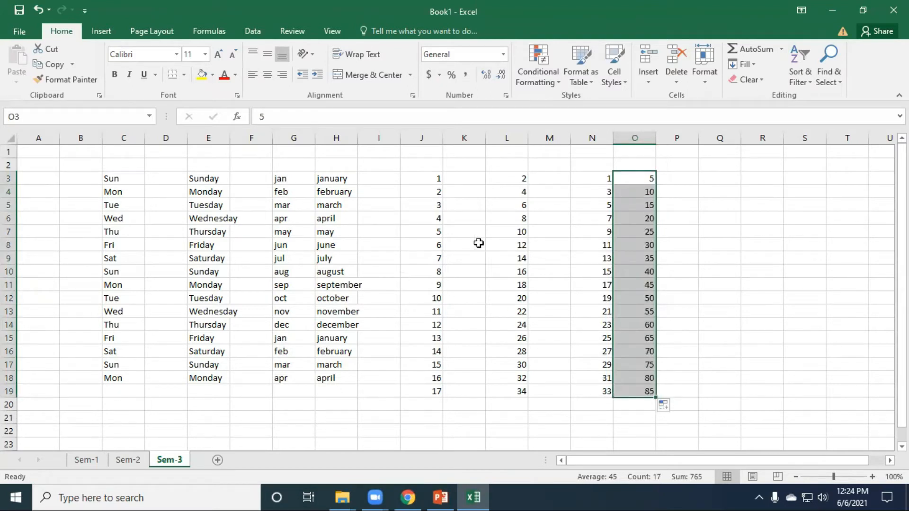
Enter the number 1 in cell Q3, try filling it down column Q, and undo the fill
click(711, 184)
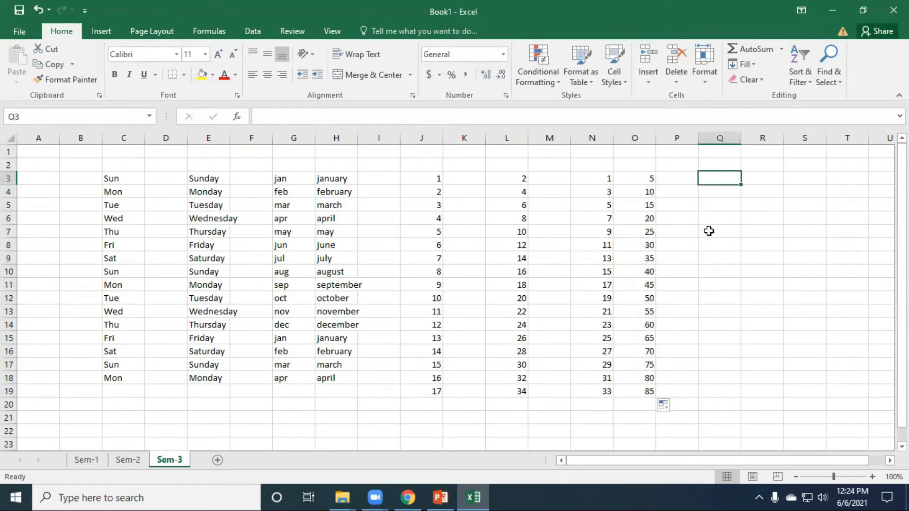
text(1)
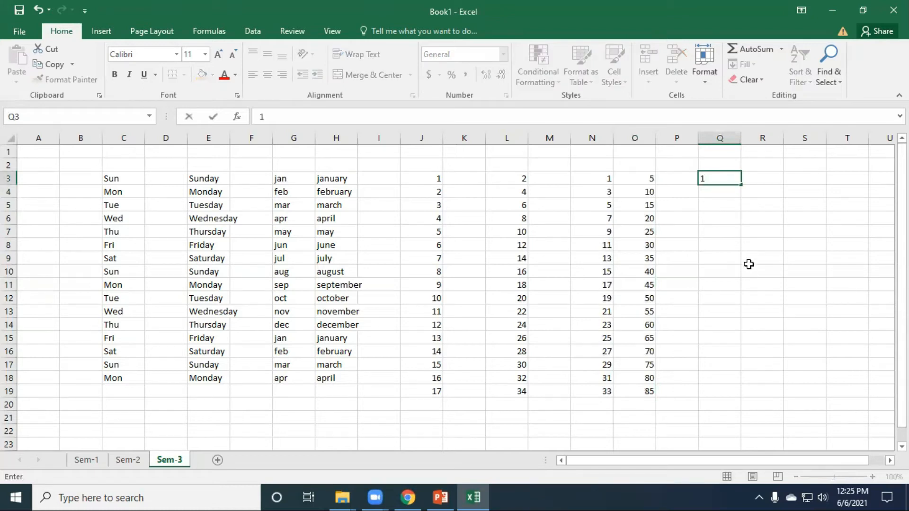
drag(742, 186, 741, 392)
key(ctrl+z)
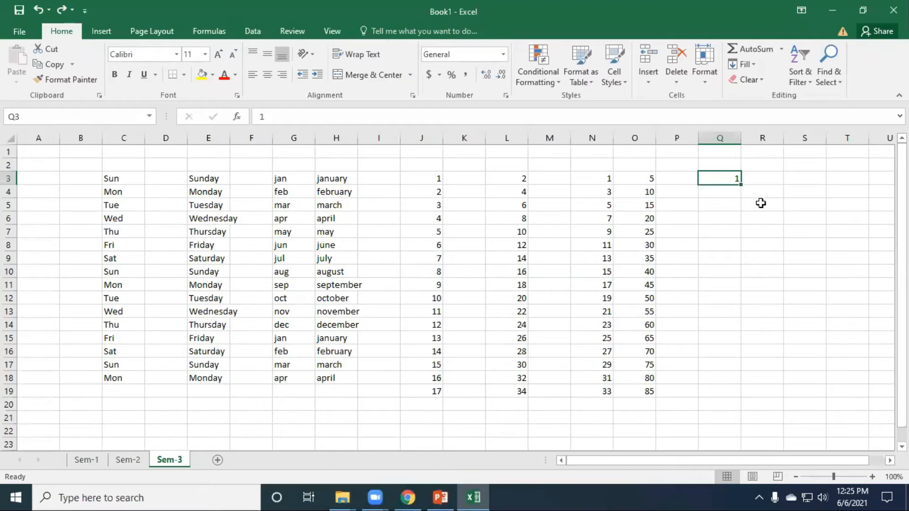
Fill a consecutive number series from the single cell Q3 down to Q19, and undo the fill
click(744, 183)
click(721, 168)
click(725, 175)
mouse_move(741, 183)
mouse_down()
mouse_move(741, 228)
mouse_move(751, 188)
mouse_up()
drag(741, 183, 755, 400)
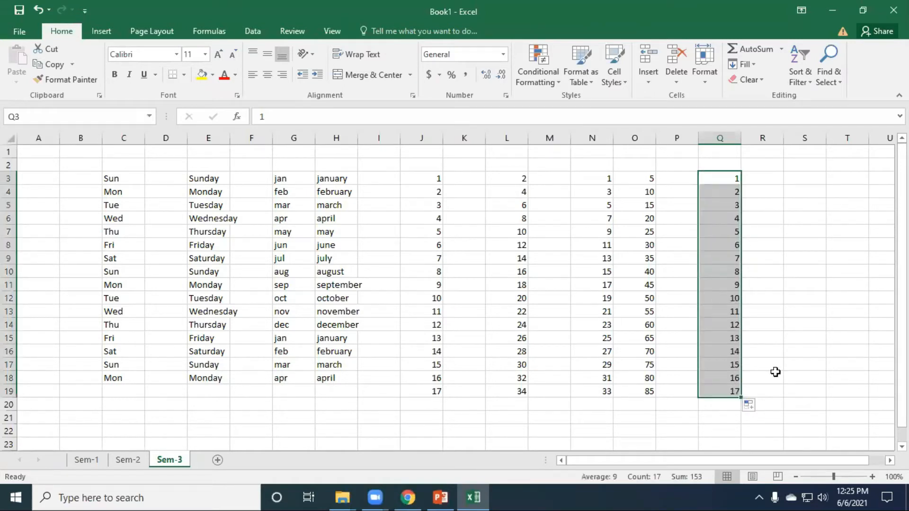
key(ctrl+z)
Fill plain copies of the 1 in Q3 down to Q18, and undo the fill
click(789, 197)
click(732, 179)
drag(740, 184, 742, 381)
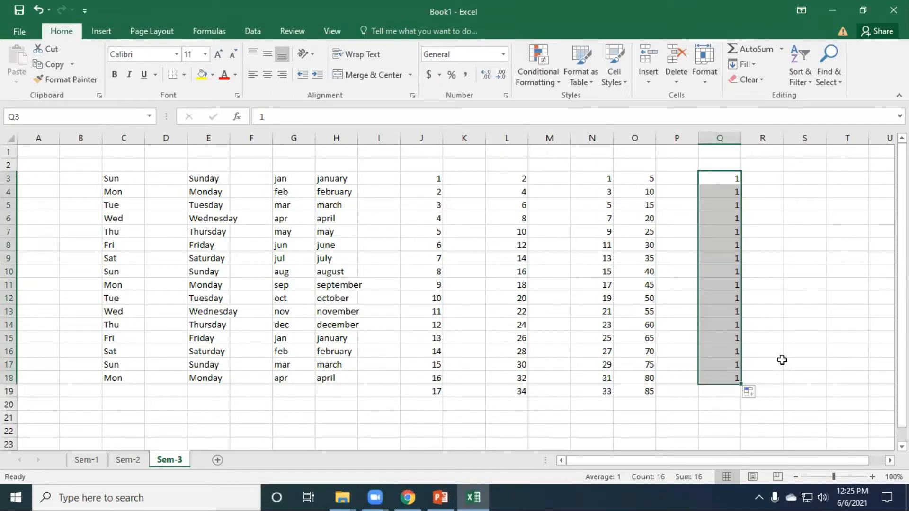
key(ctrl+z)
Fill the numbers 1 to 17 down Q3:Q19 from the single starting cell Q3
click(763, 283)
click(731, 180)
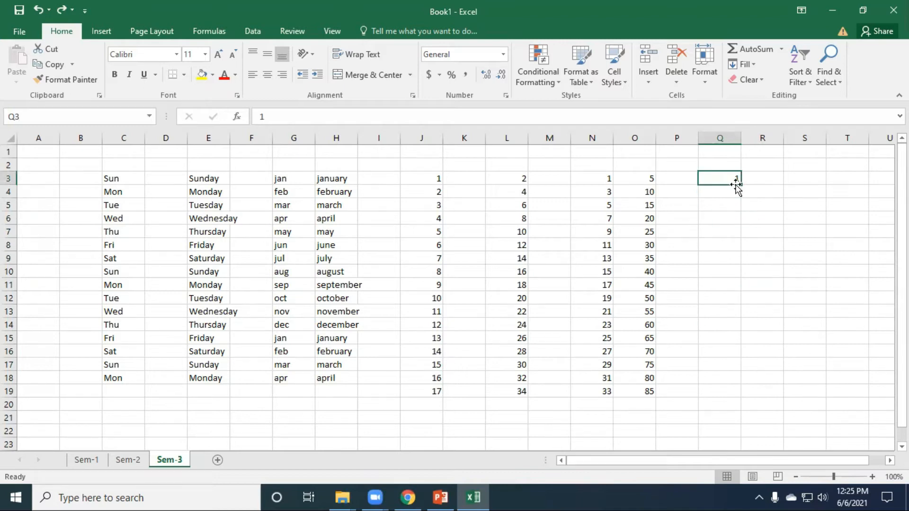
drag(741, 184, 741, 400)
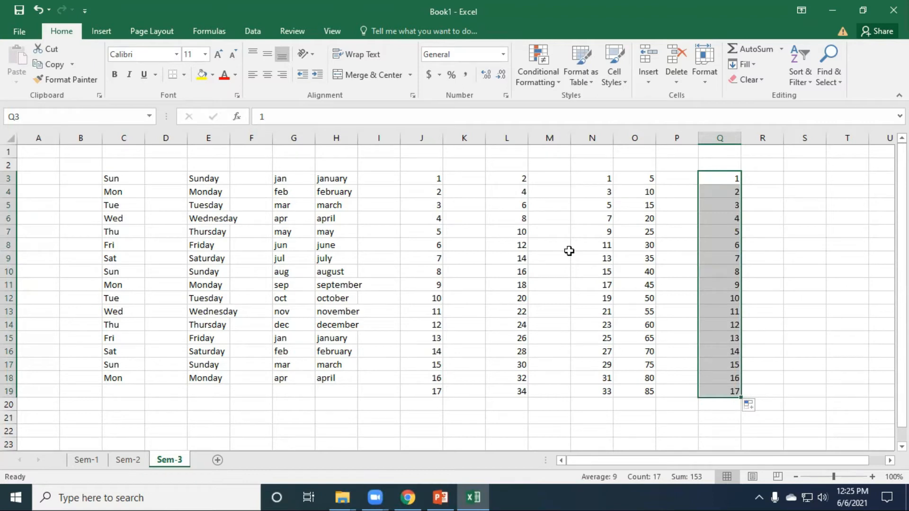
Enter sun in cell E21 and AutoFill the weekday series across row 21 to column N
click(505, 220)
scroll(426, 261, down, 2)
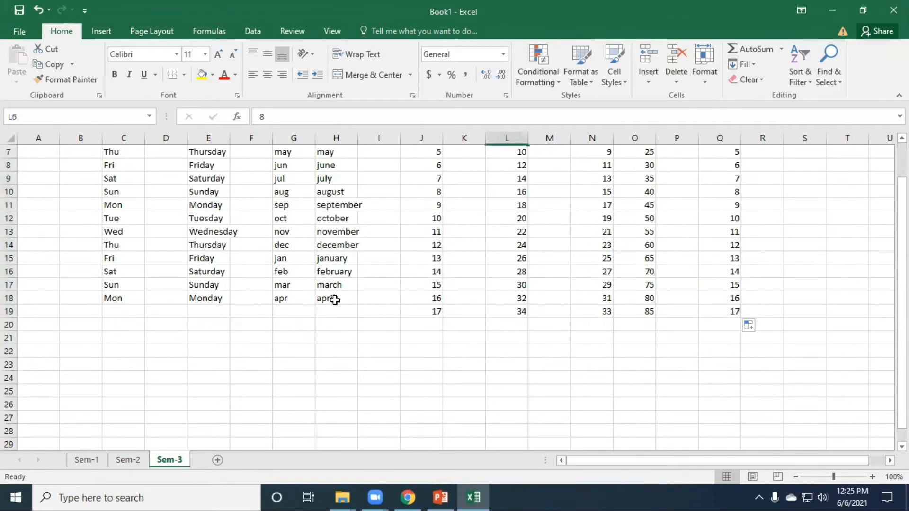
click(223, 337)
text(su)
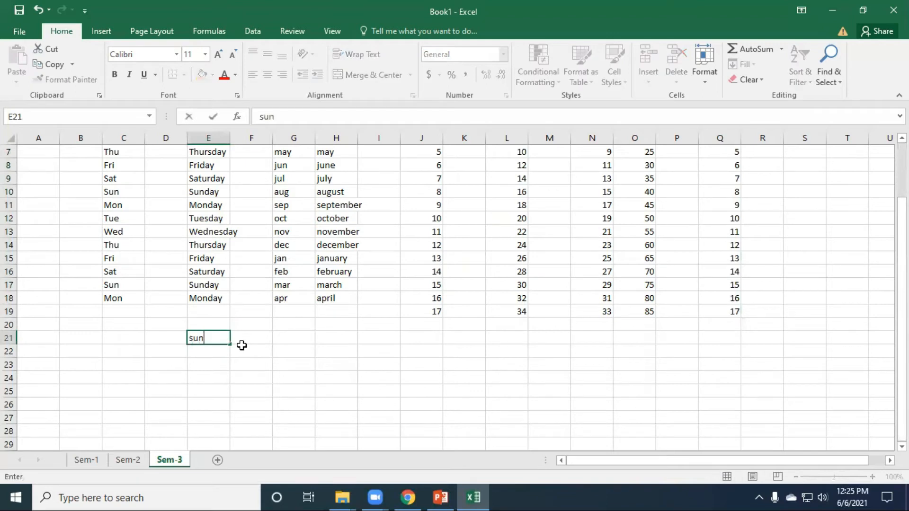
text(n)
click(247, 341)
click(220, 339)
drag(231, 344, 607, 359)
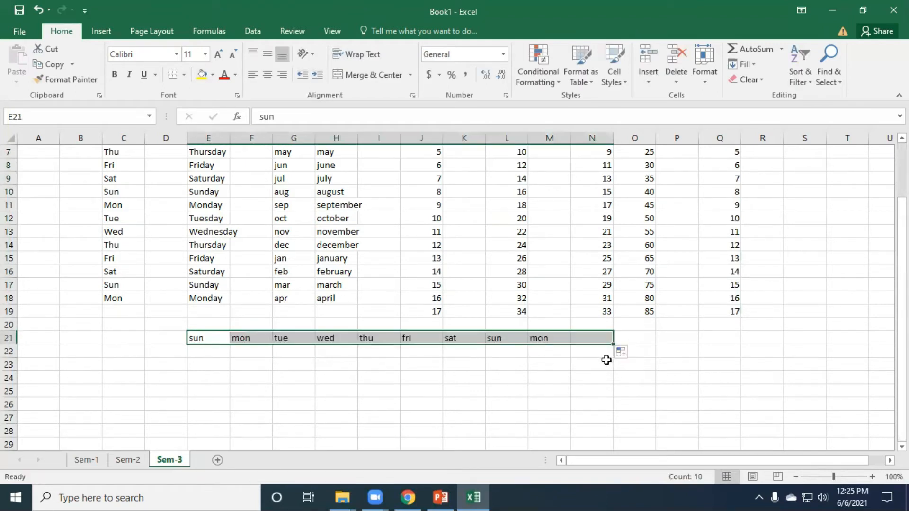
scroll(565, 376, up, 2)
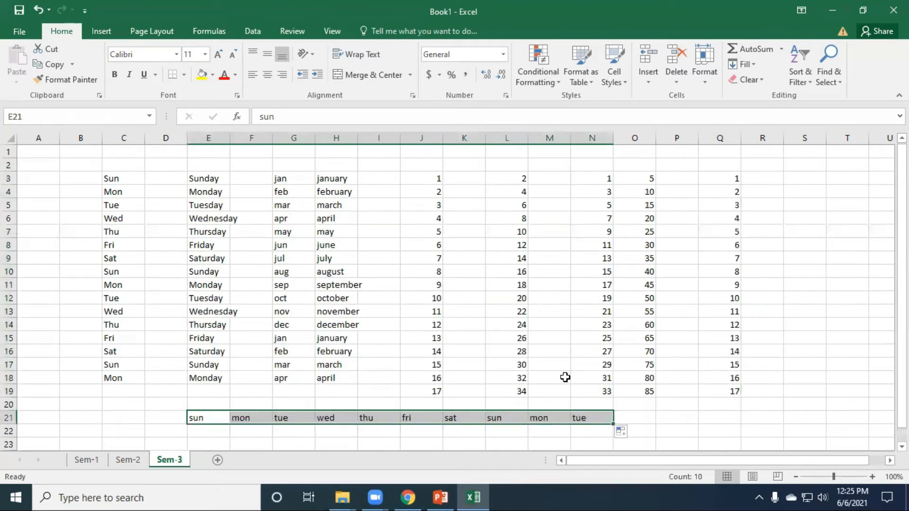
Select the entire Sem-3 worksheet and delete all of its contents
click(360, 197)
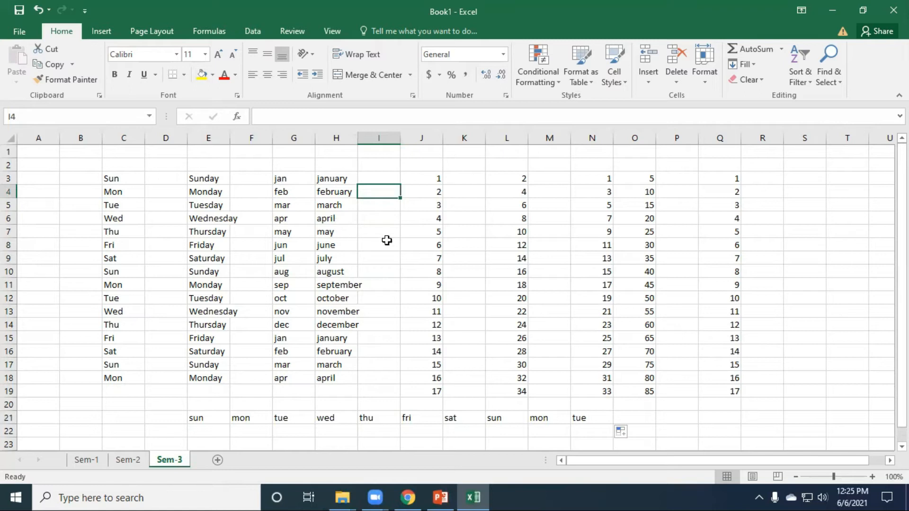
click(39, 161)
key(ctrl+a)
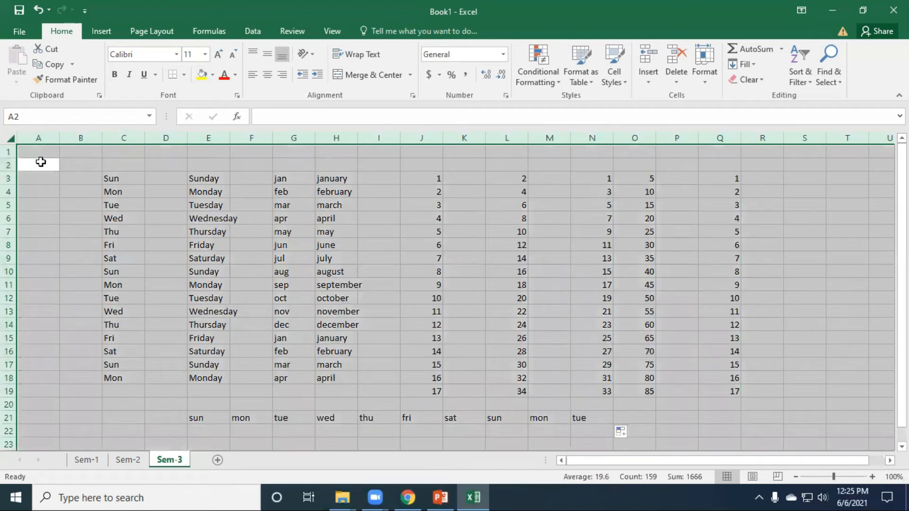
key(Delete)
click(57, 165)
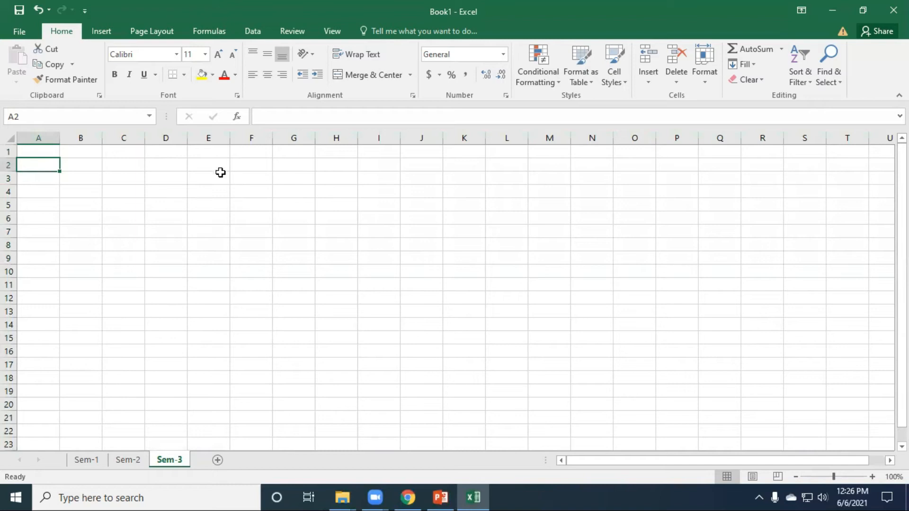
click(179, 164)
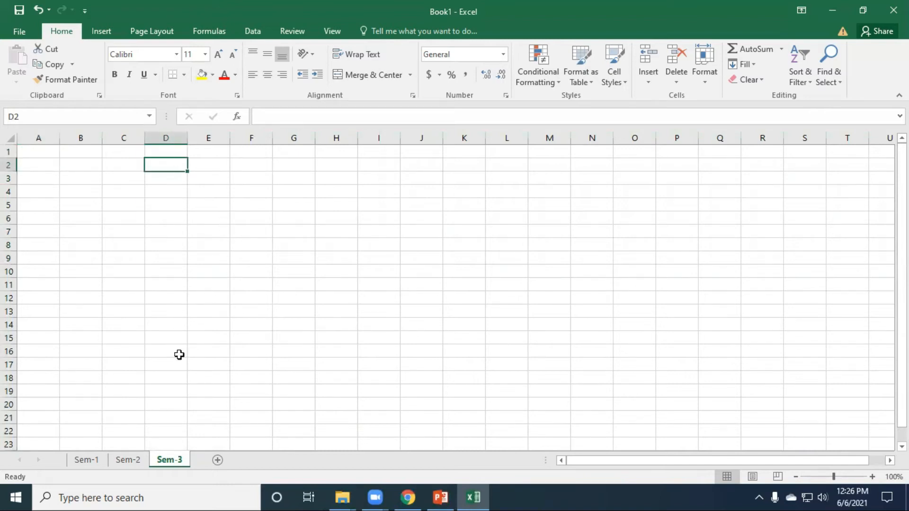
right_click(175, 464)
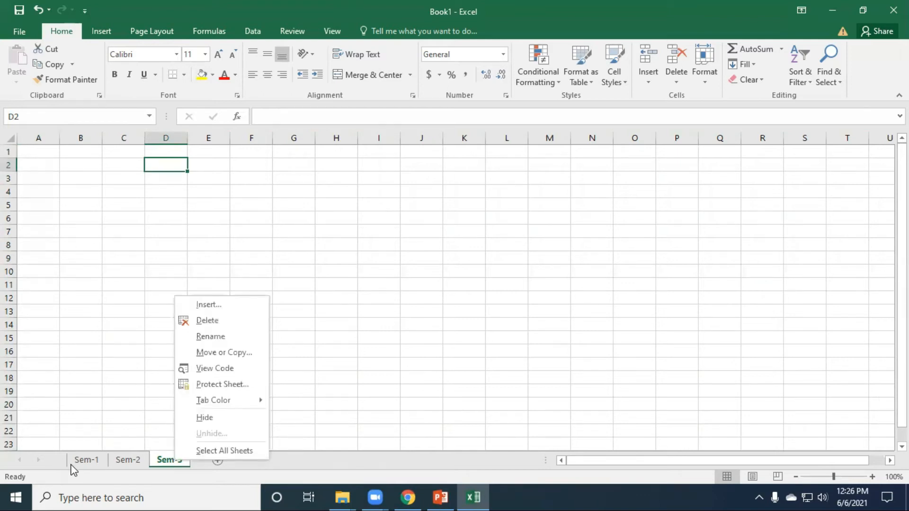
click(151, 458)
click(93, 461)
click(161, 462)
Set the tab color of the Sem-1 worksheet to the standard red
click(90, 463)
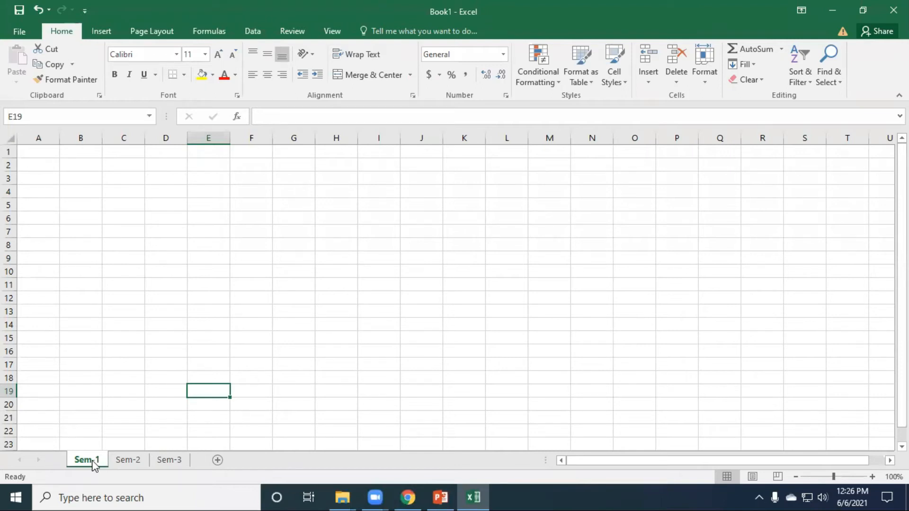
right_click(92, 461)
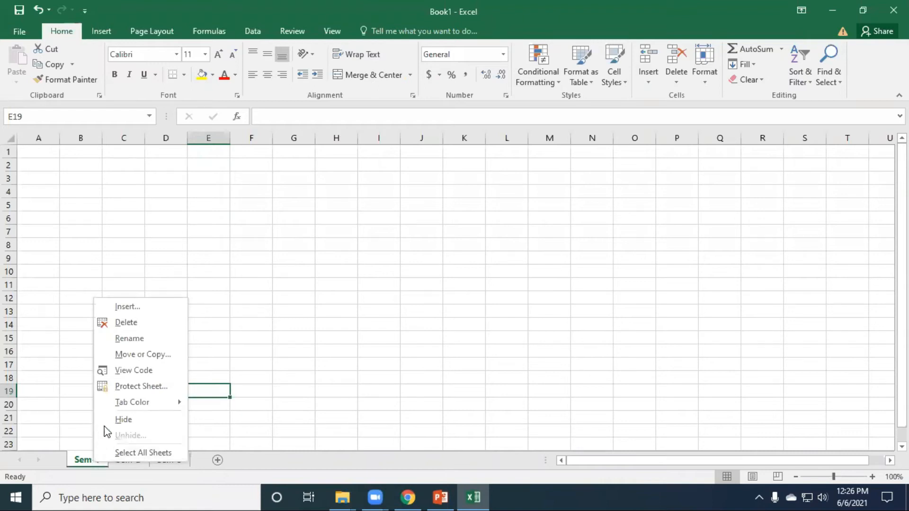
mouse_move(142, 407)
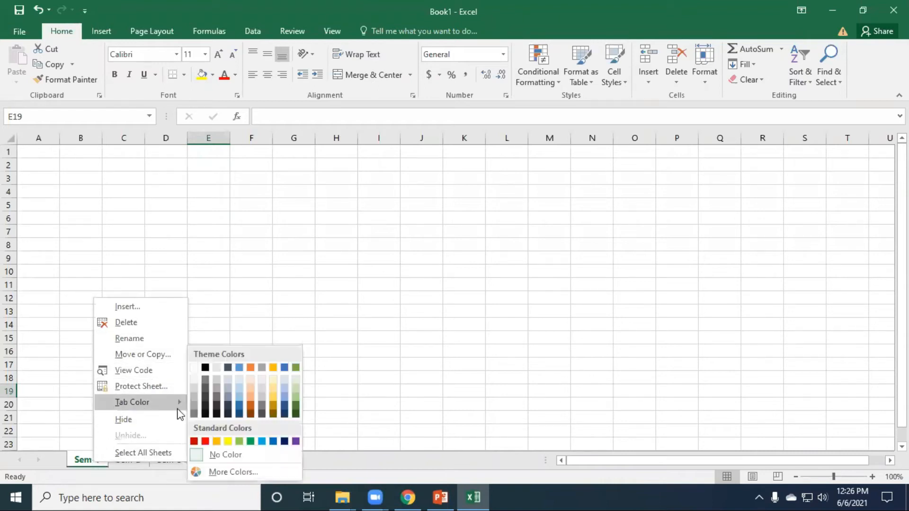
click(207, 442)
Set the tab color of the Sem-2 worksheet to the standard green
key(ctrl+Page_Down)
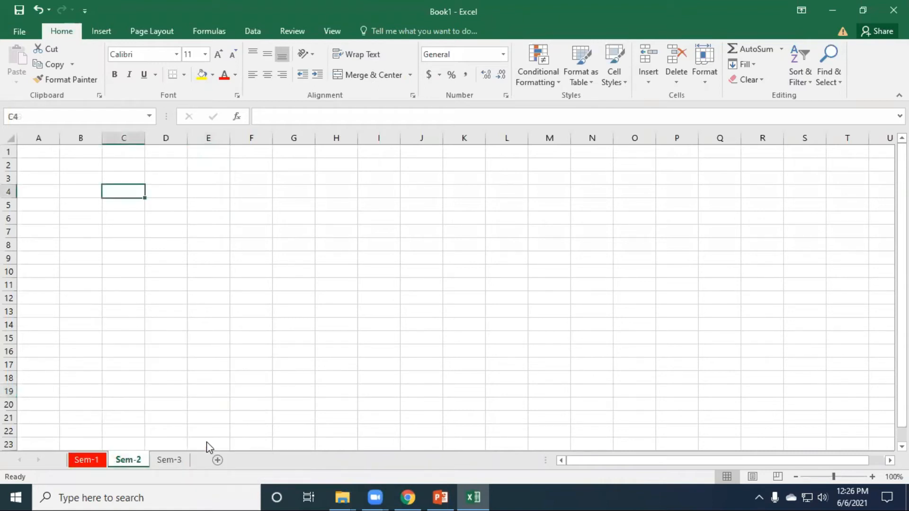
right_click(130, 461)
mouse_move(157, 408)
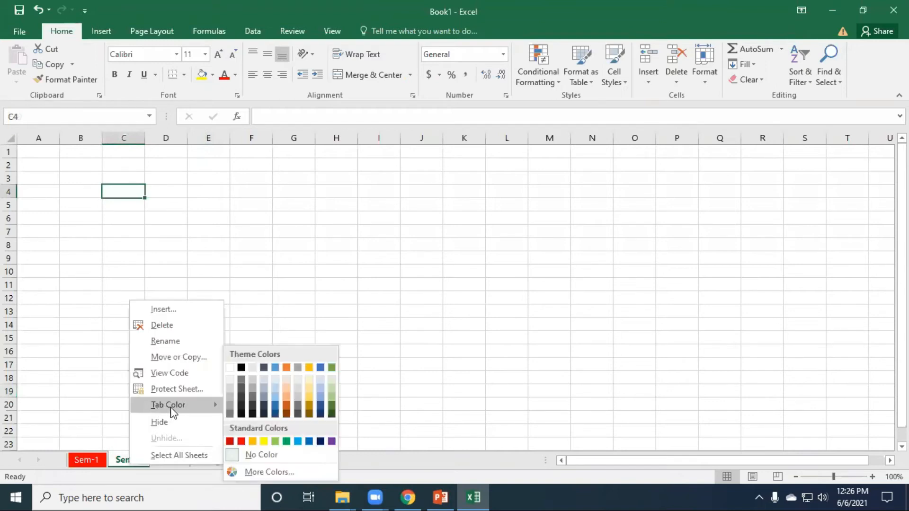
click(287, 442)
Switch back and forth between Sem-1, Sem-2 and Sem-3 to compare their tab colors when active and inactive
click(170, 460)
click(89, 460)
click(115, 460)
click(168, 460)
click(115, 460)
click(83, 461)
click(124, 460)
click(165, 460)
click(129, 460)
click(95, 460)
click(130, 460)
click(166, 460)
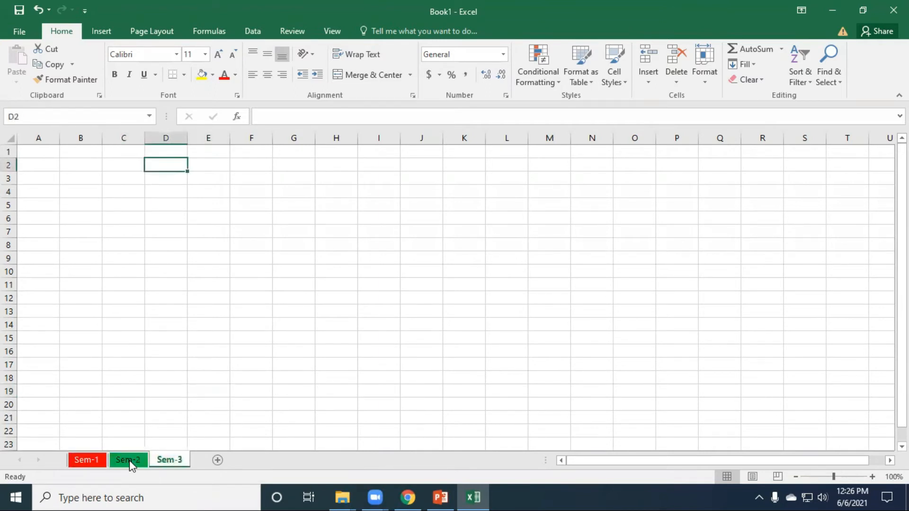
Return to the Sem-1 worksheet and select cell C7
click(183, 282)
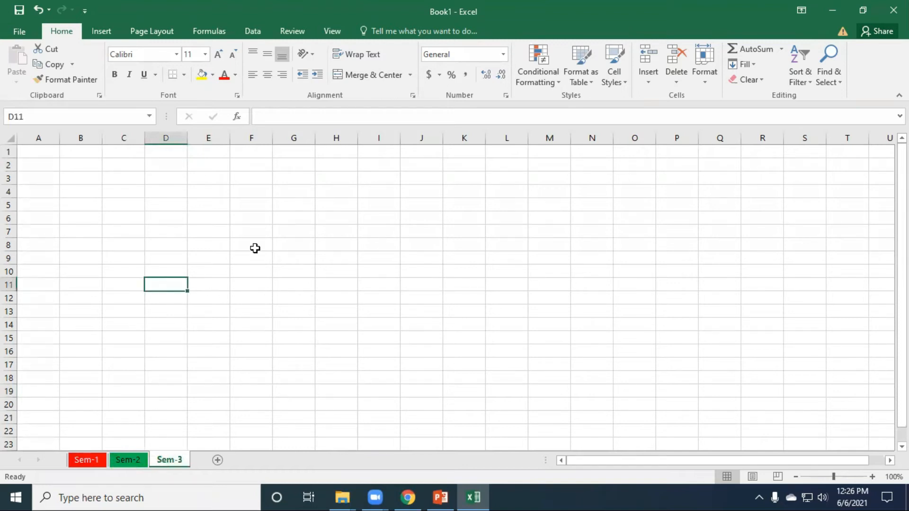
click(81, 464)
click(142, 230)
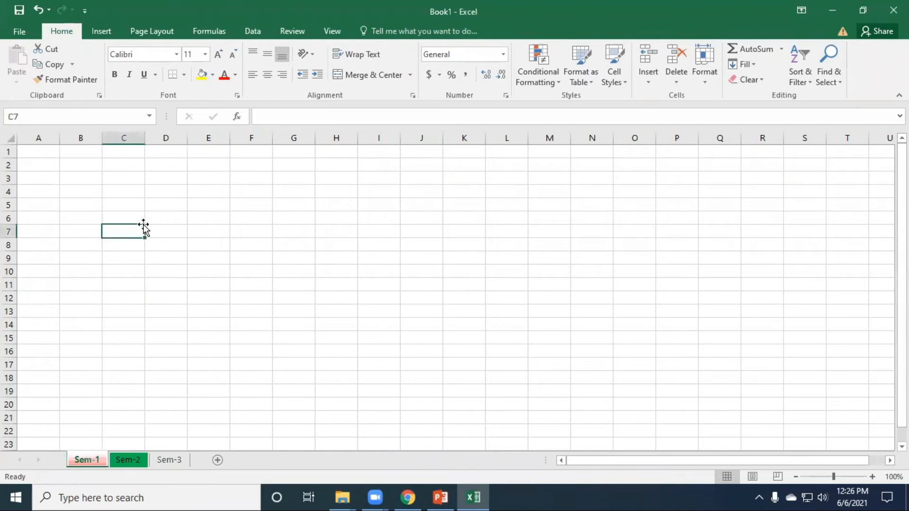
Set the font size of the entire Sem-1 worksheet to 14 and deselect the cells
click(90, 168)
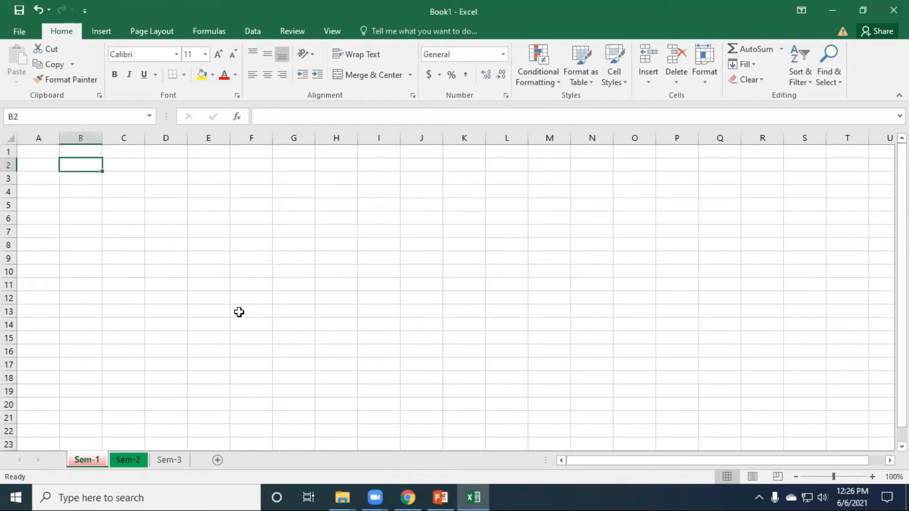
click(90, 180)
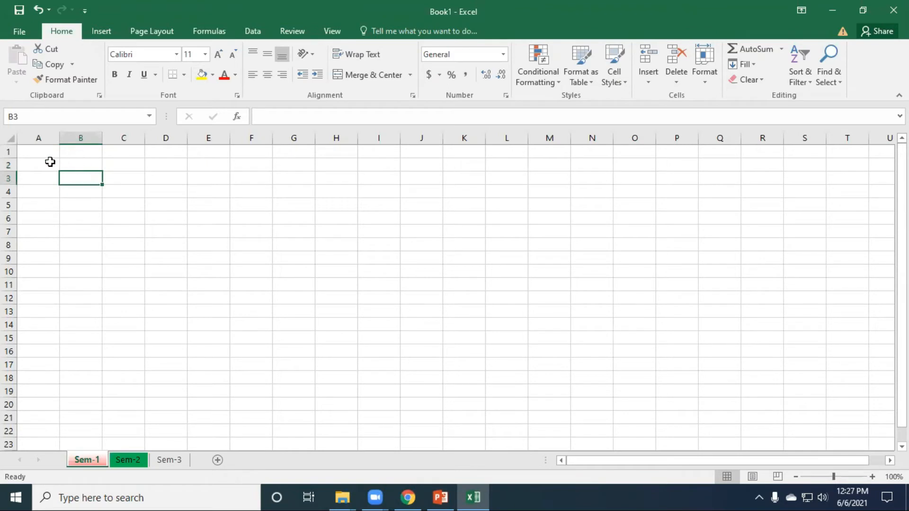
click(10, 137)
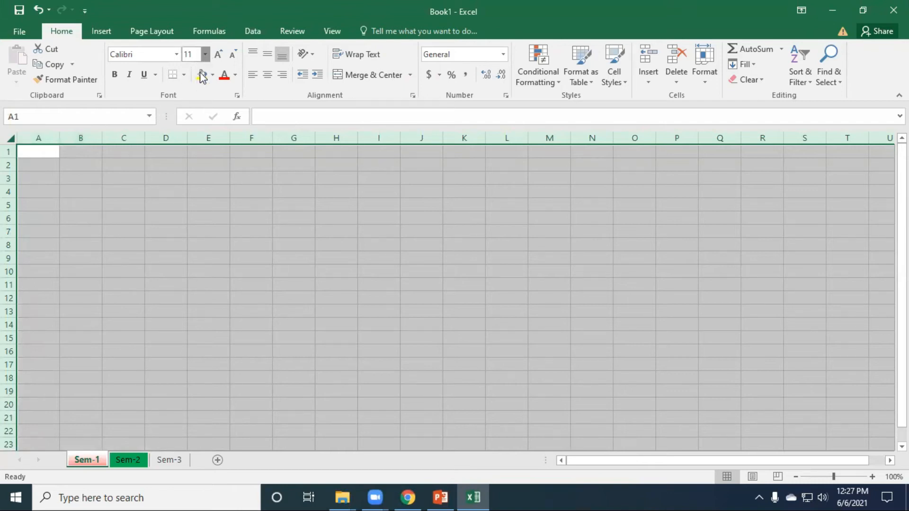
click(206, 54)
click(190, 133)
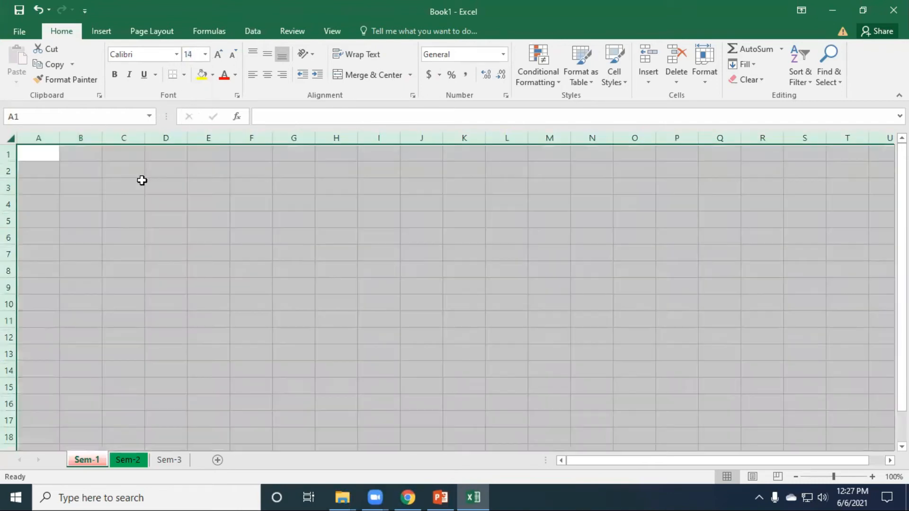
click(122, 172)
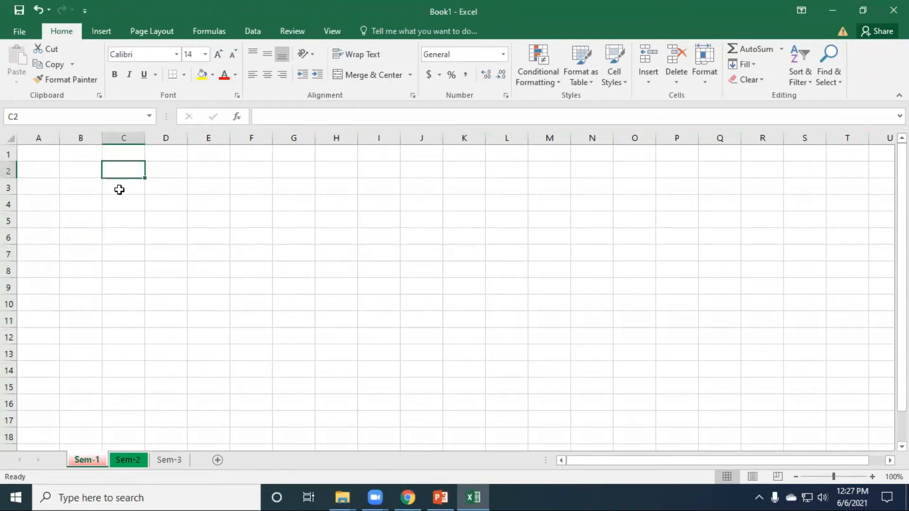
Enter 1 in cell E3 and AutoFill it as a number series from 1 to 8 down to E10
click(203, 290)
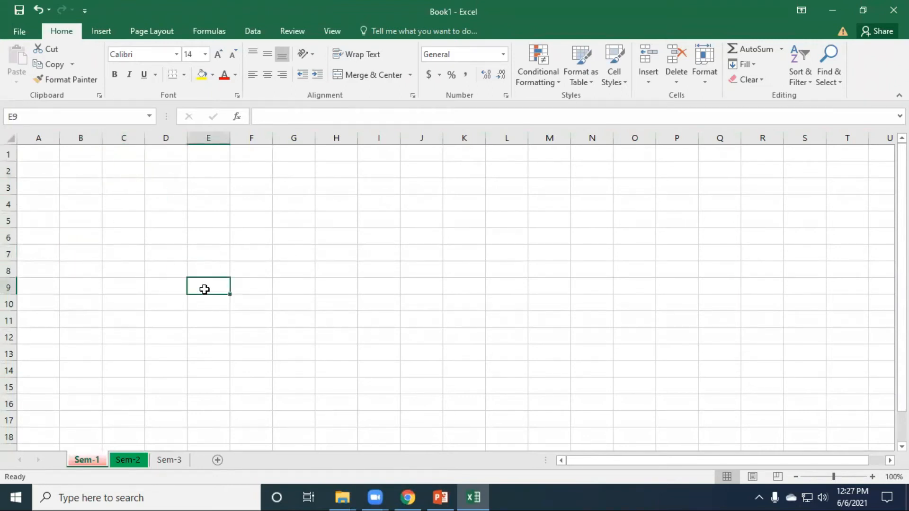
click(204, 186)
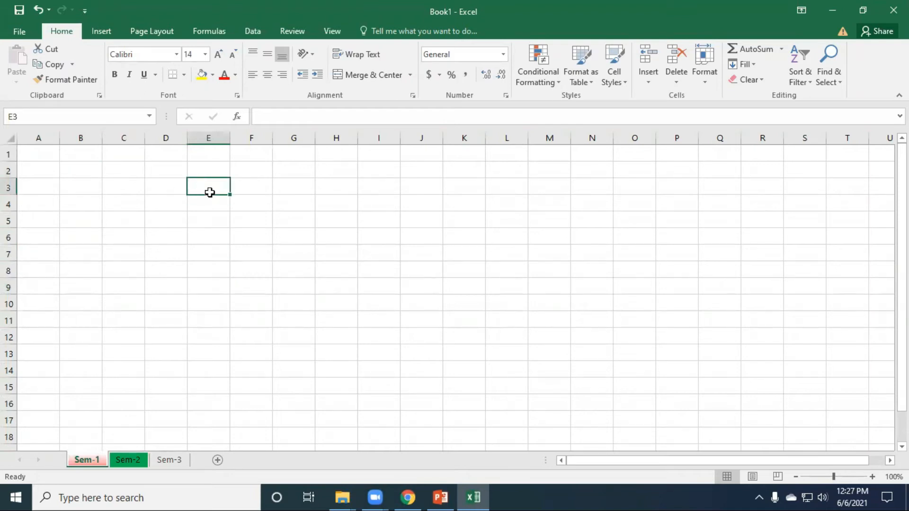
text(1)
drag(231, 195, 237, 312)
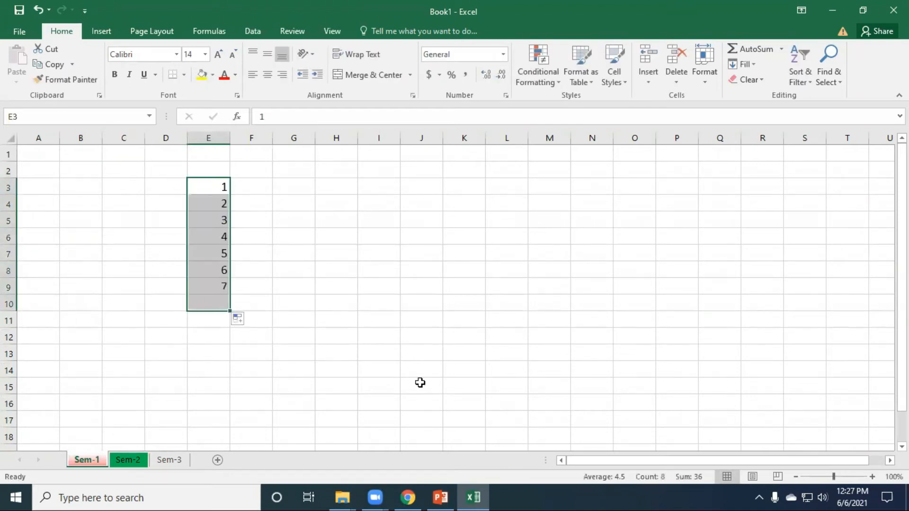
click(466, 335)
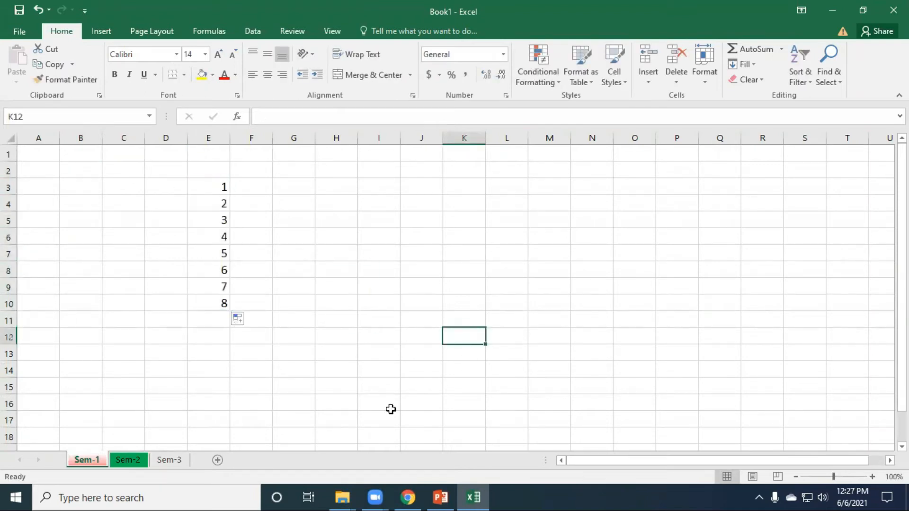
Select ranges E3:E7 and E3:E6 in turn to examine the average, count and sum of the selected numbers
click(212, 188)
drag(212, 189, 223, 255)
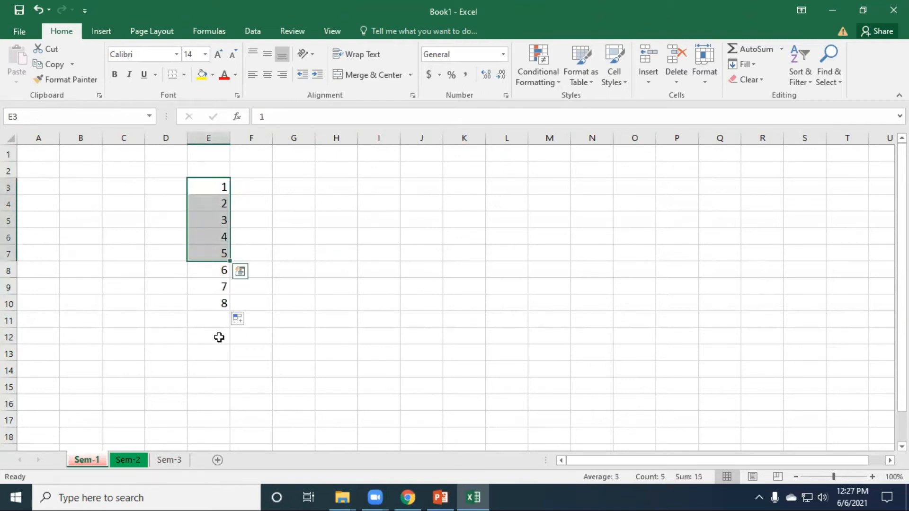
click(383, 163)
drag(212, 187, 220, 238)
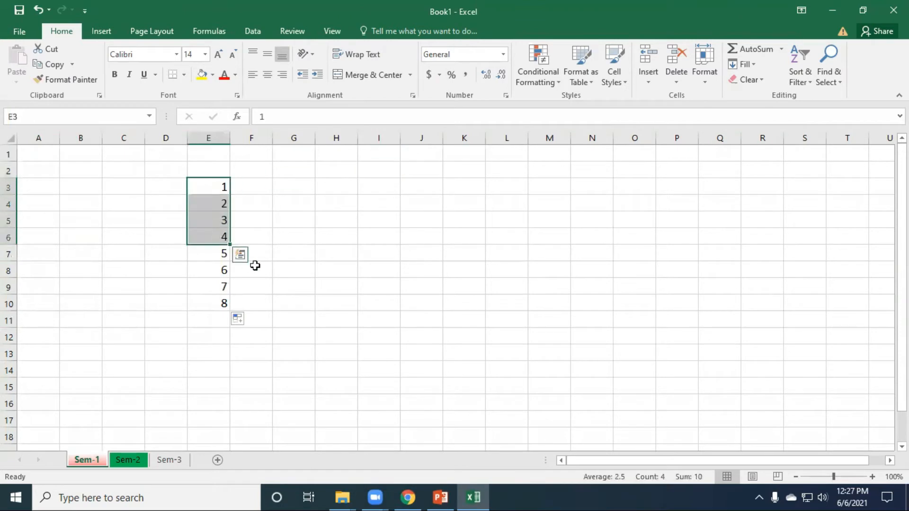
click(365, 163)
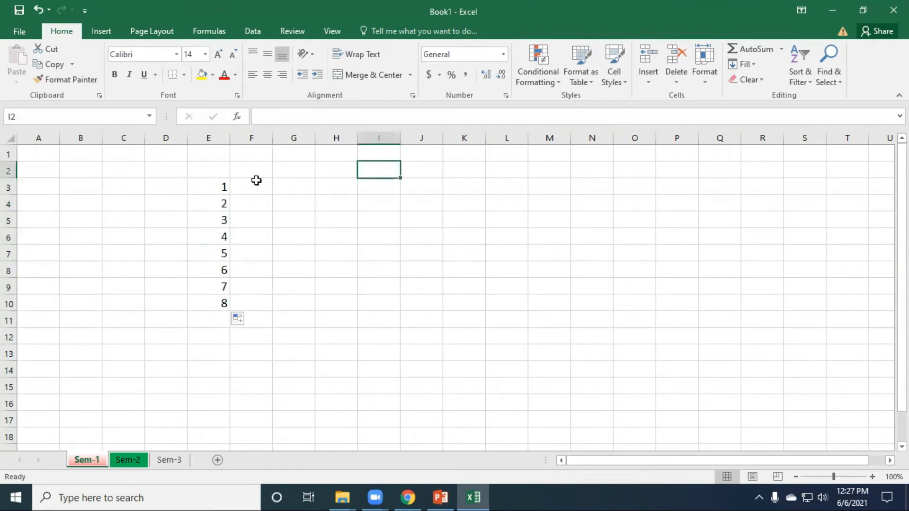
drag(212, 184, 225, 235)
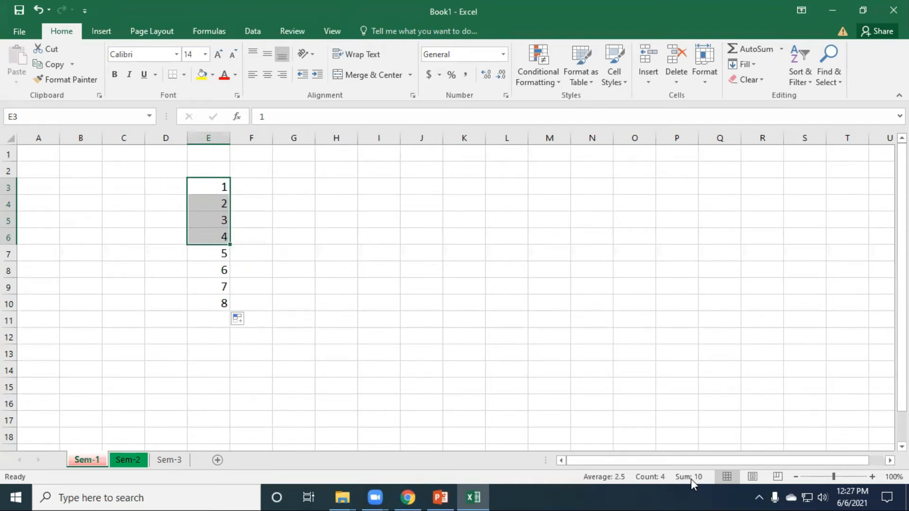
Clear the number series from cells E3:E10
click(421, 270)
drag(203, 182, 217, 308)
key(Delete)
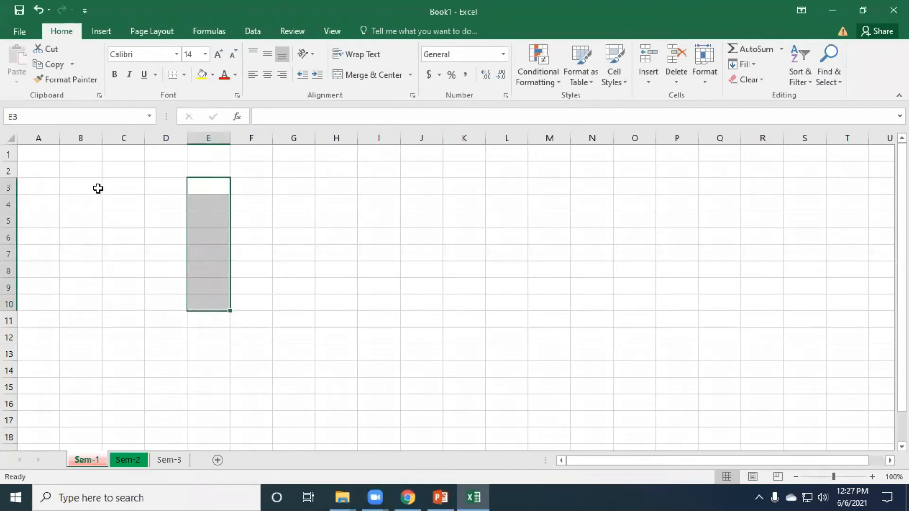
Enter the column headings Sl, Size, Price and Qty in cells B2 through E2
click(73, 175)
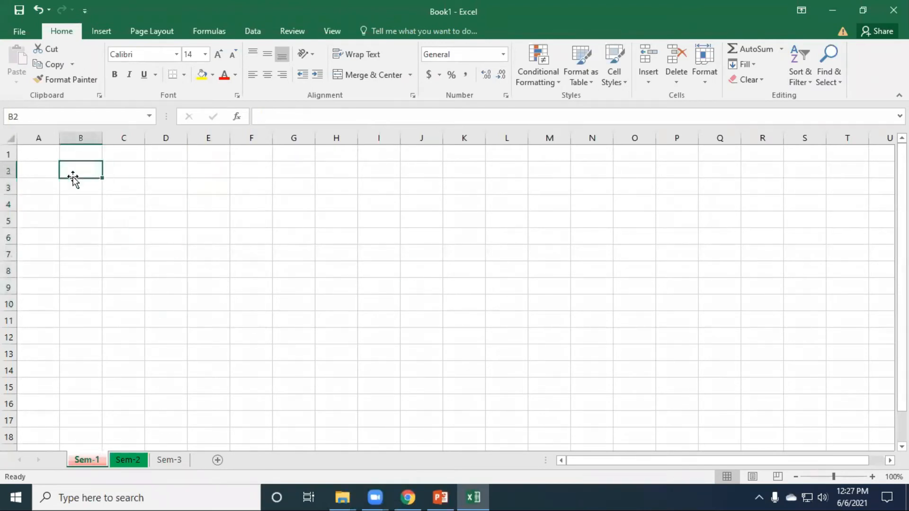
text(Sl)
click(170, 193)
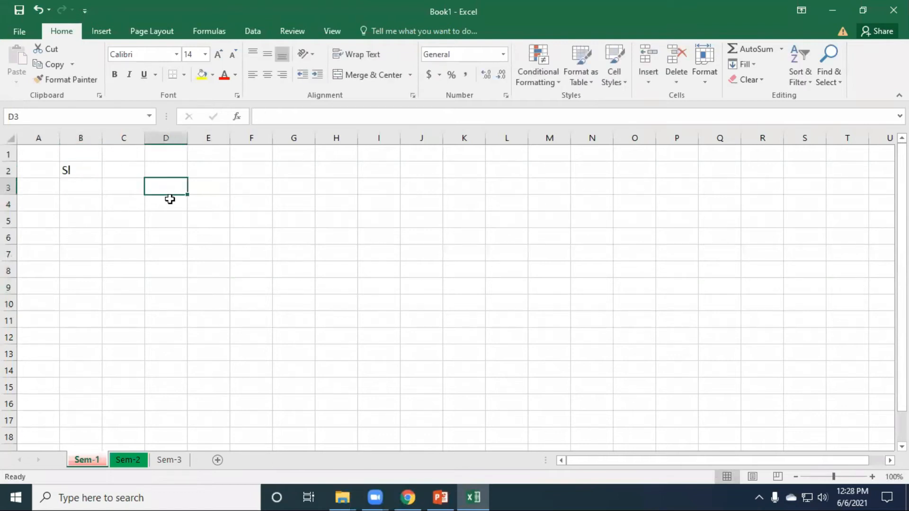
click(126, 168)
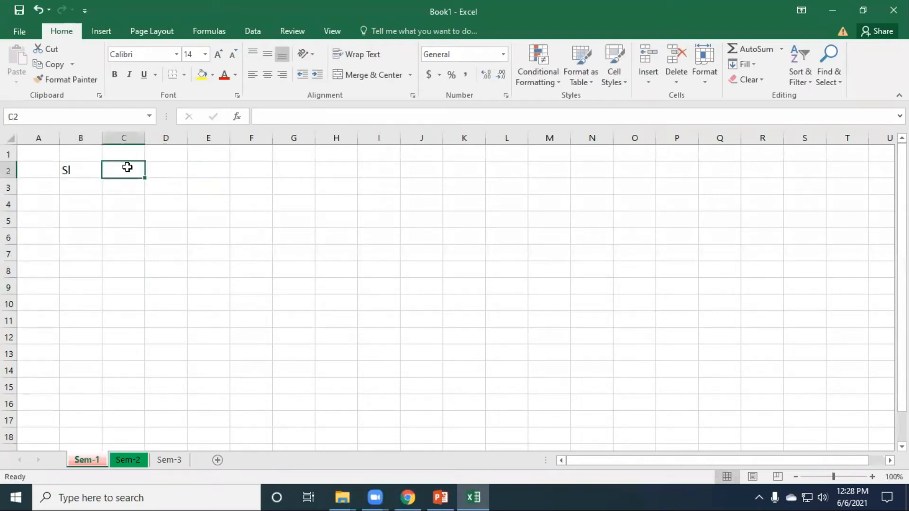
text(Size)
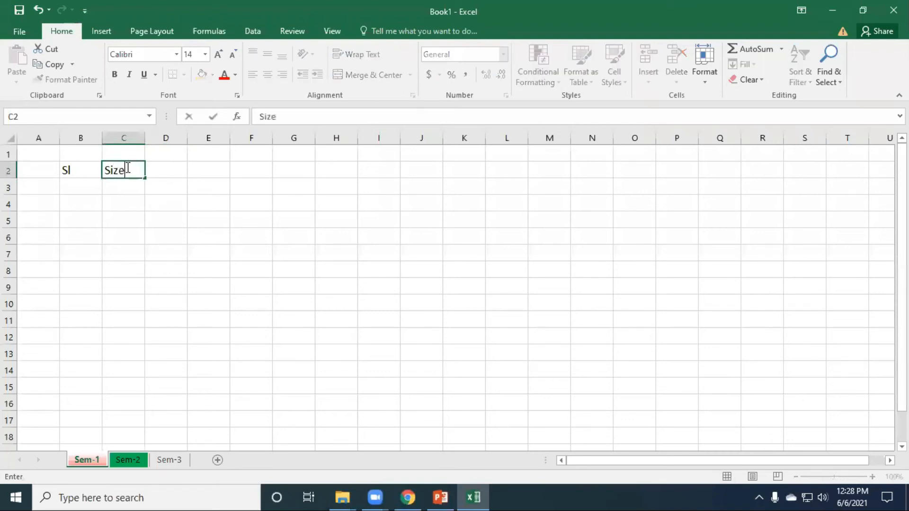
click(179, 168)
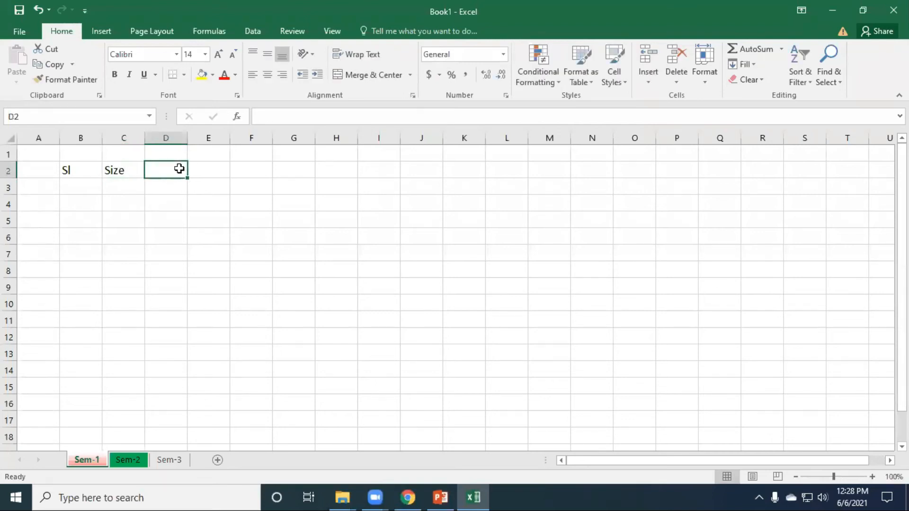
text(Pr)
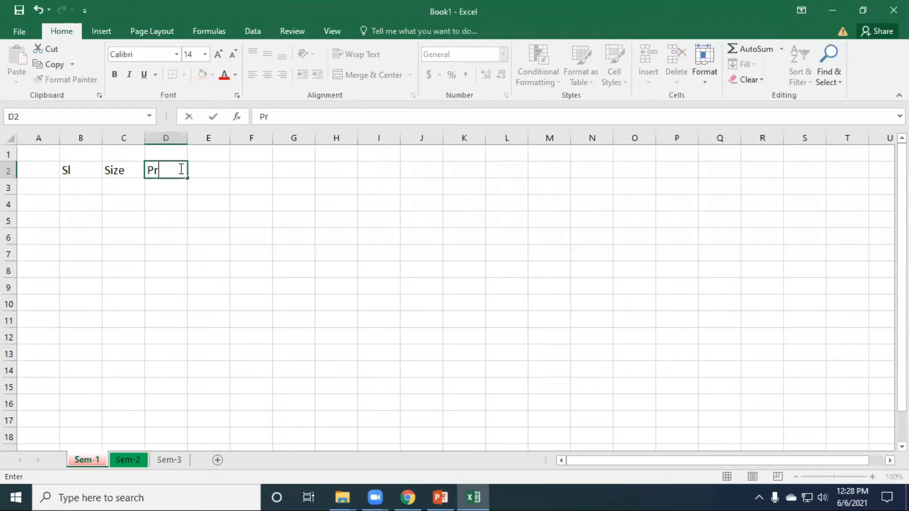
click(211, 169)
text(Qty)
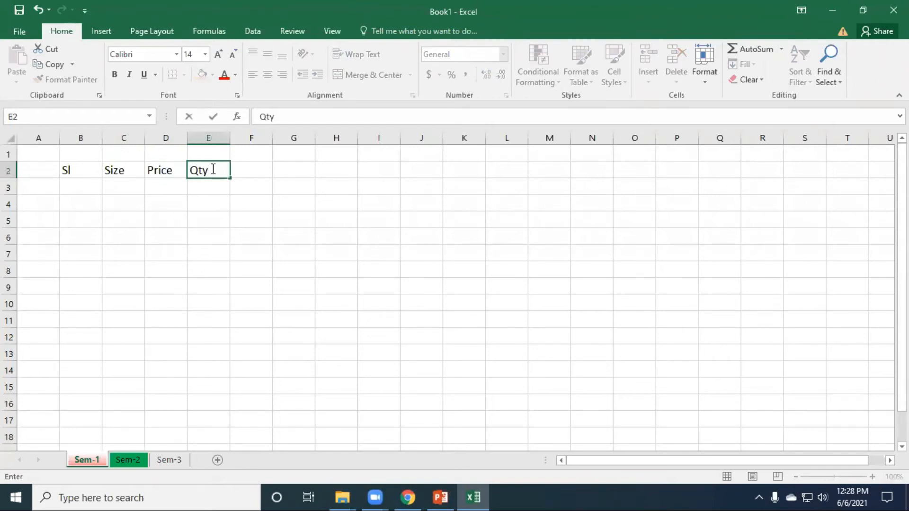
click(265, 187)
Enter 1 in cell B3 as the first serial number under the Sl heading
click(81, 187)
text(1)
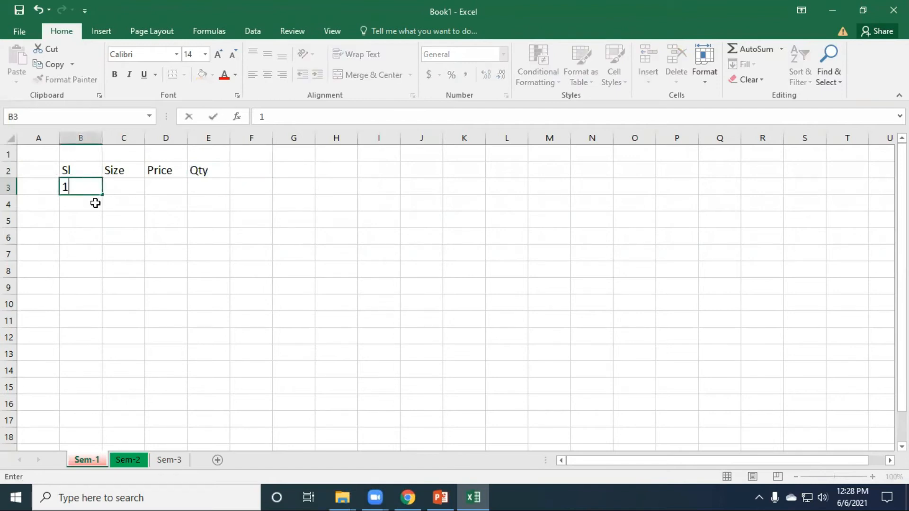
click(97, 205)
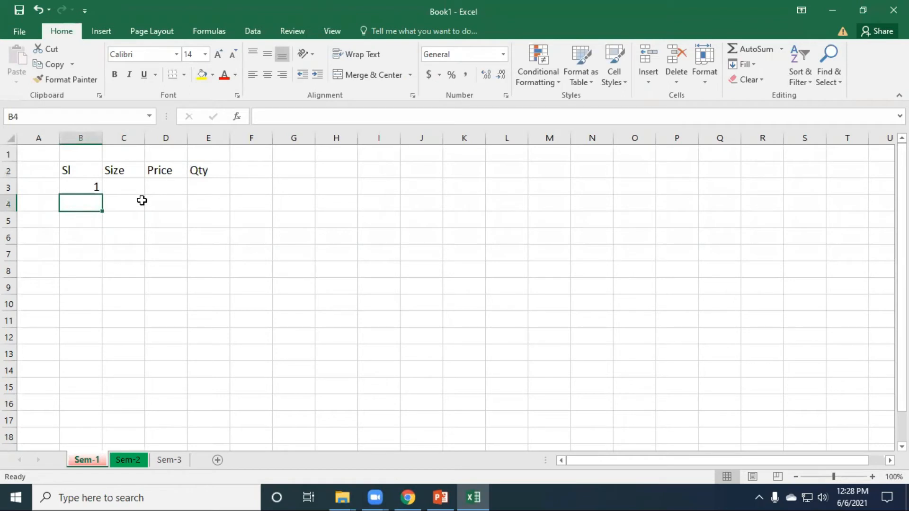
Try entering 2 in B4 and AutoFilling the serial numbers from B3:B4 down to B9, and undo the attempt
text(2)
click(163, 203)
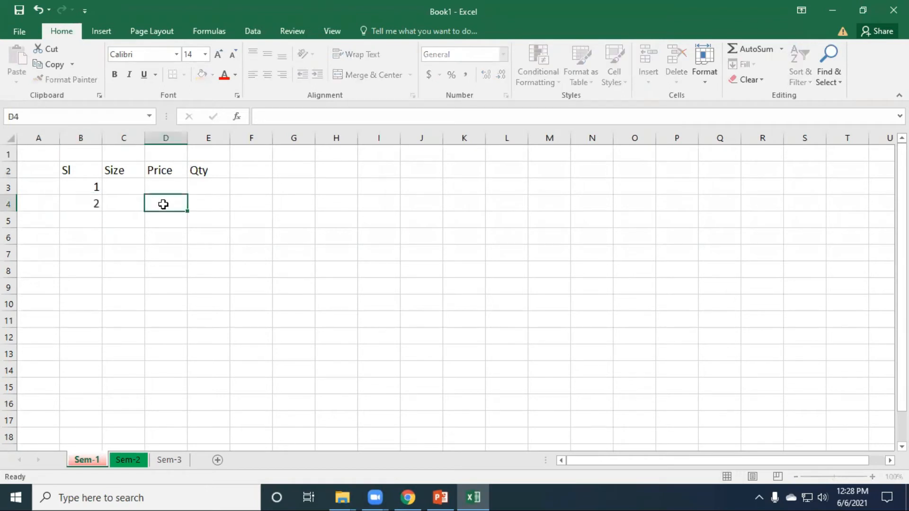
click(91, 187)
drag(92, 194, 89, 201)
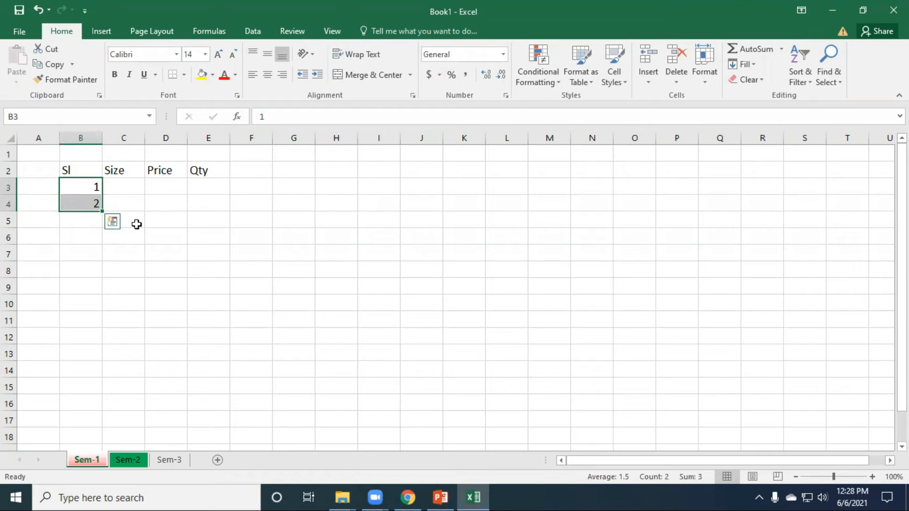
drag(91, 187, 92, 201)
drag(103, 211, 109, 307)
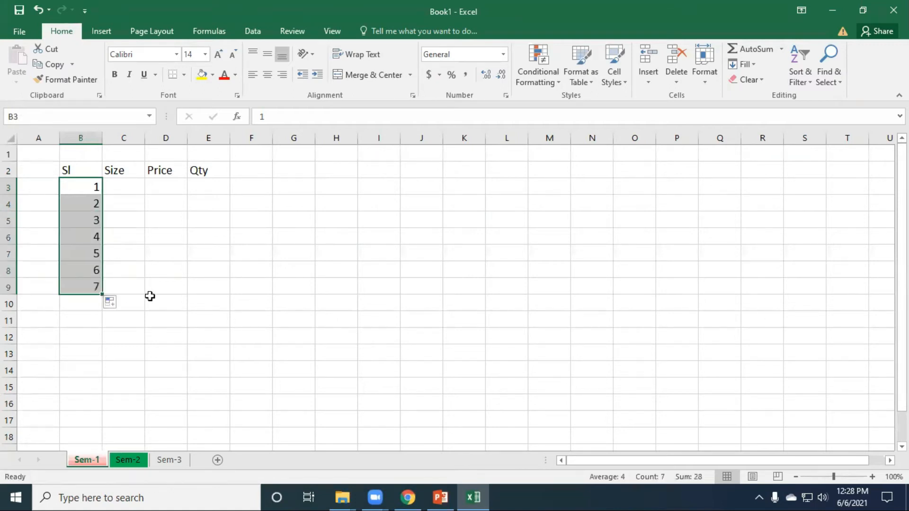
key(ctrl+z)
key(ctrl+z)
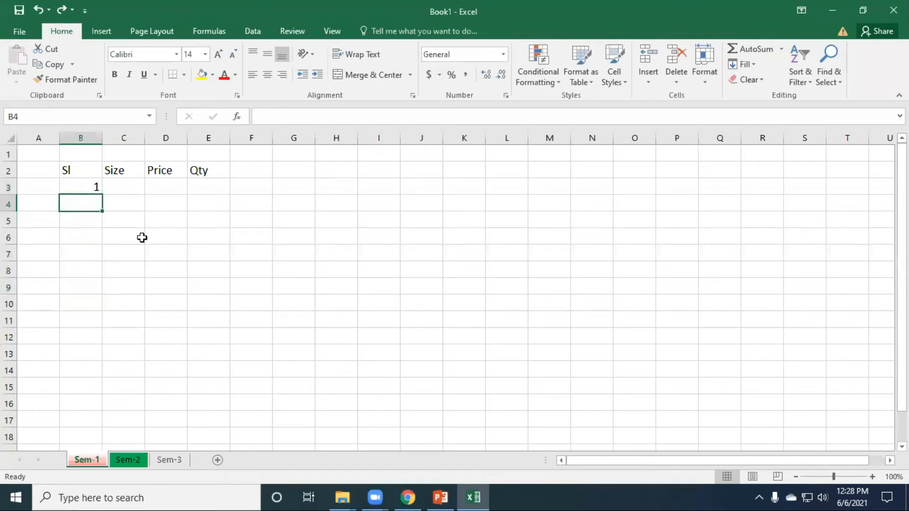
AutoFill the serial number in B3 as a series from 1 to 5 down to B7
click(191, 218)
click(89, 189)
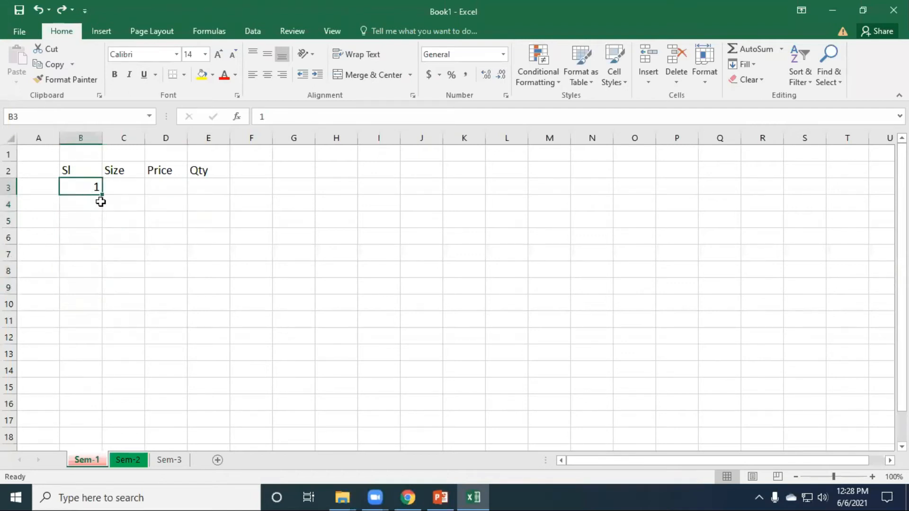
drag(104, 196, 106, 268)
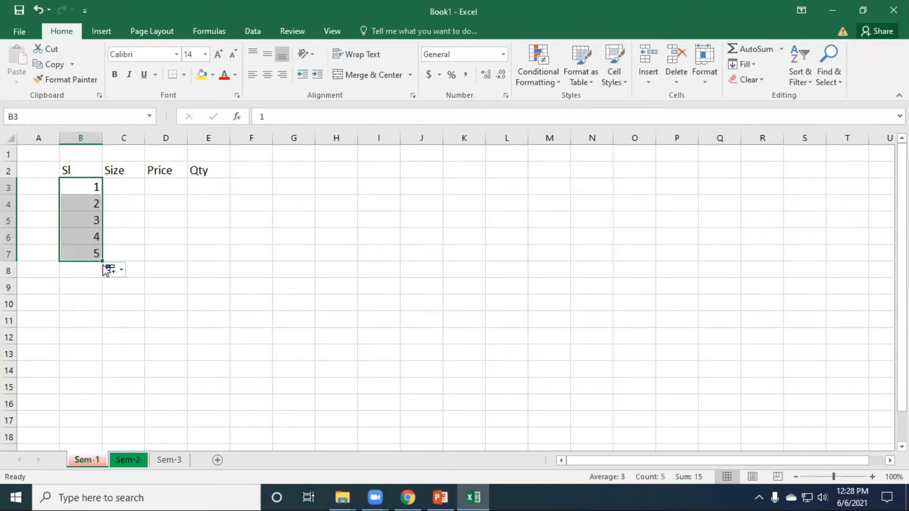
Fill in the first record in row 3 with size x, price 2 and quantity 1200
click(119, 186)
text(x)
click(164, 188)
text(2)
click(207, 186)
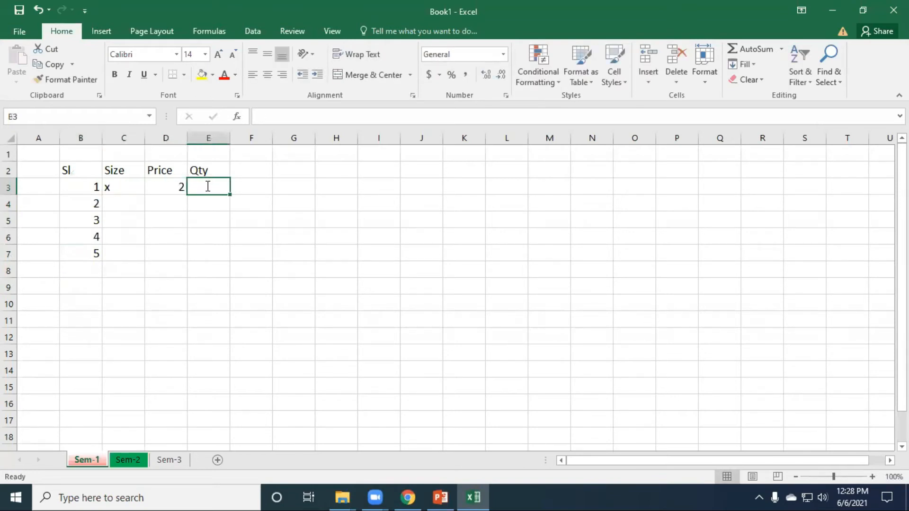
text(1200)
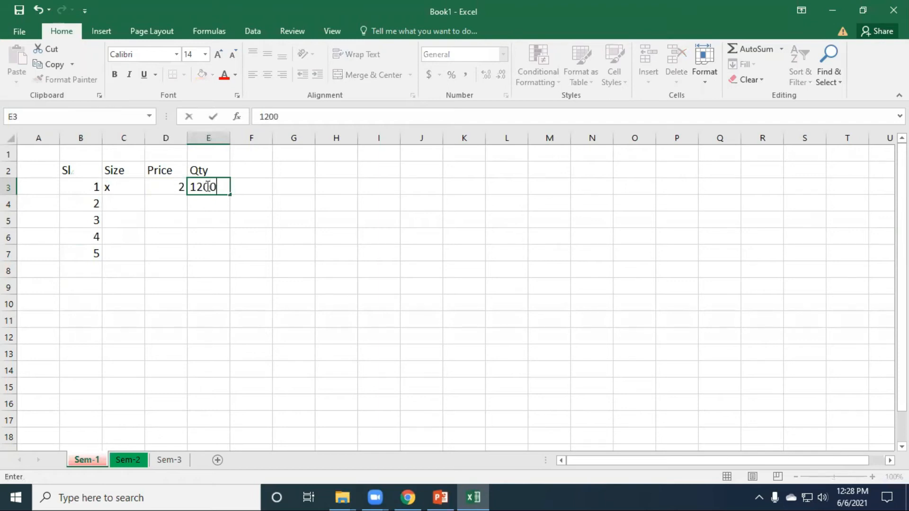
Fill in the second record in row 4 with size xl, price 4 and quantity 1400
click(134, 210)
text(x)
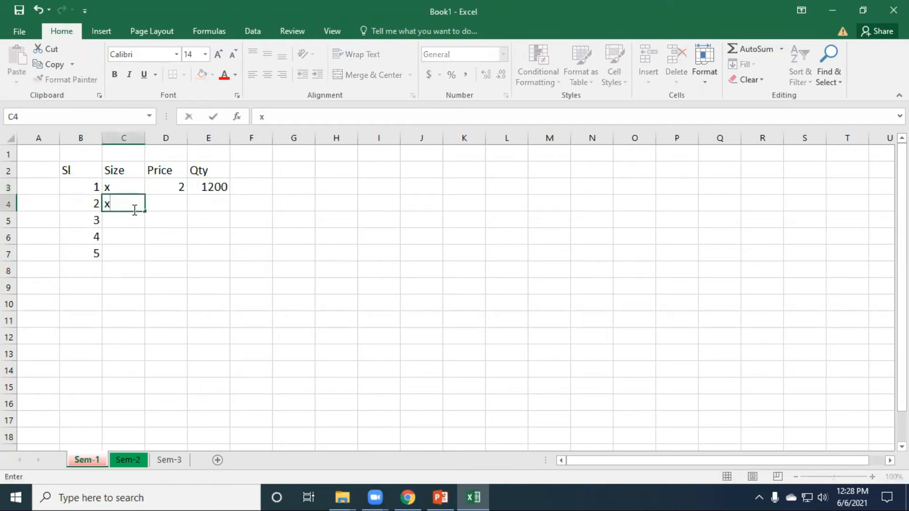
text(l)
click(164, 203)
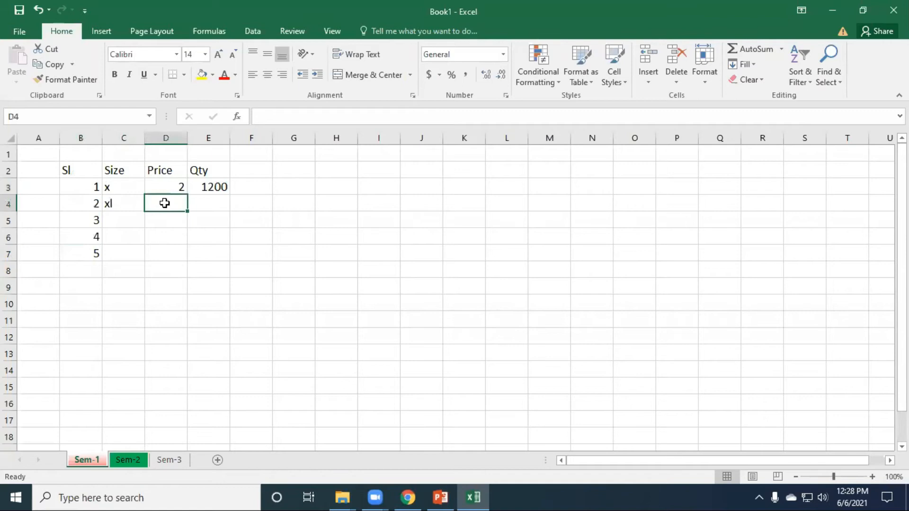
text(4)
click(219, 198)
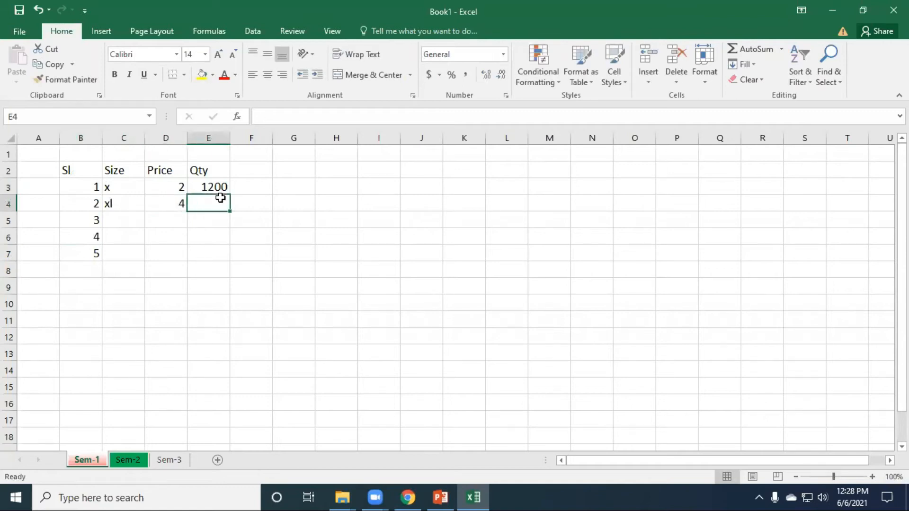
text(1400)
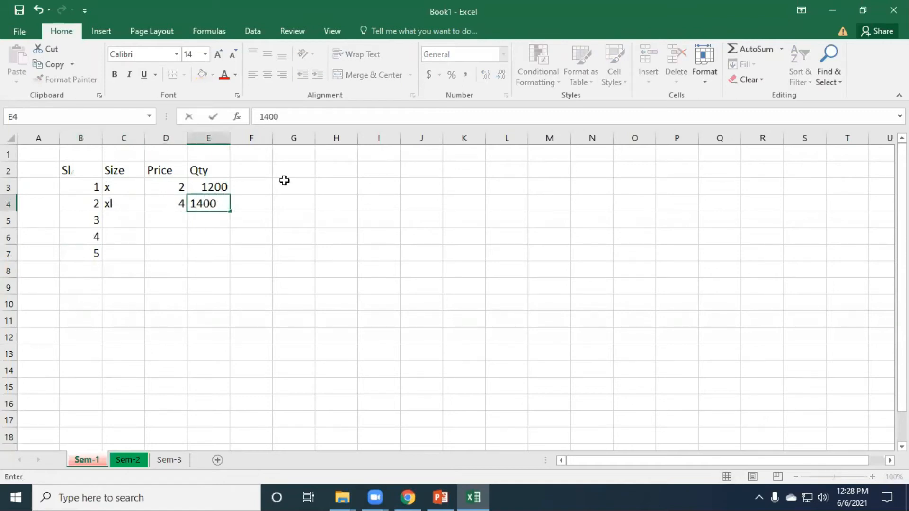
AutoFill the serial, size, price and quantity columns from the first two records in B3:E4 down to row 7
click(321, 197)
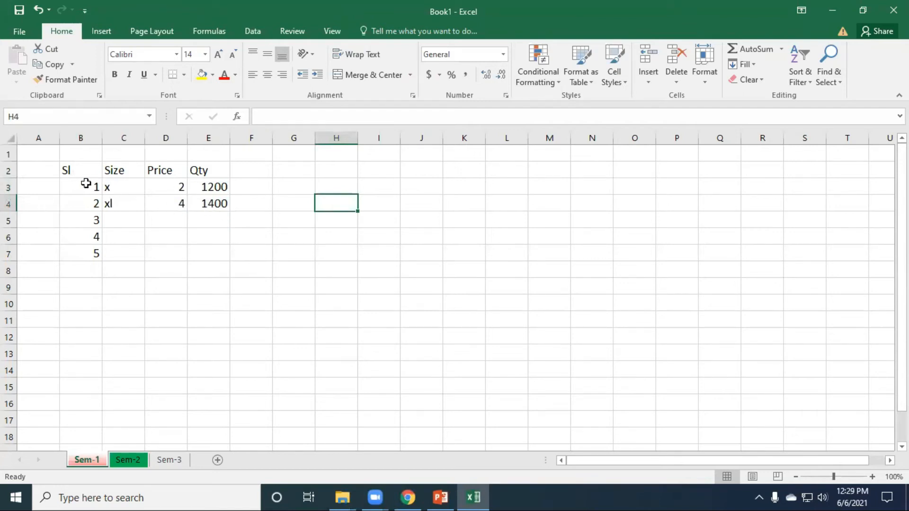
click(70, 183)
click(251, 207)
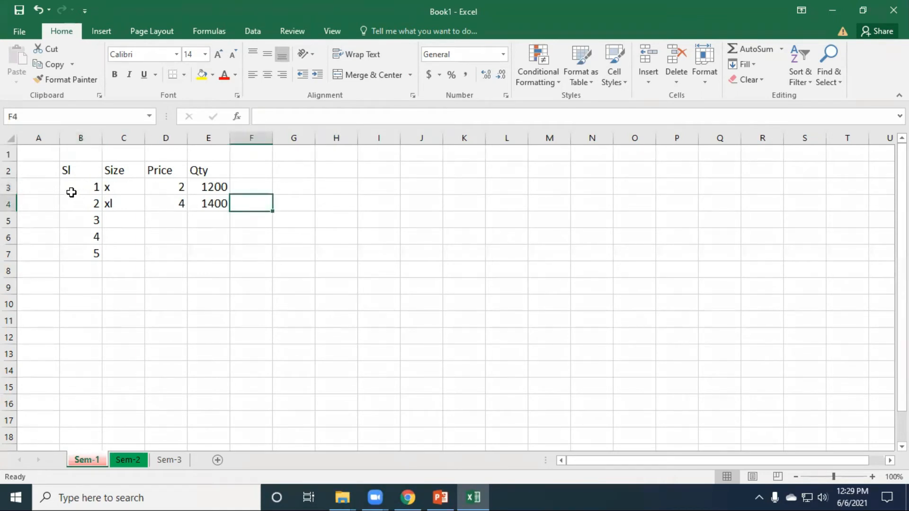
drag(72, 187, 230, 263)
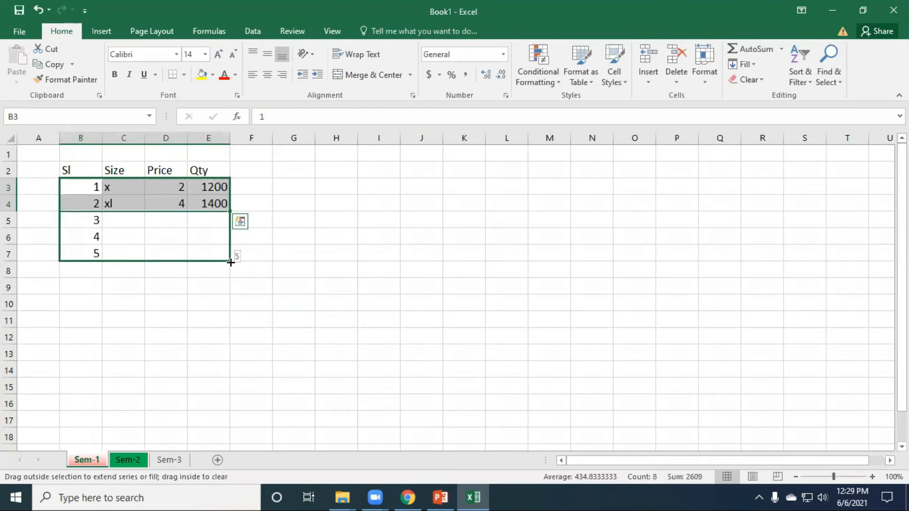
drag(230, 263, 232, 263)
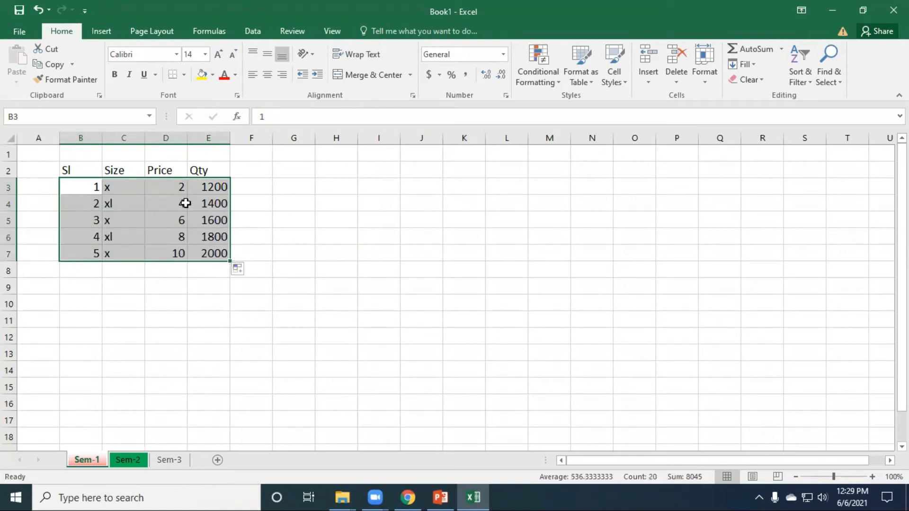
Examine the filled quantities in E3:E5 and the range of records in B3:E7
click(217, 186)
click(217, 205)
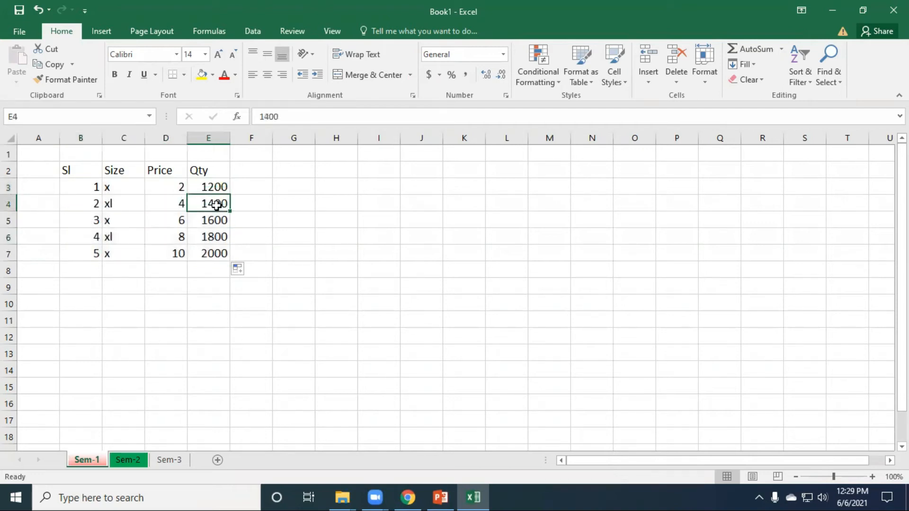
click(221, 220)
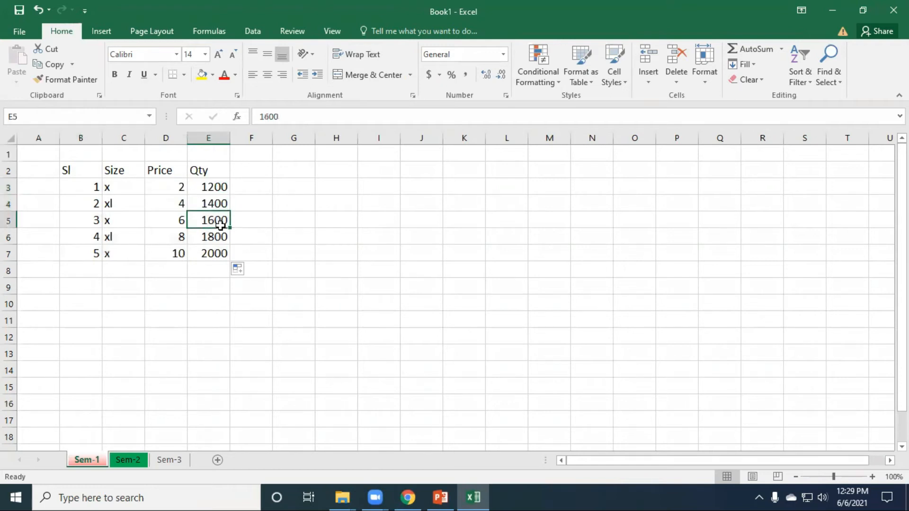
click(216, 189)
click(216, 204)
click(221, 220)
drag(77, 186, 235, 258)
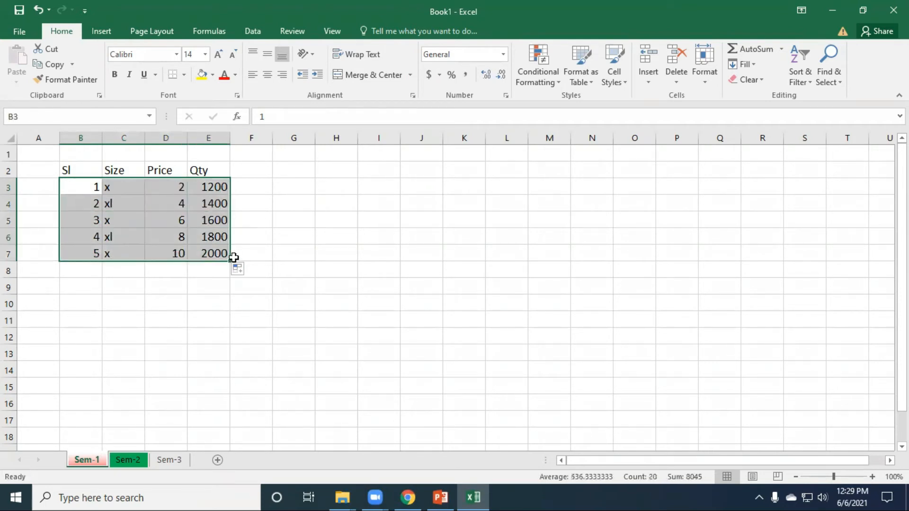
click(319, 211)
click(91, 187)
drag(91, 187, 233, 258)
click(300, 206)
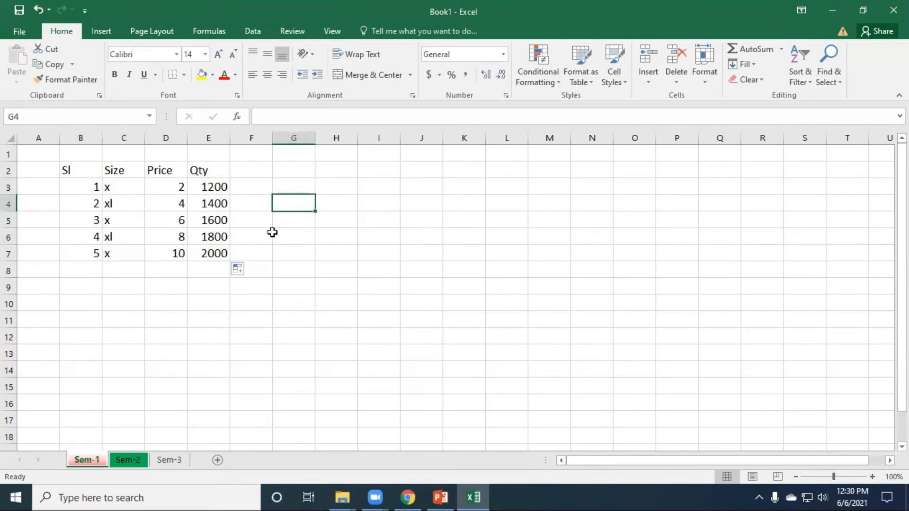
Check the Sem-1 table in the print preview and return to the worksheet
key(ctrl+p)
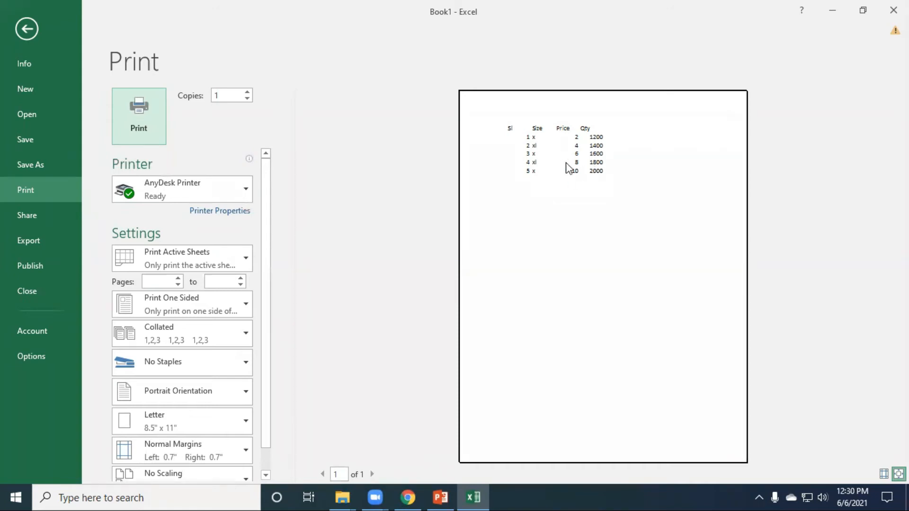
click(27, 29)
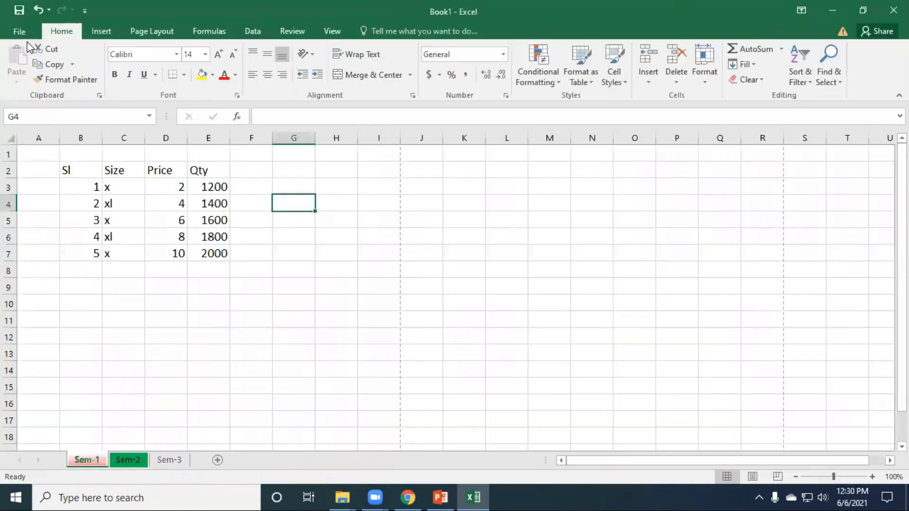
click(312, 249)
Select the whole table including its headers, B2:E7, and open the border choices for it
drag(76, 172, 219, 254)
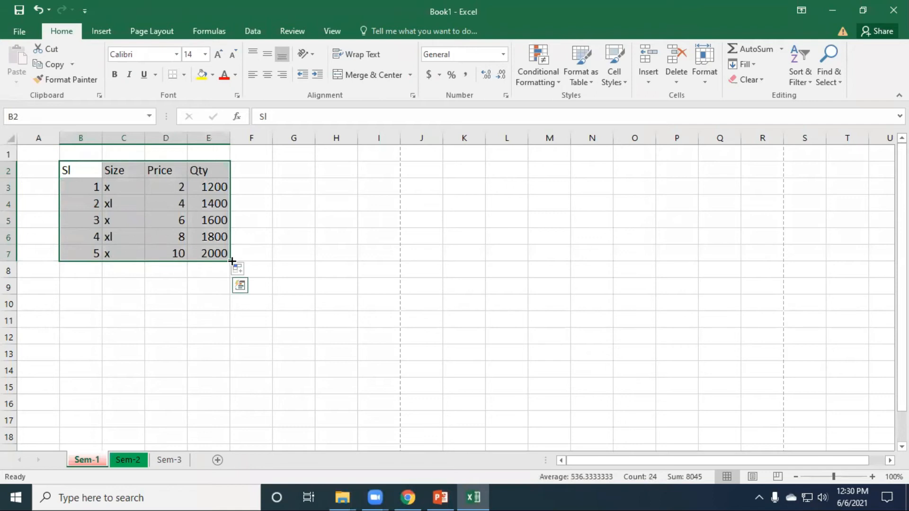
click(185, 75)
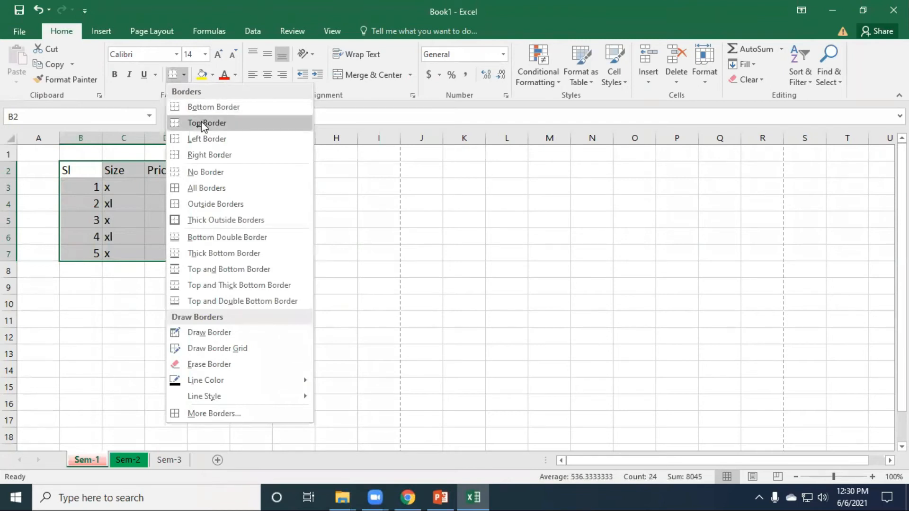
Apply all borders to the table in B2:E7 and centre its contents
click(206, 188)
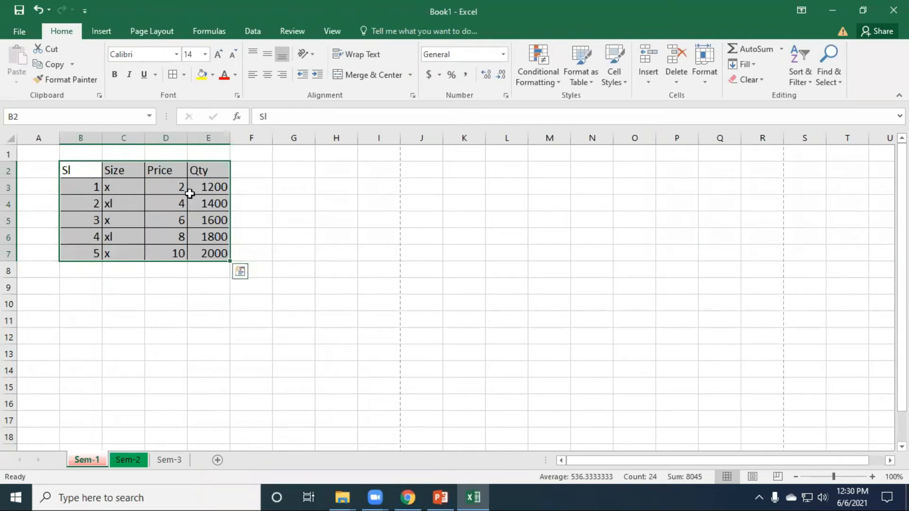
click(268, 76)
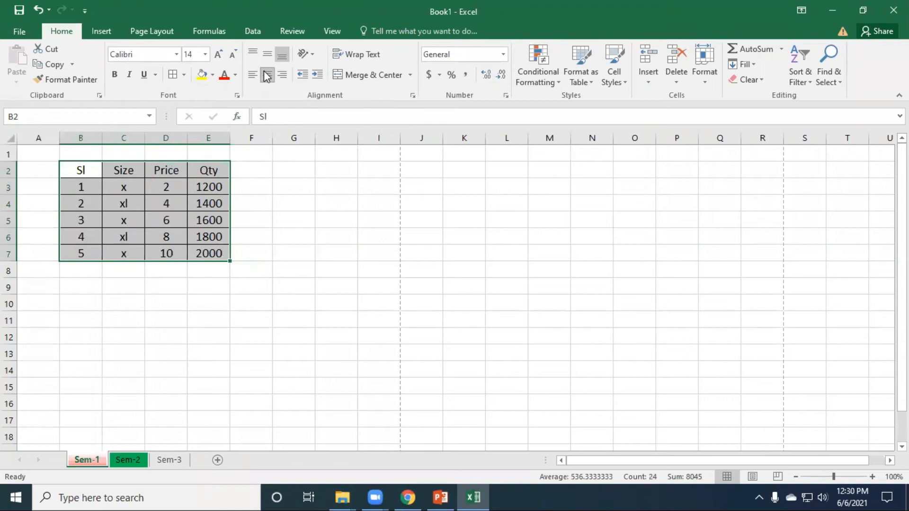
click(294, 212)
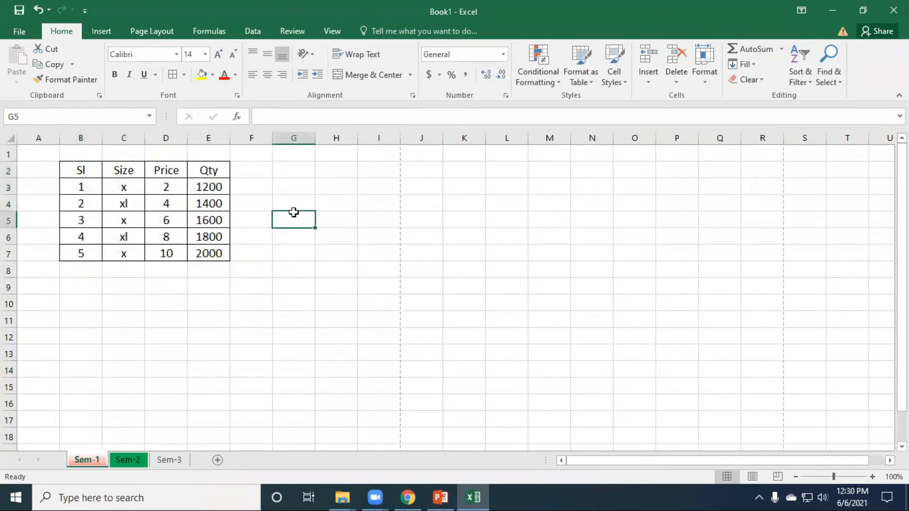
Check the bordered table in the print preview and return to the sheet
key(ctrl+p)
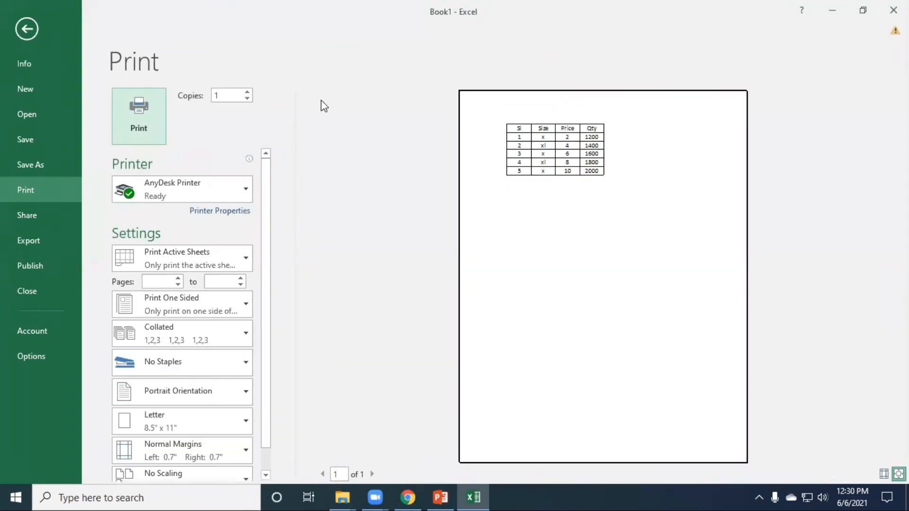
click(22, 38)
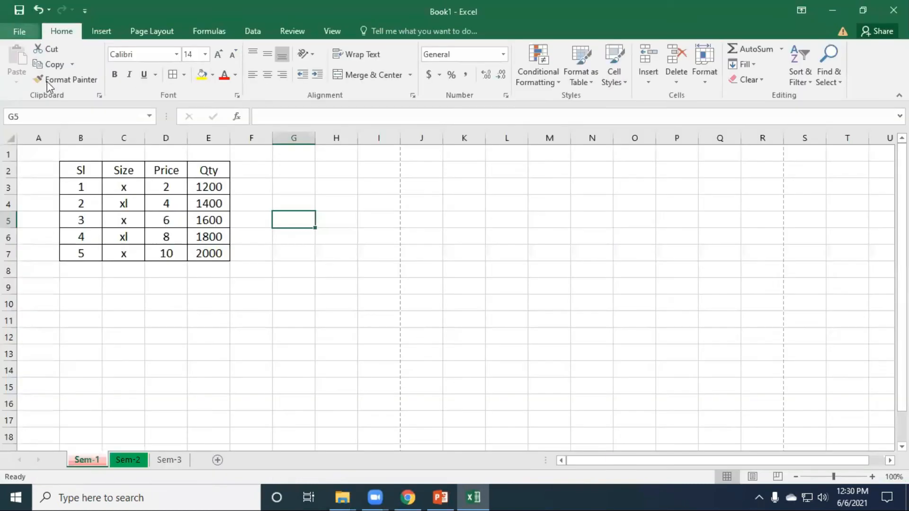
Fill the header row B2:E2 with the standard light green colour
click(81, 171)
drag(109, 171, 212, 171)
click(213, 76)
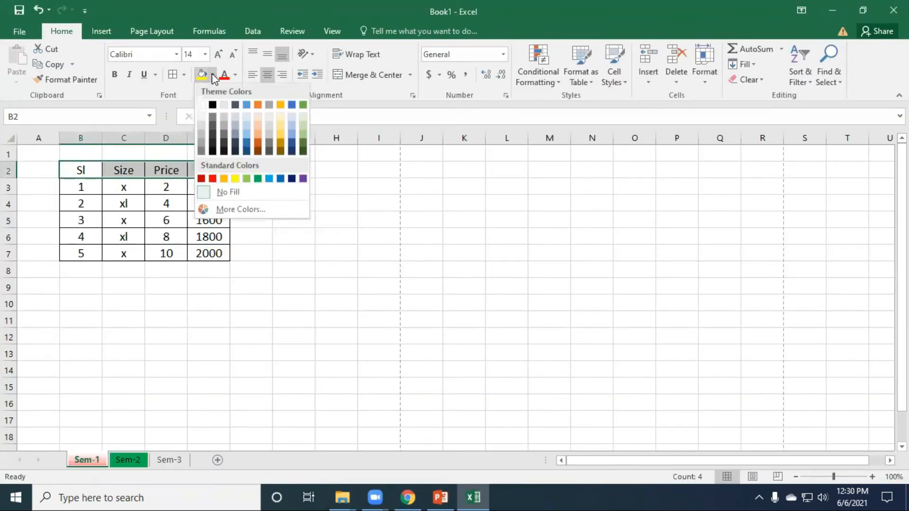
click(250, 182)
click(265, 219)
click(296, 239)
click(318, 258)
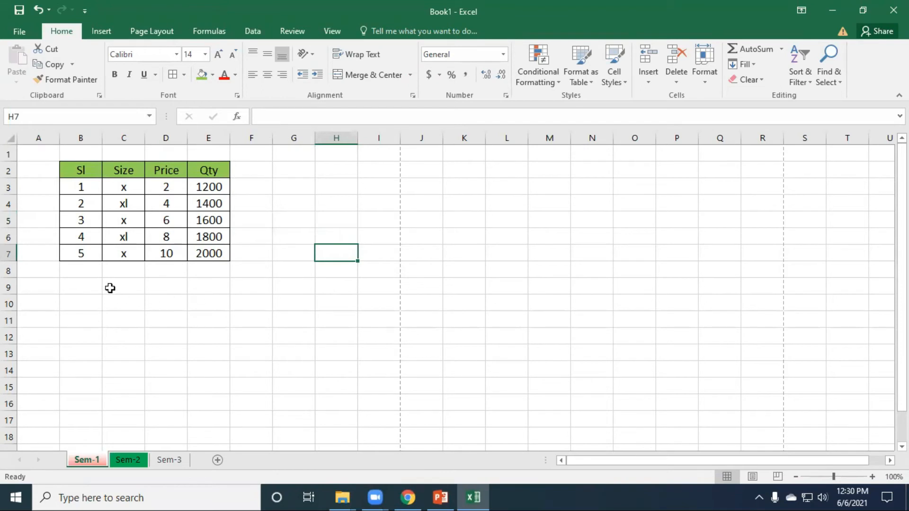
Enter the label "Total" in C8, directly below the Size column
click(118, 271)
text(T)
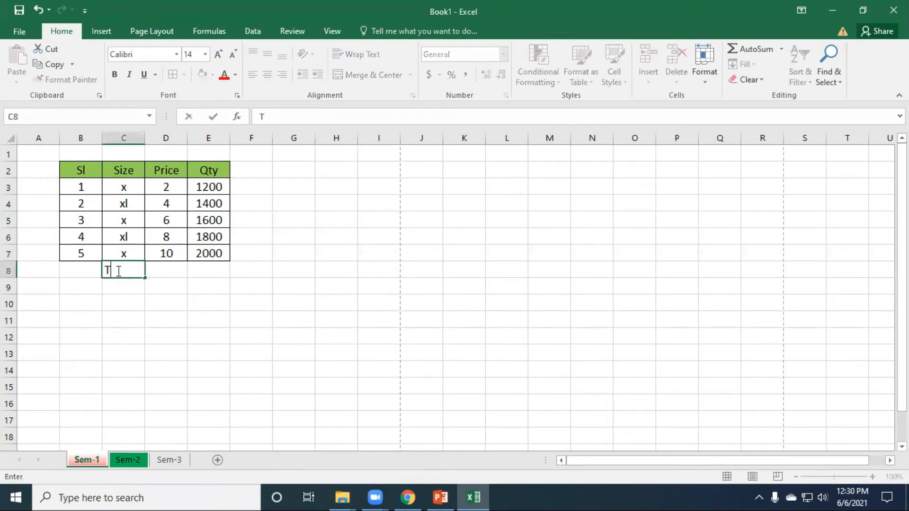
text(otal)
click(181, 274)
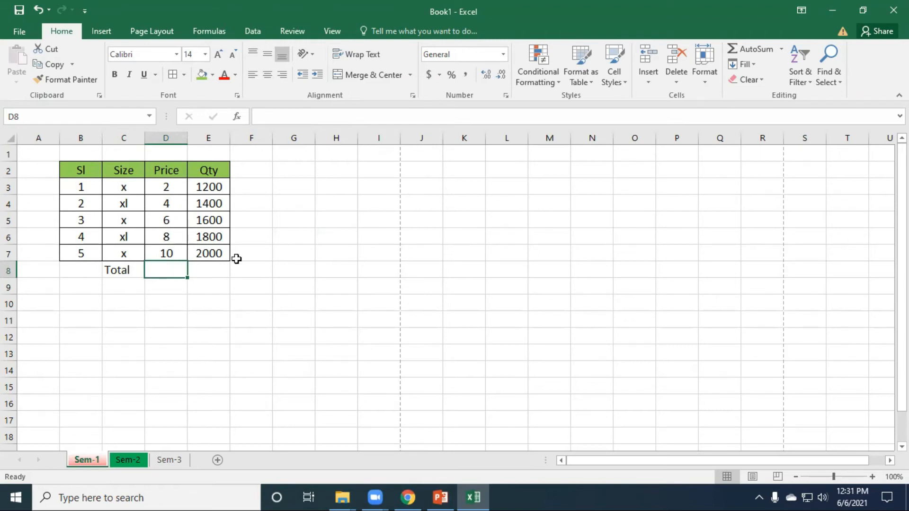
Enter 5 in K4 and 10 in K5, and label the row below as "total" in J6
click(462, 201)
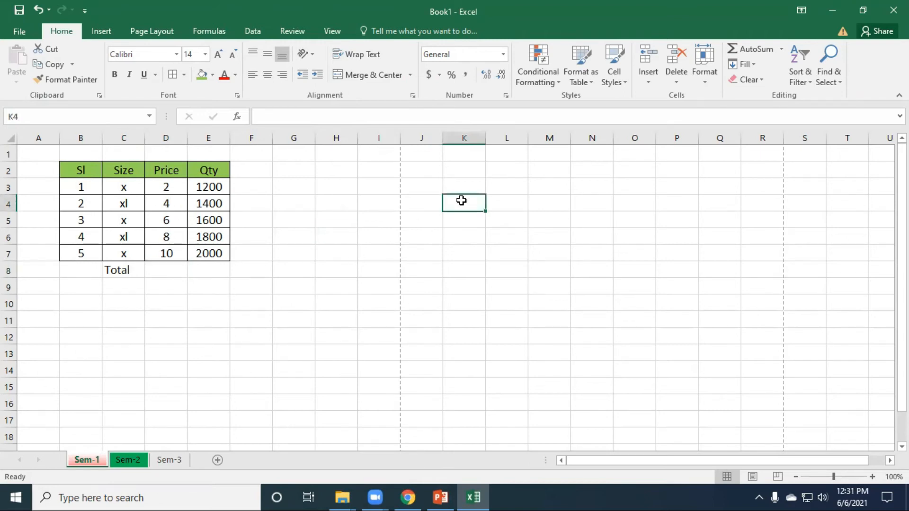
text(5)
key(Return)
text(10)
click(428, 237)
text(total)
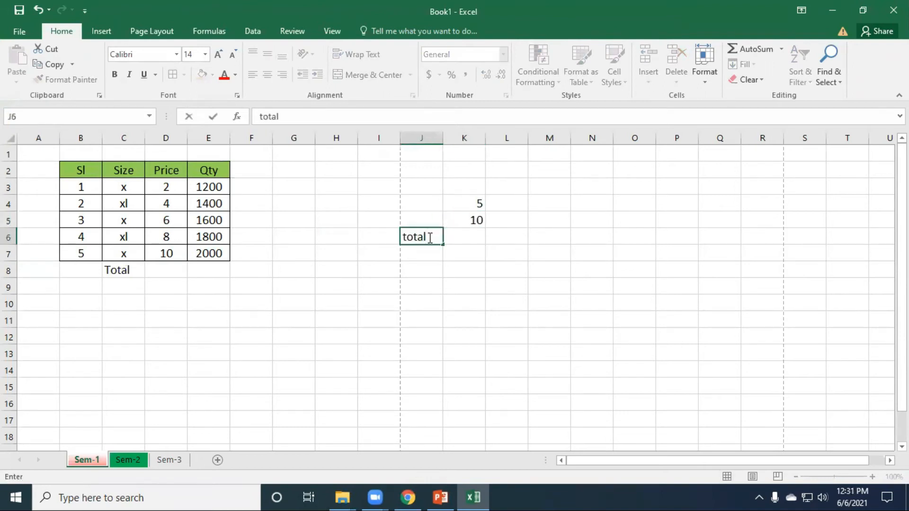
Add the two numbers in K6 with the fixed-value formula =5+10 and inspect it
click(472, 238)
text(=)
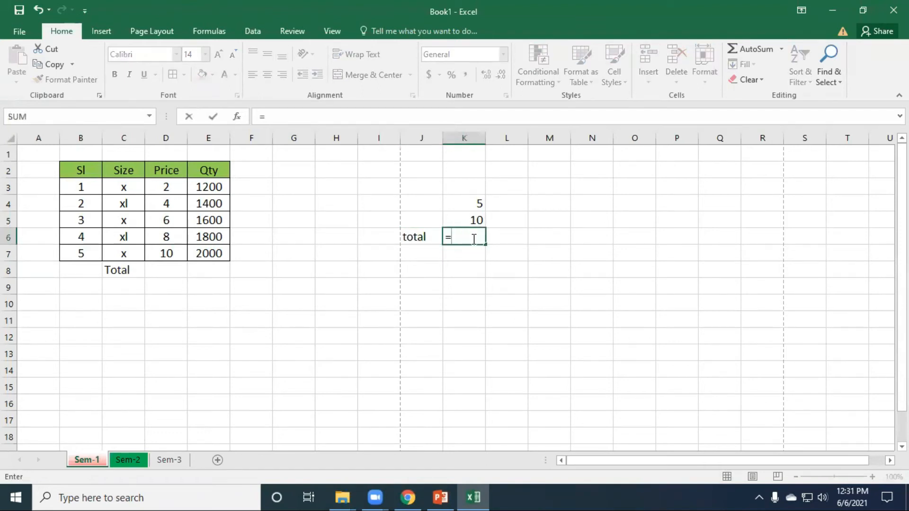
text(5)
text(+2)
text(0)
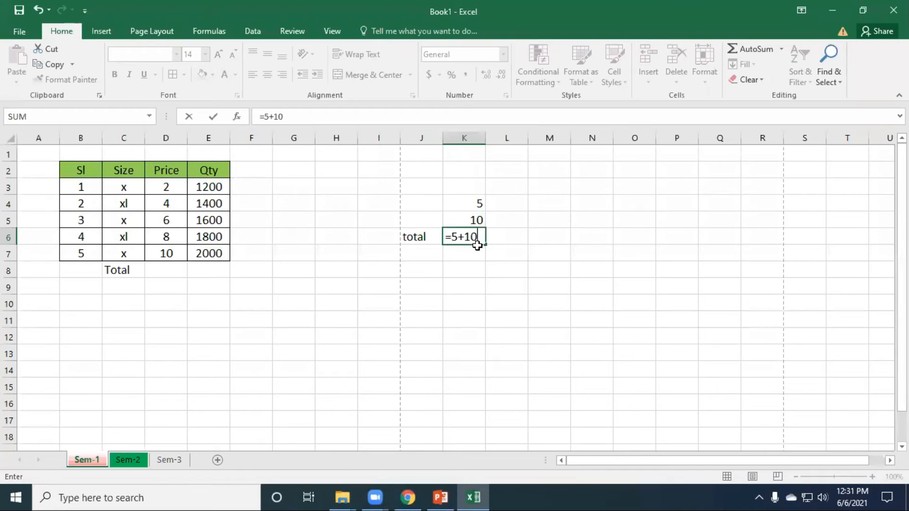
key(Return)
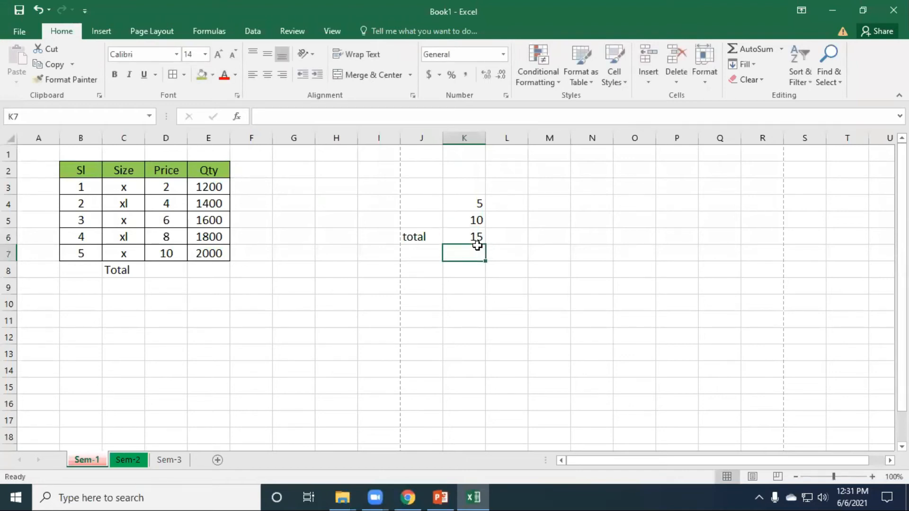
double_click(478, 238)
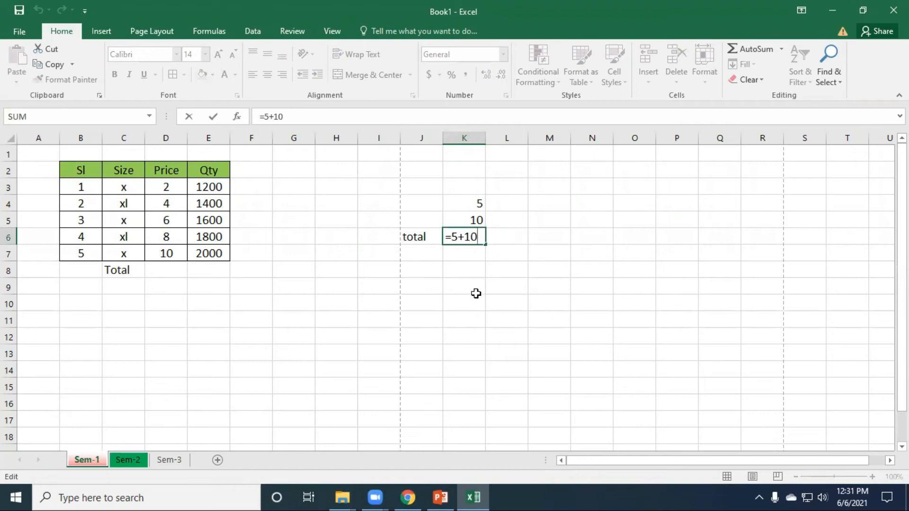
click(507, 299)
Change K4 to 50 and check how the total in K6 responds
click(477, 205)
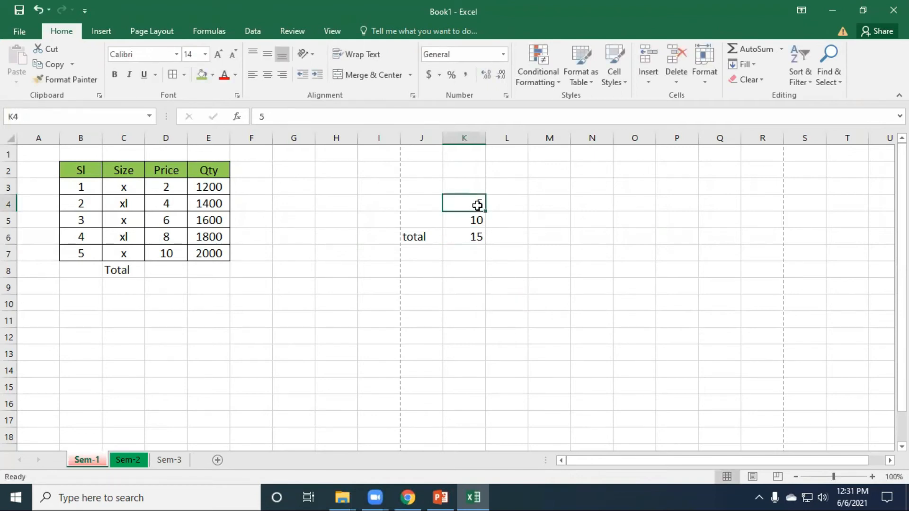
text(50)
key(Return)
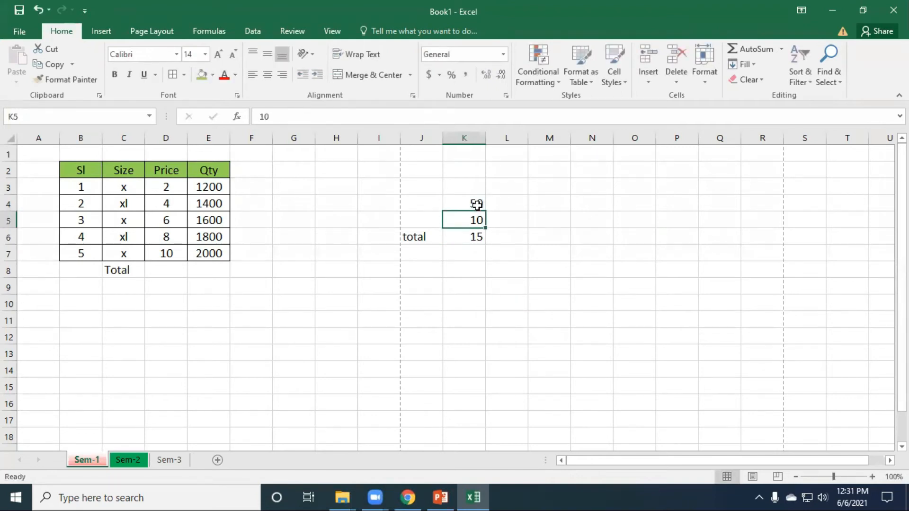
click(469, 236)
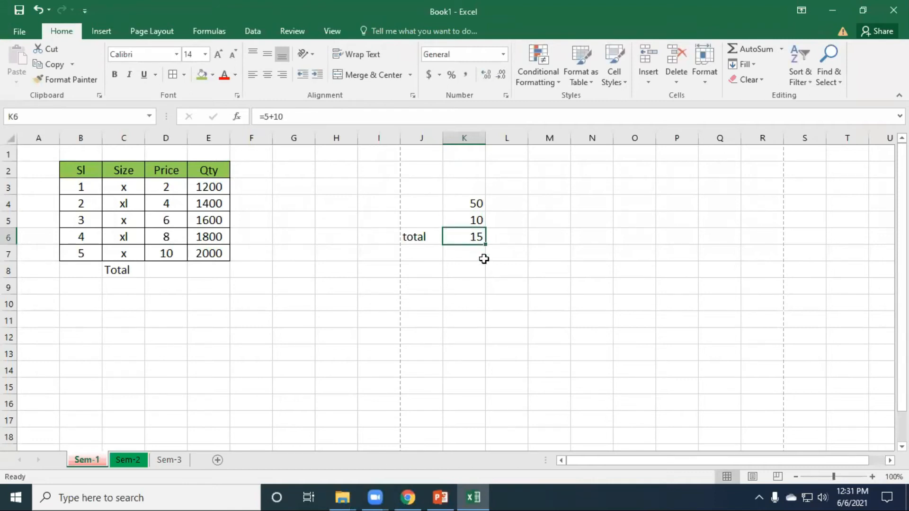
Delete the fixed-value formula from K6, leaving the cell empty
double_click(470, 236)
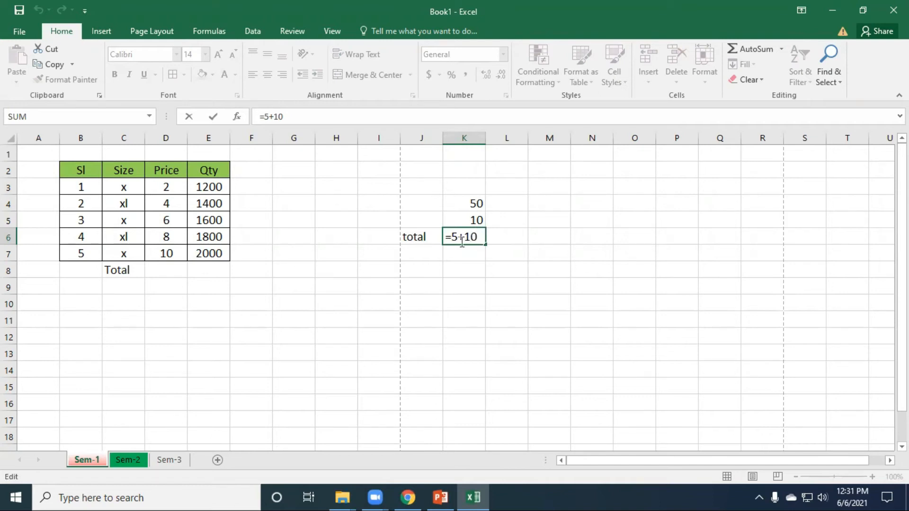
drag(451, 235, 482, 237)
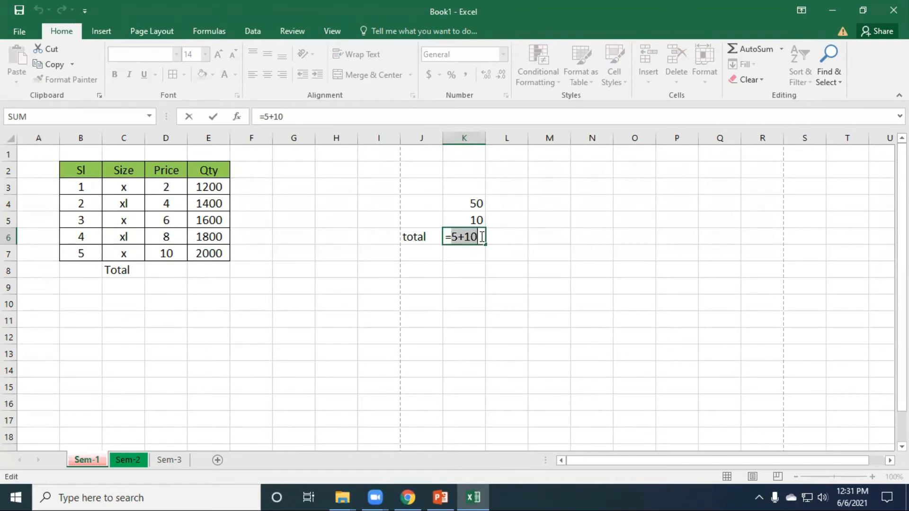
key(BackSpace)
key(BackSpace)
click(560, 248)
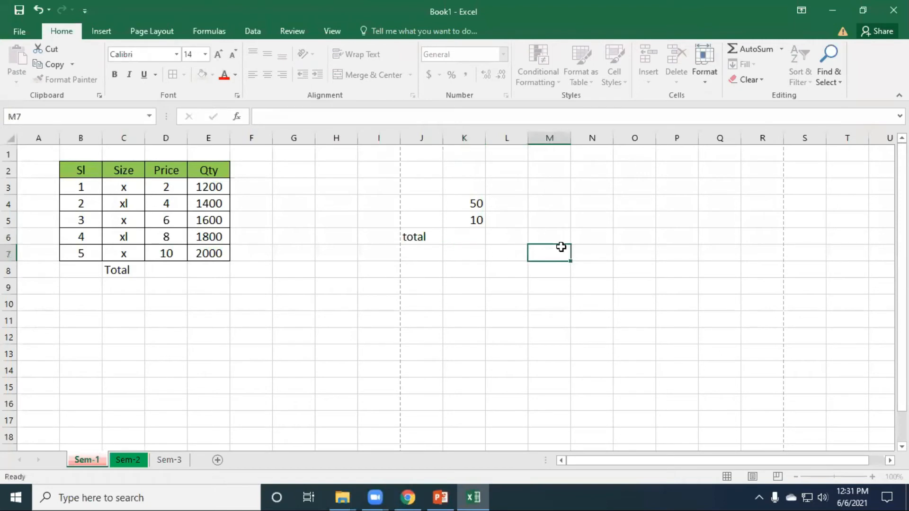
click(483, 239)
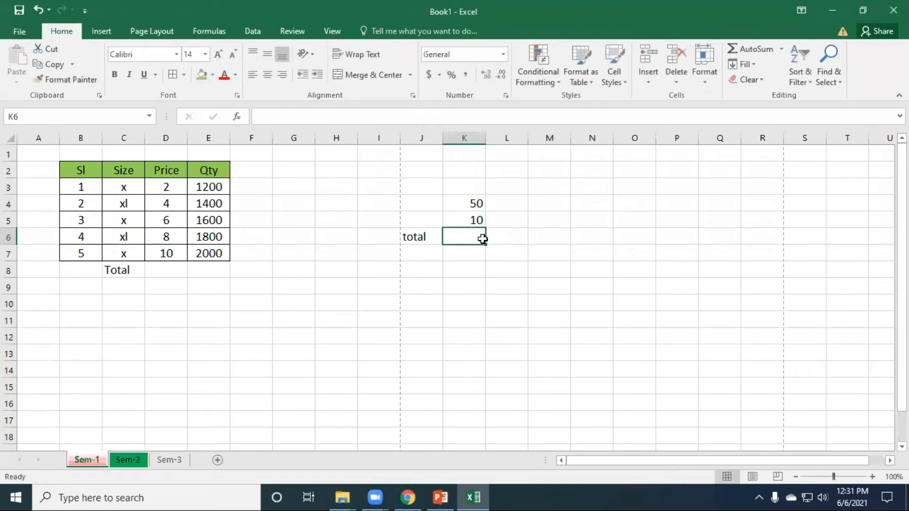
text(=)
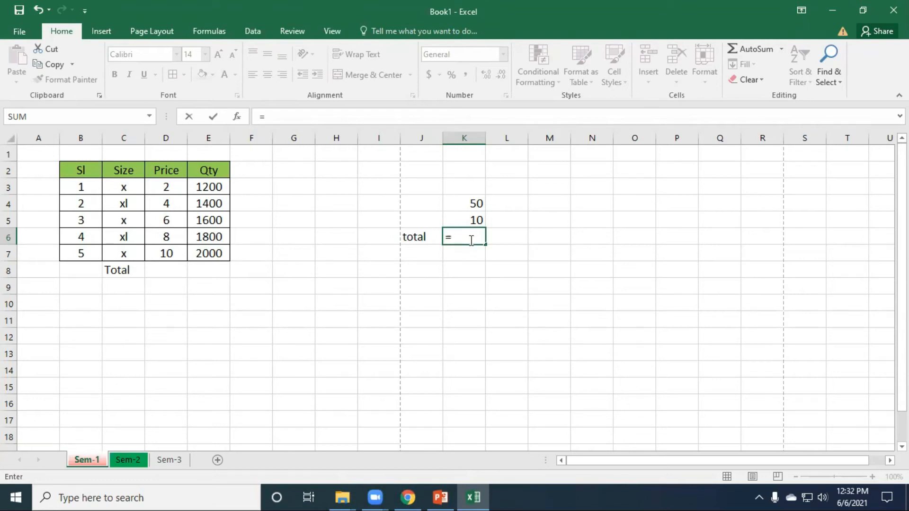
click(476, 203)
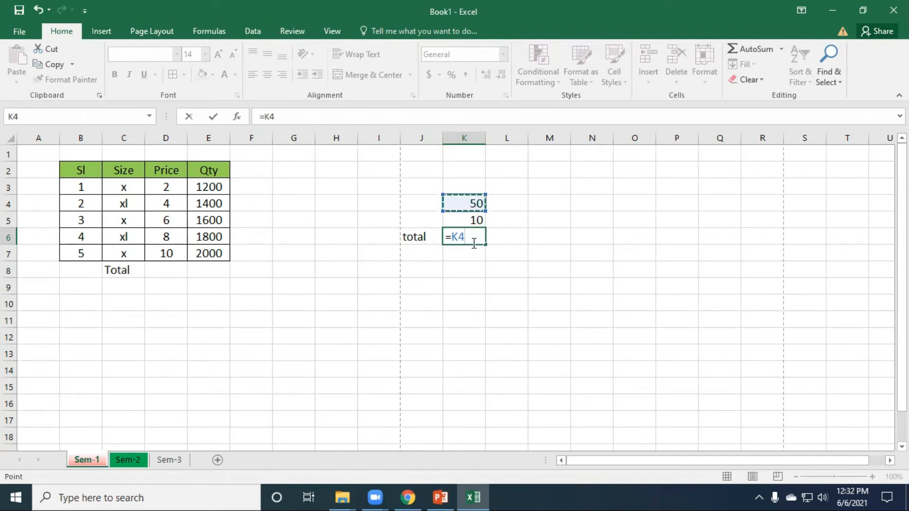
text(+)
click(476, 220)
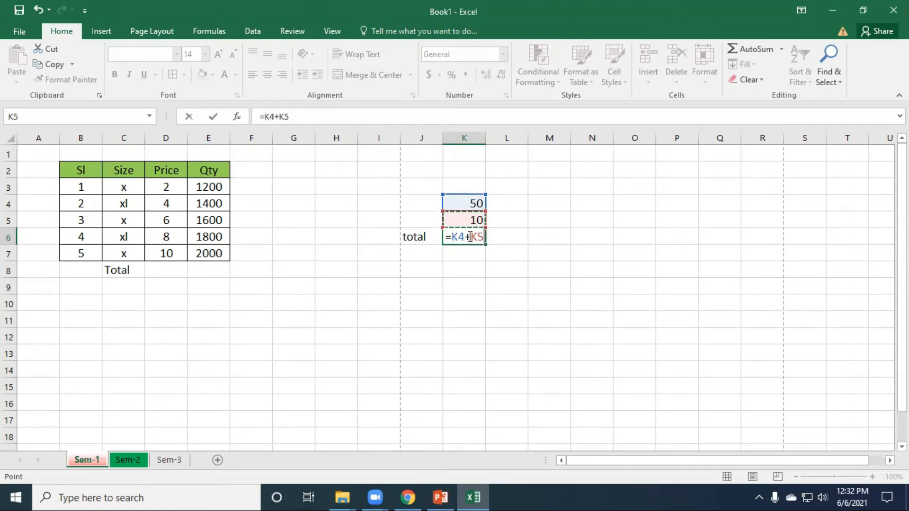
click(408, 496)
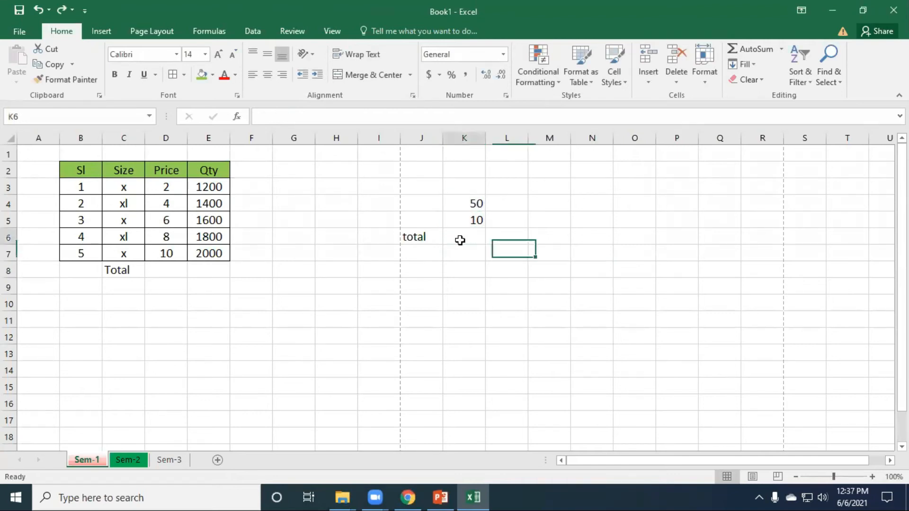
Calculate the total in K6 with the cell-reference formula =K4+K5
click(461, 240)
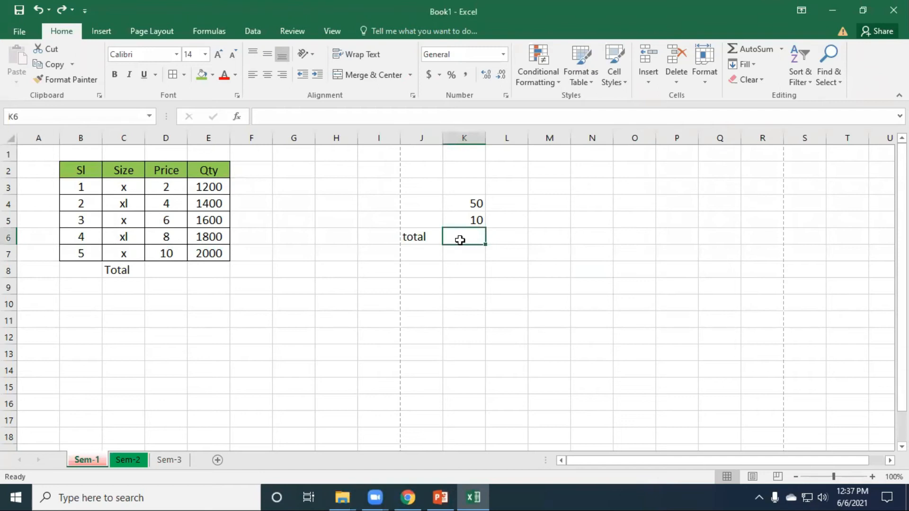
text(=)
click(475, 204)
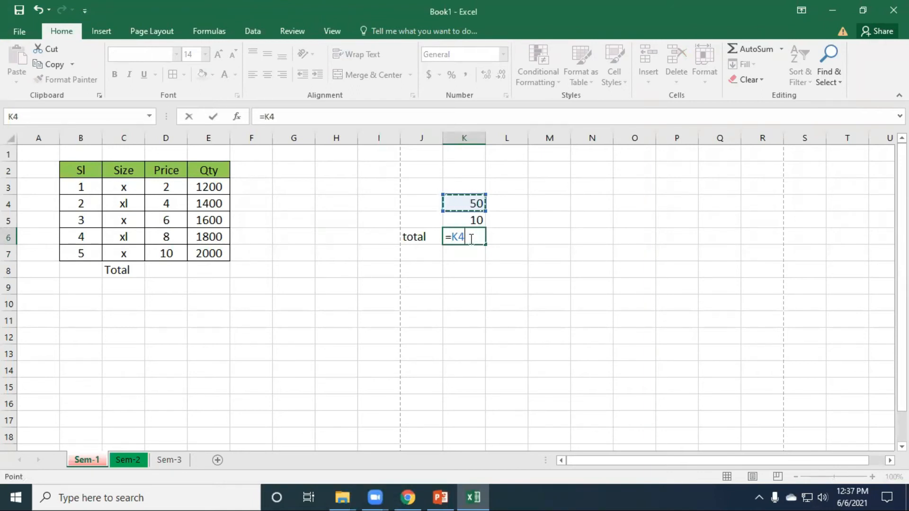
text(+)
click(476, 221)
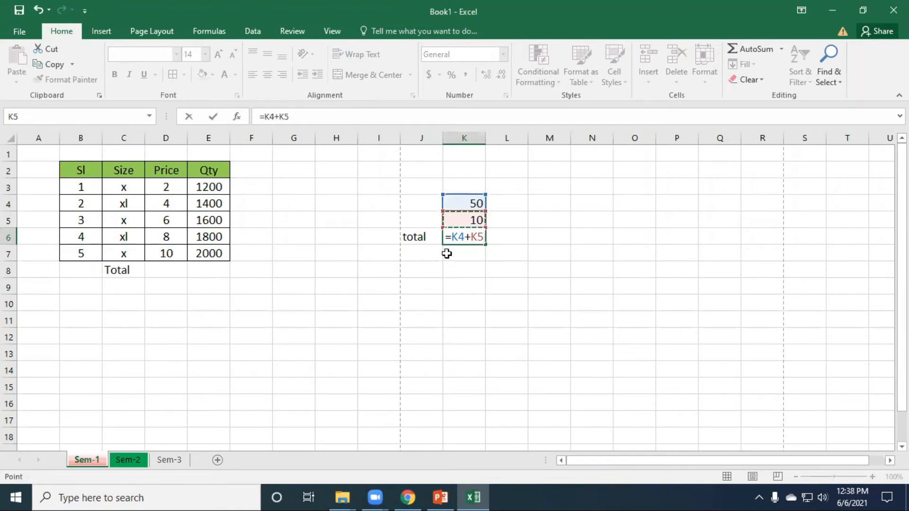
key(Return)
click(482, 243)
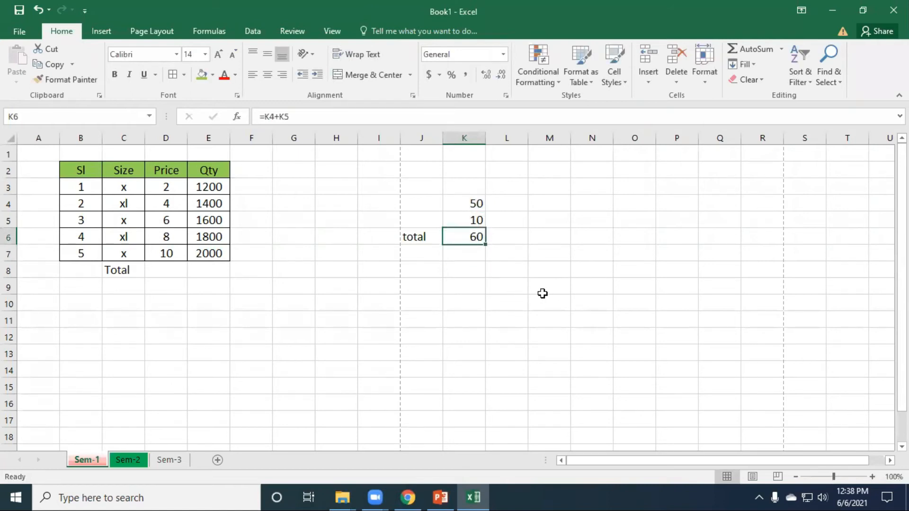
Set K4 to 20 to test whether the total in K6 updates
click(468, 199)
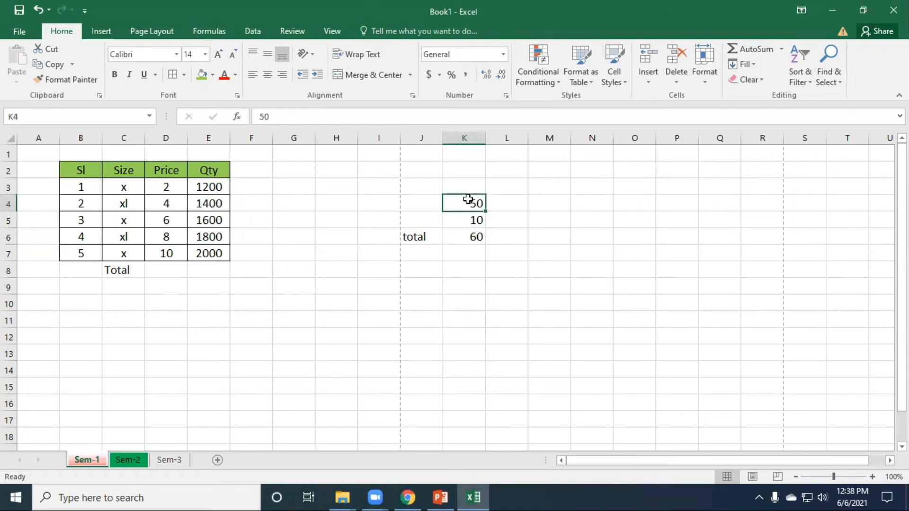
text(20)
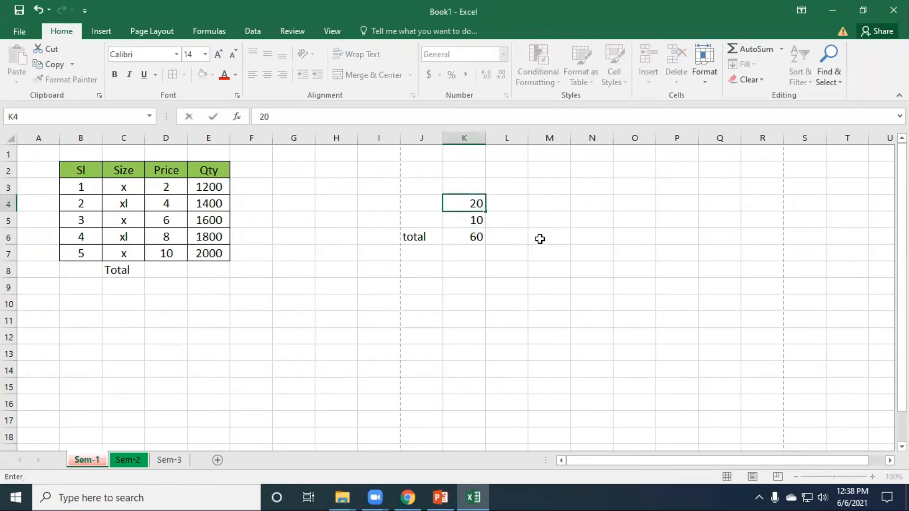
click(539, 237)
click(480, 242)
Set K4 to 30 and open the total formula in K6 to inspect its cell references
click(478, 205)
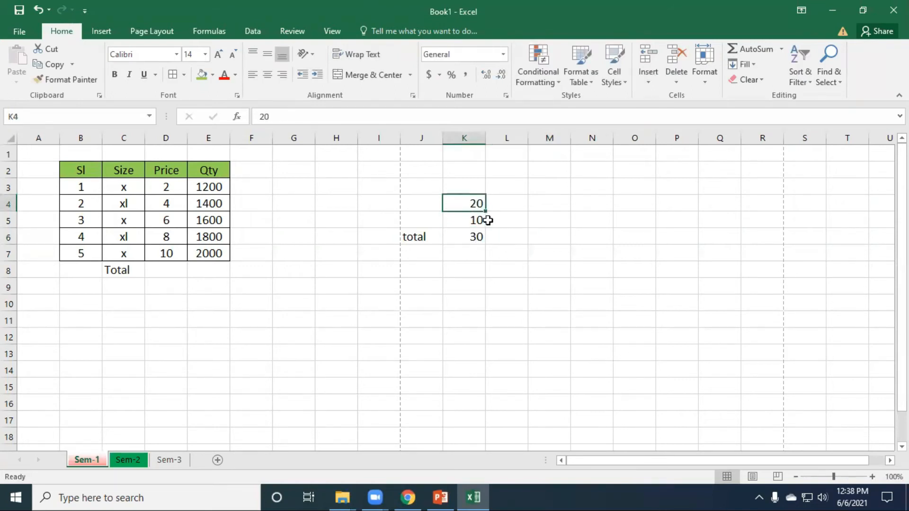
text(30)
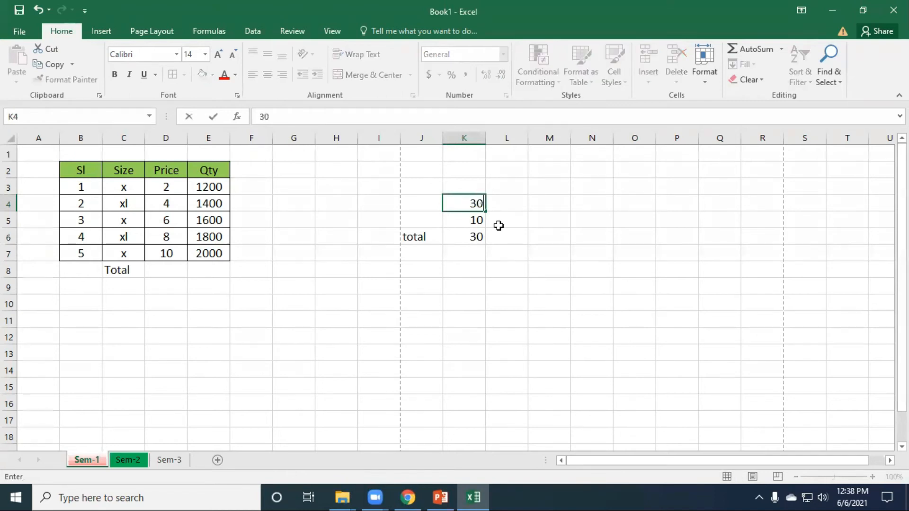
click(550, 253)
double_click(466, 237)
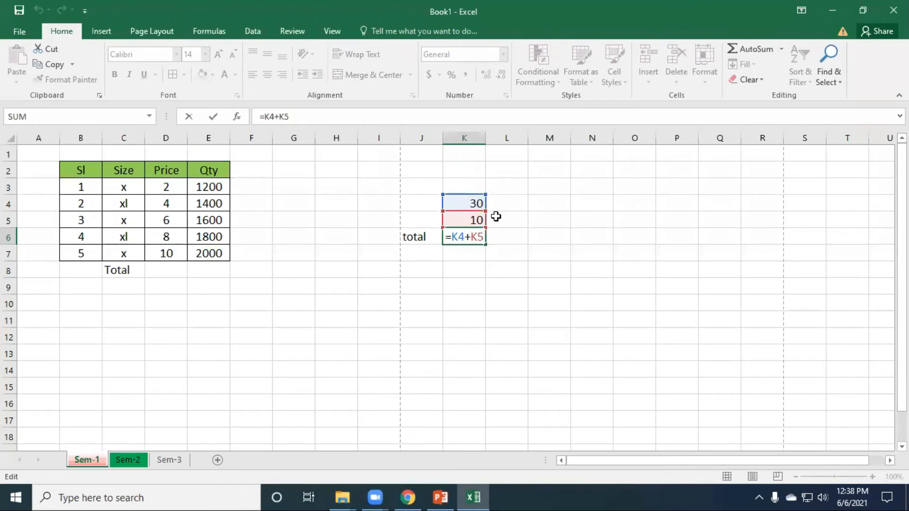
Close the open K6 formula unchanged and re-enter the total there as =K4+K5 using cell references
key(Escape)
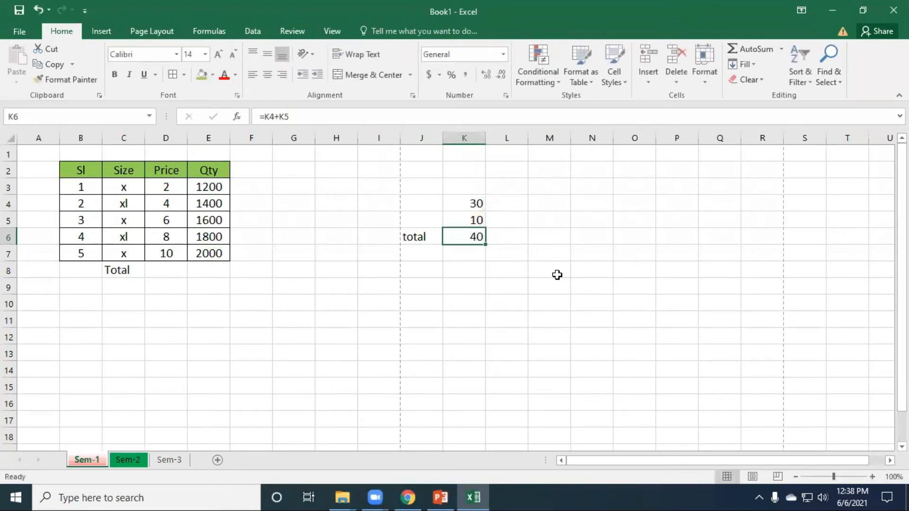
text(=)
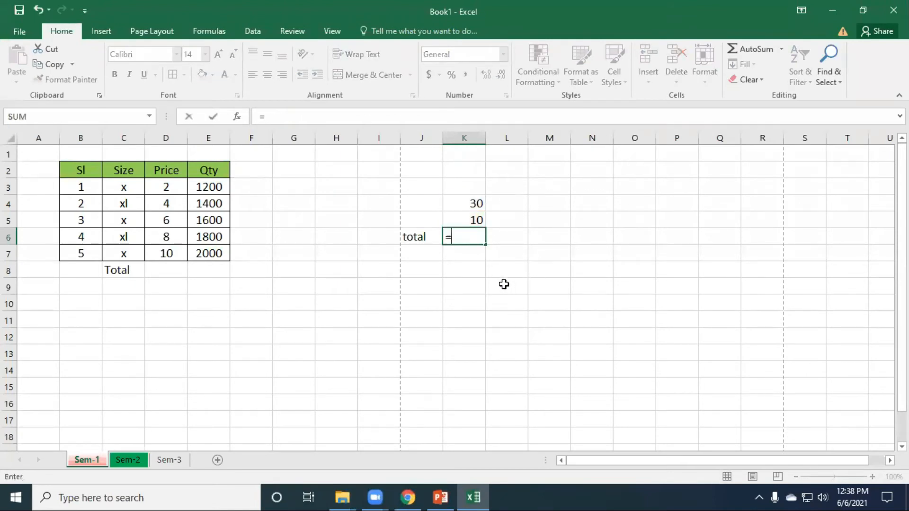
click(476, 204)
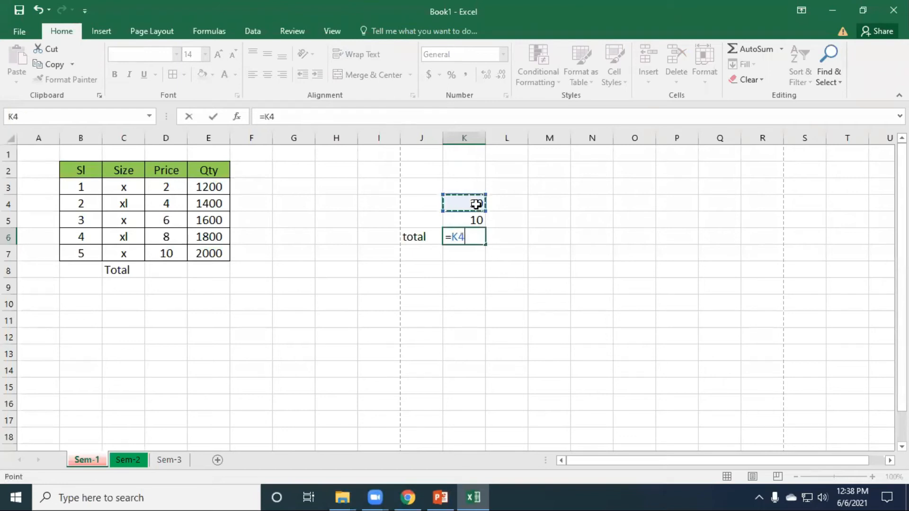
text(+)
click(474, 219)
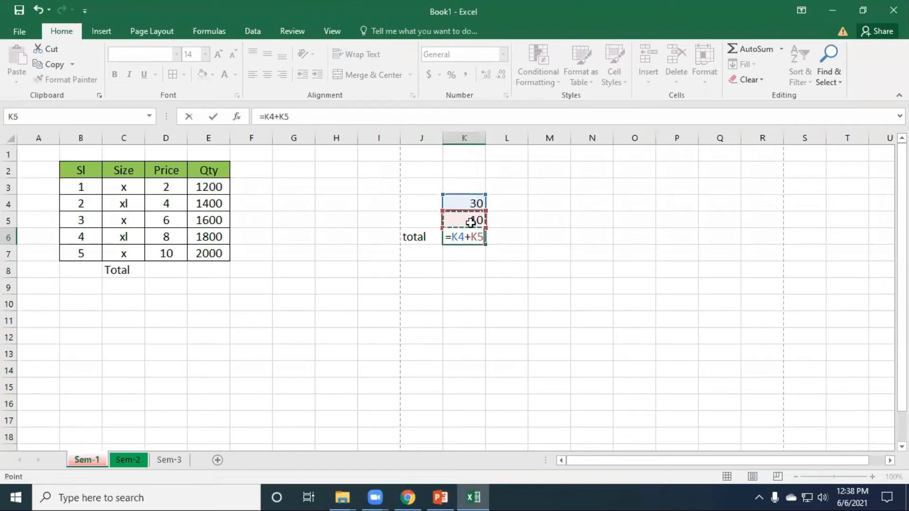
key(Return)
click(477, 235)
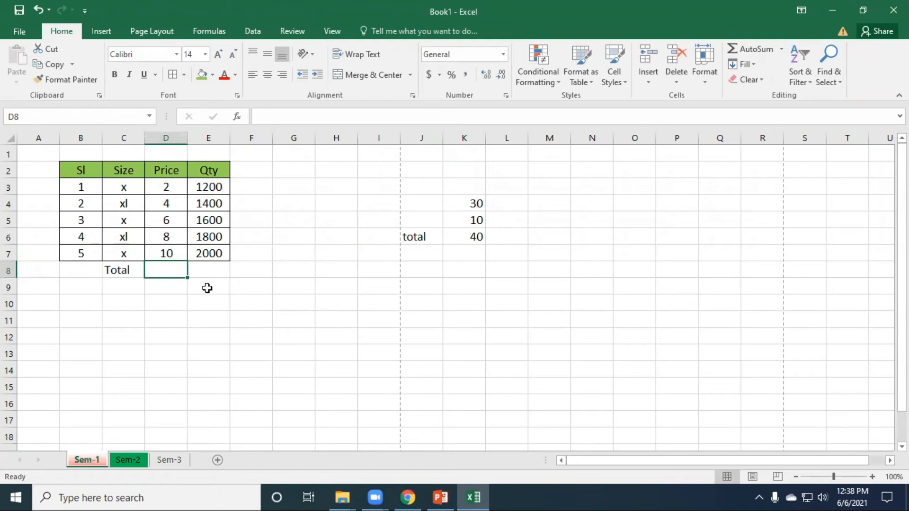
text(=)
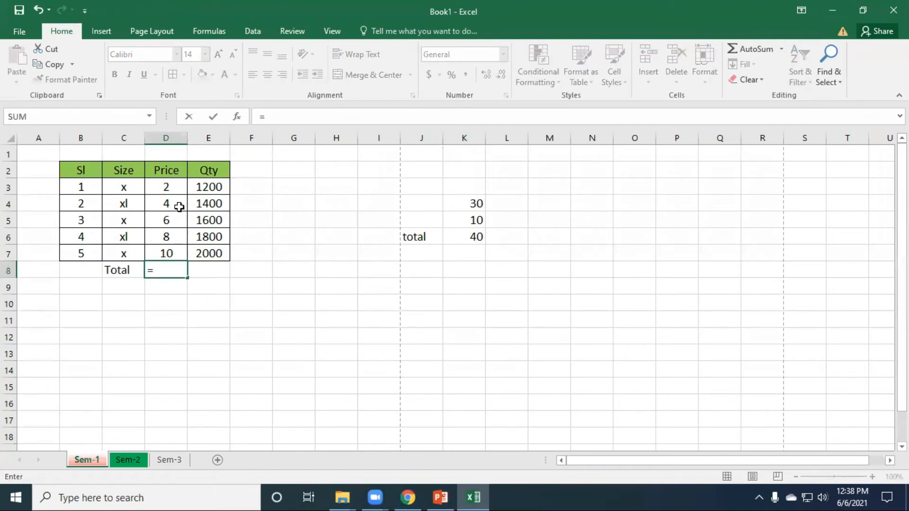
click(173, 181)
text(+)
click(168, 207)
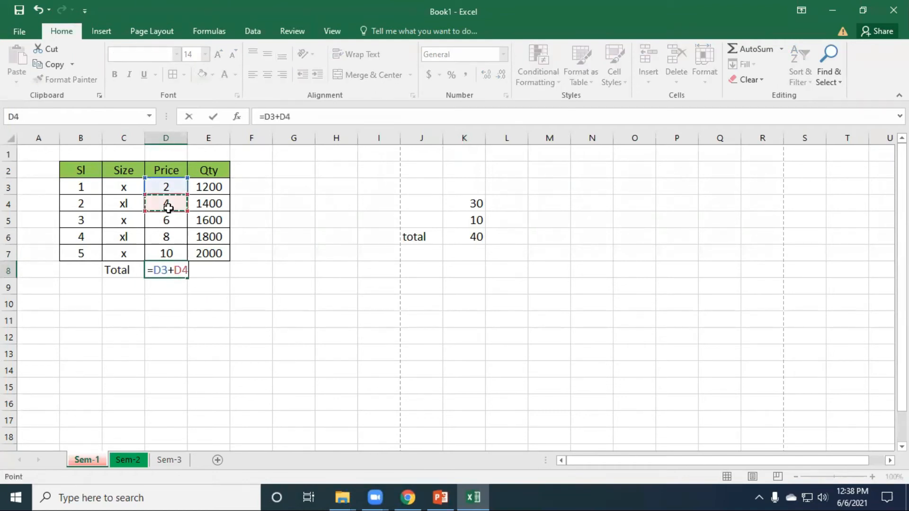
text(+)
click(169, 221)
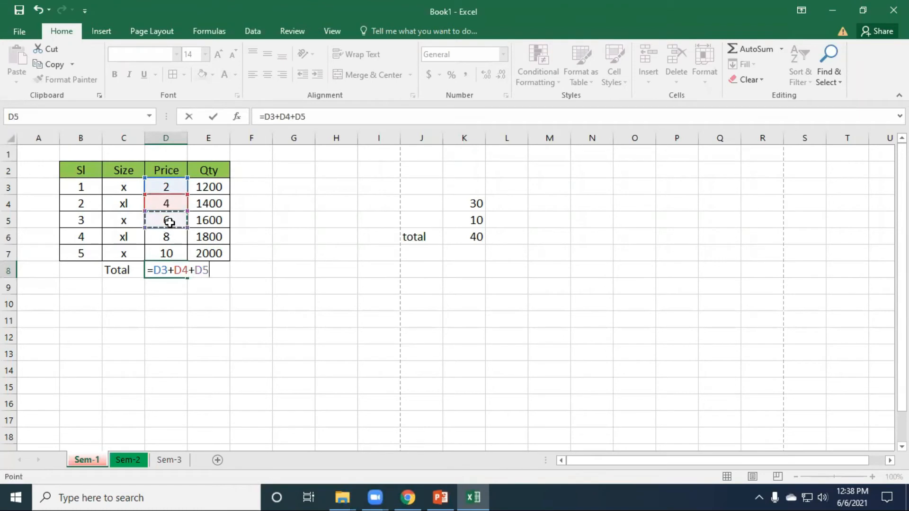
key(Escape)
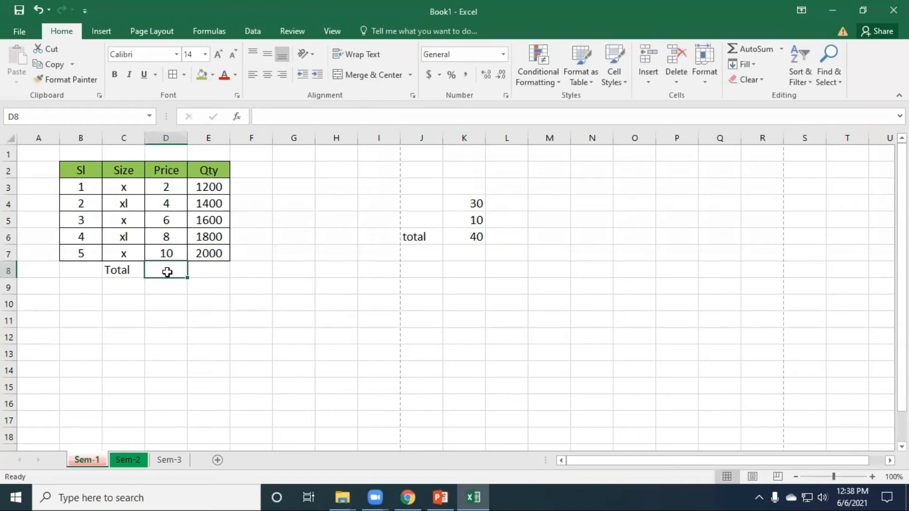
Find the SUM function by searching for "sum" and total the prices D3:D7 in D8 with it
click(238, 117)
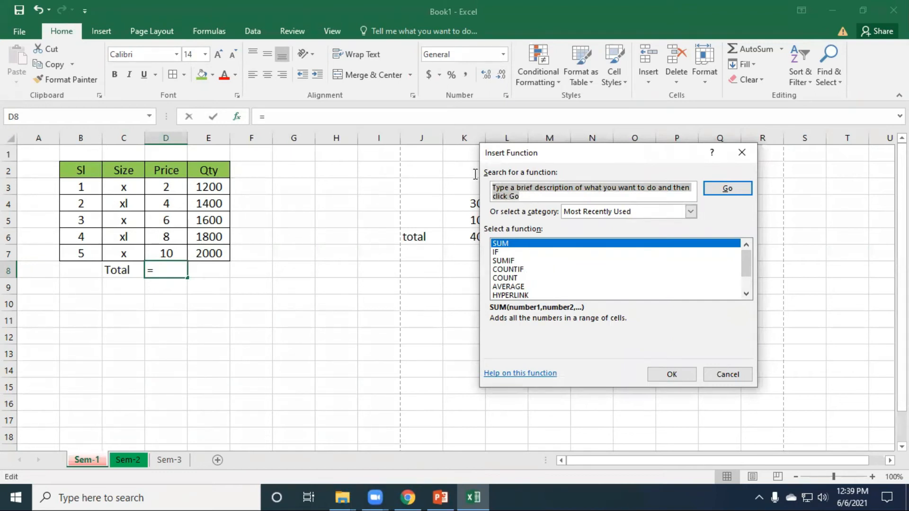
text(sum)
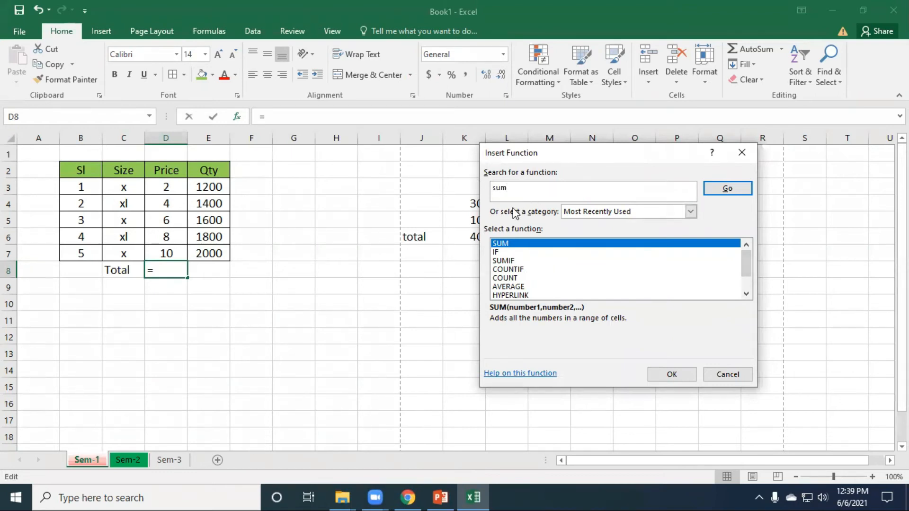
key(Return)
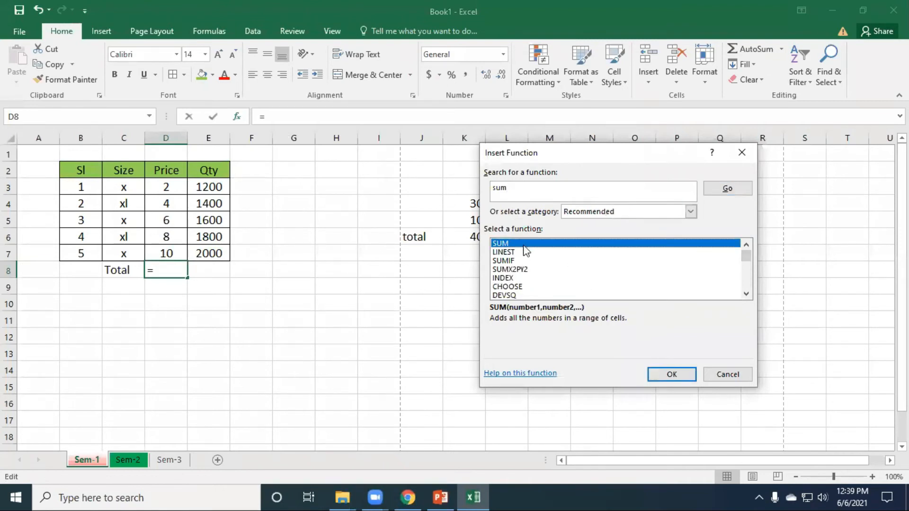
click(671, 374)
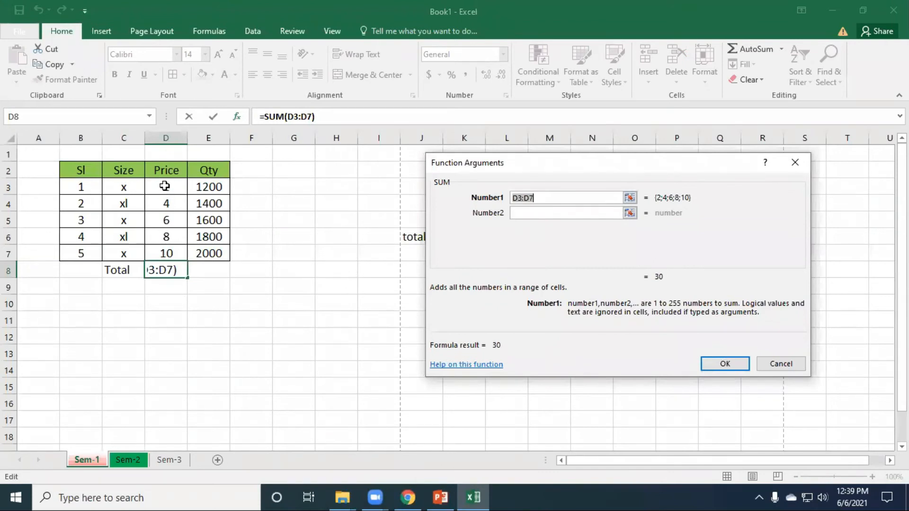
drag(168, 184, 171, 253)
drag(166, 183, 169, 251)
drag(171, 183, 170, 254)
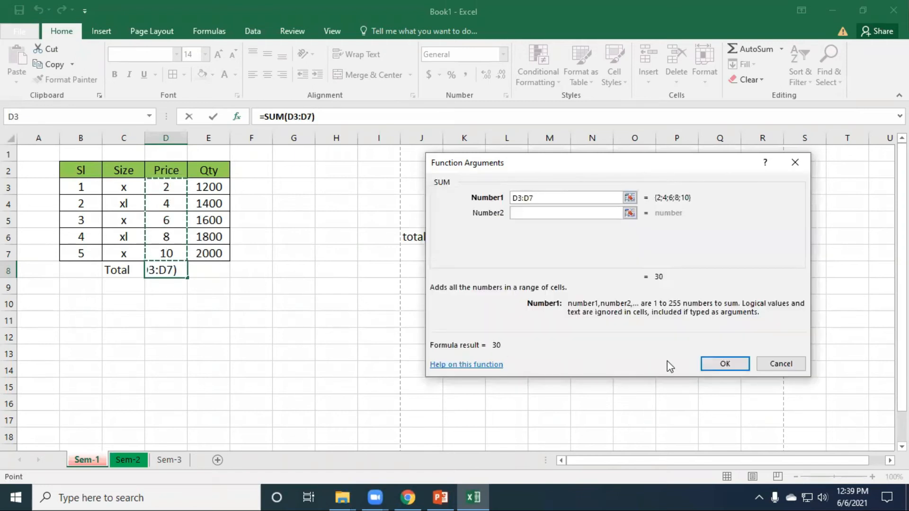
click(716, 363)
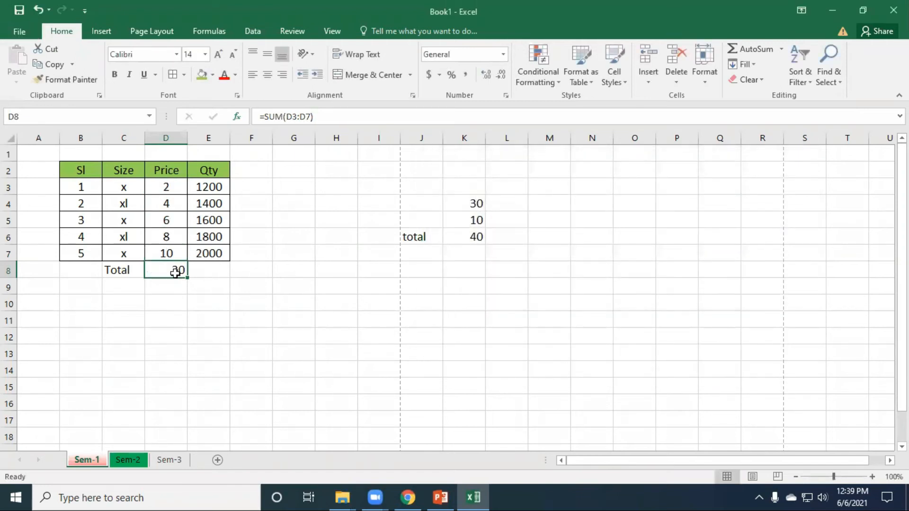
Clear the SUM formula from D8 below the Price column
key(Delete)
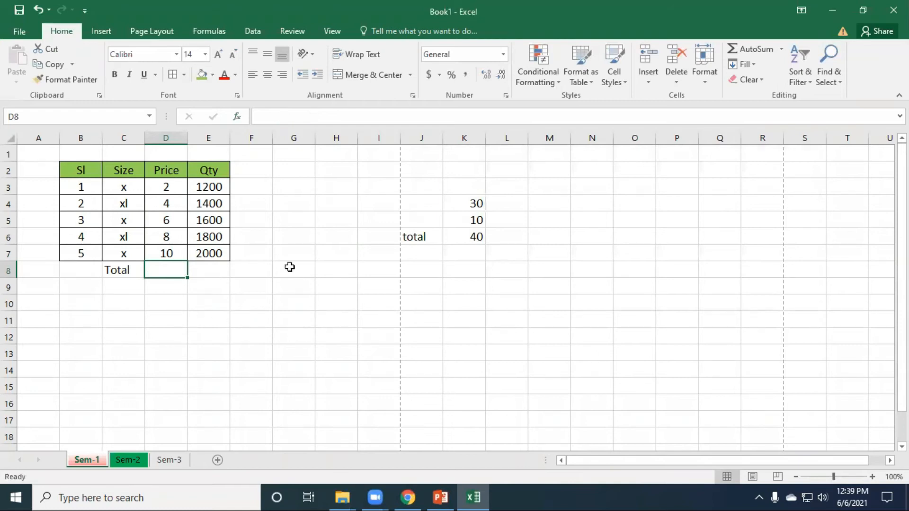
click(176, 304)
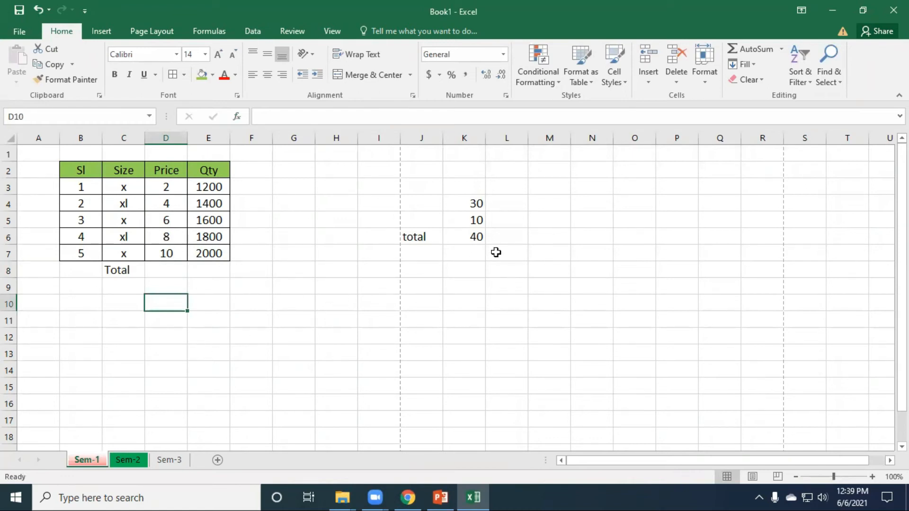
click(475, 238)
Enter the label Total in H10, away from the table
click(316, 307)
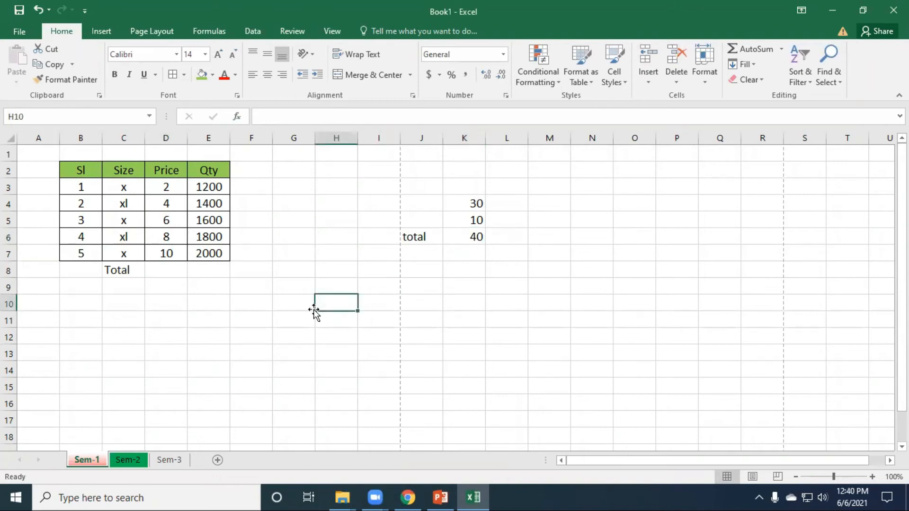
text(Total)
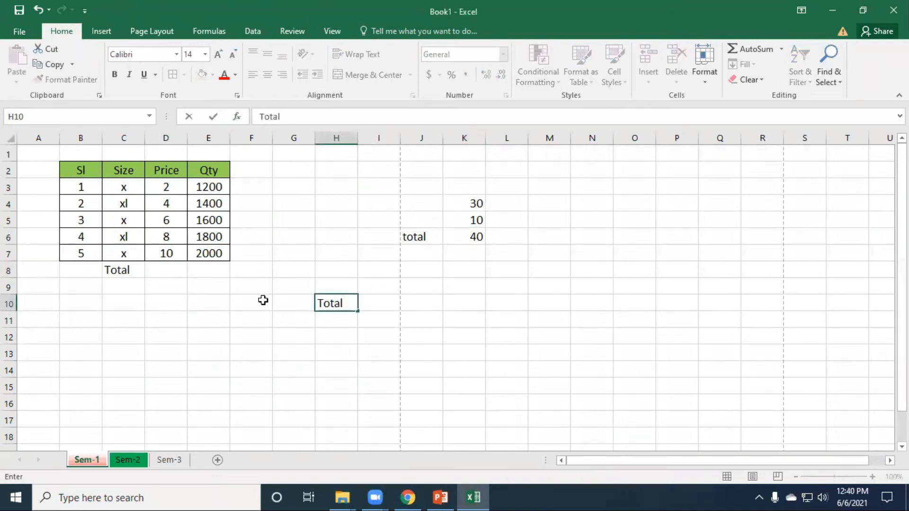
click(374, 304)
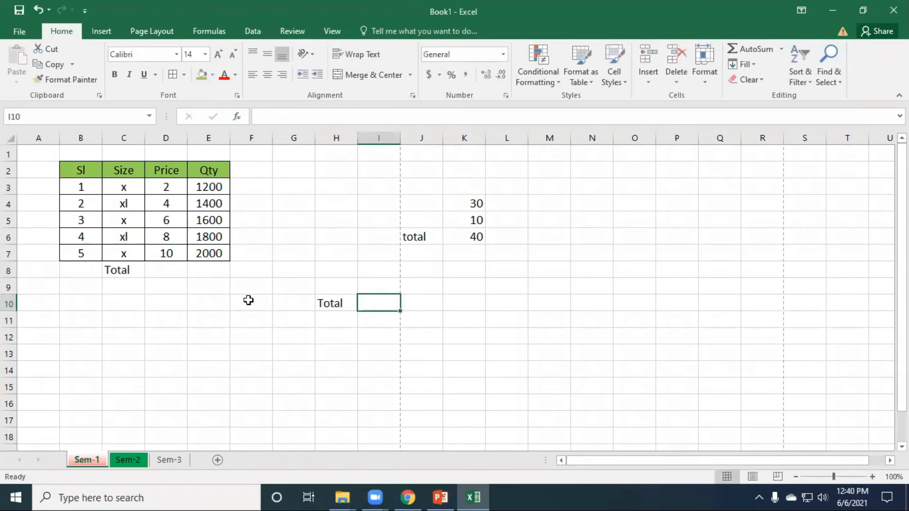
Insert the SUM function in I10 with the entire column D (D:D) as its range
click(237, 117)
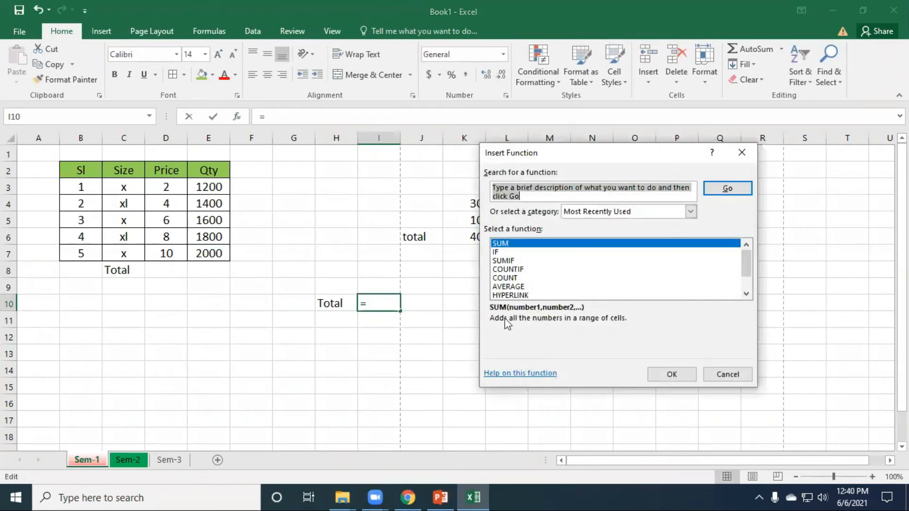
click(681, 374)
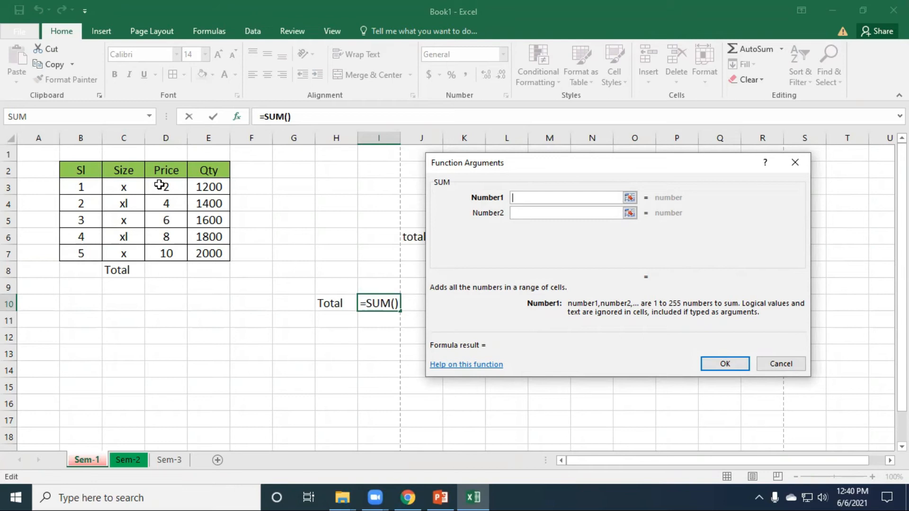
drag(171, 178, 165, 410)
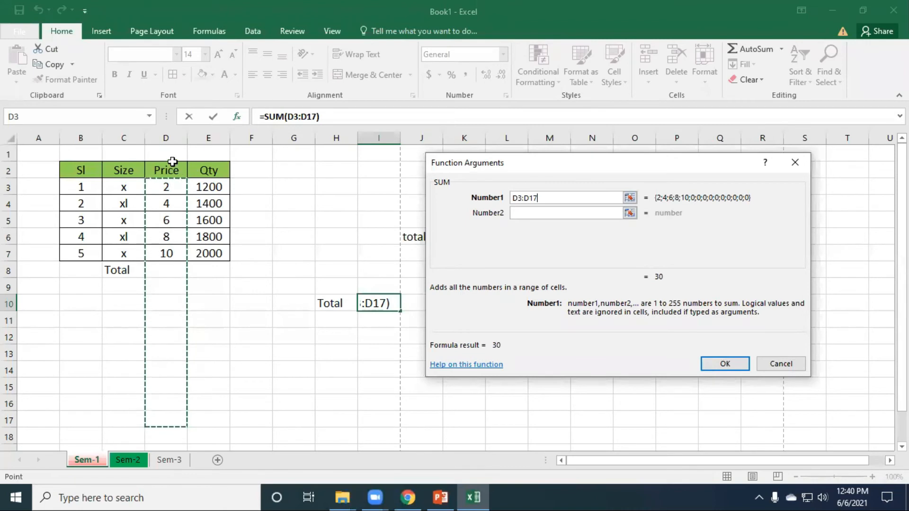
click(166, 137)
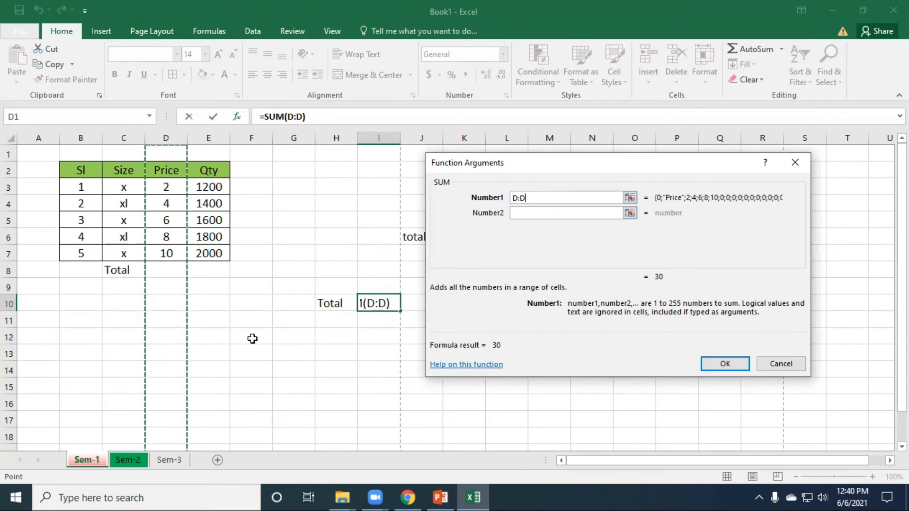
click(732, 368)
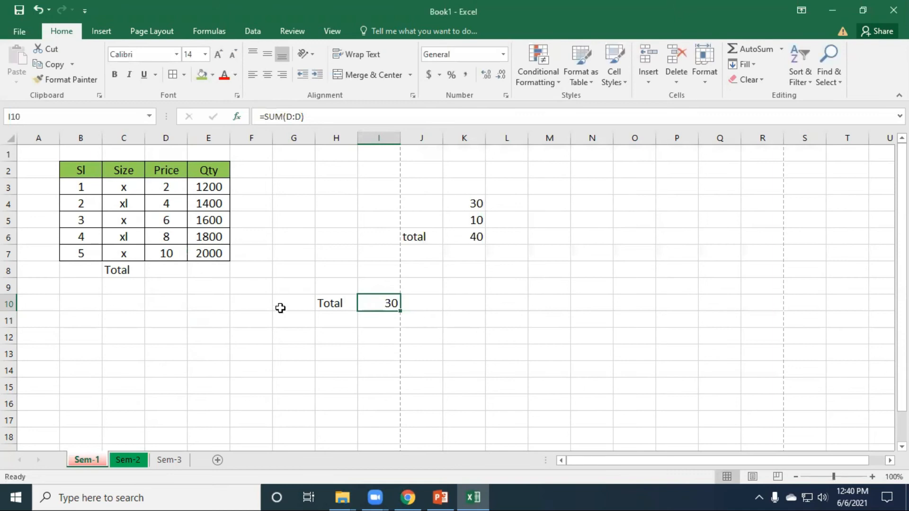
Enter 20 in D10 and 50 in D11 to test whether the whole-column total in I10 updates
click(171, 274)
click(165, 296)
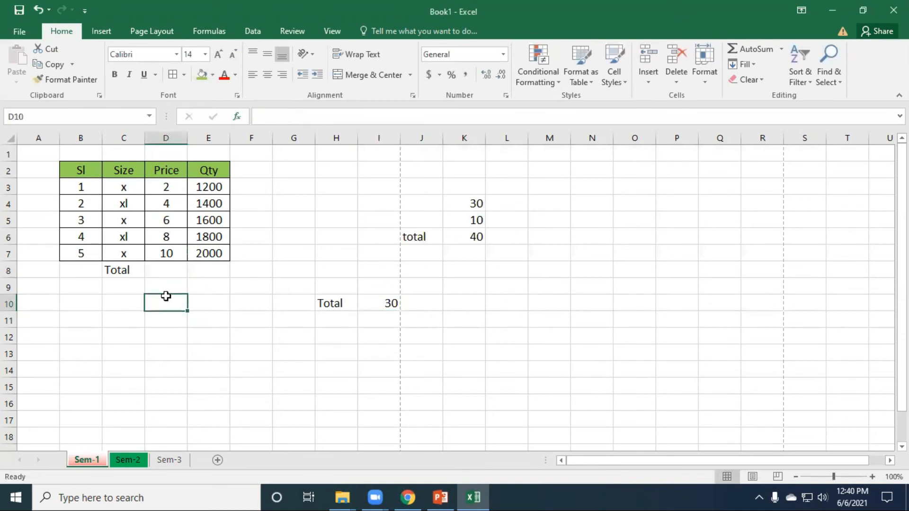
text(20)
click(241, 336)
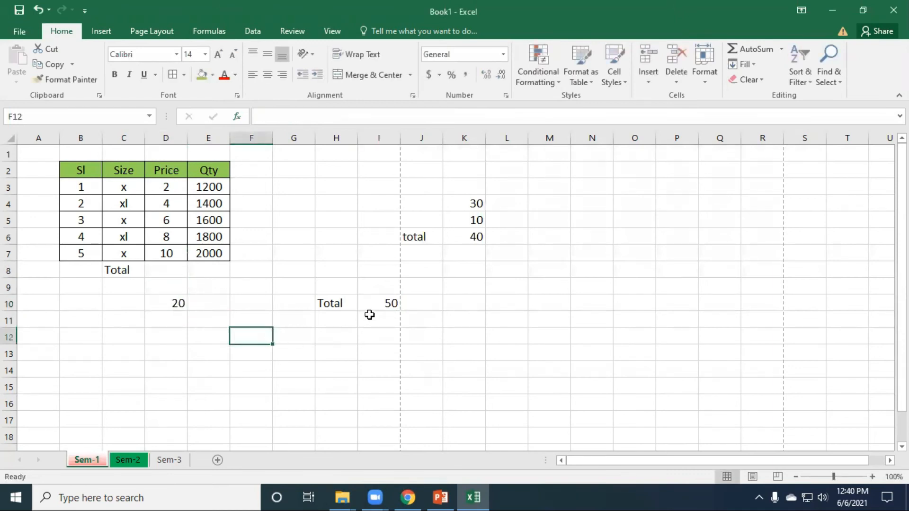
click(393, 303)
click(171, 315)
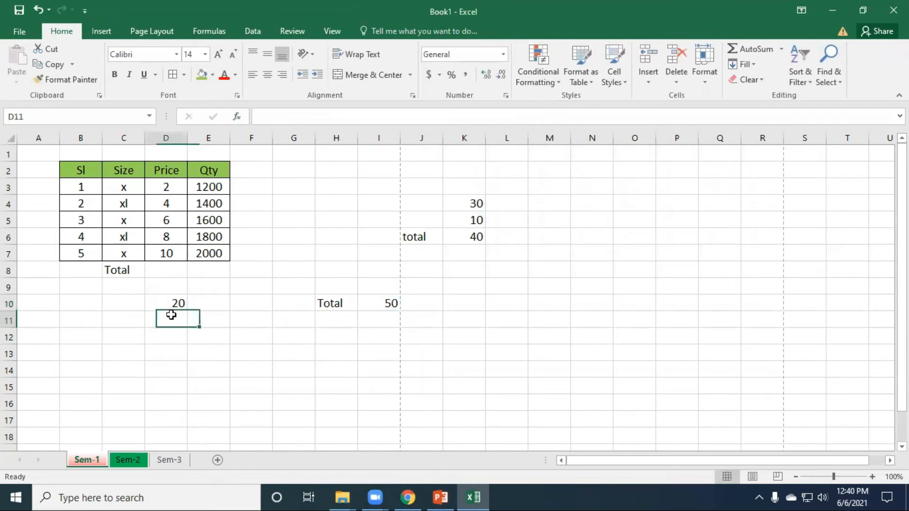
text(50)
click(267, 351)
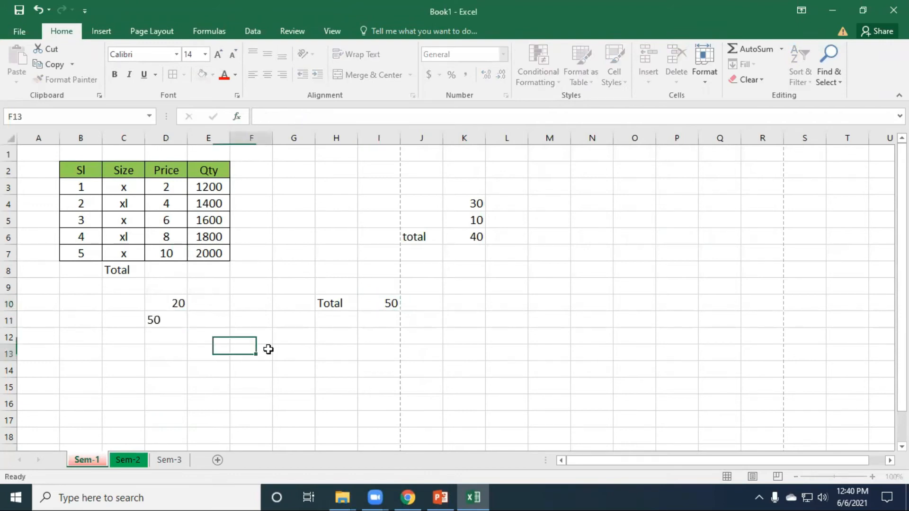
Check the total in I10 and delete the test values from D10 and D11
click(380, 307)
drag(179, 303, 179, 320)
key(Delete)
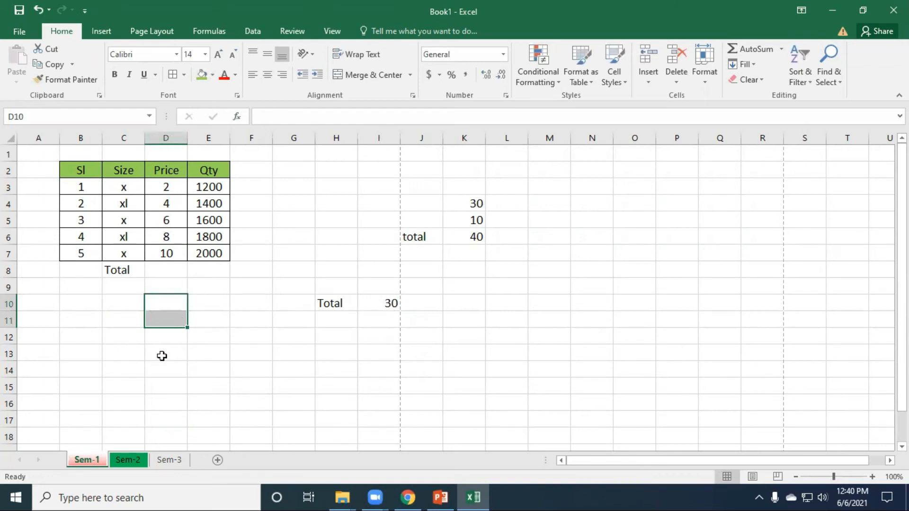
Calculate the Price total in D8 by inserting the SUM function over D3:D7
click(167, 268)
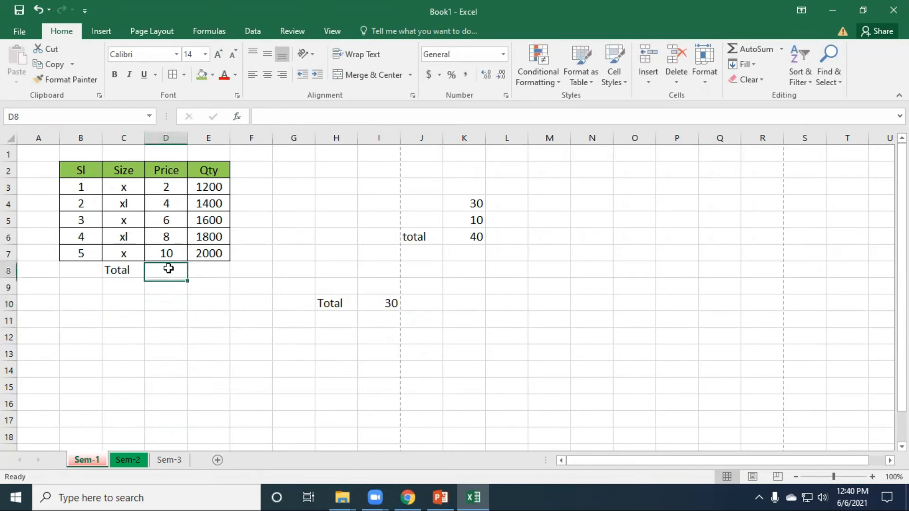
click(237, 117)
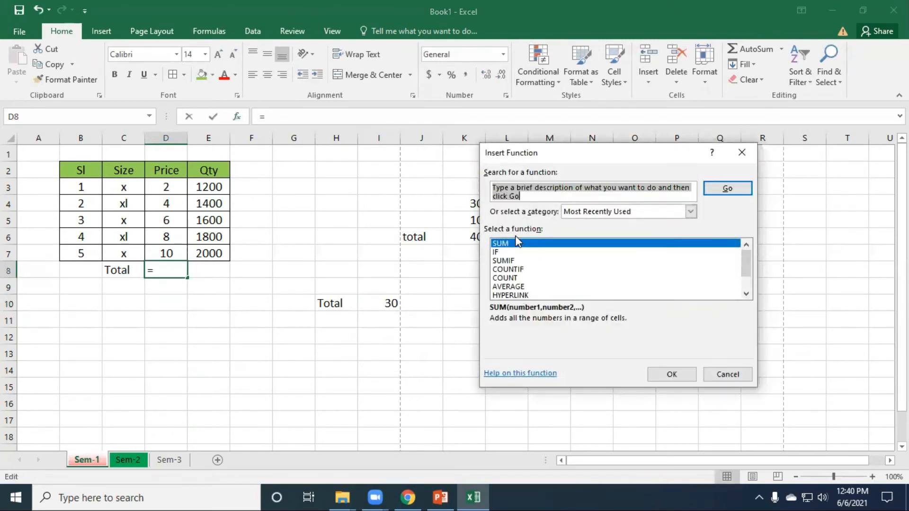
click(659, 374)
drag(167, 187, 183, 251)
click(720, 367)
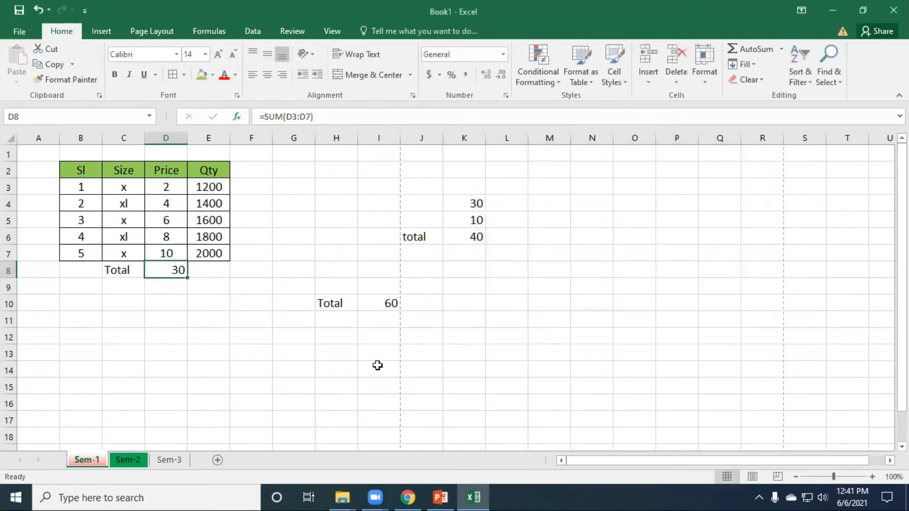
click(211, 272)
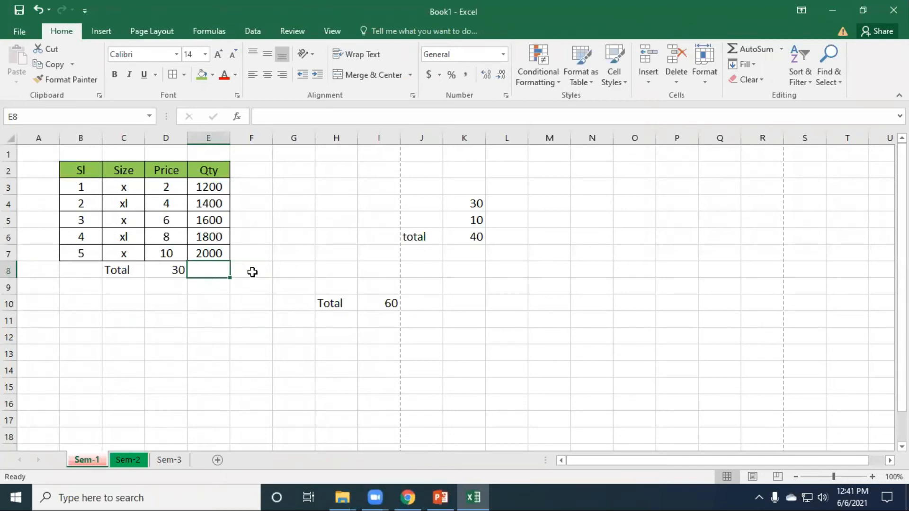
click(237, 117)
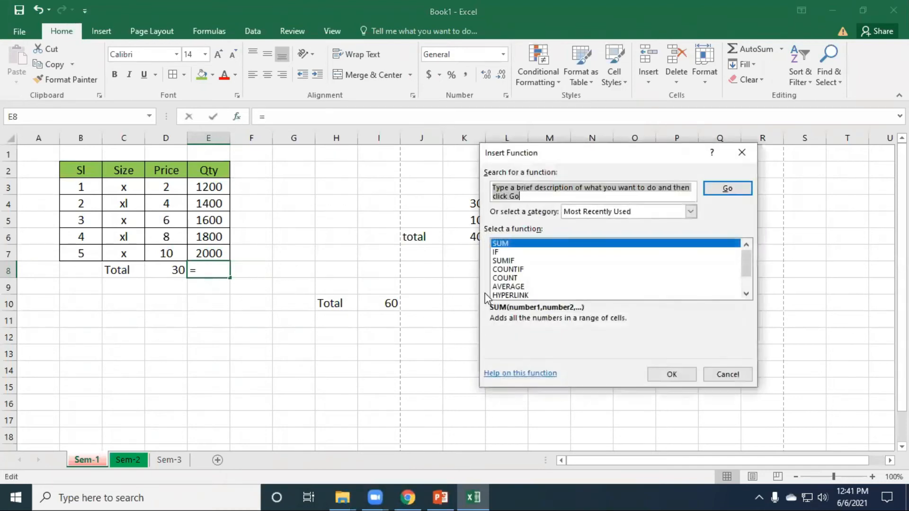
click(746, 375)
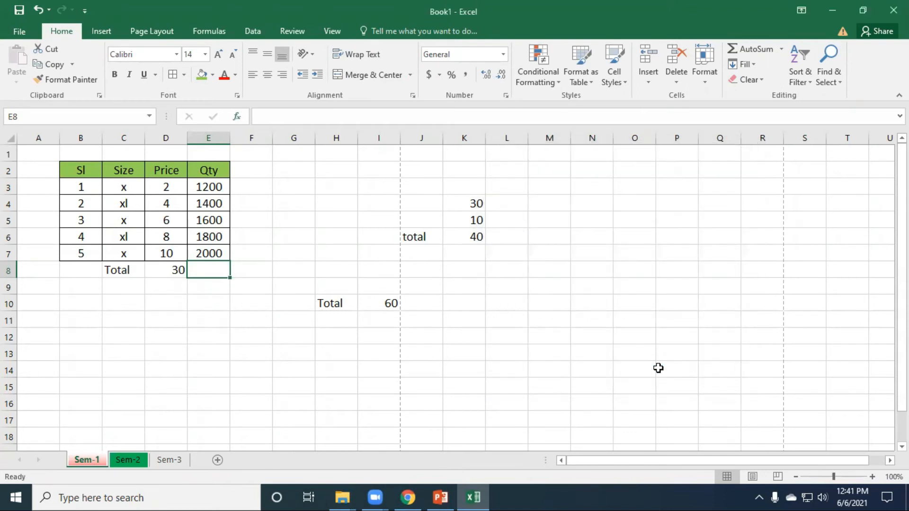
click(521, 285)
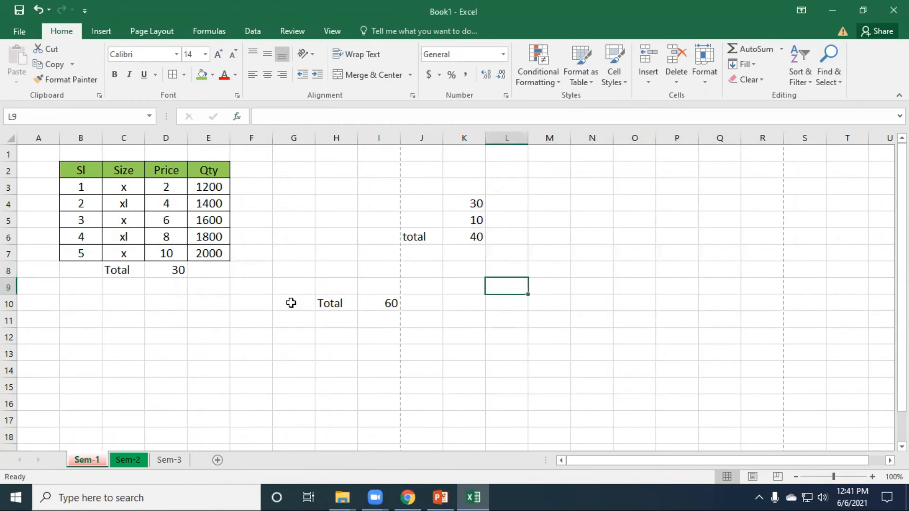
Copy the Price total's SUM formula from D8 to E8 to total the Qty column, and check both formulas
click(173, 270)
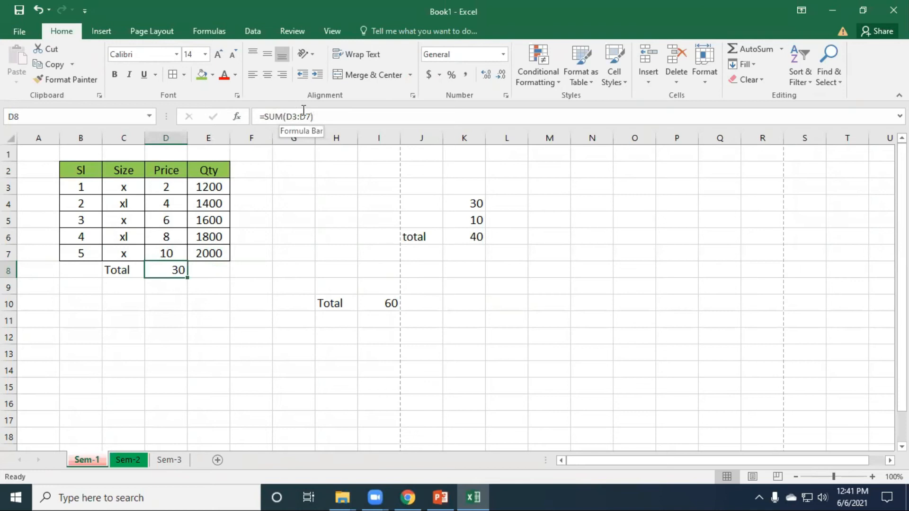
click(209, 271)
click(165, 269)
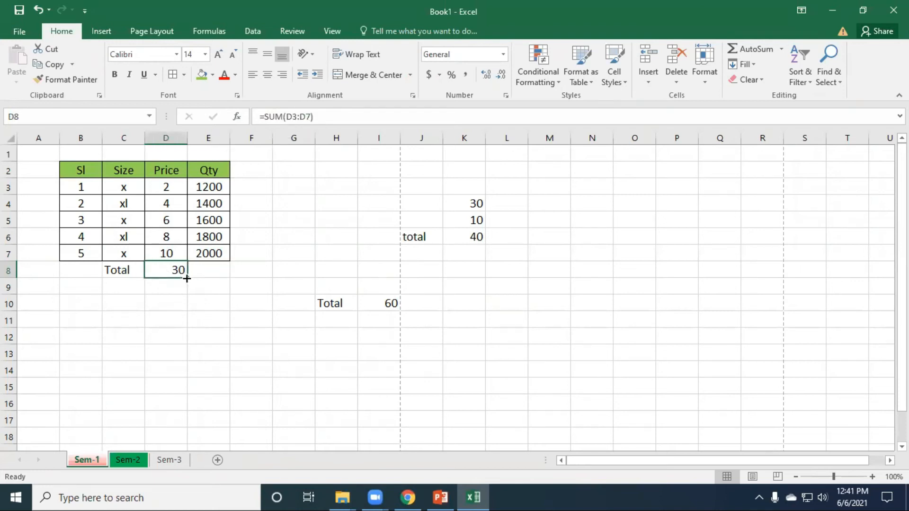
drag(188, 279, 235, 281)
click(169, 272)
click(204, 271)
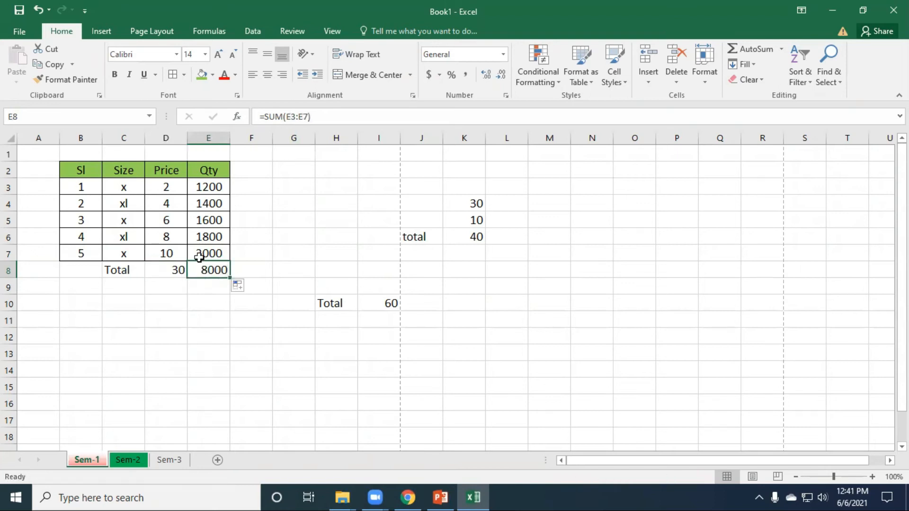
Extend the SUM formula from E8 across F8:H8 and inspect how its column references shift
drag(229, 279, 340, 278)
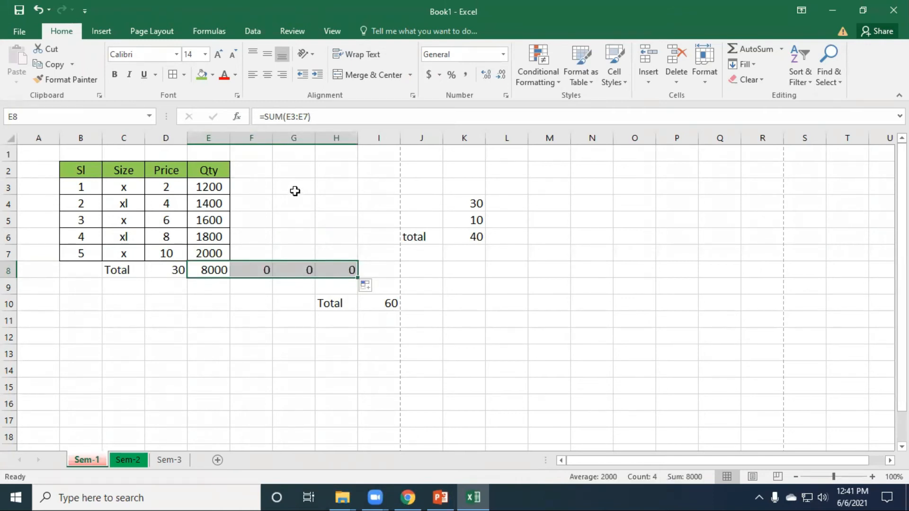
click(259, 269)
click(294, 269)
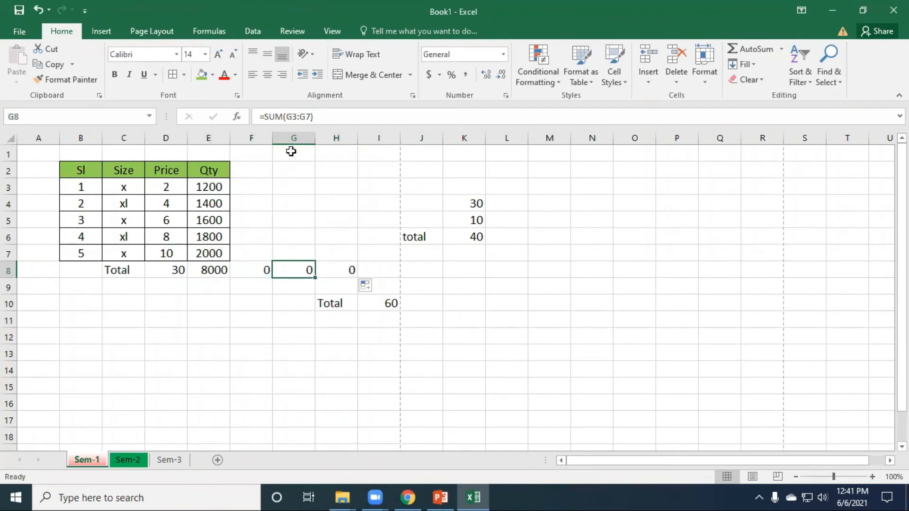
click(334, 272)
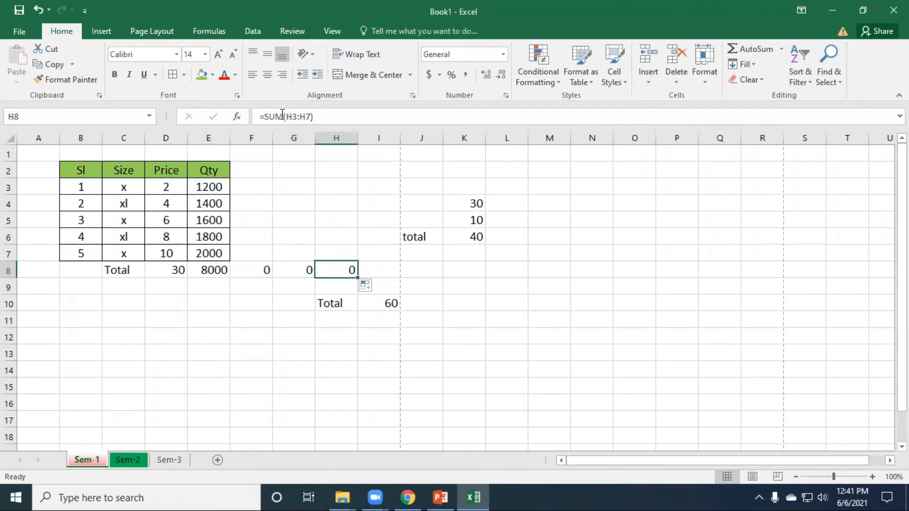
Enter 5 in both G4 and G5 to test the copied total formula in G8
click(302, 211)
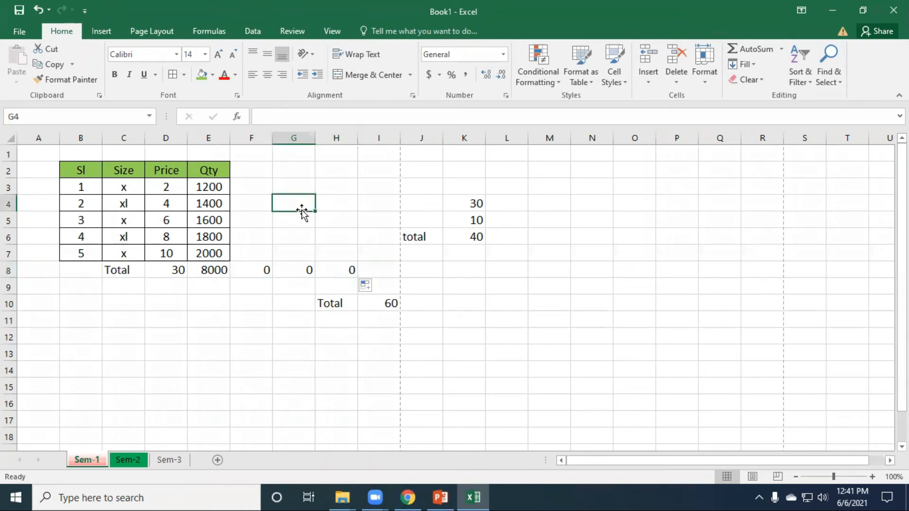
text(5)
text(5)
click(360, 219)
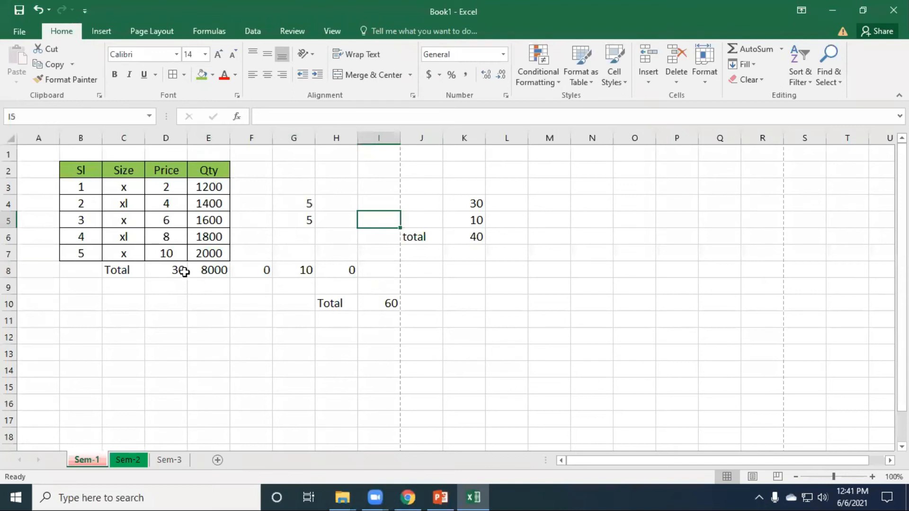
Fill the Qty total formula across row 8 again, and clear the test values and copied formulas in F4:H8
click(219, 271)
drag(232, 276, 378, 281)
drag(264, 199, 358, 269)
key(Delete)
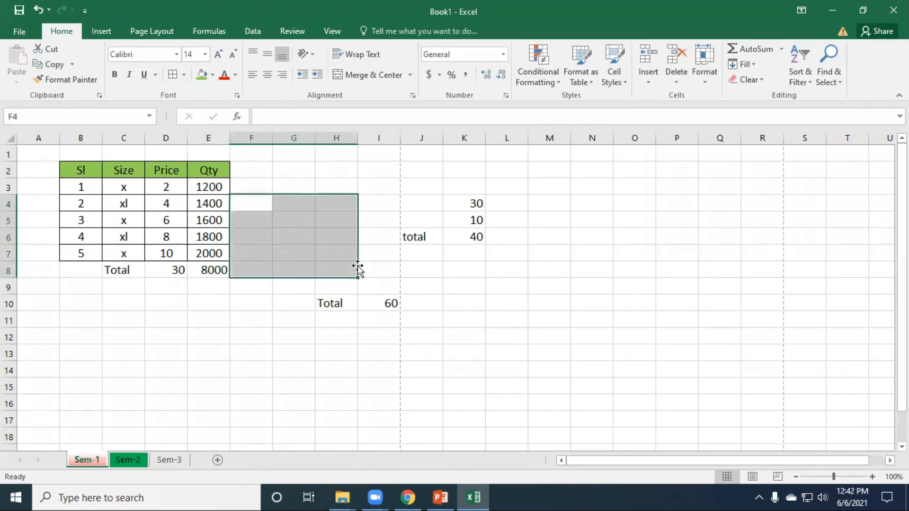
click(290, 254)
click(214, 271)
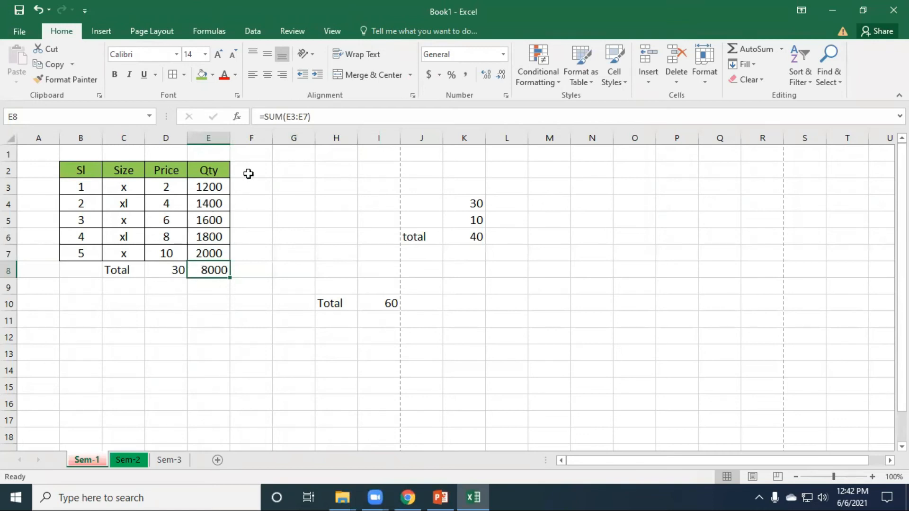
View the print preview of the Sem-1 sheet and return to the worksheet
click(157, 286)
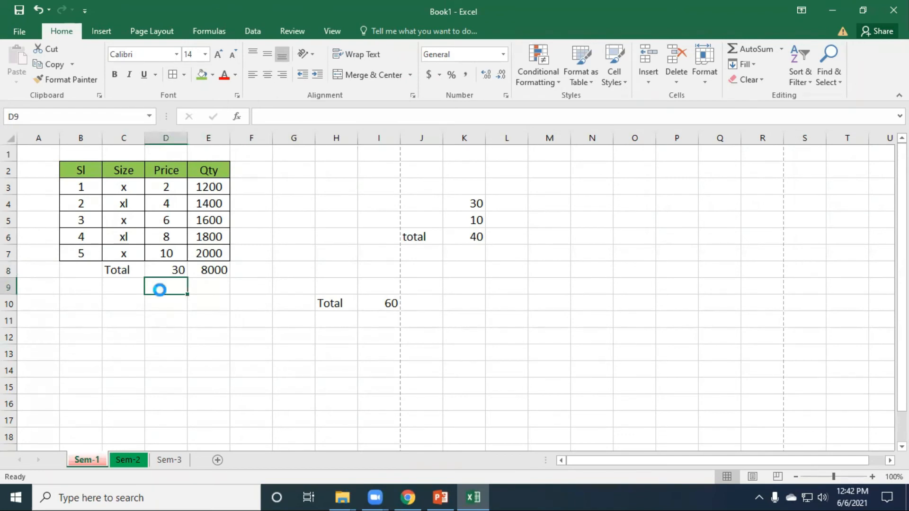
key(ctrl+p)
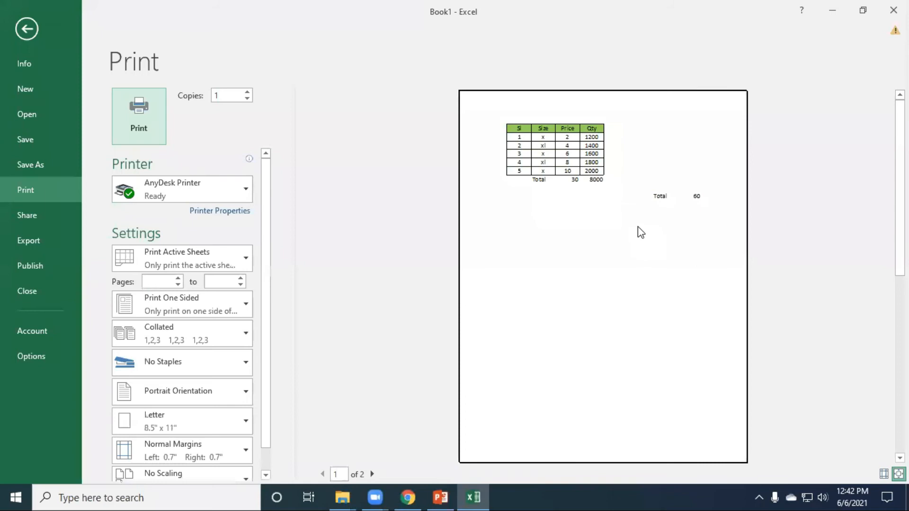
click(26, 29)
click(280, 264)
click(331, 255)
drag(115, 265, 227, 270)
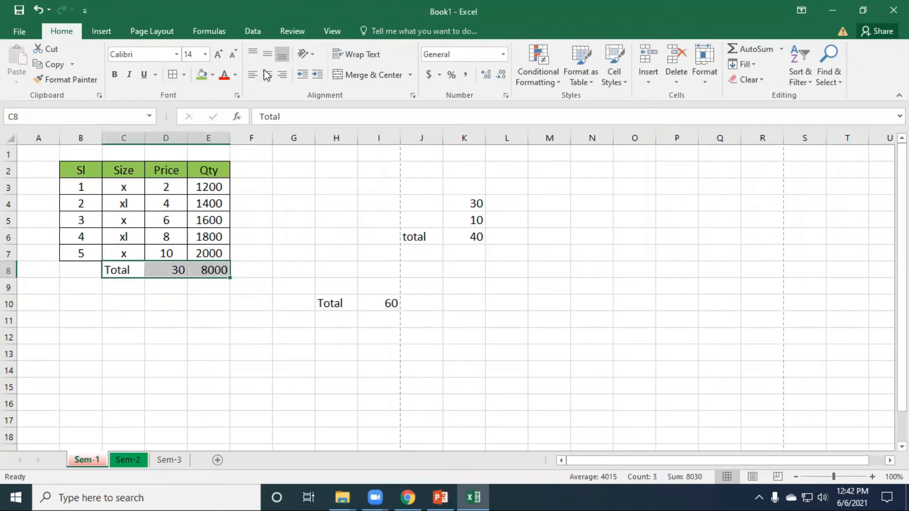
click(346, 209)
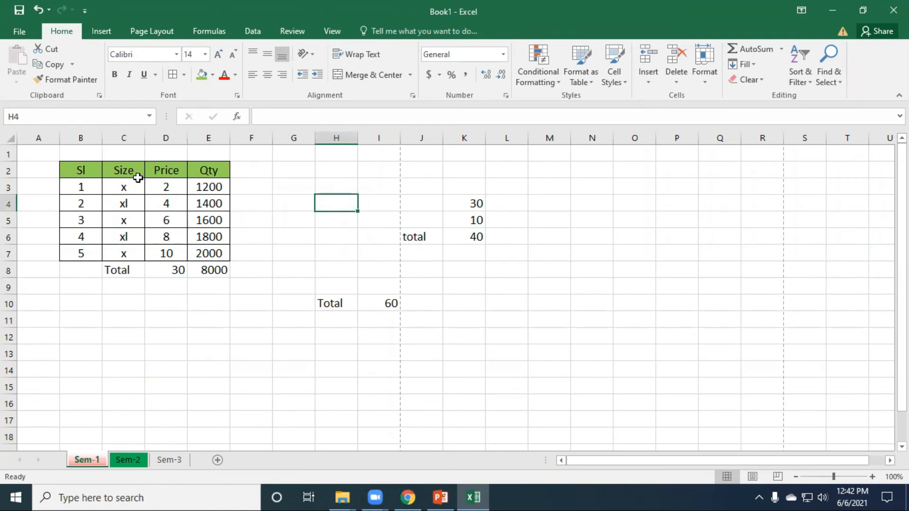
click(295, 237)
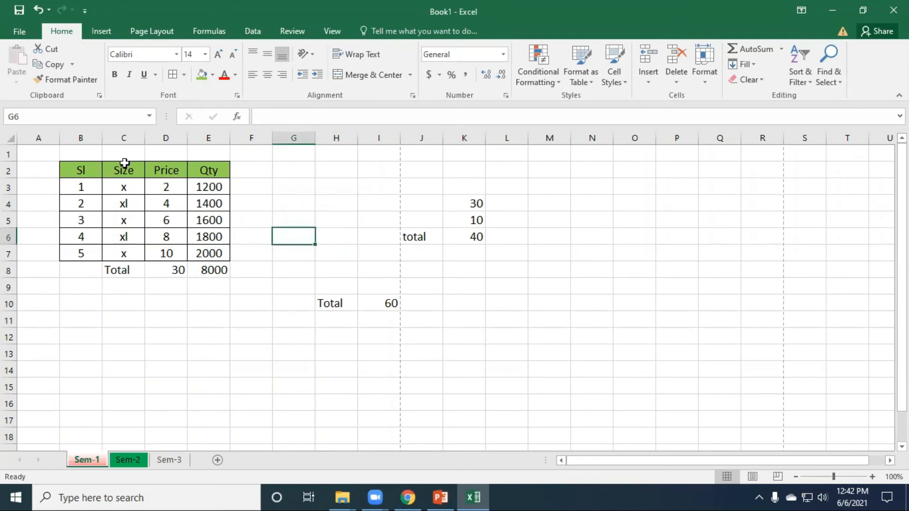
click(136, 273)
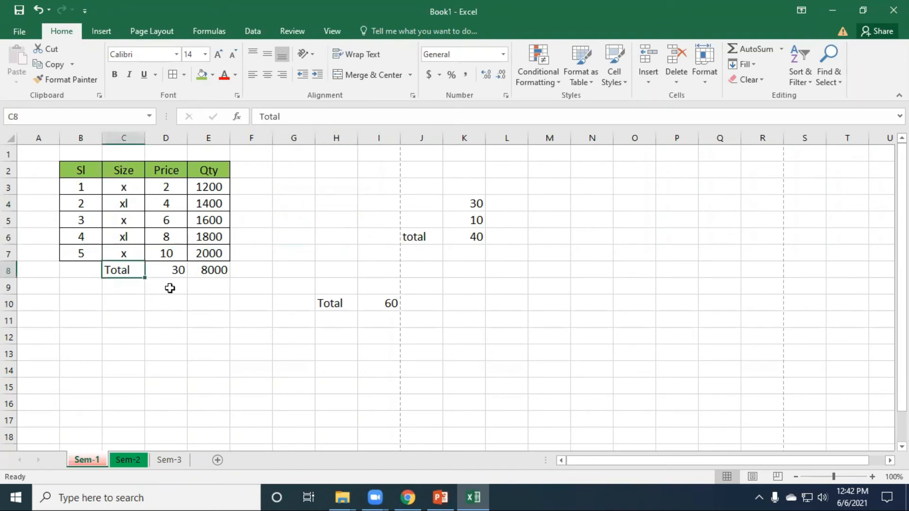
drag(121, 270, 221, 270)
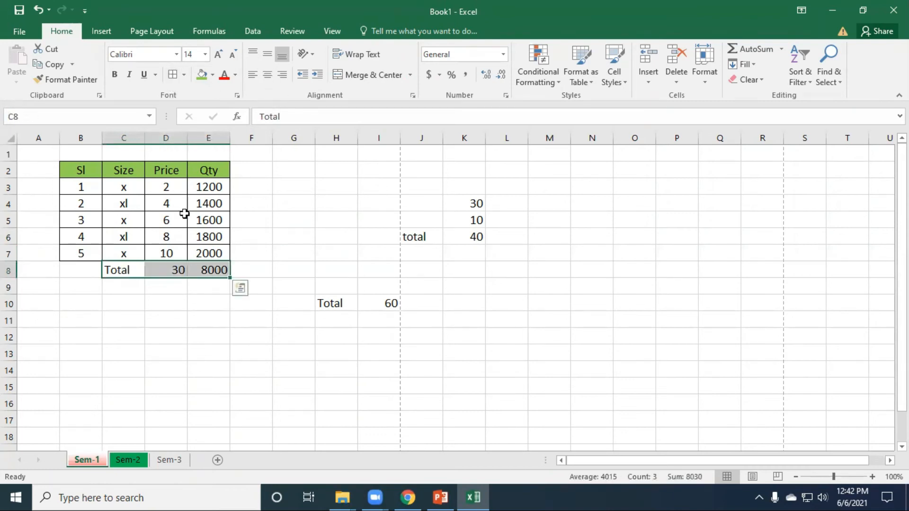
click(282, 240)
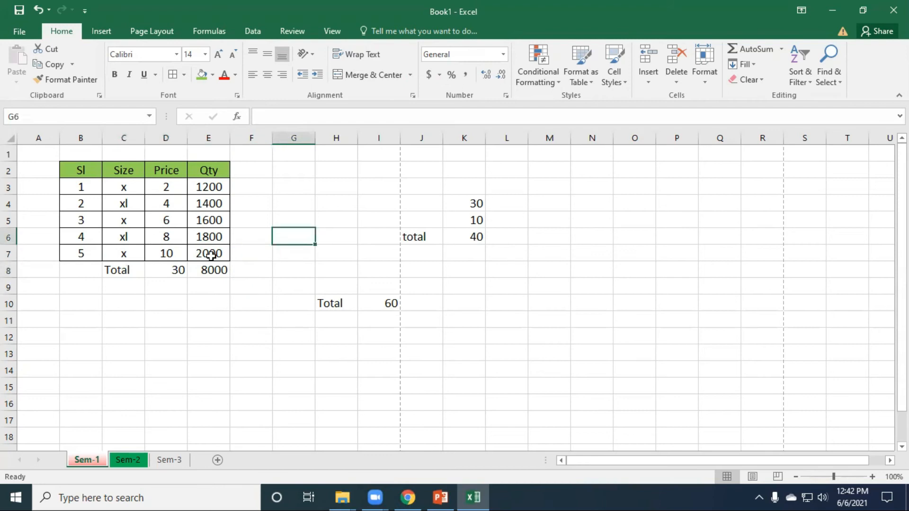
Copy the formatting of the Size header in C2 onto the total row C8:E8 with Format Painter
click(124, 170)
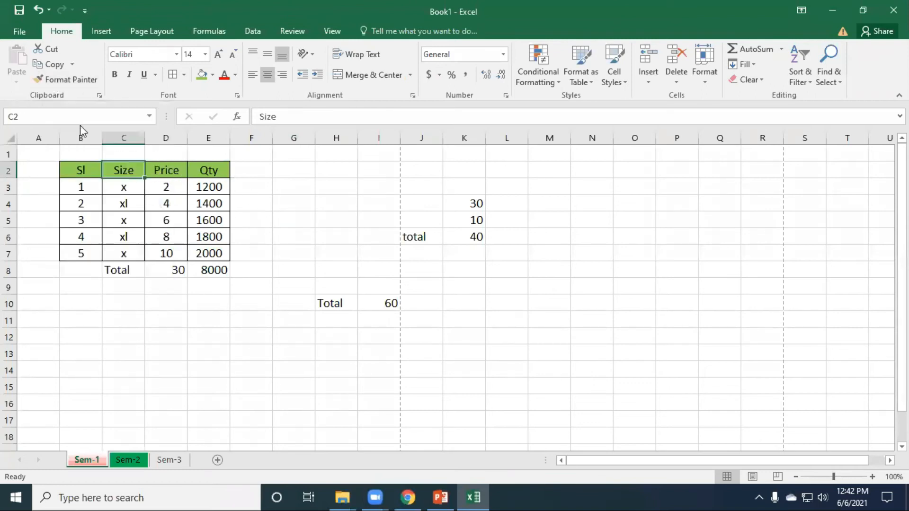
click(68, 81)
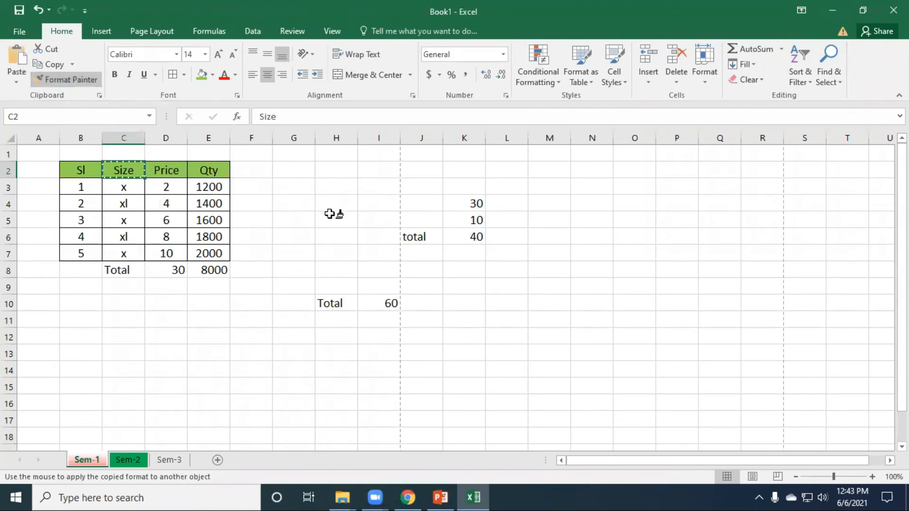
drag(117, 270, 223, 270)
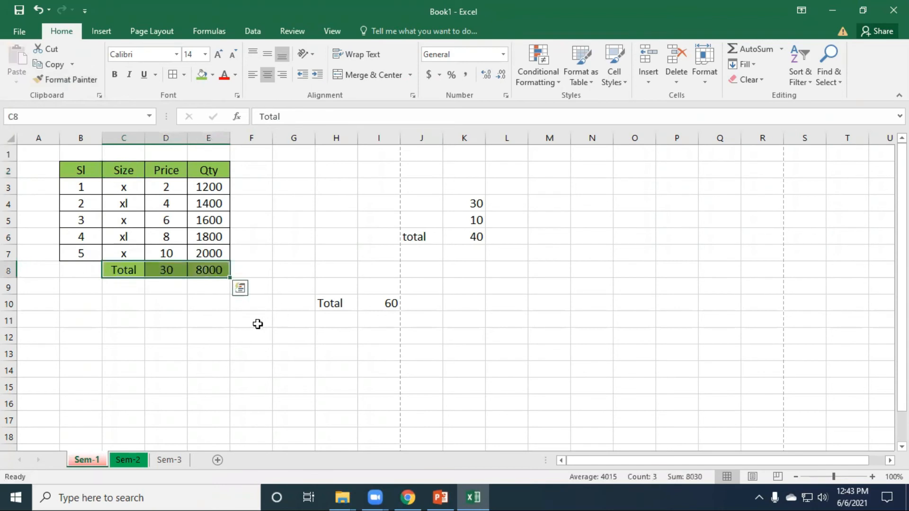
click(213, 331)
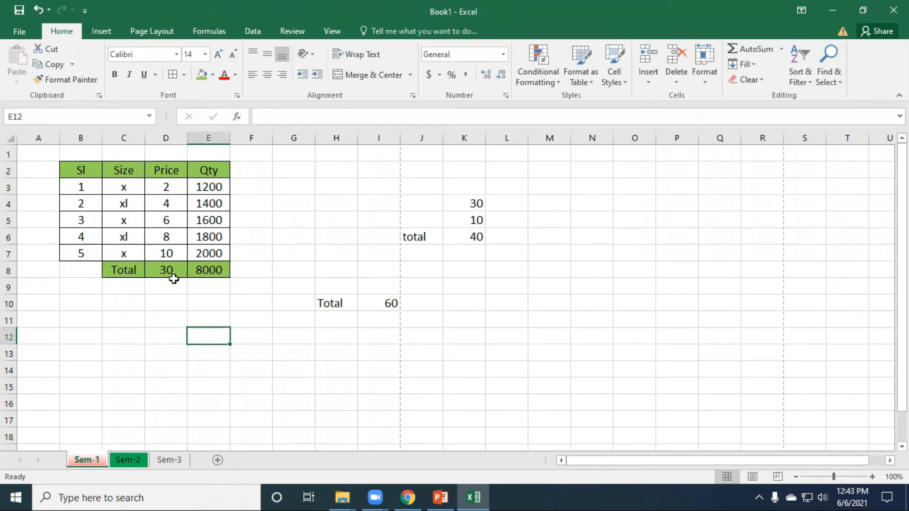
Add the header Discount in F2 and auto-fit column F to its width
click(257, 176)
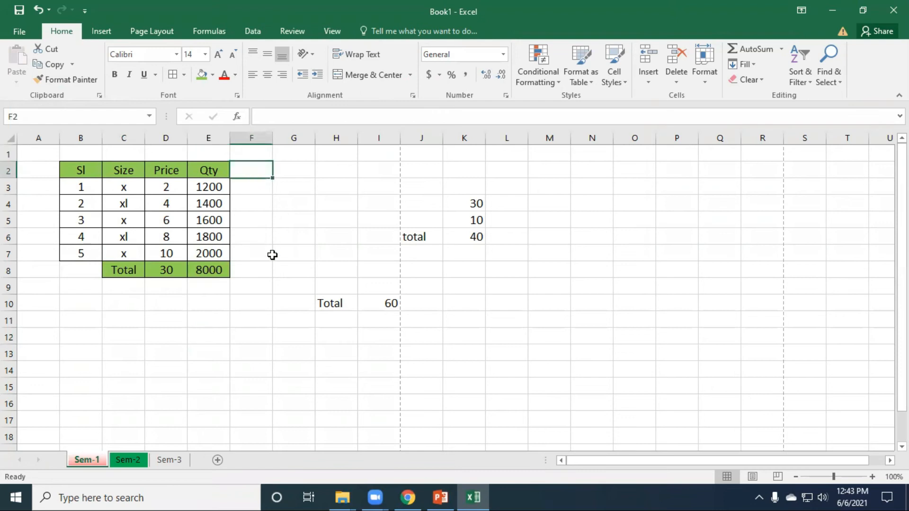
text(Discount)
click(272, 254)
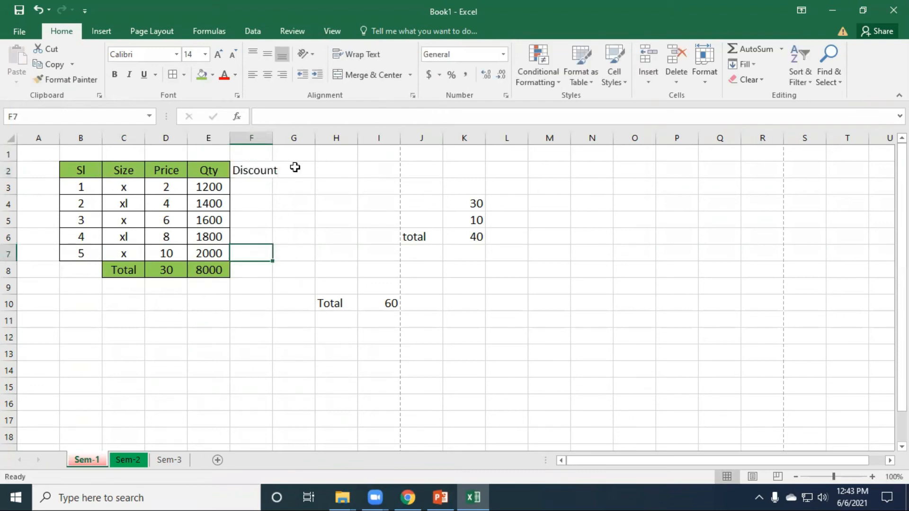
double_click(275, 137)
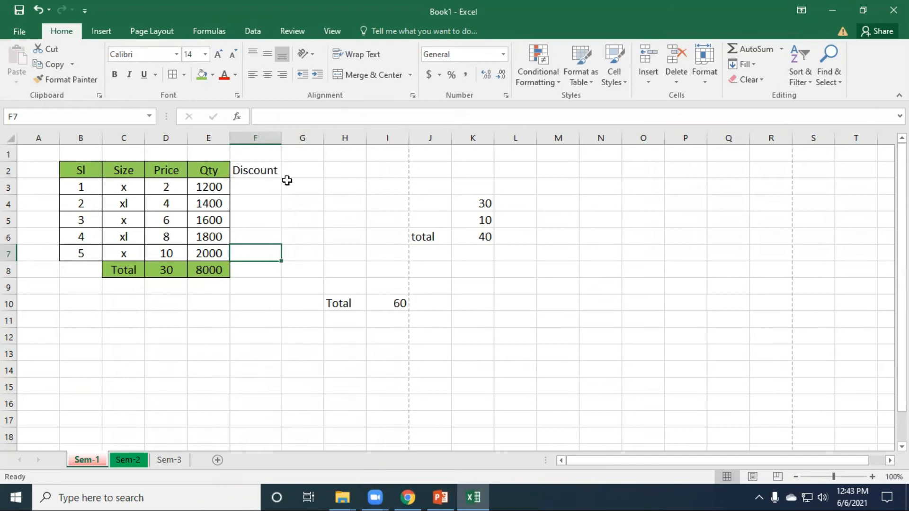
Narrow column F so that it is slightly too small for the Discount header
drag(279, 138, 271, 138)
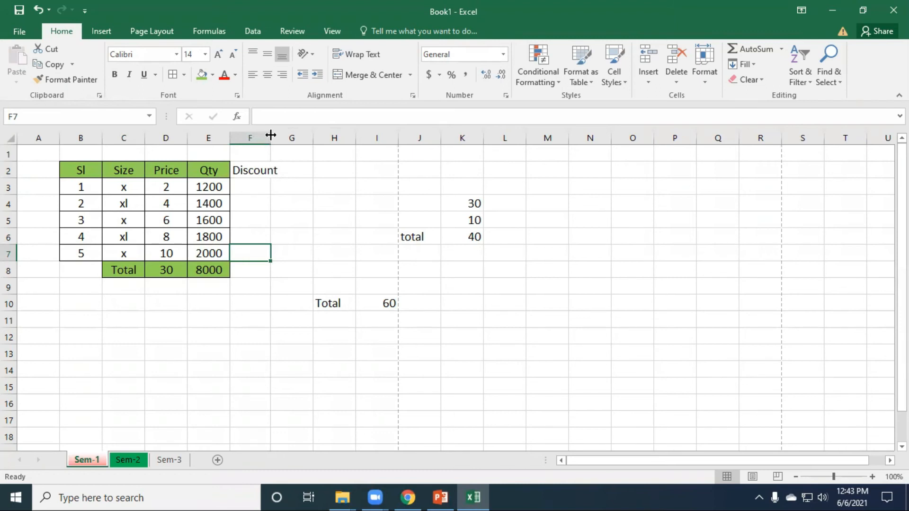
mouse_move(269, 136)
mouse_down()
mouse_move(297, 140)
mouse_move(269, 138)
mouse_up()
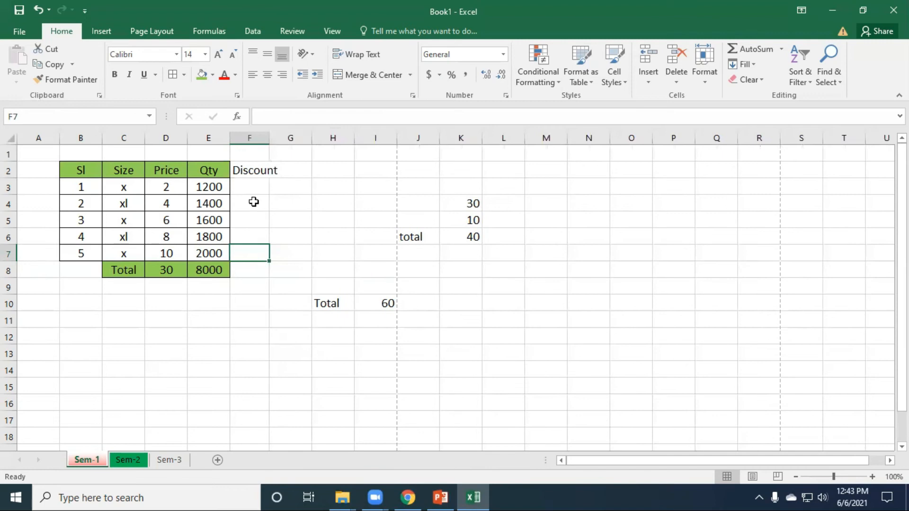
scroll(272, 283, down, 7)
scroll(260, 321, up, 7)
scroll(255, 324, down, 4)
click(252, 273)
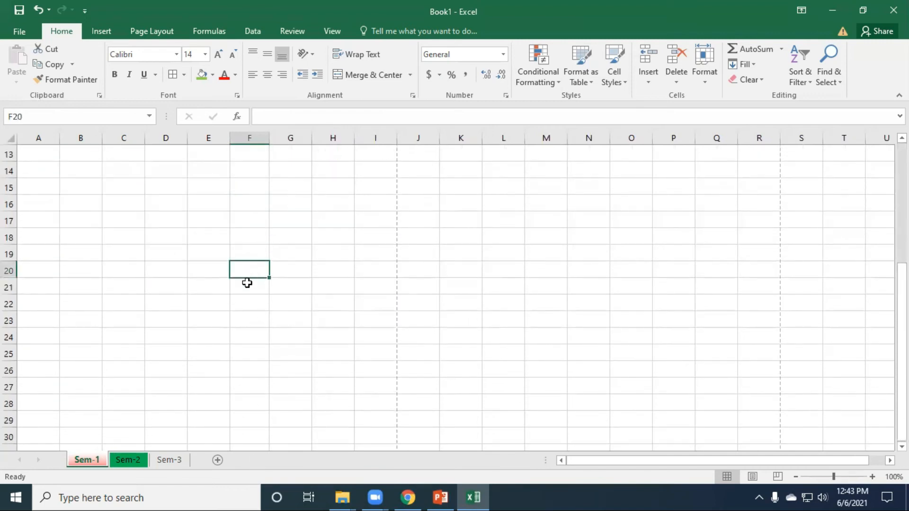
scroll(270, 317, up, 4)
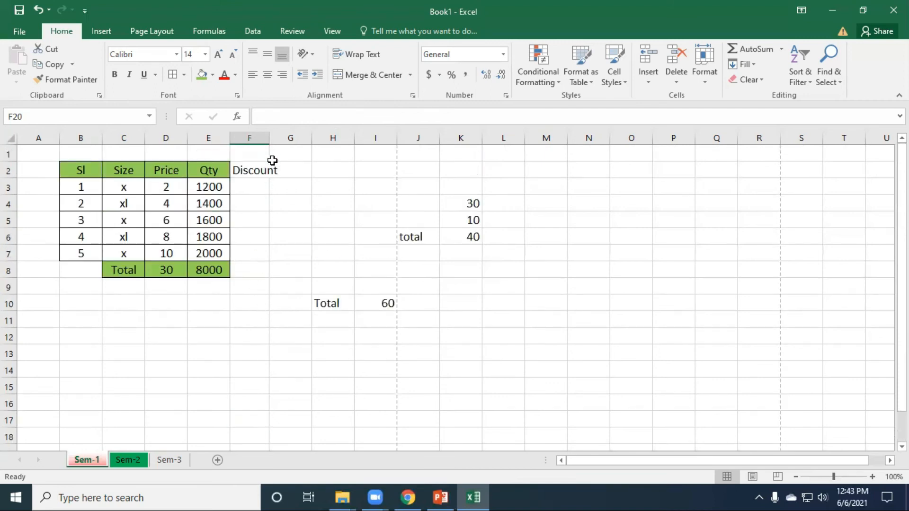
Auto-fit the widths of the Discount column F and the Sl column B to their contents
mouse_move(267, 138)
mouse_down()
mouse_move(290, 137)
mouse_move(267, 137)
mouse_up()
double_click(266, 137)
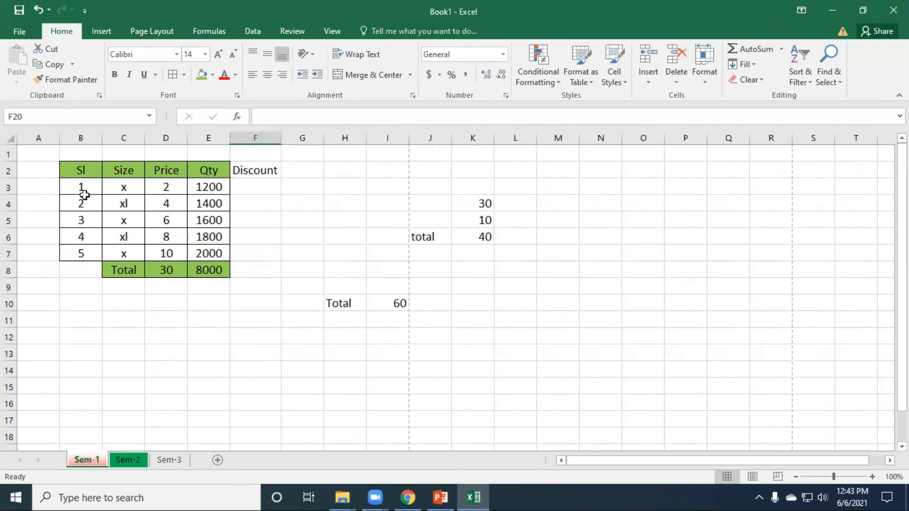
double_click(101, 134)
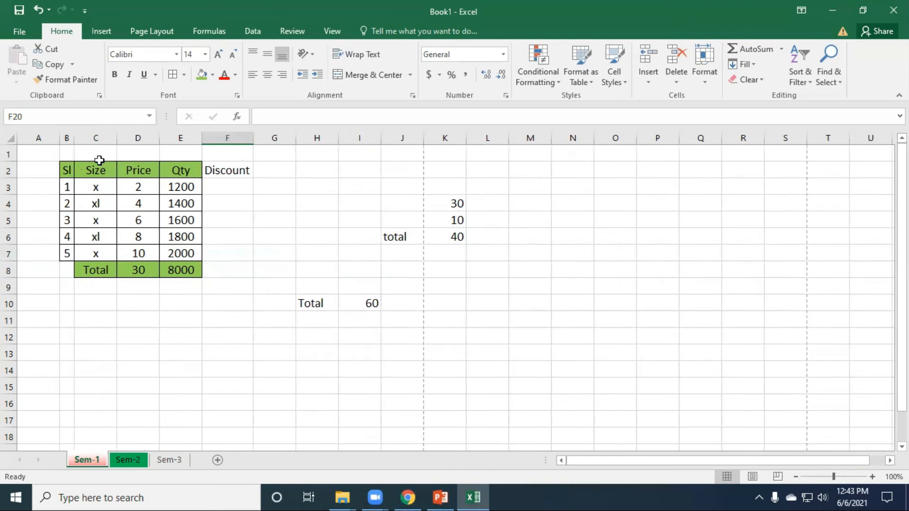
Widen the Sl column B and the Qty column E, and auto-fit the Size column C and Price column D
drag(70, 137, 94, 138)
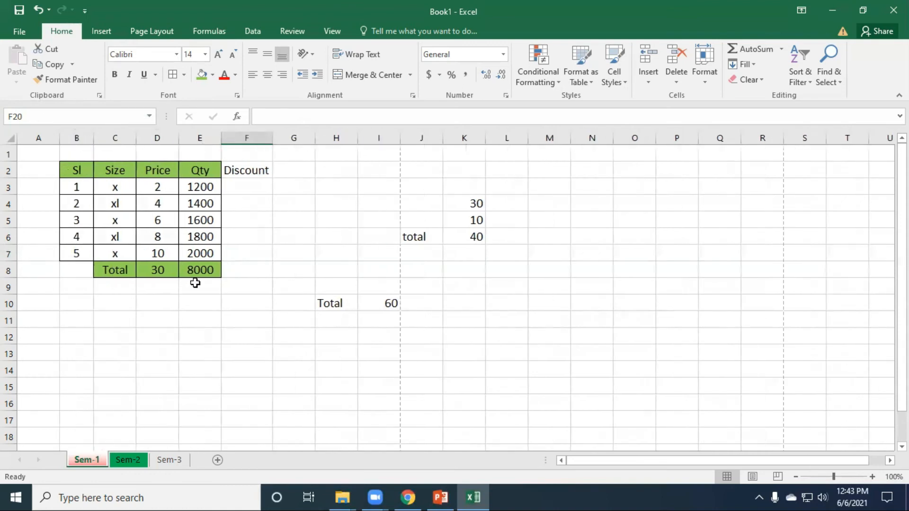
double_click(178, 134)
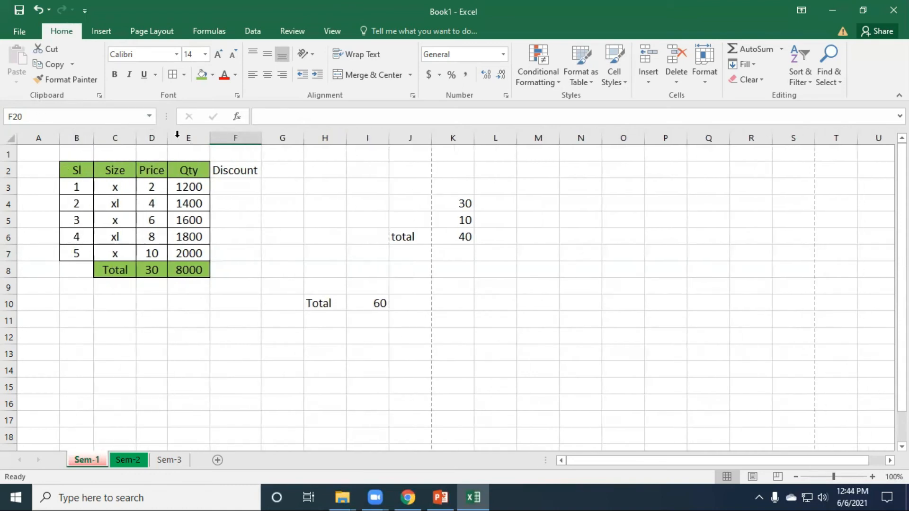
double_click(209, 140)
drag(134, 139, 214, 138)
double_click(134, 138)
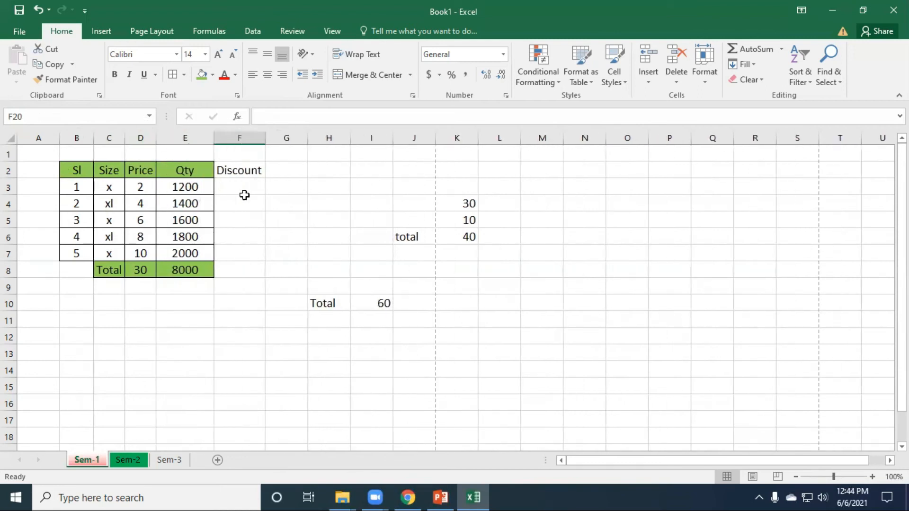
Replace the Discount header in F2 with Total
click(257, 189)
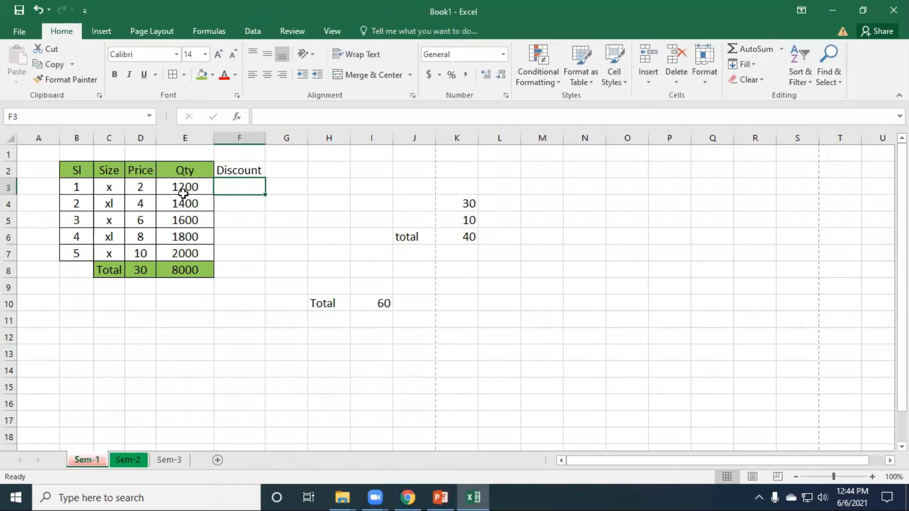
click(243, 173)
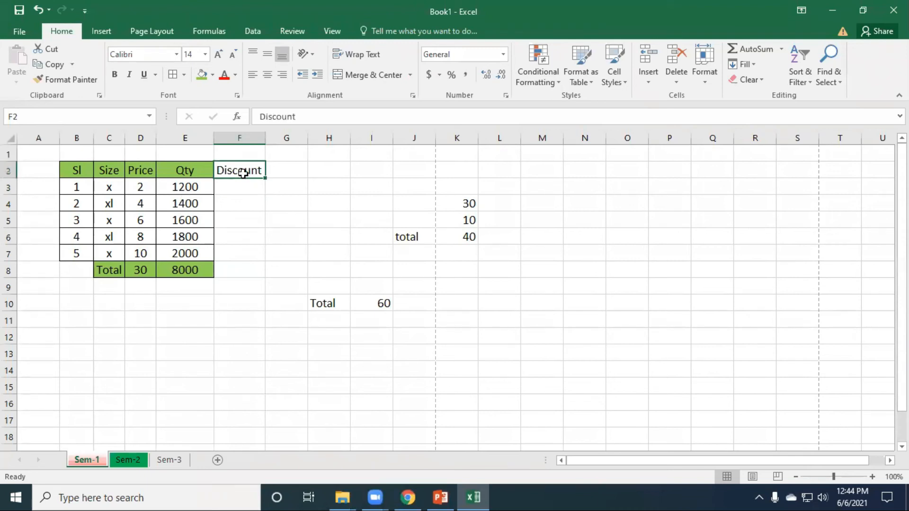
text(Total)
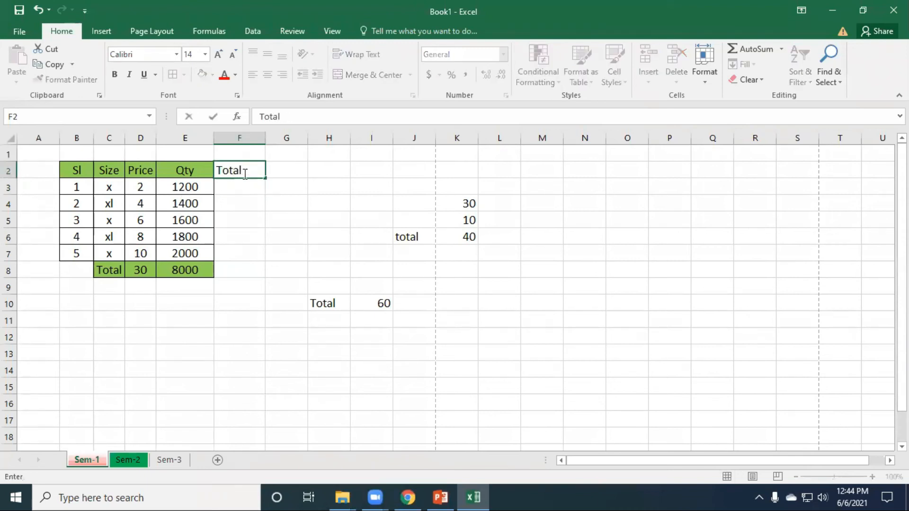
click(249, 187)
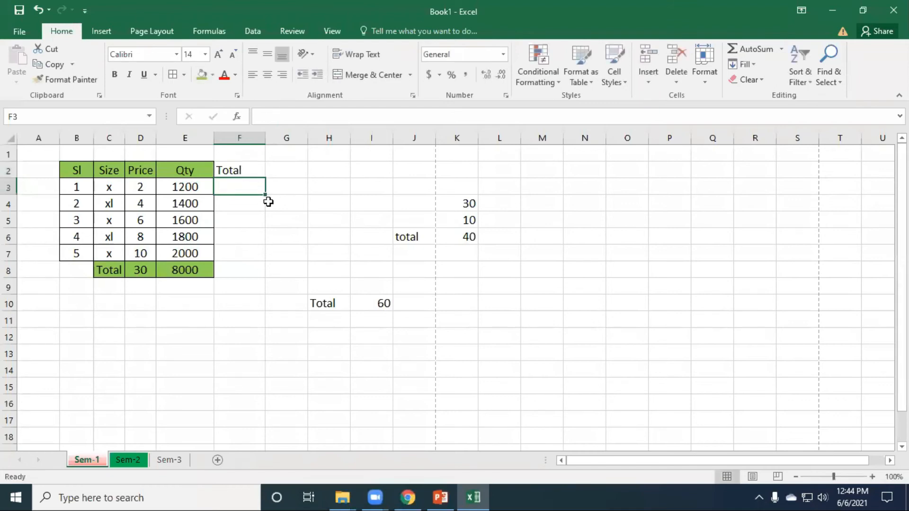
Examine the first row's Price in D3 and Qty in E3 alongside the empty Total cell F3
click(148, 190)
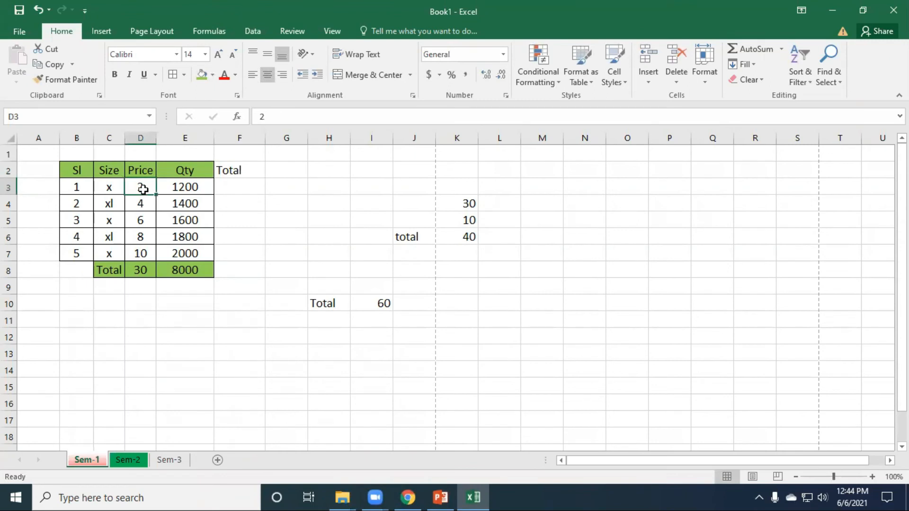
click(190, 187)
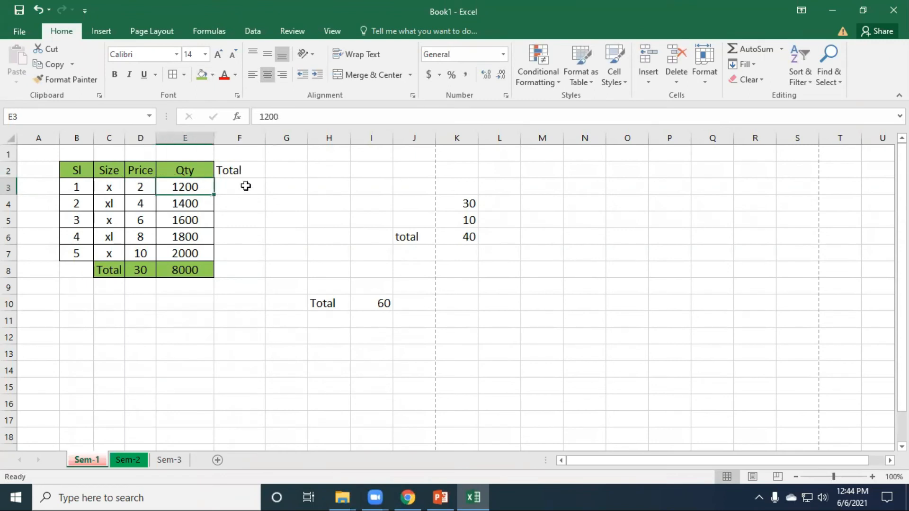
click(245, 186)
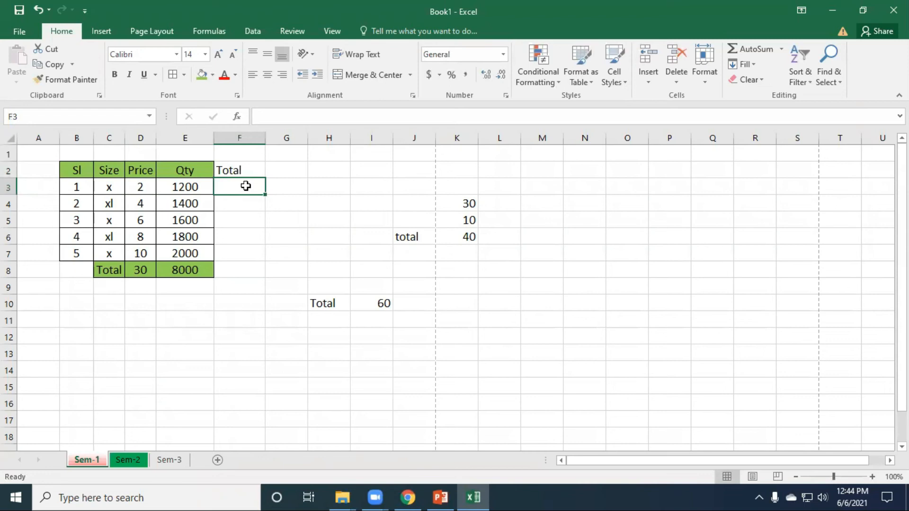
click(150, 189)
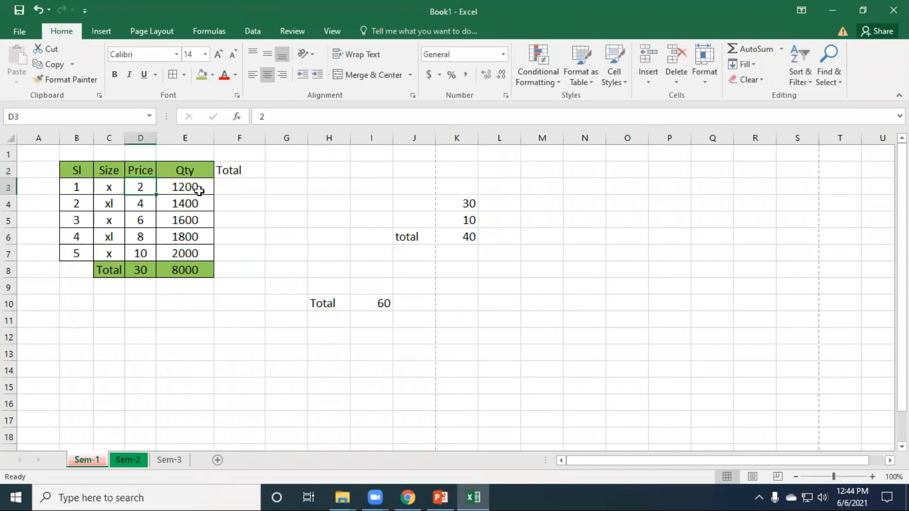
click(229, 185)
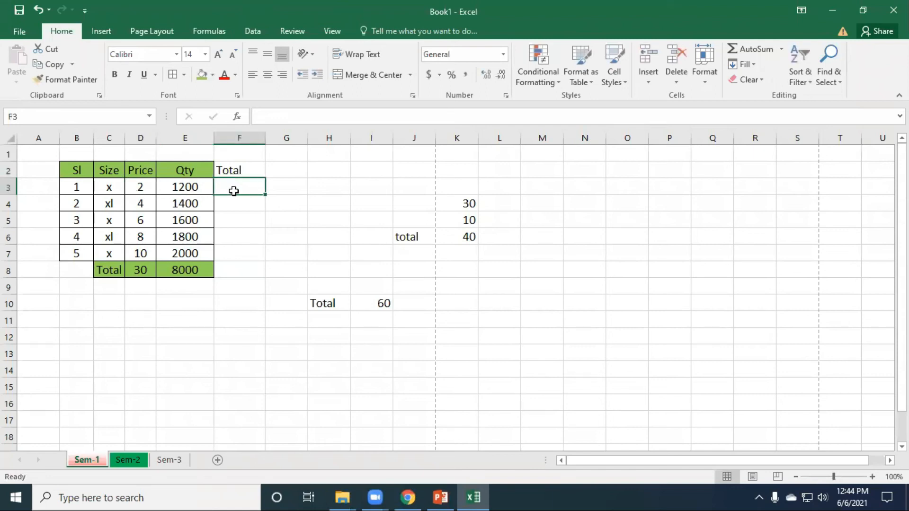
click(140, 191)
click(184, 191)
click(133, 190)
click(181, 189)
click(137, 188)
click(184, 187)
click(239, 187)
Clear the total in K6 beside the separate total label, leaving the cell without a new formula
click(465, 232)
key(Delete)
text(=)
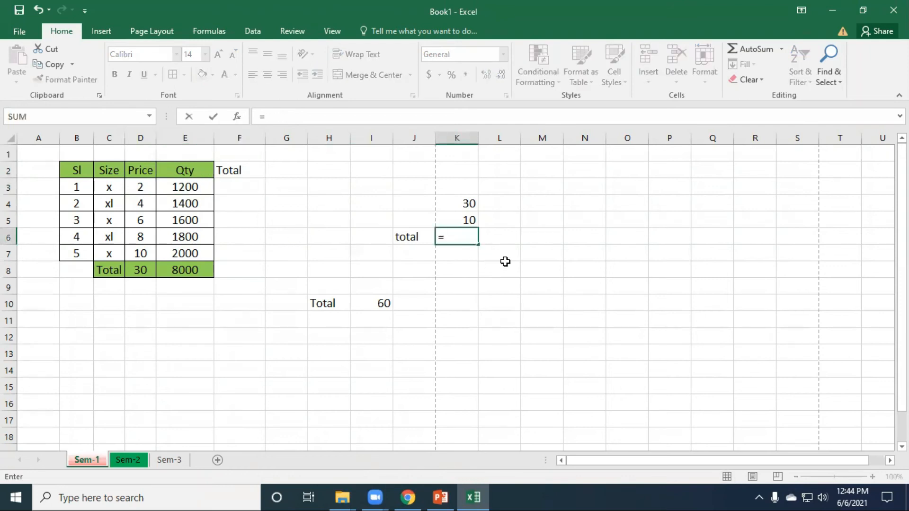
key(Escape)
Review which cells, D3 and E3, have to be multiplied for the first row's Total
click(244, 188)
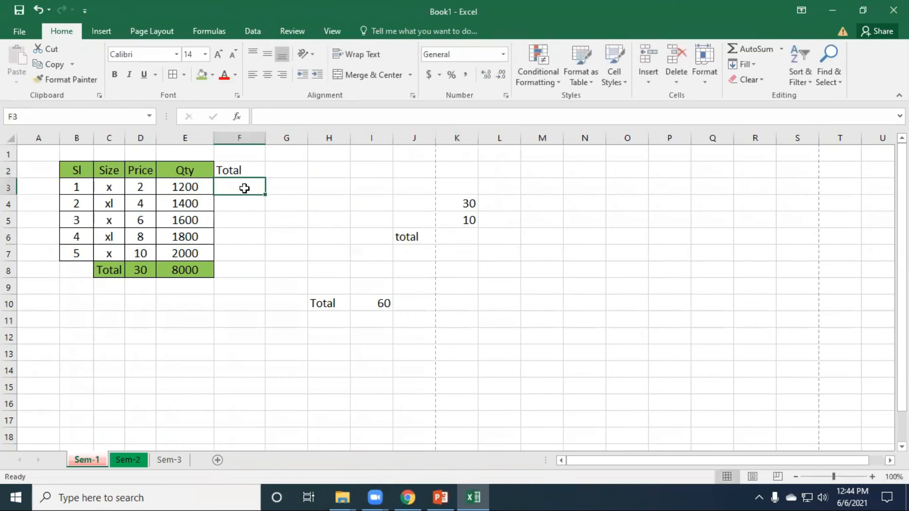
click(139, 187)
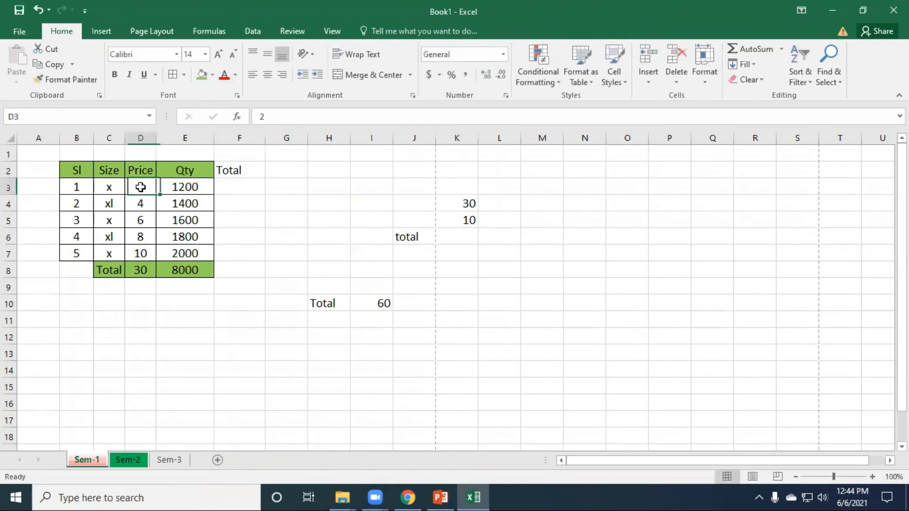
click(191, 188)
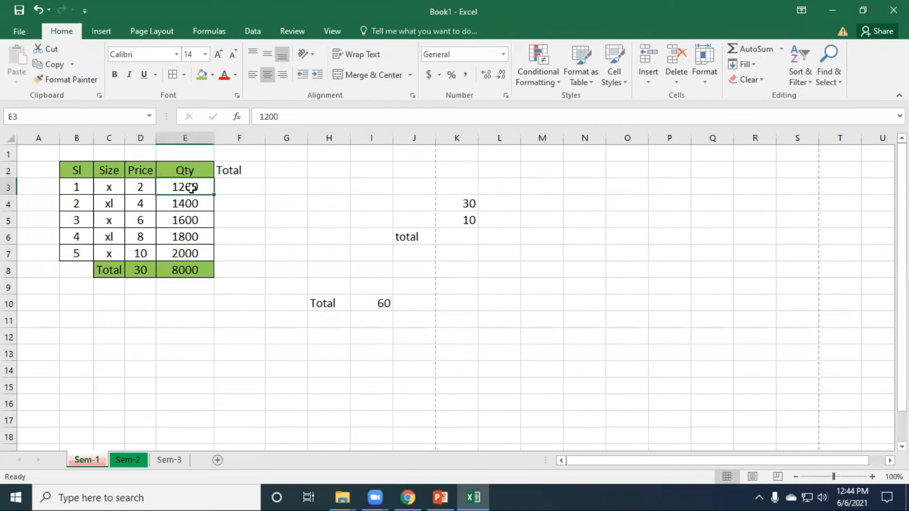
click(145, 187)
click(188, 187)
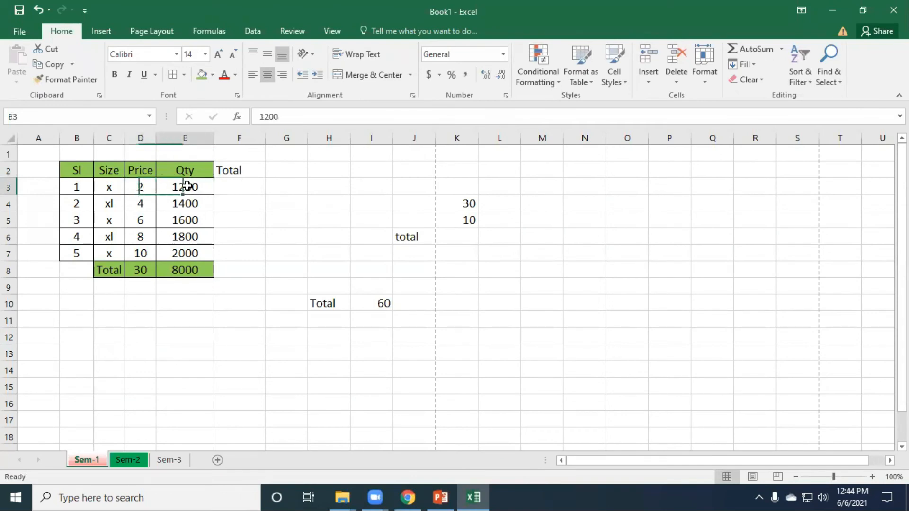
click(250, 188)
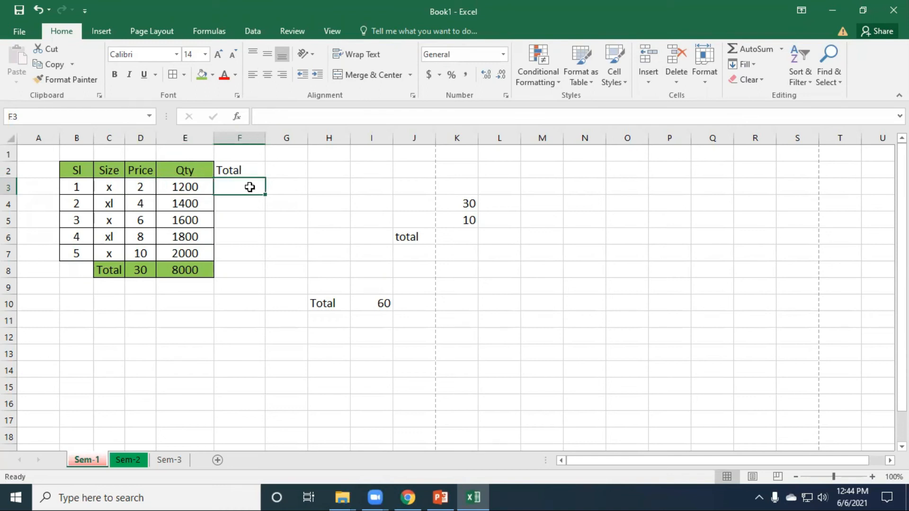
click(141, 187)
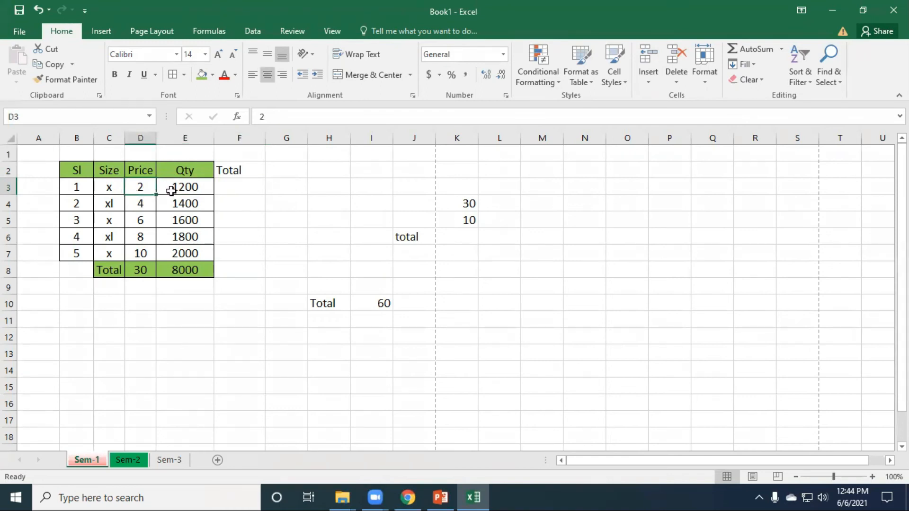
click(189, 188)
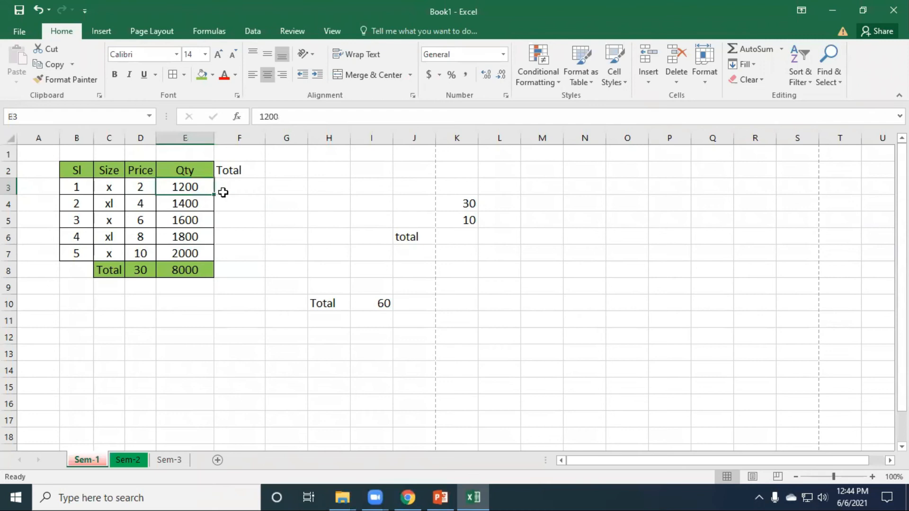
Calculate the first row's Total in F3 with the formula =D3*E3
click(240, 187)
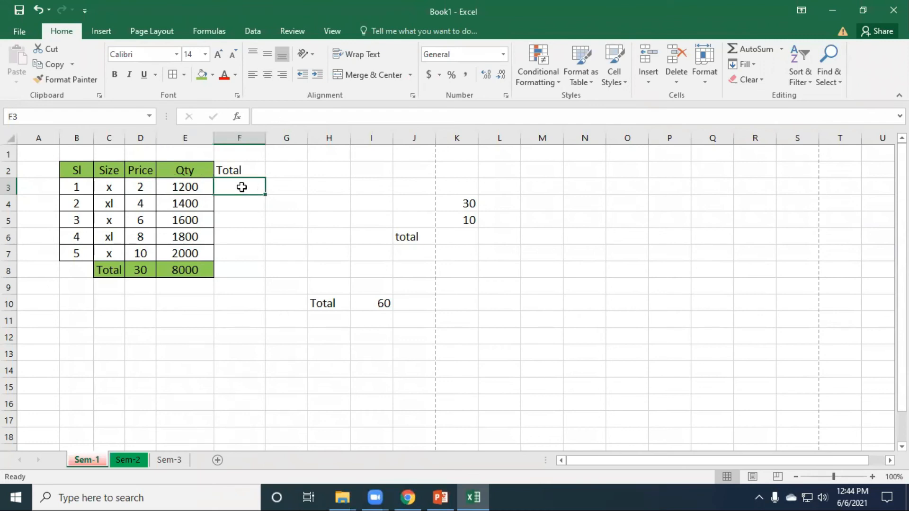
text(=)
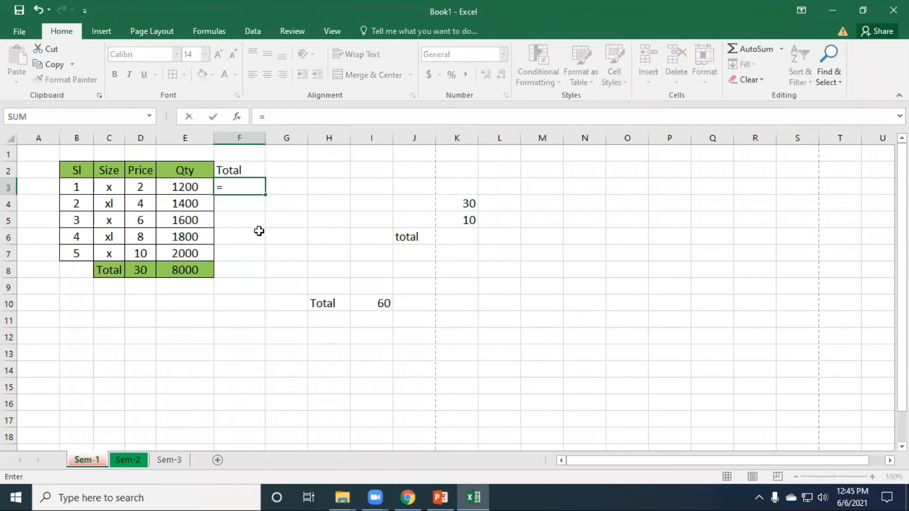
click(144, 186)
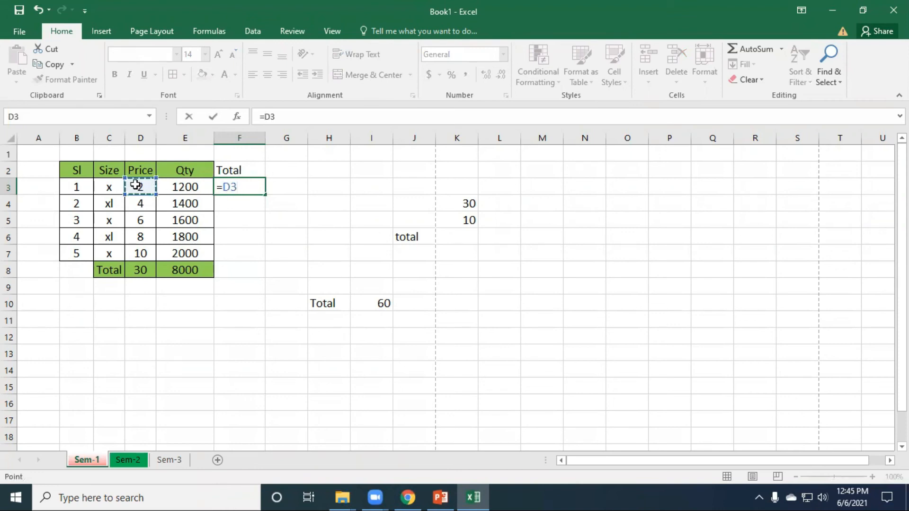
text(*)
click(191, 185)
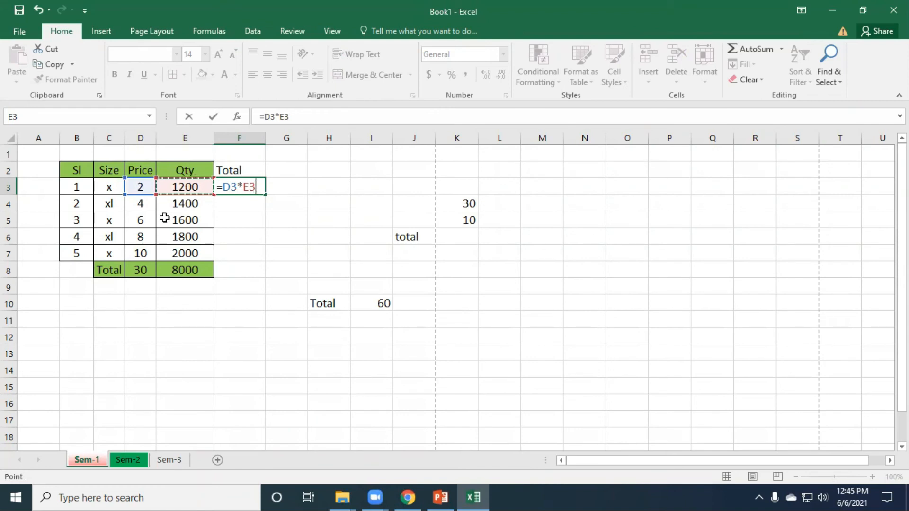
key(Return)
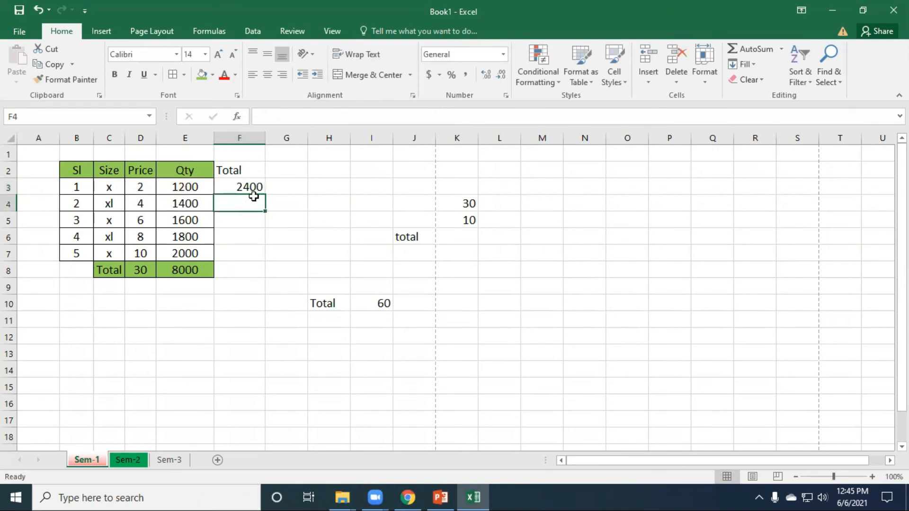
click(255, 187)
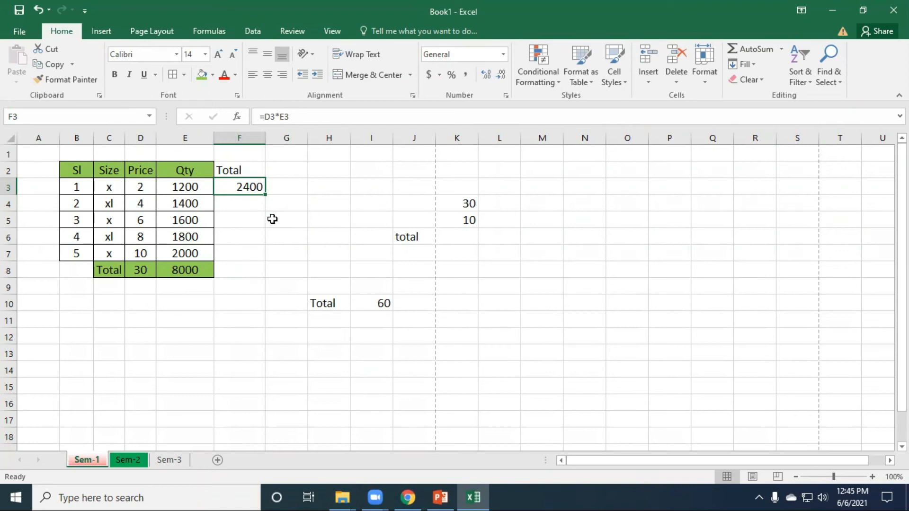
click(241, 204)
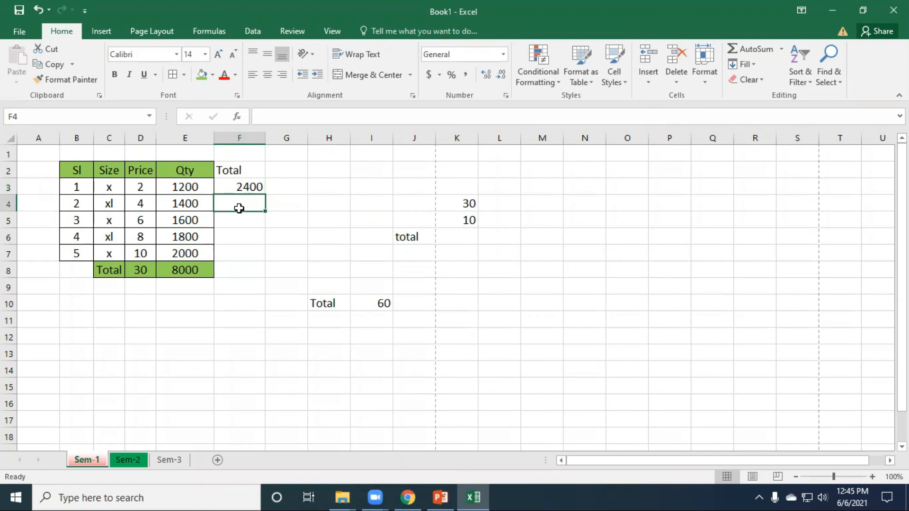
text(=)
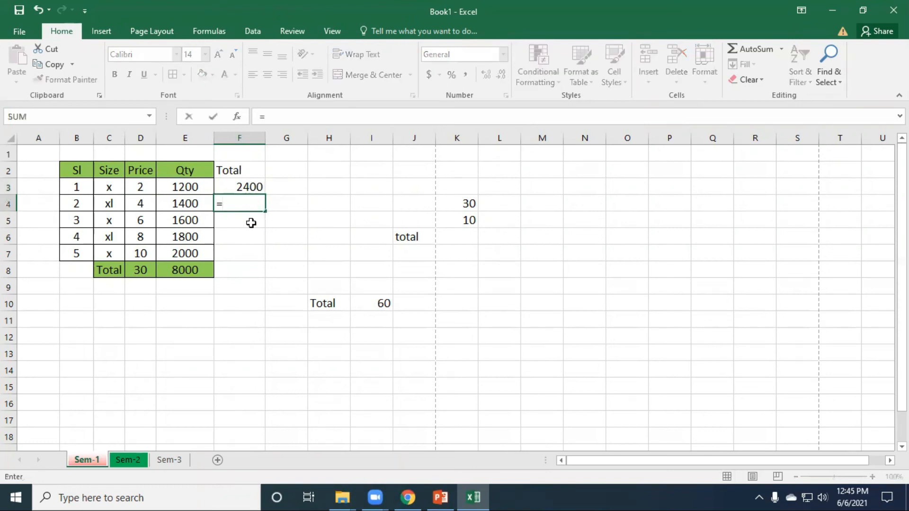
click(143, 202)
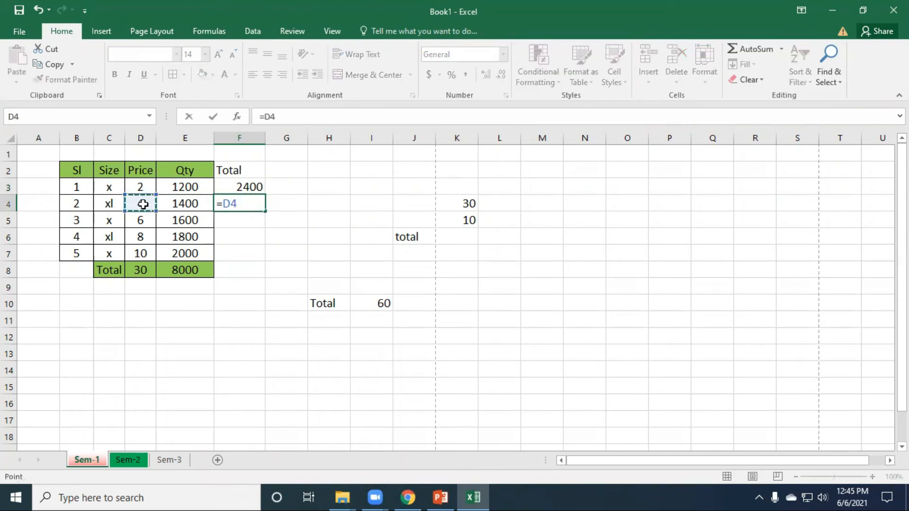
key(Escape)
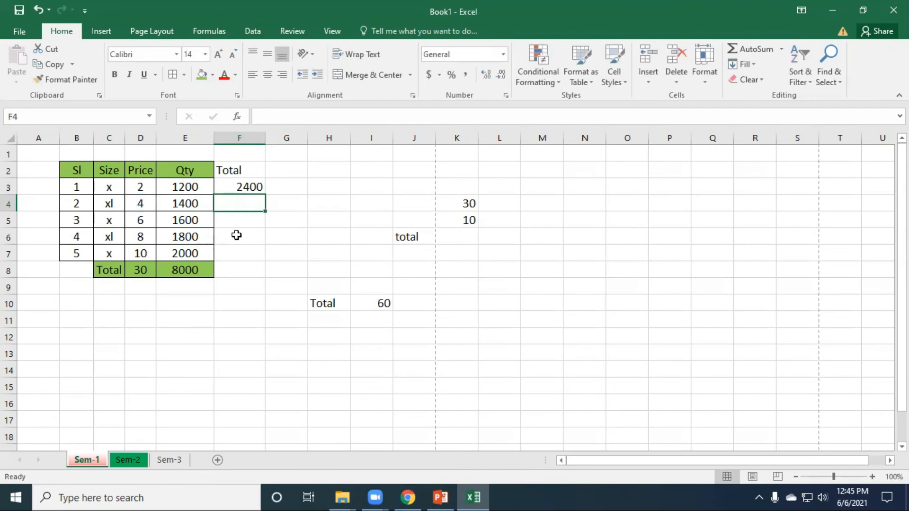
Fill the multiplication formula from F3 down through F7 for the remaining rows
click(251, 187)
drag(266, 194, 266, 262)
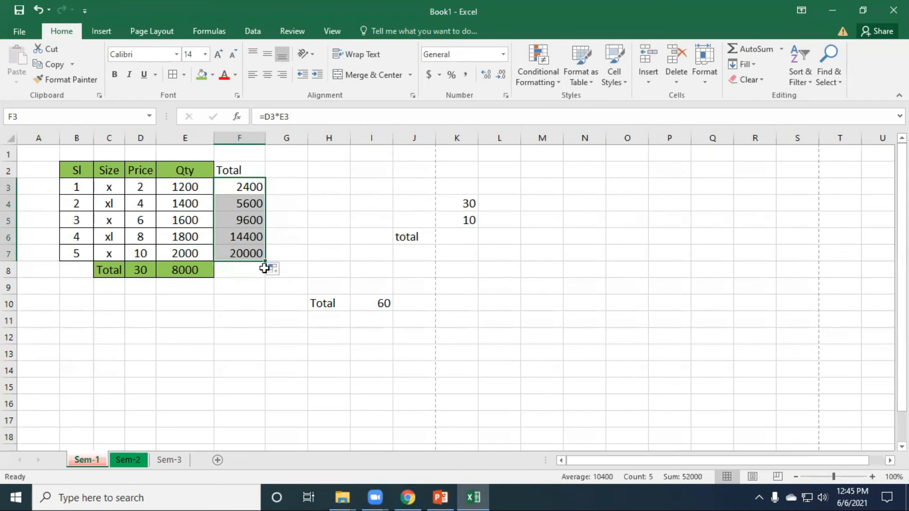
click(244, 185)
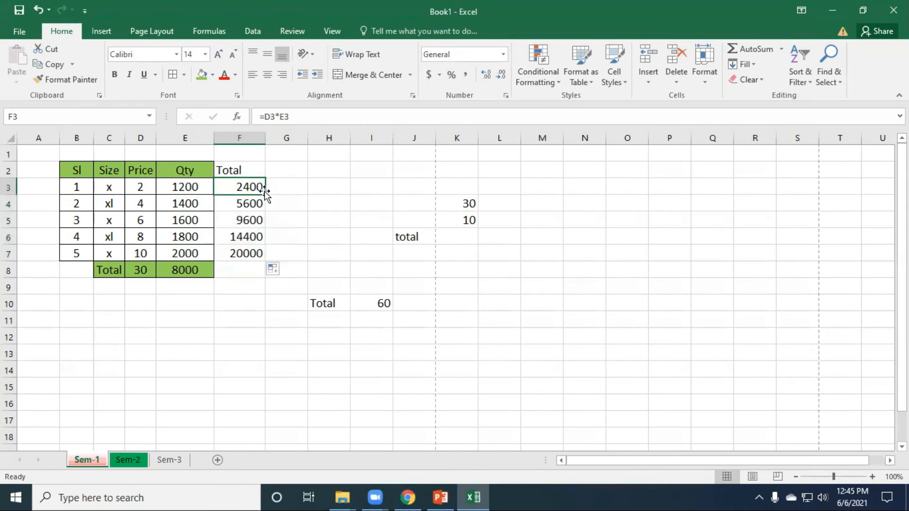
drag(266, 195, 266, 262)
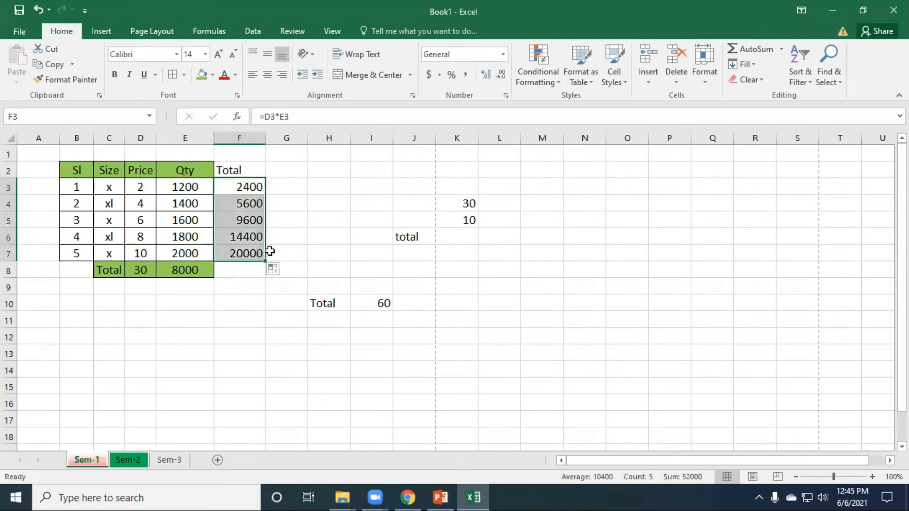
click(311, 221)
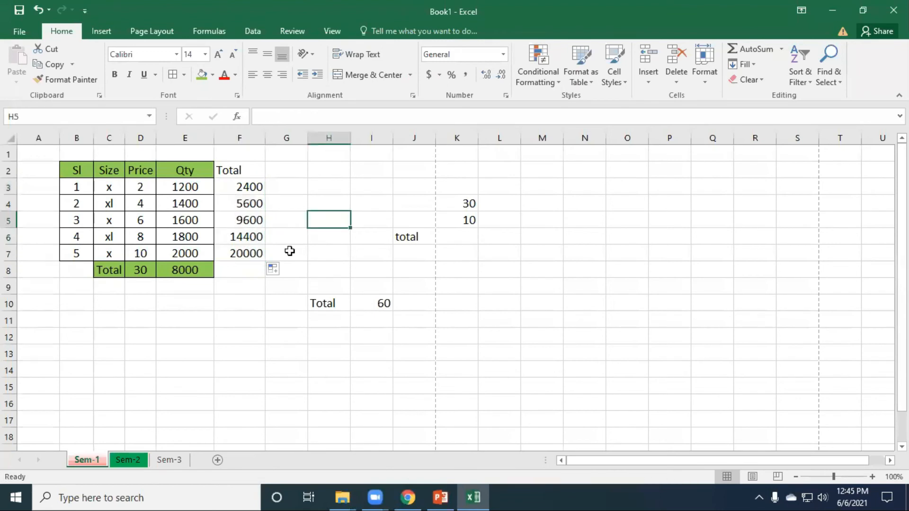
Examine the Total values in F3:F7 and the empty cell F8 beneath them where their sum belongs
click(247, 269)
click(318, 286)
click(250, 273)
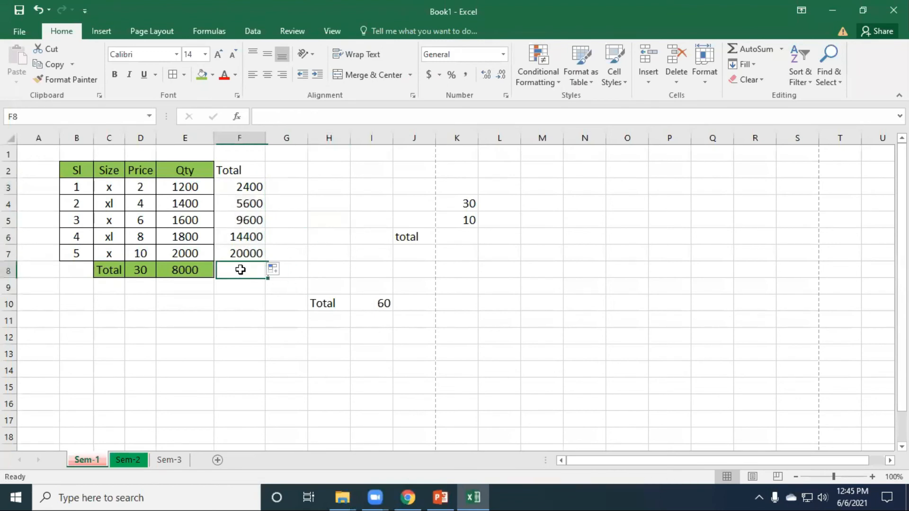
click(251, 186)
click(239, 257)
click(240, 269)
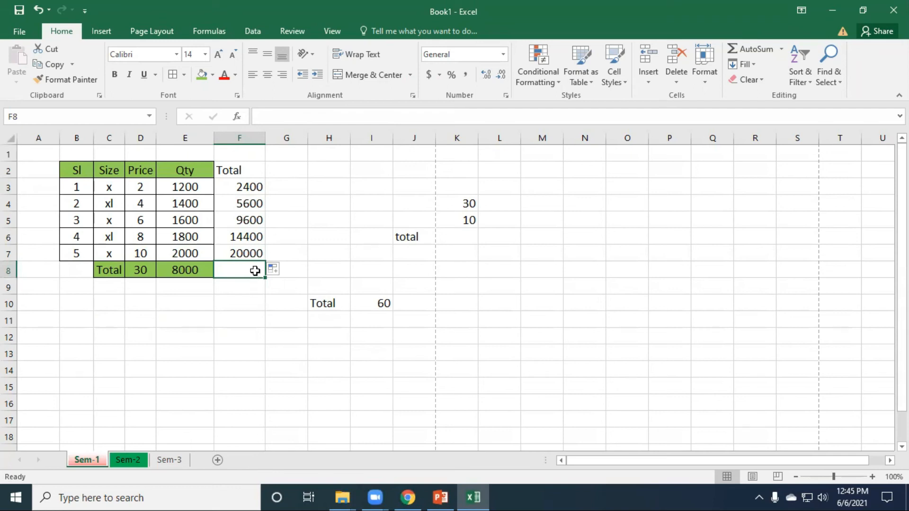
click(352, 255)
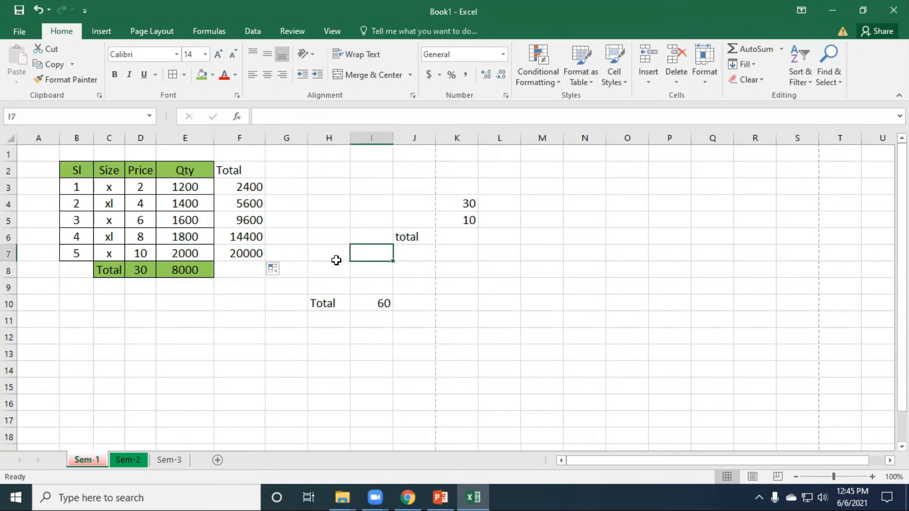
Try AutoSum twice in F8 to total F3:F7, clearing the result after each attempt
click(192, 270)
click(236, 268)
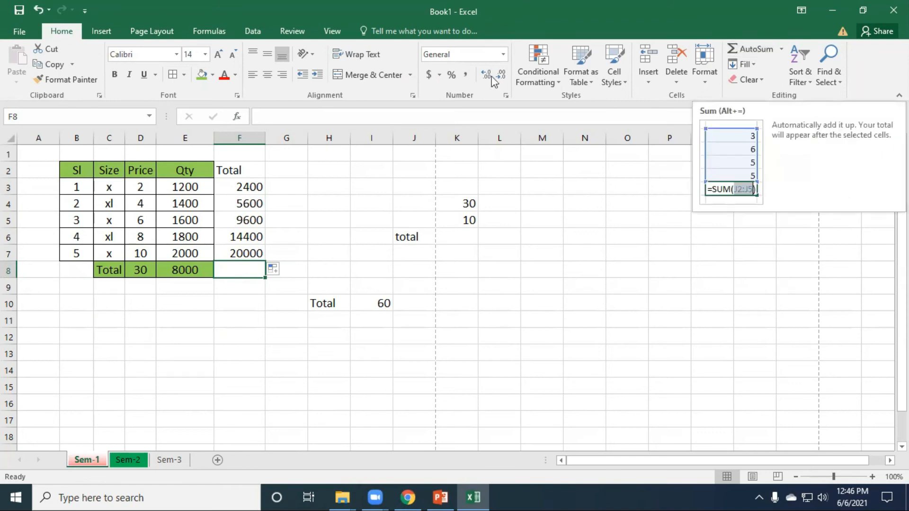
double_click(735, 52)
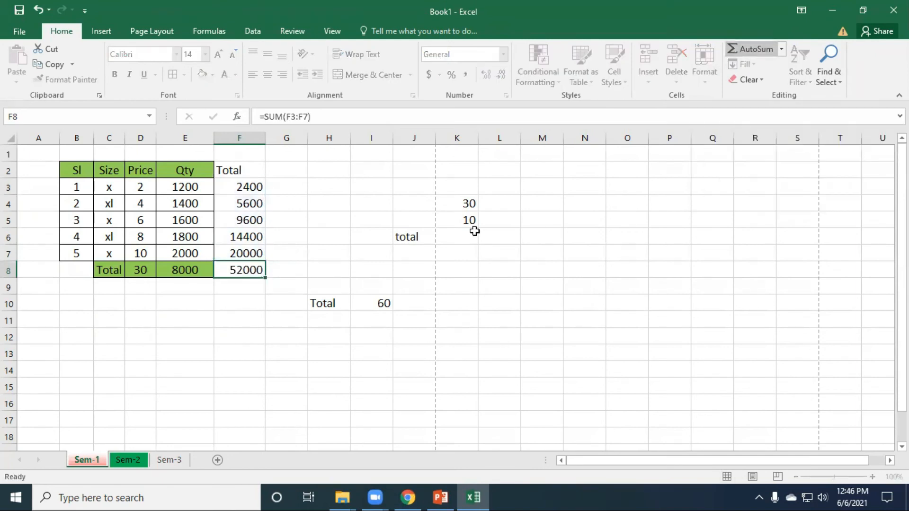
key(Delete)
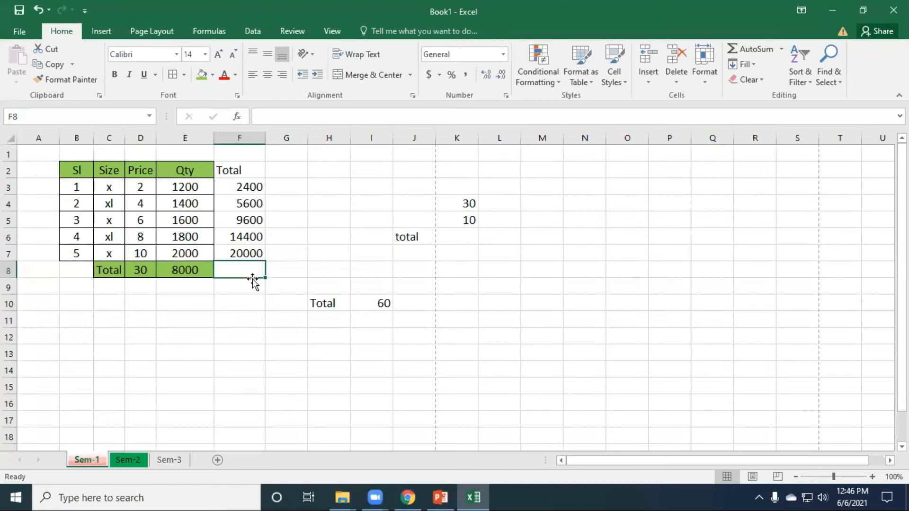
click(750, 51)
click(749, 50)
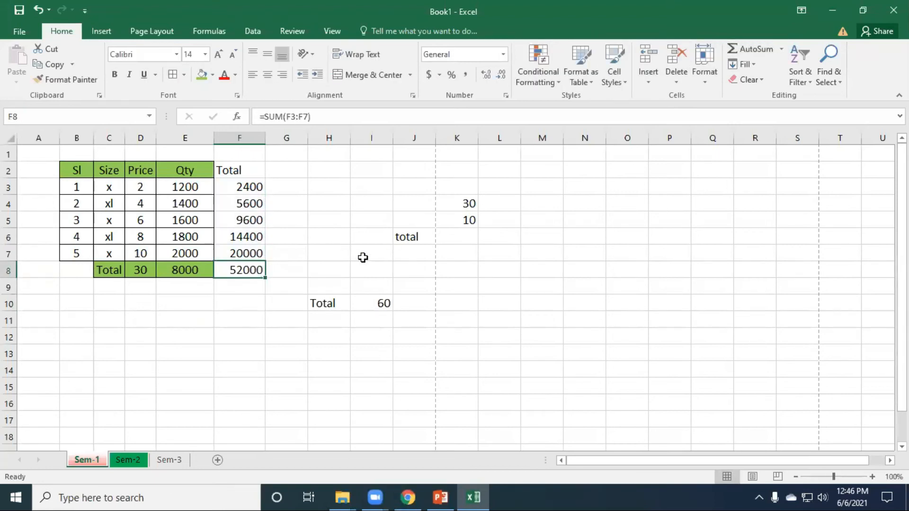
key(Delete)
Extend the Qty total's SUM formula and green formatting from E8 across to F8
click(208, 274)
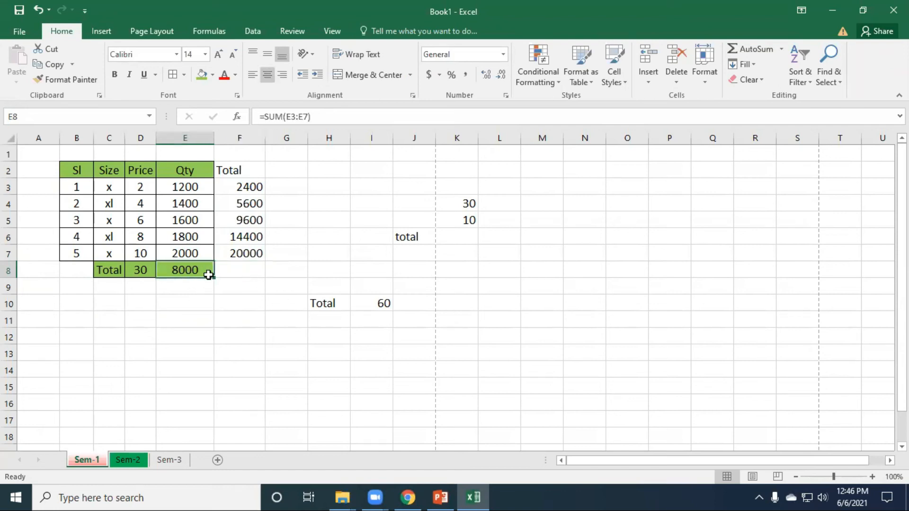
drag(213, 280, 256, 275)
click(183, 269)
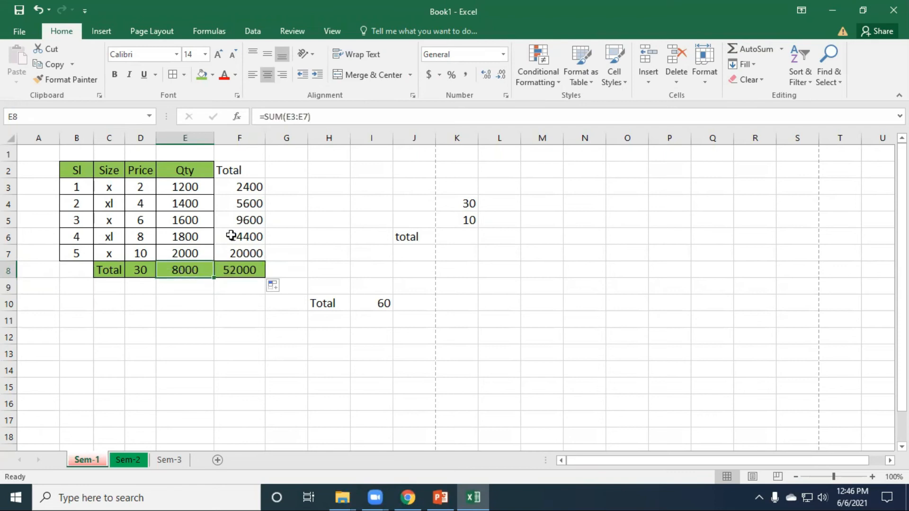
drag(213, 278, 248, 272)
click(249, 272)
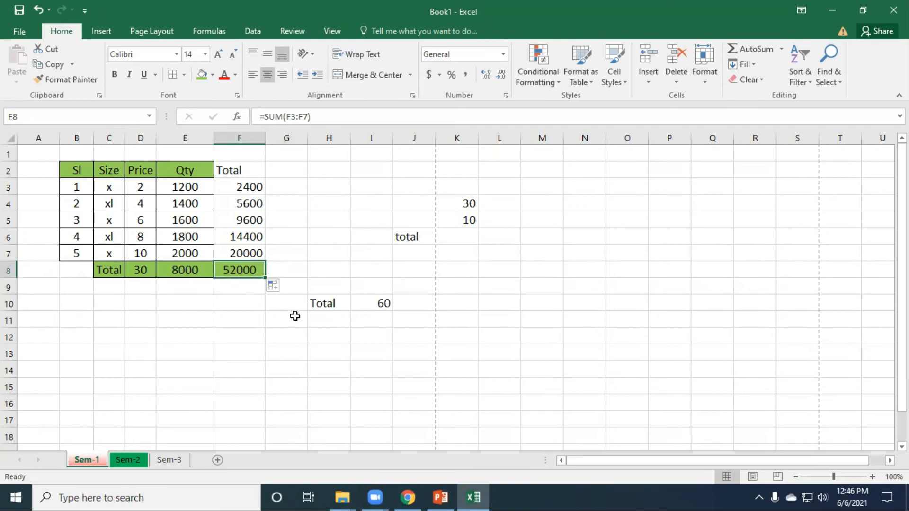
Clear the contents of F8 and total the column above again with AutoSum as =SUM(F3:F7)
key(Delete)
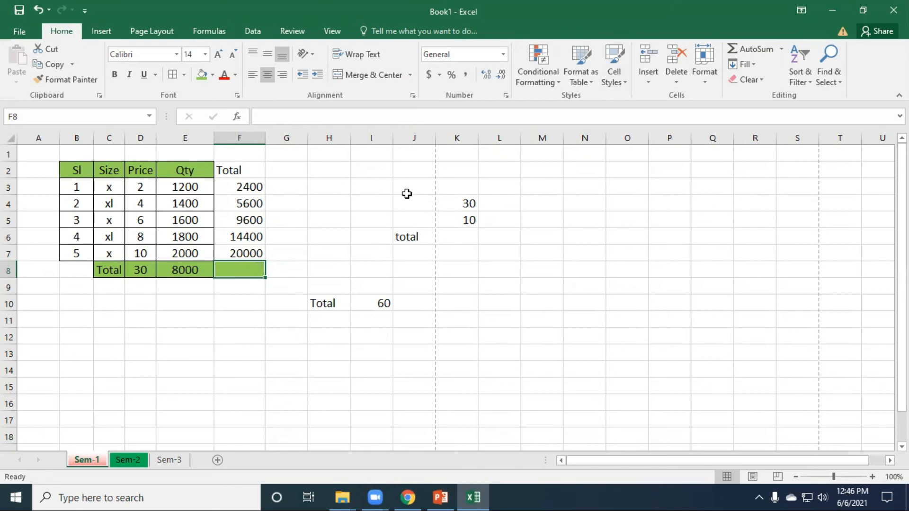
click(735, 52)
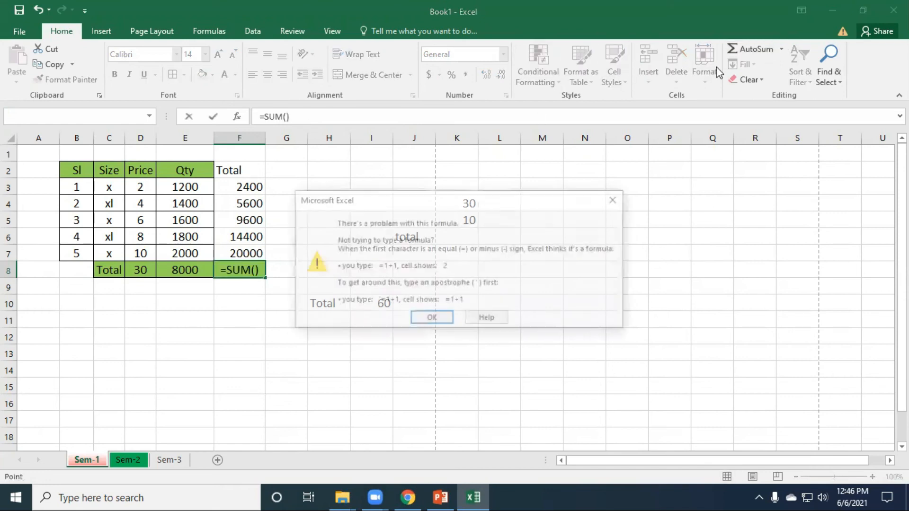
click(431, 318)
key(Escape)
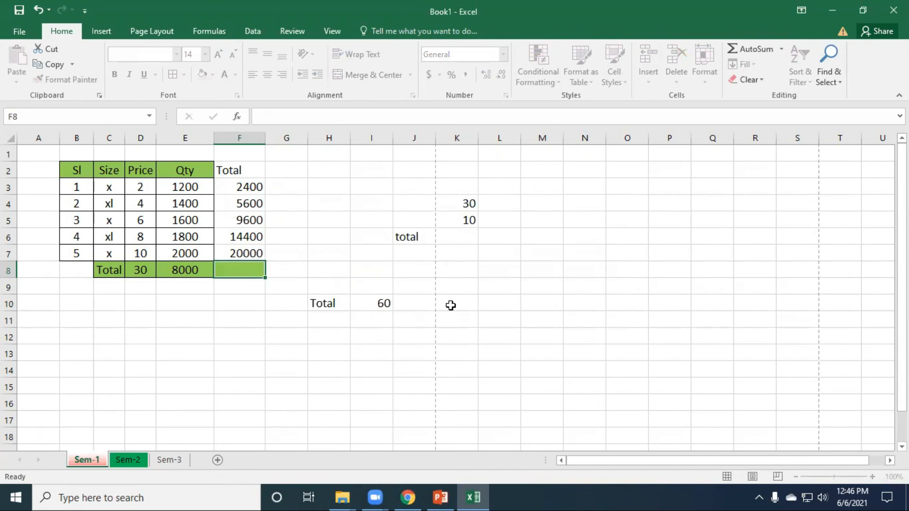
double_click(758, 51)
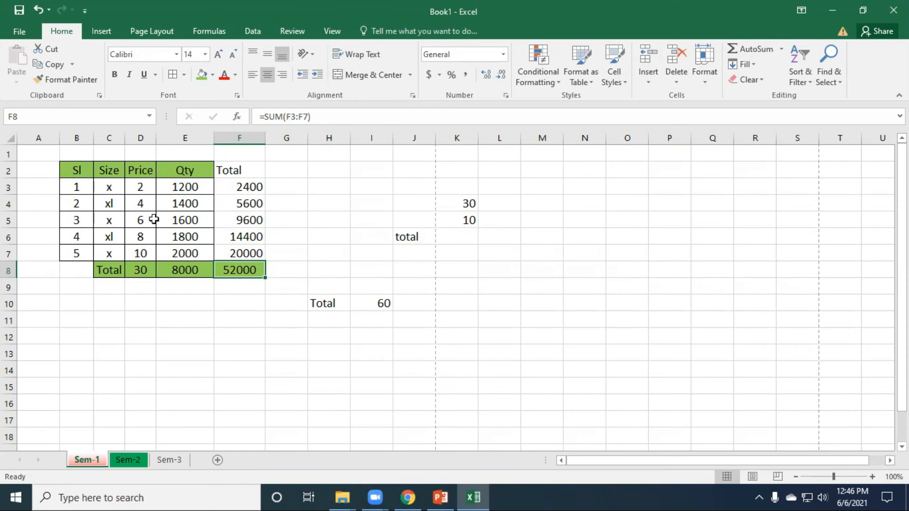
Copy the cell formatting of D5 onto the Total column cells F2:F7 with Format Painter
click(137, 216)
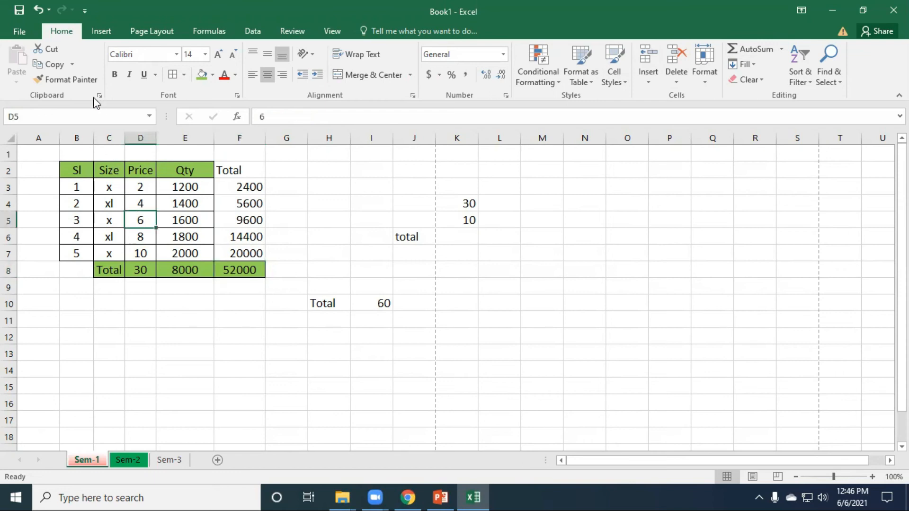
click(85, 82)
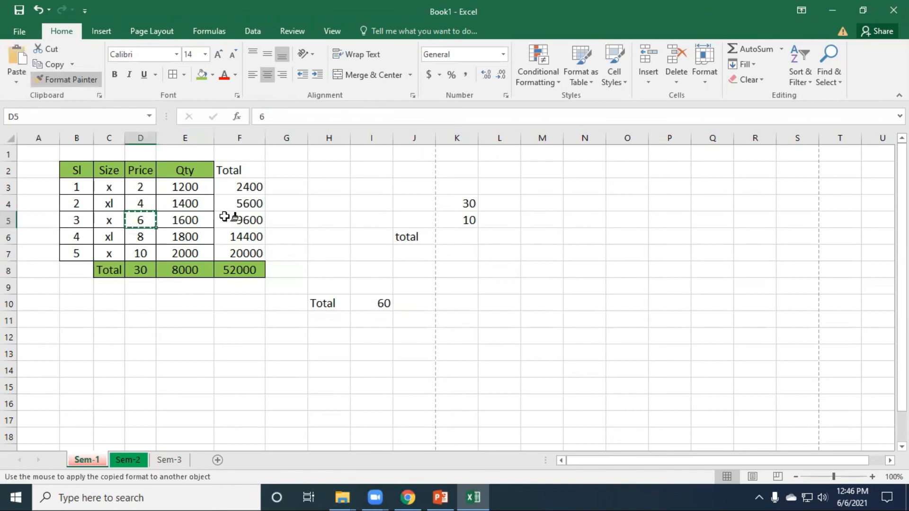
drag(256, 171, 254, 253)
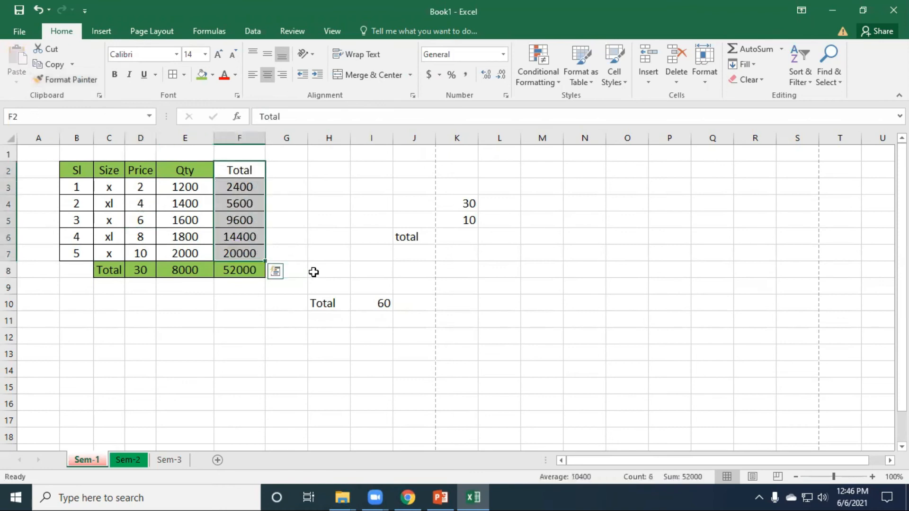
click(346, 233)
Copy the green header formatting of the Qty cell E2 onto the Total header in F2 with Format Painter
click(238, 170)
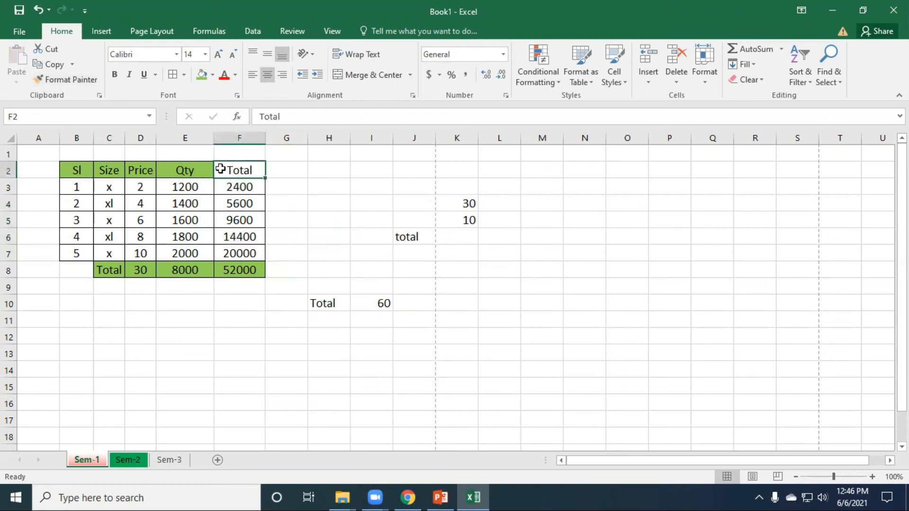
click(177, 171)
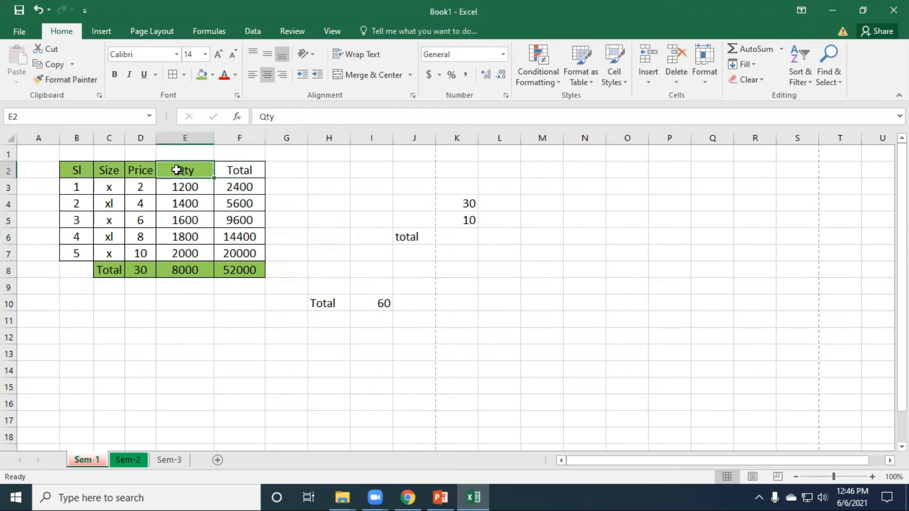
click(65, 81)
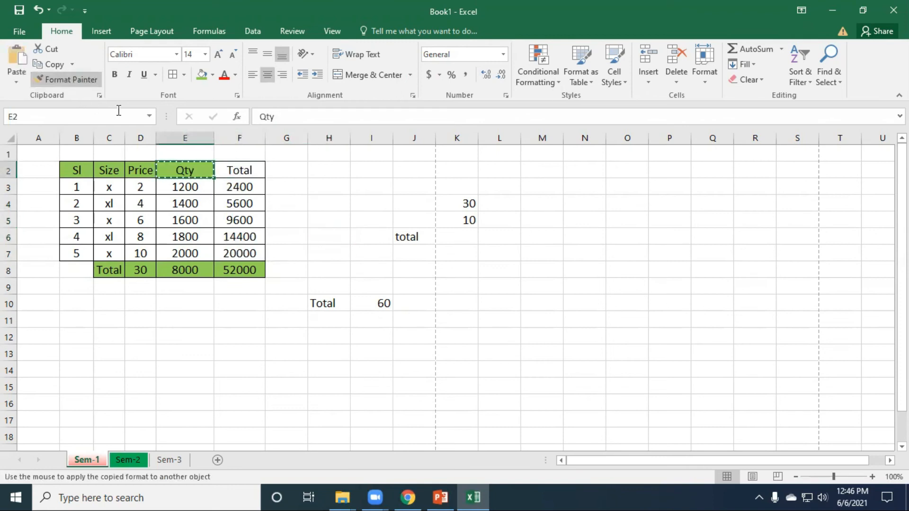
click(240, 172)
Clear the leftover practice labels and numbers from the range H4:L10
drag(332, 202, 499, 300)
key(Delete)
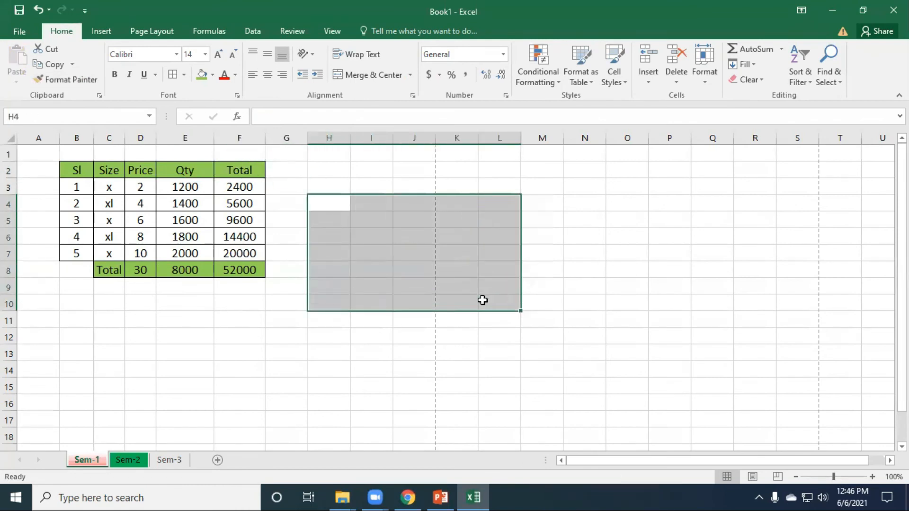
Enter the header Discount in G2 and autofit column G to its text
click(293, 177)
text(Discount)
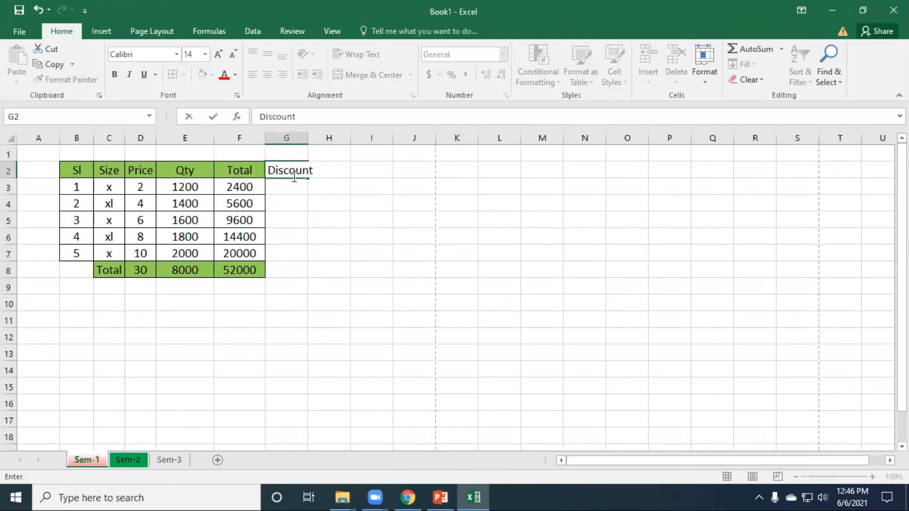
click(303, 203)
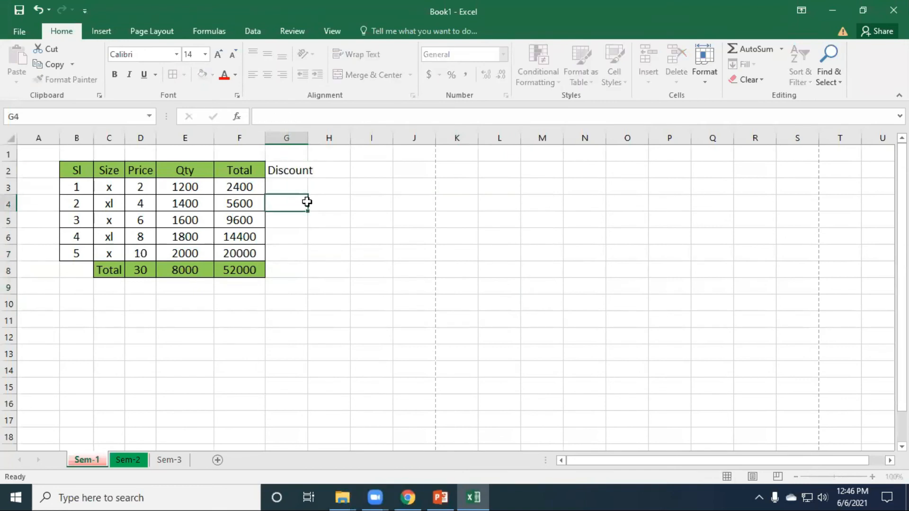
double_click(308, 142)
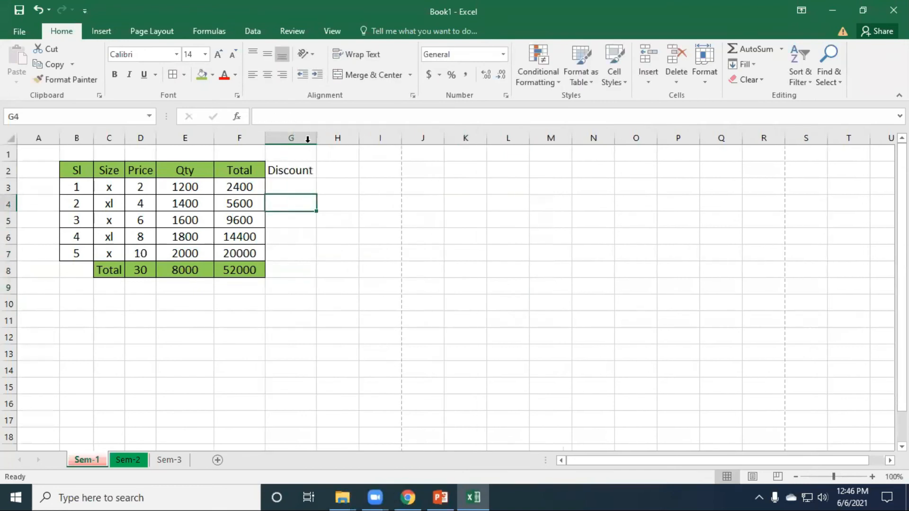
click(306, 186)
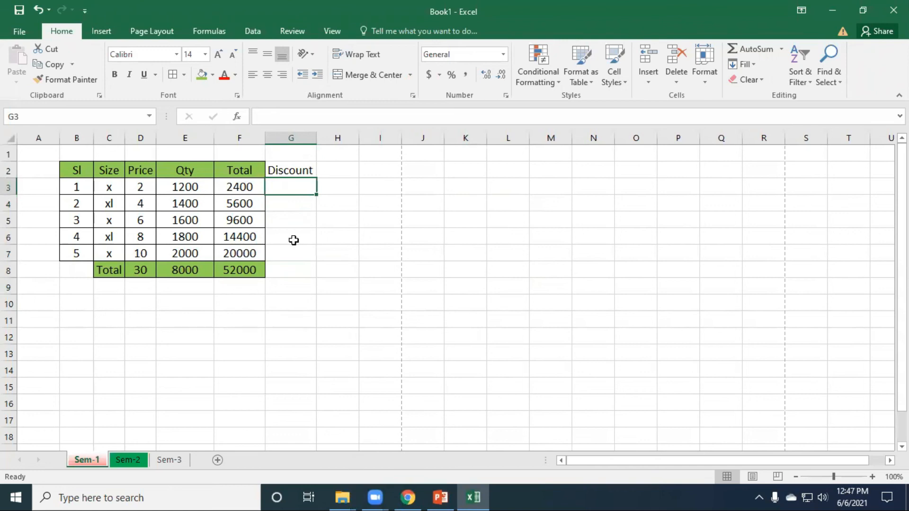
click(317, 138)
click(317, 138)
click(317, 138)
click(315, 138)
text(=)
key(Escape)
Insert a comment on the Discount header in G2 containing only the text Totak*10%, and shrink its box to fit
click(297, 168)
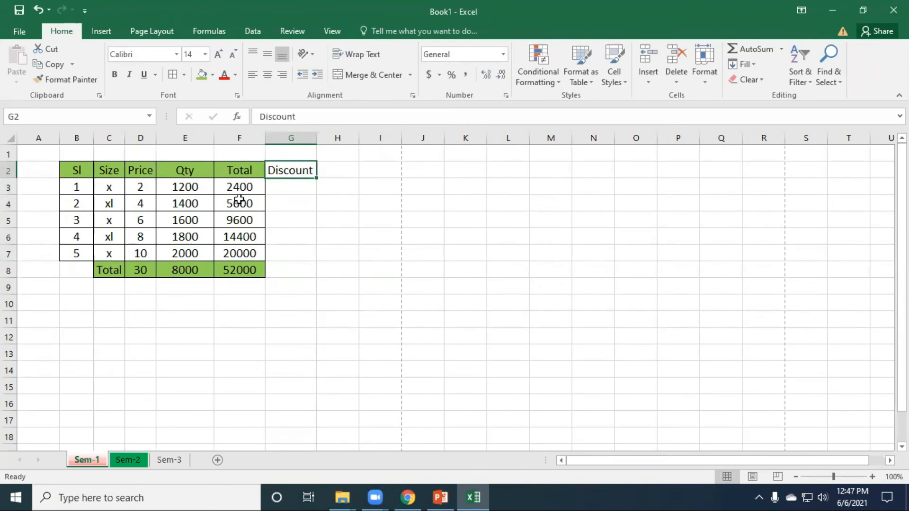
right_click(299, 170)
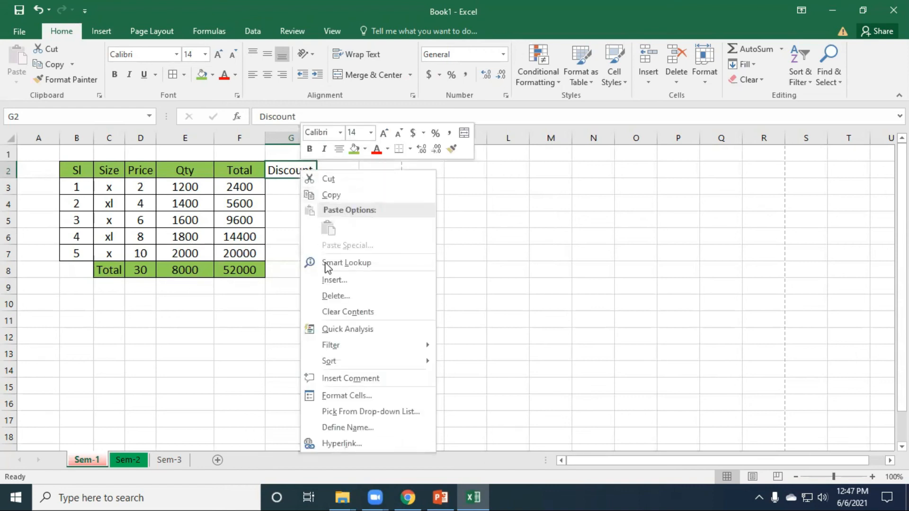
click(286, 176)
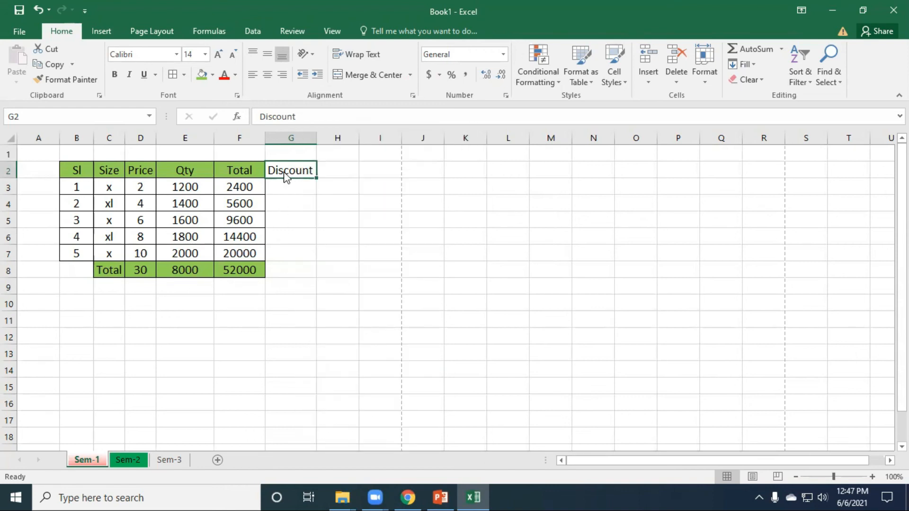
right_click(285, 174)
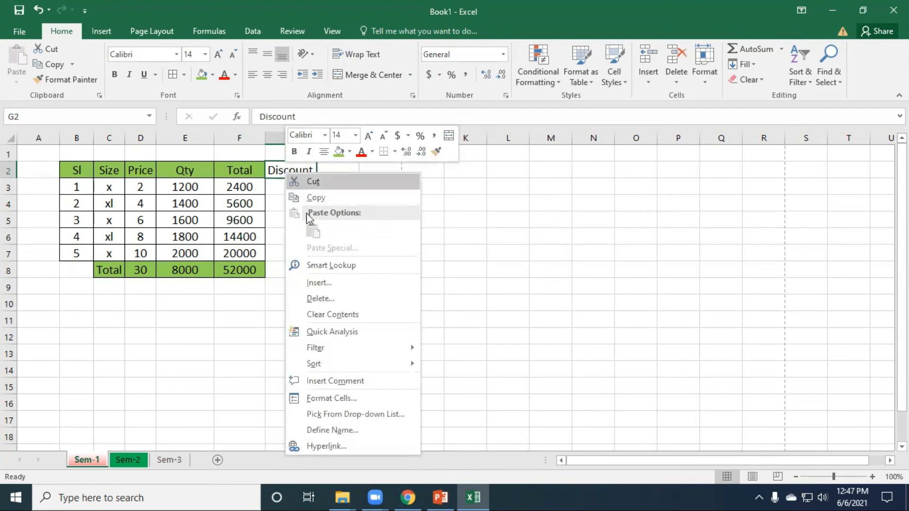
click(344, 380)
drag(391, 161, 318, 162)
text(Totak*10%)
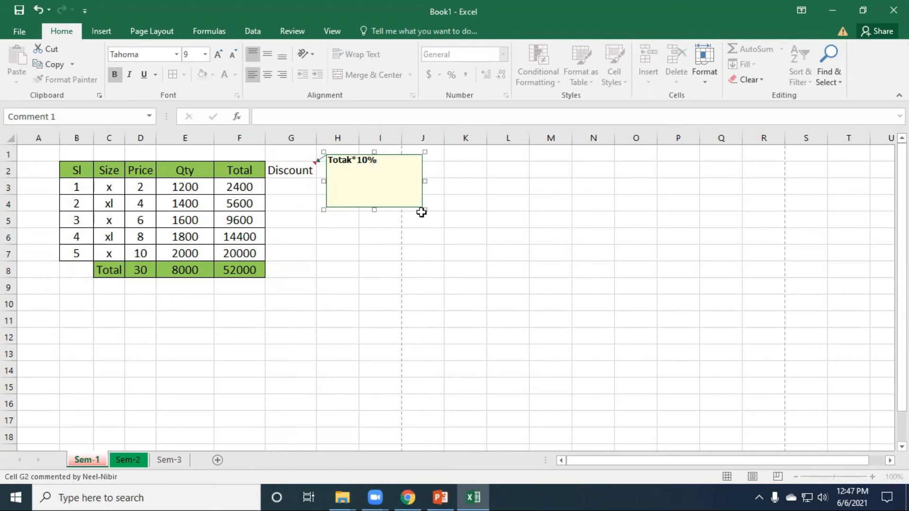
drag(425, 209, 388, 170)
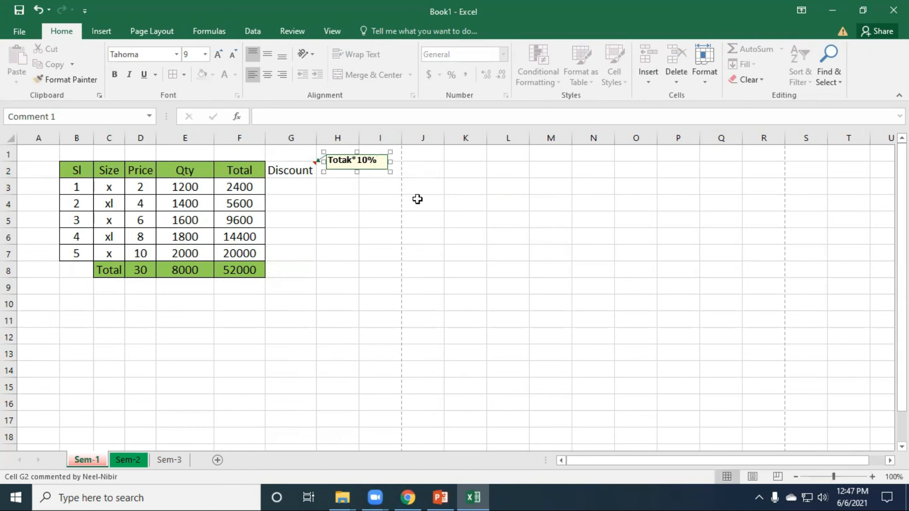
click(483, 190)
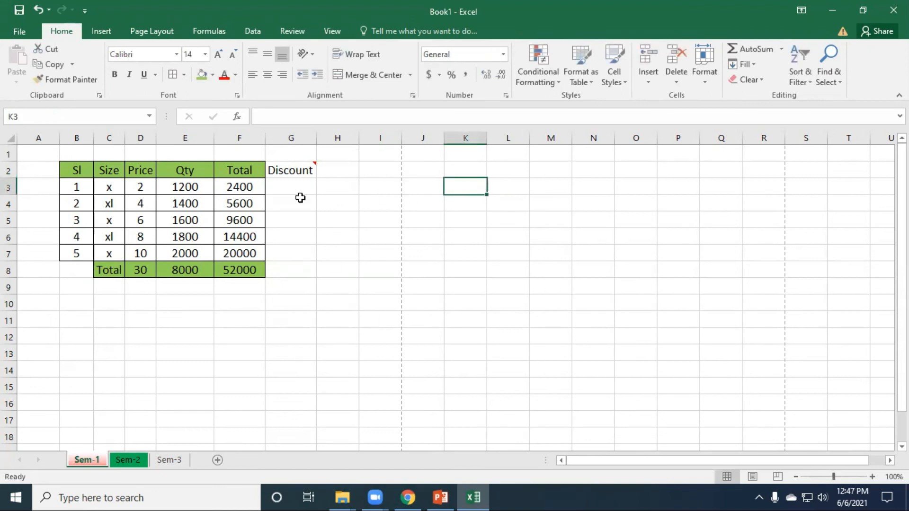
Edit the comment on the Discount header, correcting the misspelled word so that it reads Total*10%
mouse_move(291, 172)
click(303, 169)
right_click(302, 166)
click(333, 375)
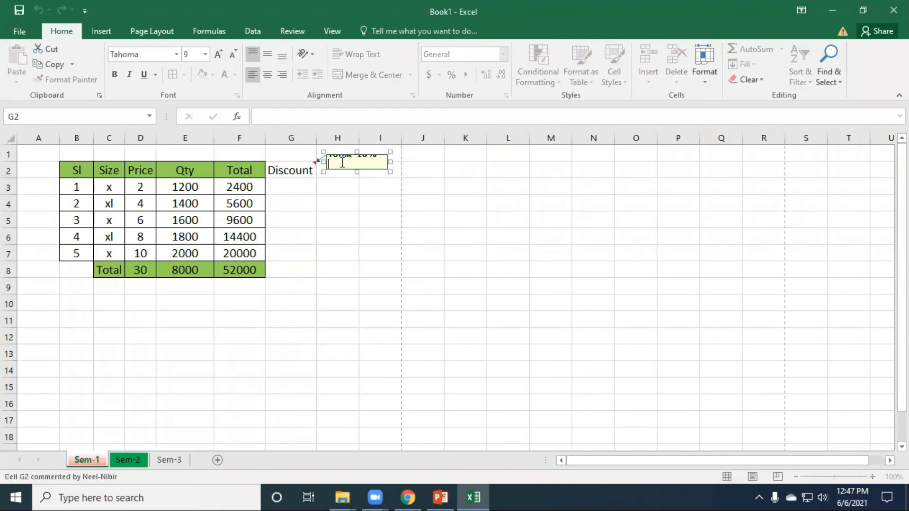
key(Up)
key(Right)
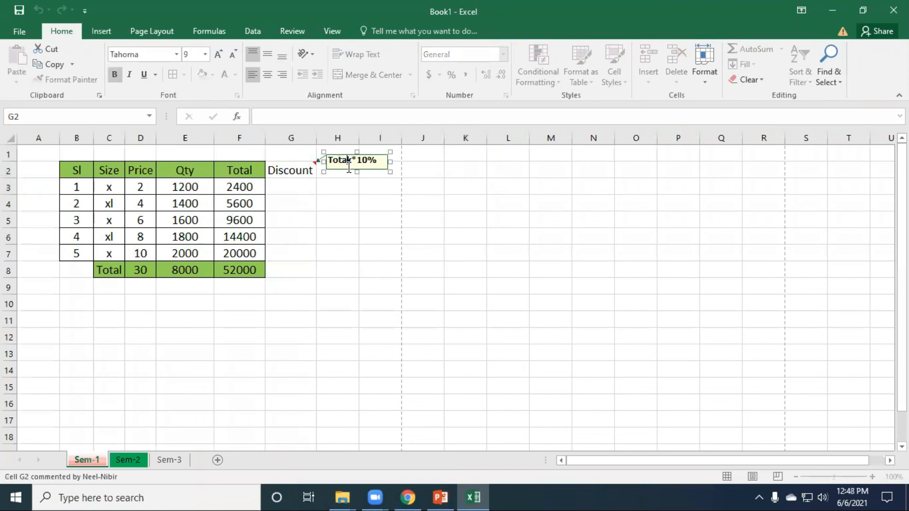
key(BackSpace)
text(l)
click(362, 189)
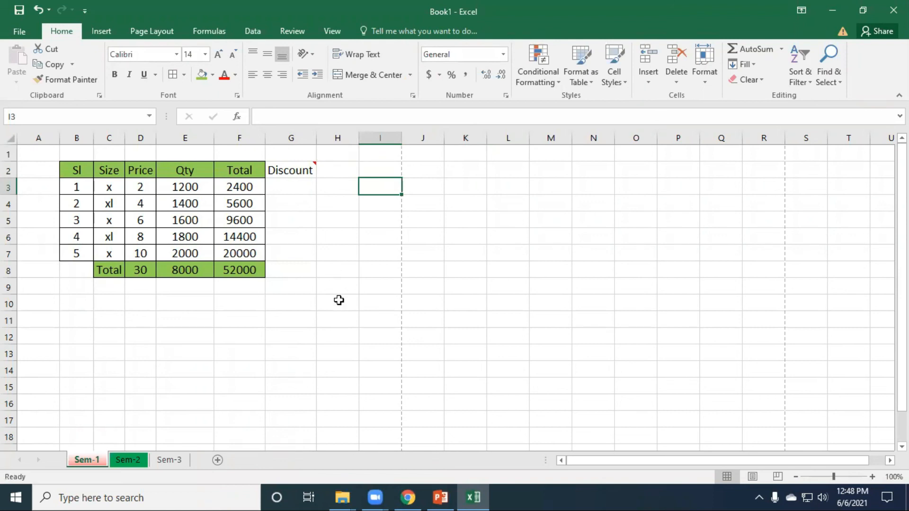
Keep the comment on the Discount header in G2 displayed on the sheet
click(292, 172)
right_click(293, 172)
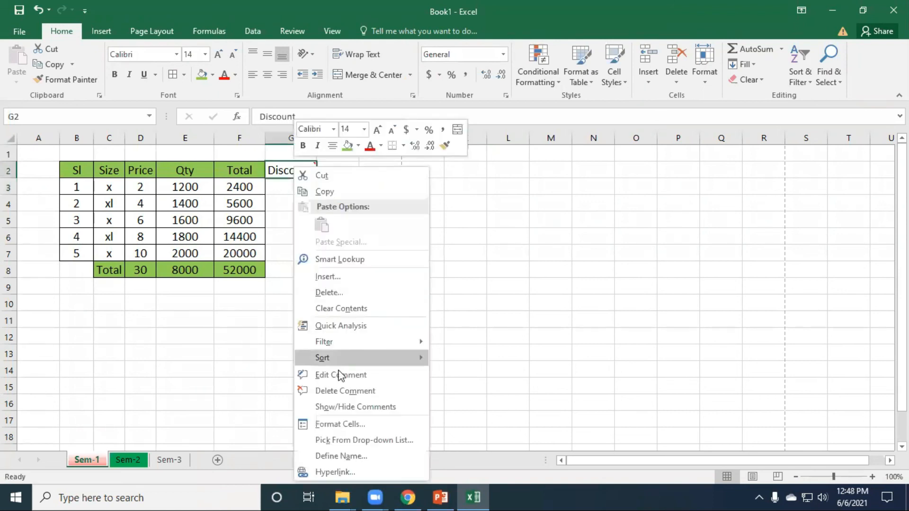
click(355, 406)
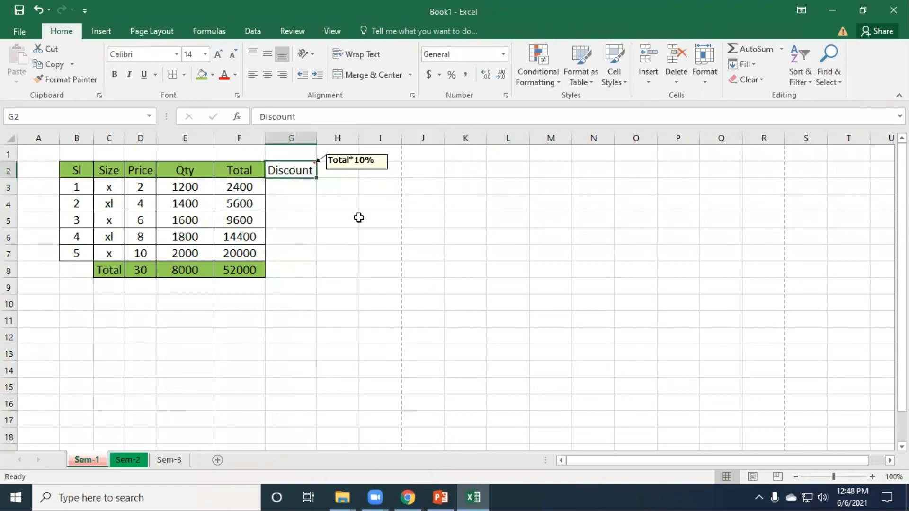
click(379, 217)
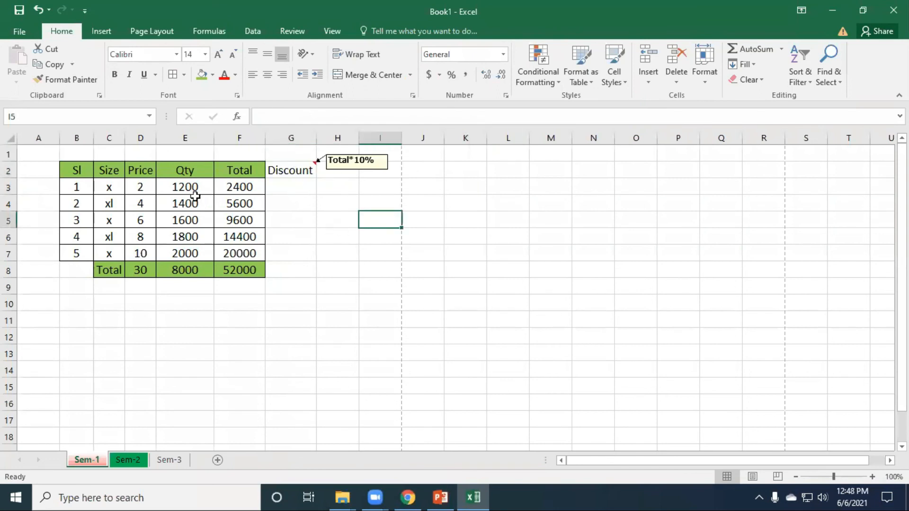
Enter the discount formula =F3*10% in G3, taking 10% of the first row's Total
click(279, 186)
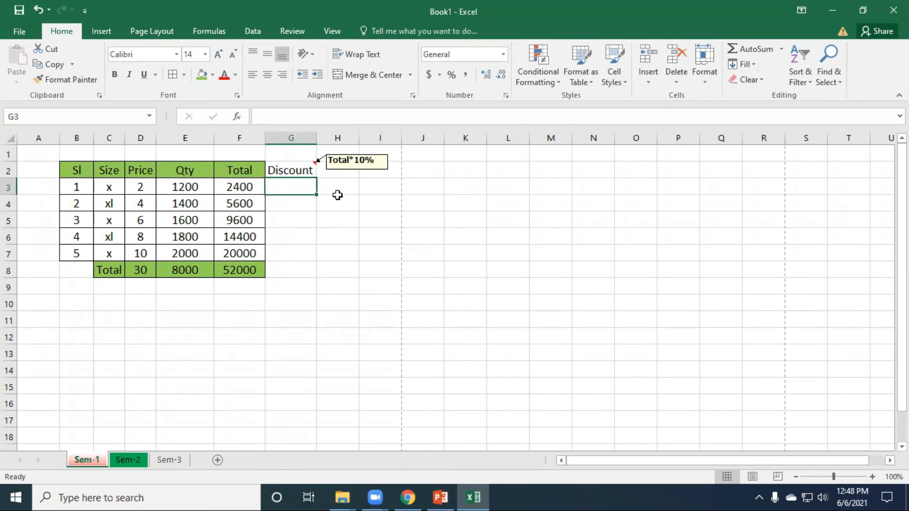
text(=)
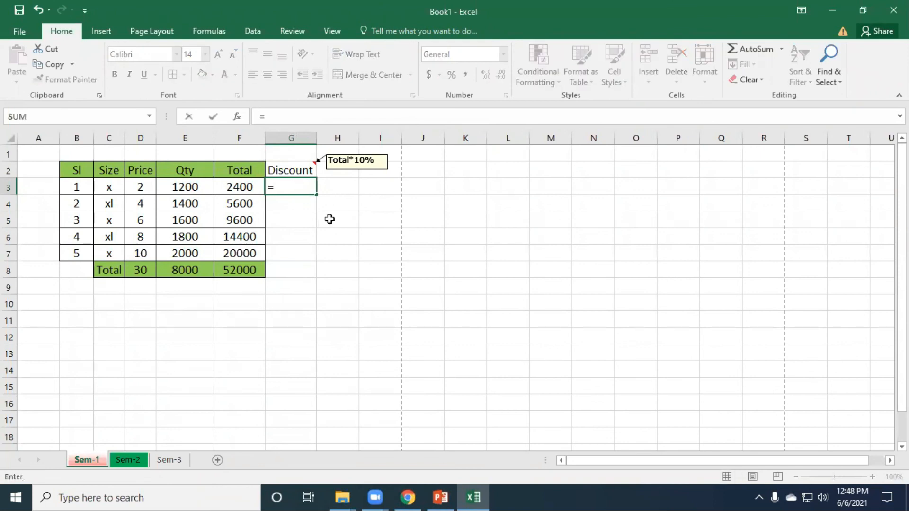
click(239, 186)
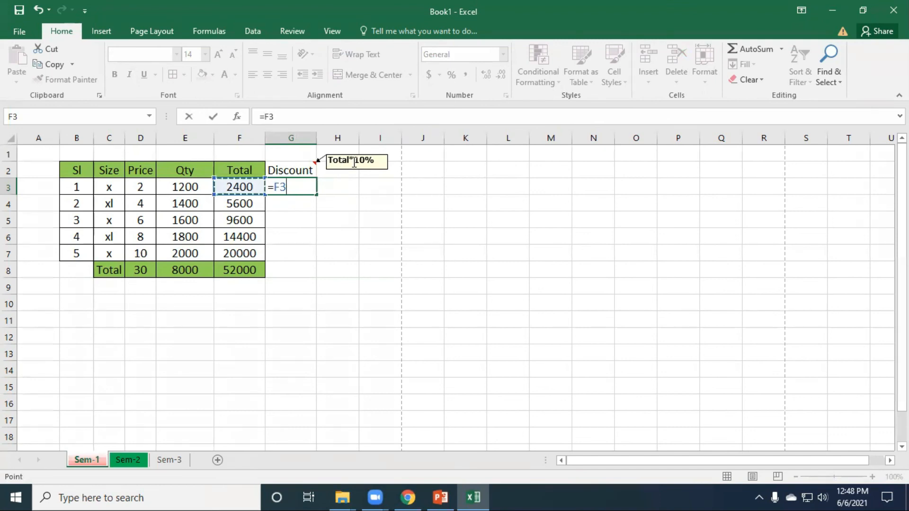
text(*)
text(10)
text(0)
text(%)
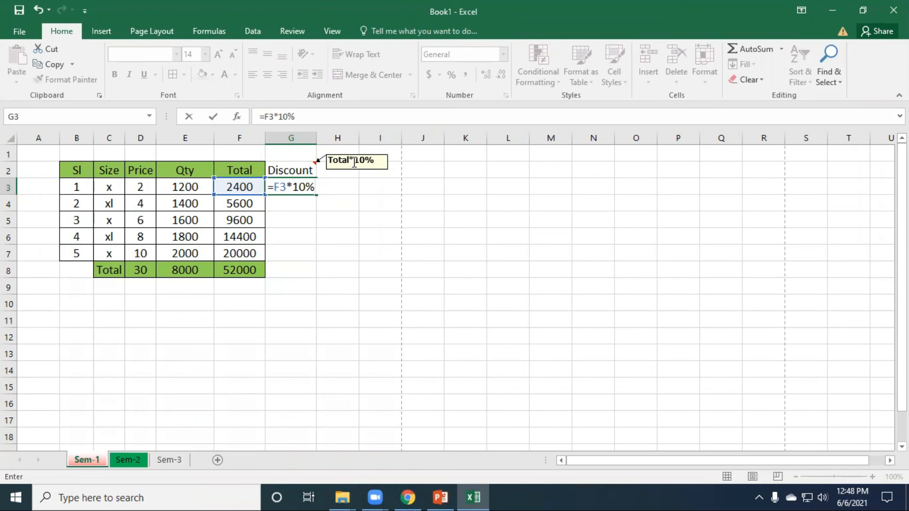
key(Return)
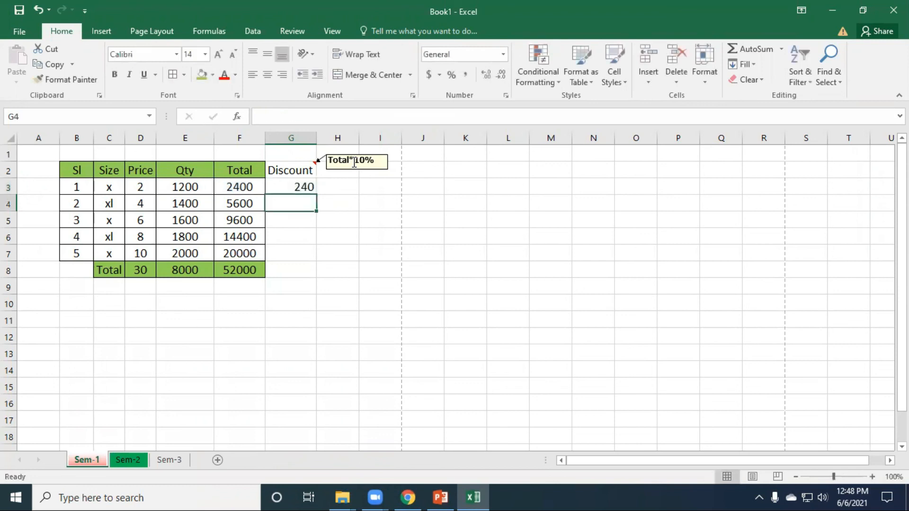
Fill the discount formula from G3 down to G7 and extend the total in F8 across to G8
click(301, 187)
drag(316, 195, 316, 263)
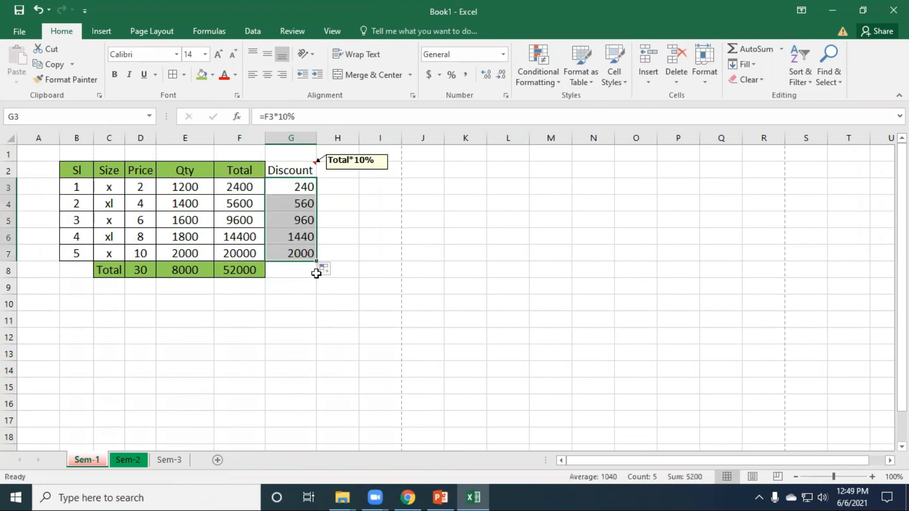
click(306, 272)
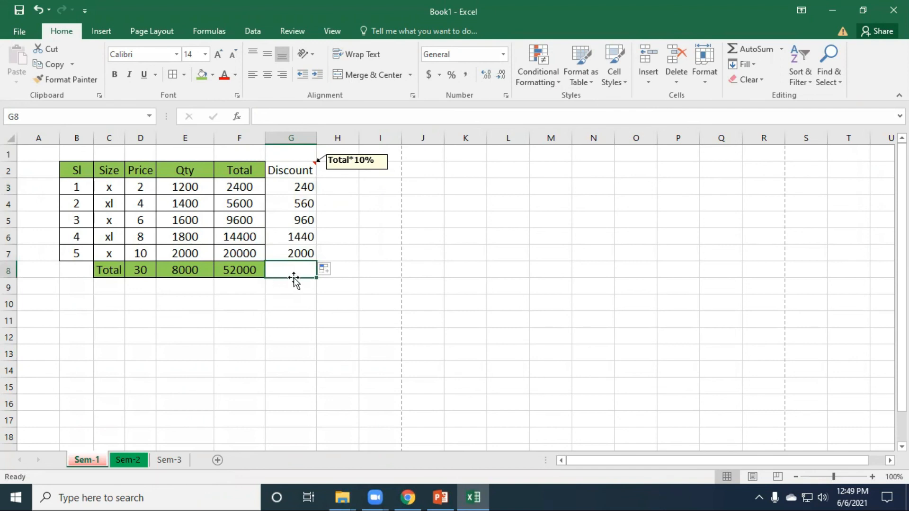
click(246, 272)
drag(265, 279, 316, 278)
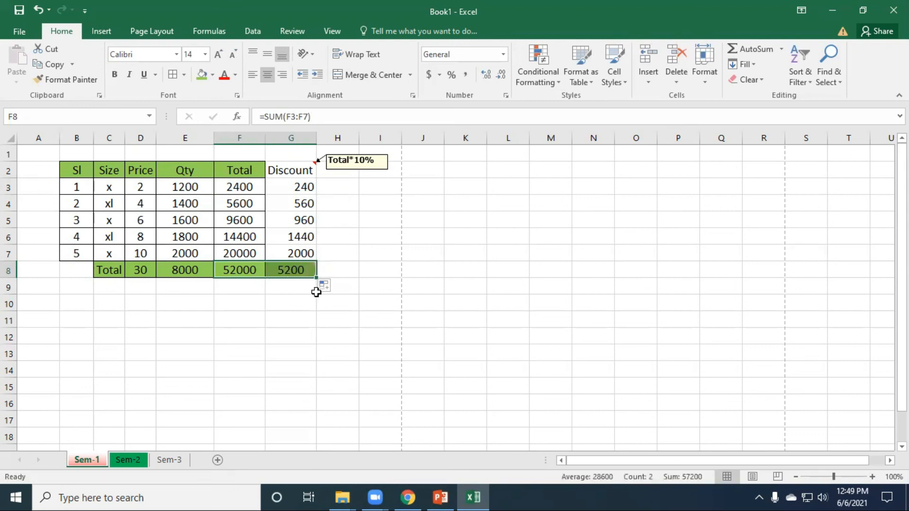
Copy the formatting of the Total header in F2 onto the Discount header in G2
click(243, 176)
click(43, 81)
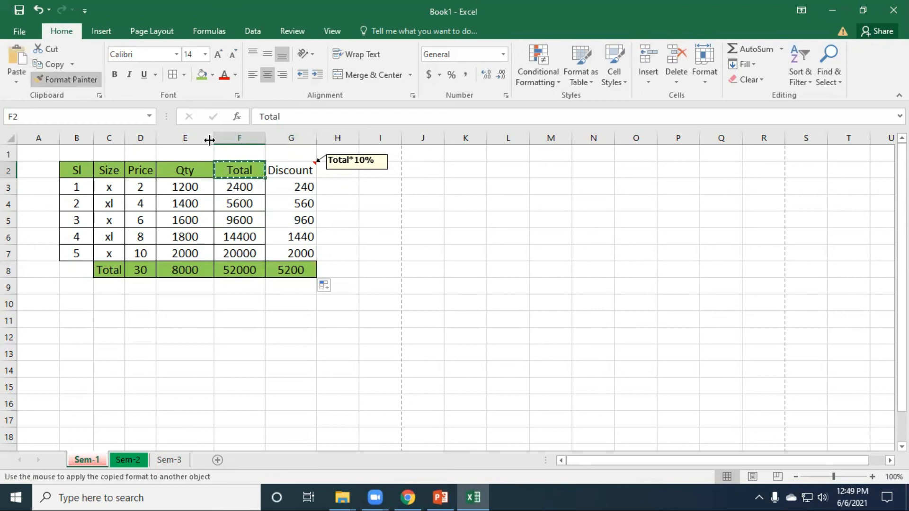
click(287, 171)
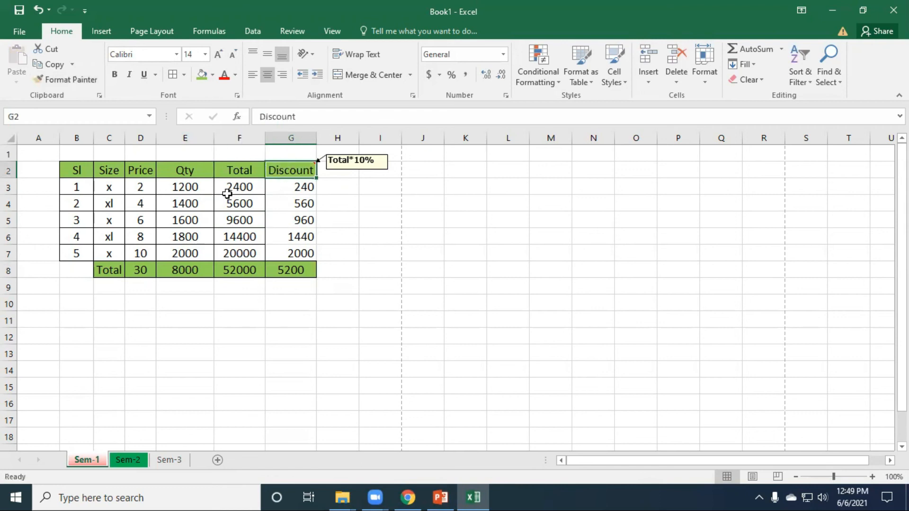
click(190, 205)
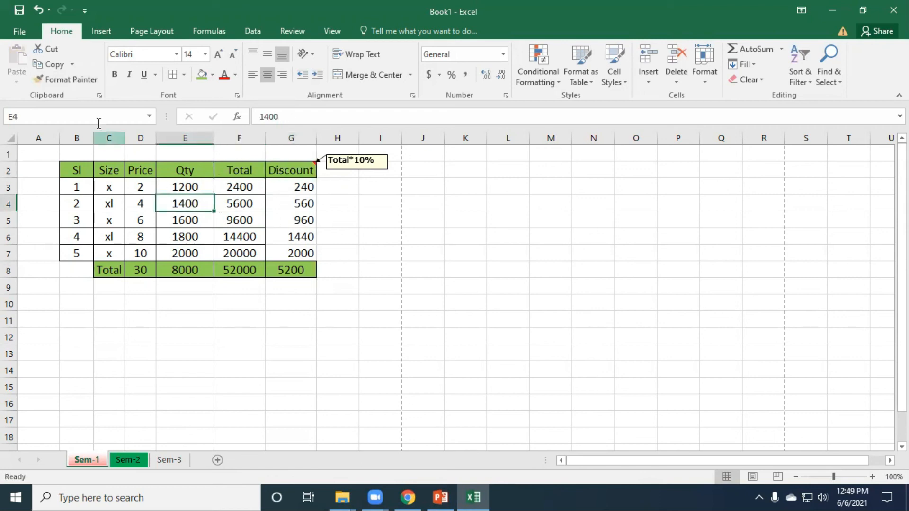
click(138, 205)
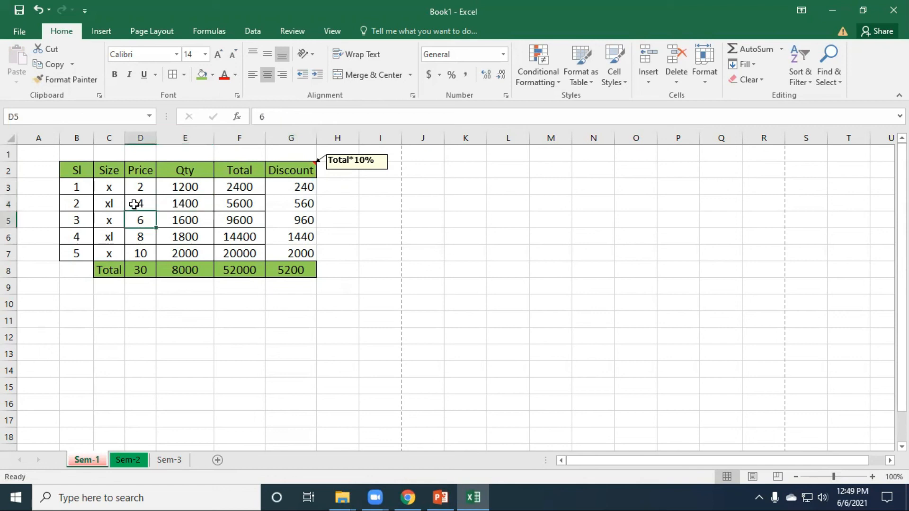
click(175, 214)
click(114, 204)
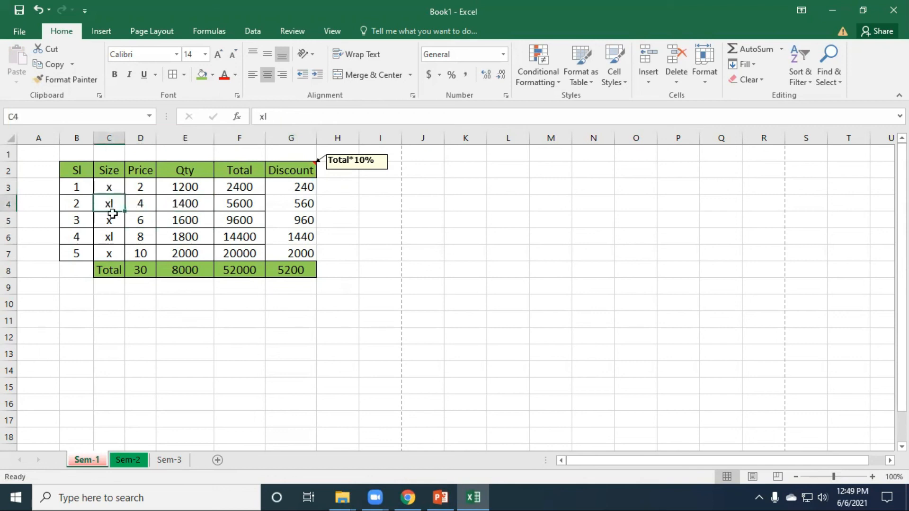
click(169, 205)
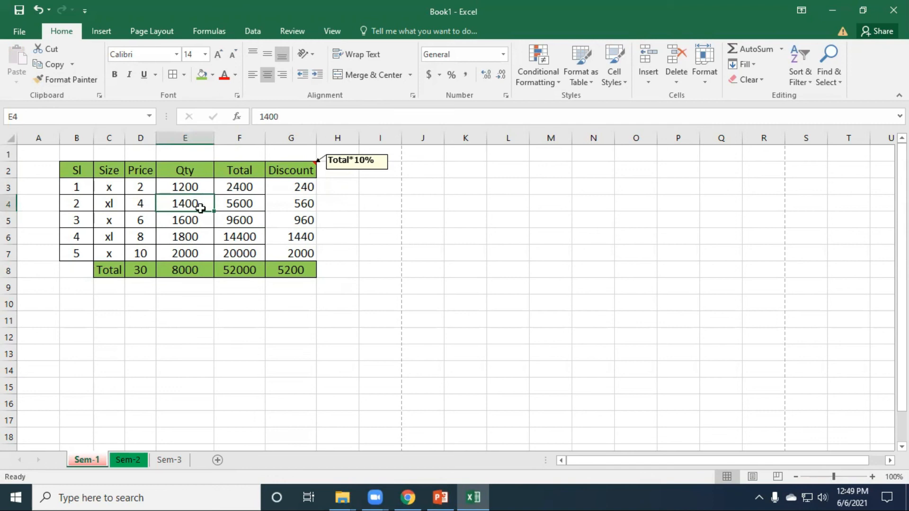
click(110, 203)
click(142, 204)
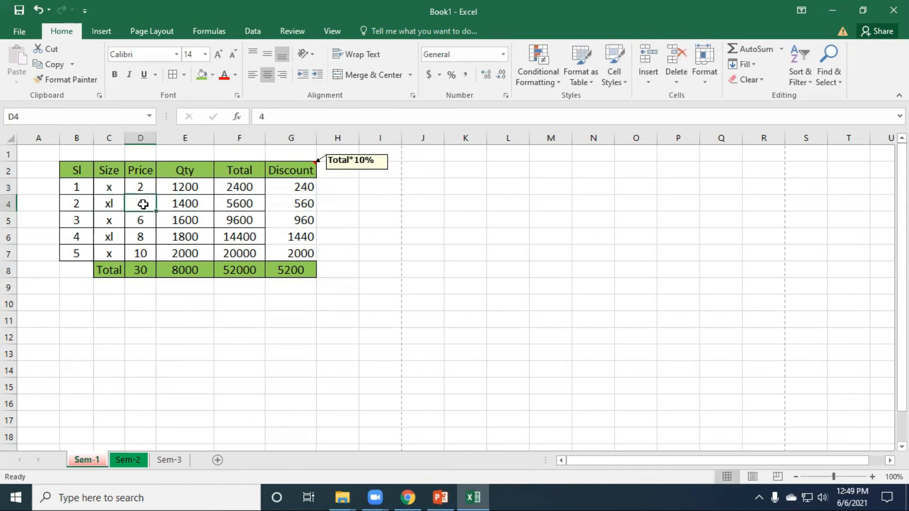
click(109, 203)
click(142, 204)
Copy the formatting of quantity cell E4 onto the discount values G3:G7 and hide the comment on the Discount header
click(185, 205)
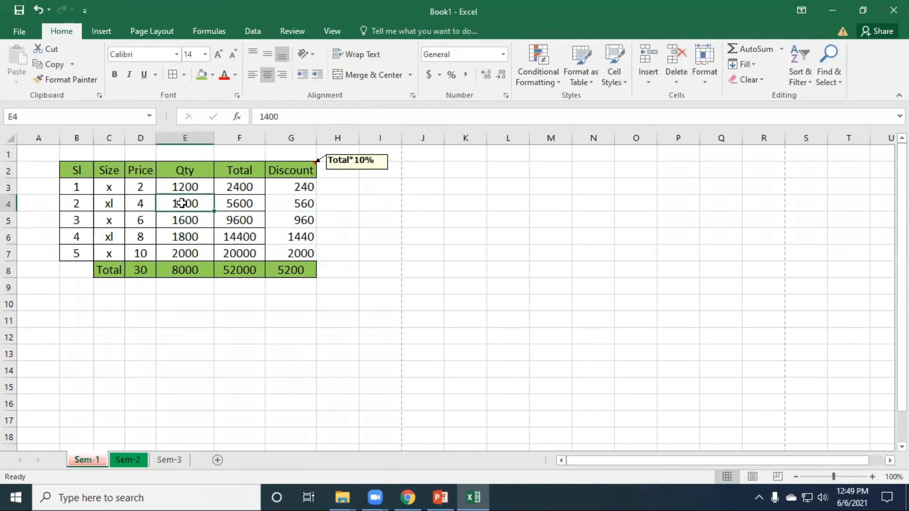
click(71, 79)
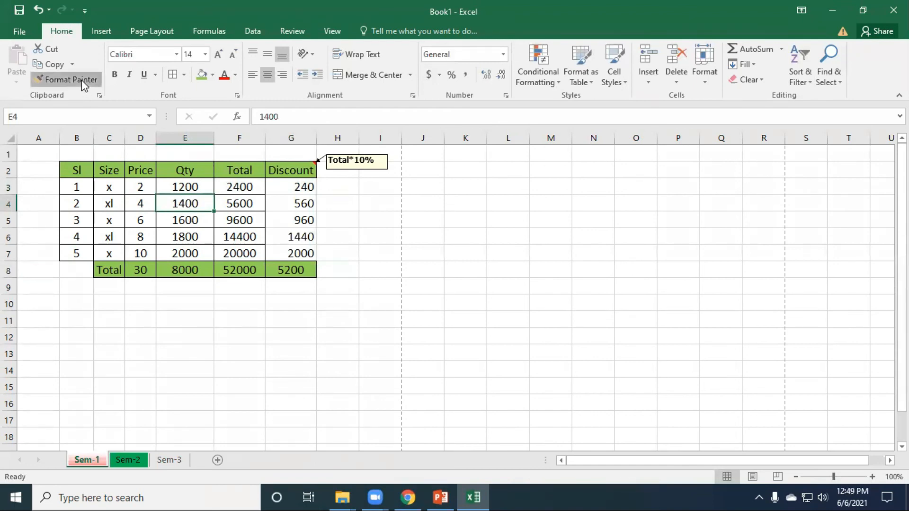
drag(295, 182, 298, 253)
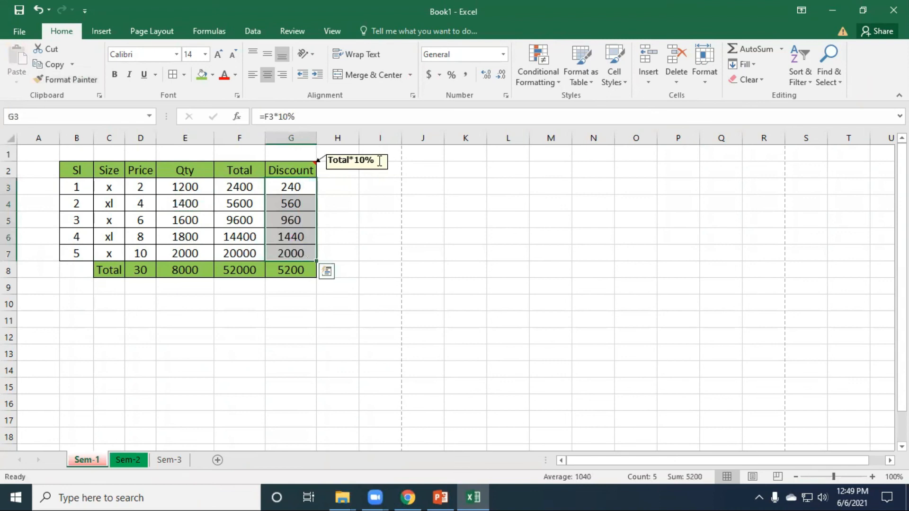
right_click(296, 168)
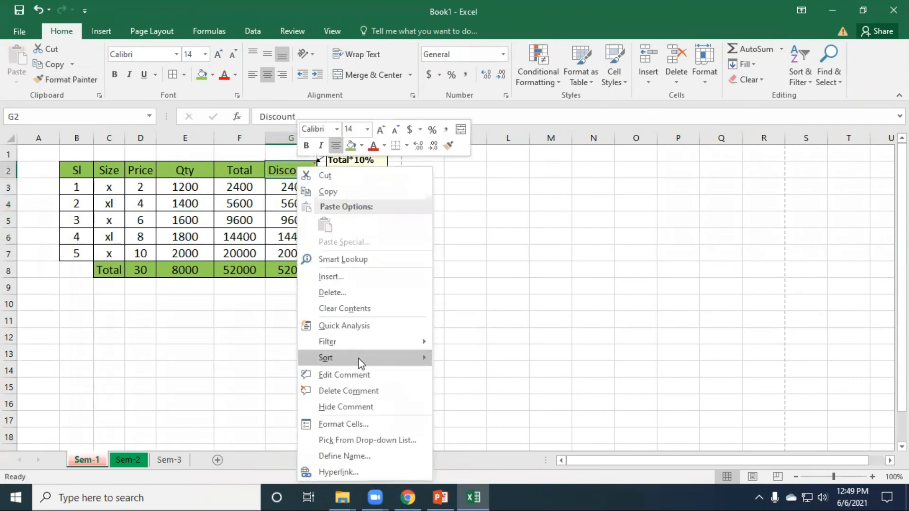
click(365, 414)
Enter the header Net Amount in H2 and autofit column H to its text
click(341, 175)
text(Net Am)
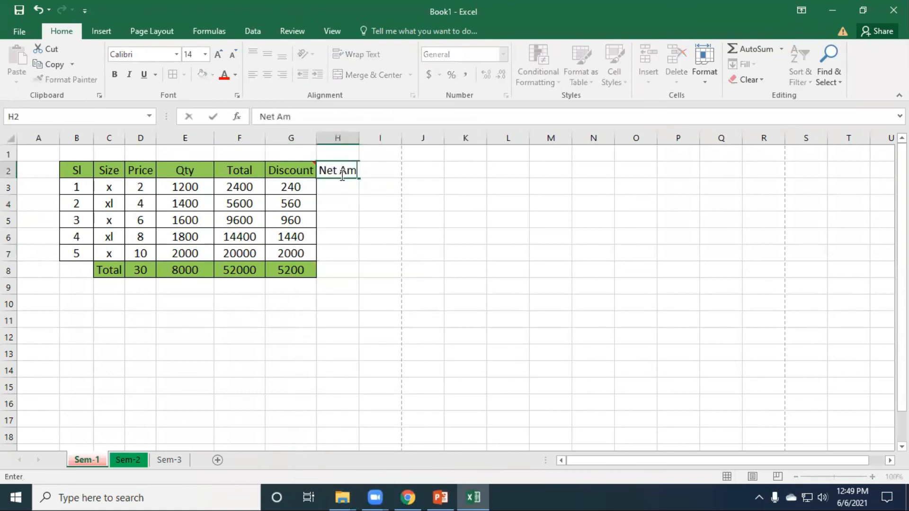
text(ount)
click(378, 199)
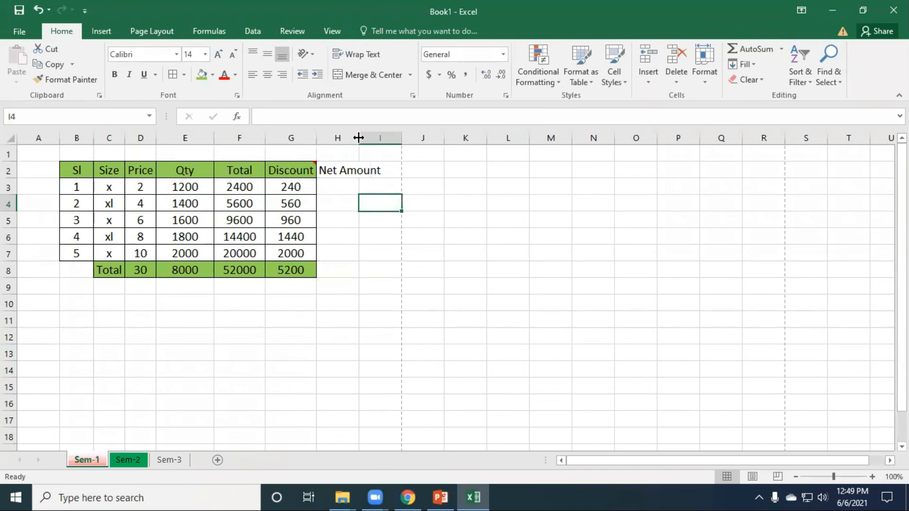
double_click(358, 137)
Enter the formula =F3-G3 in H3 to subtract the discount from the first row's Total
click(376, 183)
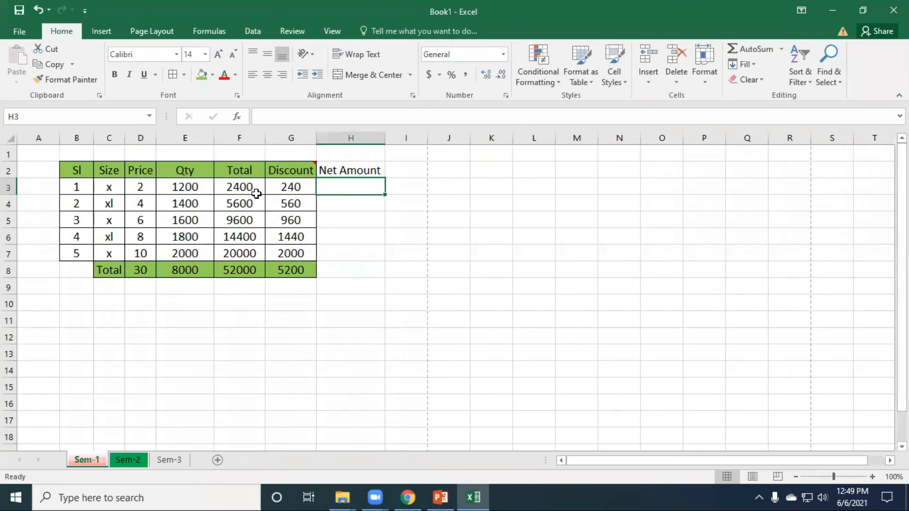
click(295, 186)
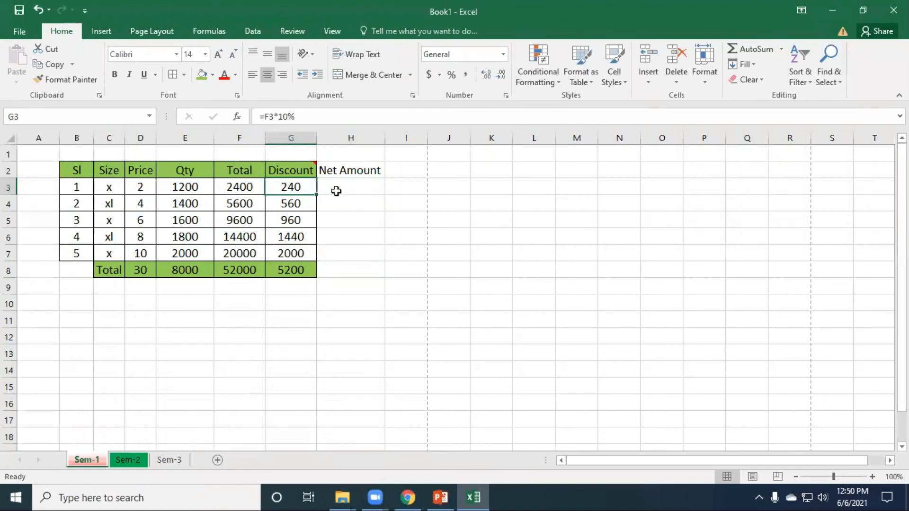
click(356, 188)
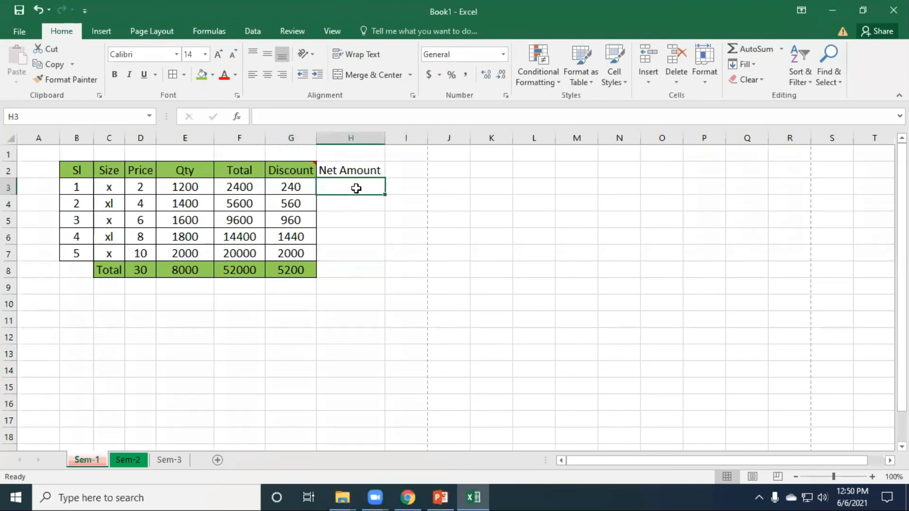
text(=)
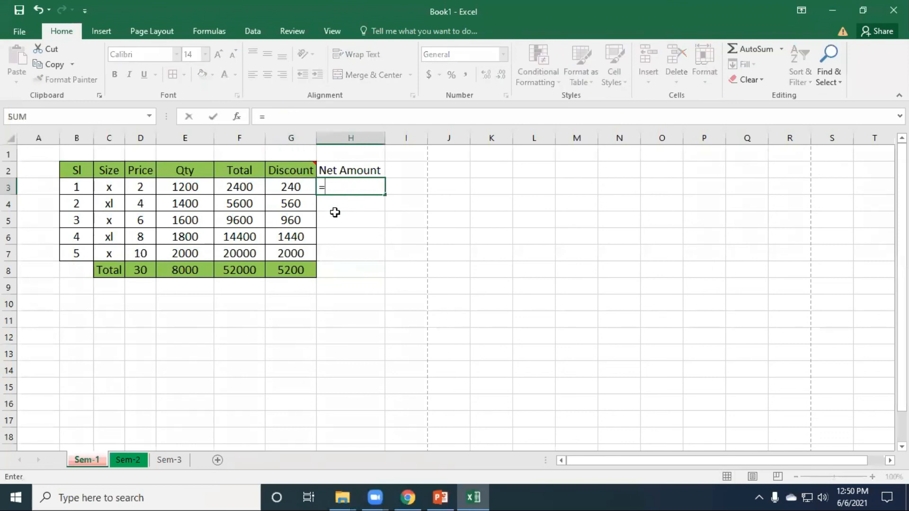
click(242, 188)
text(-)
click(284, 188)
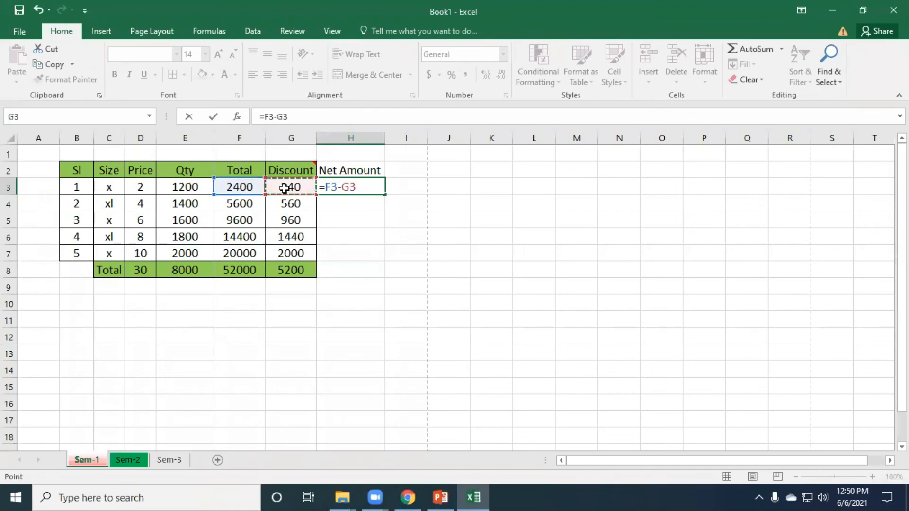
key(Return)
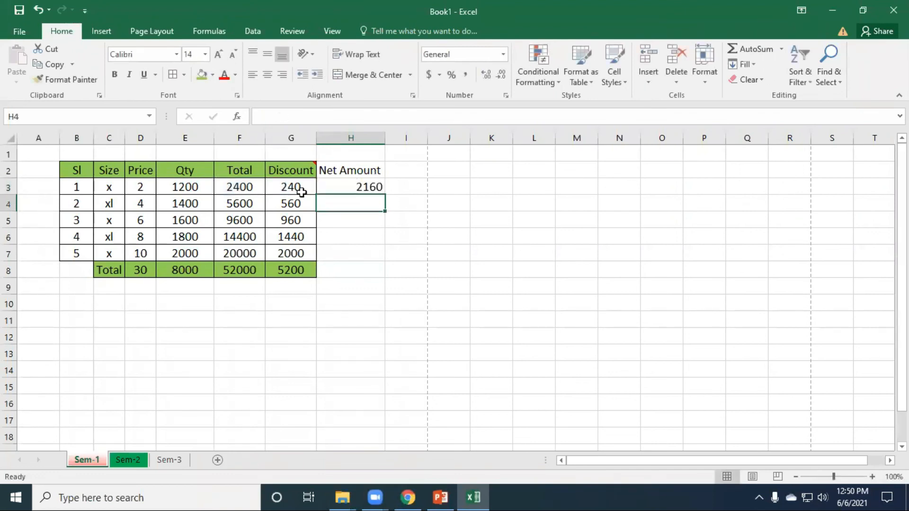
Try filling the Net Amount formula from H3 down the column, undo each fill, and reselect H3
click(353, 187)
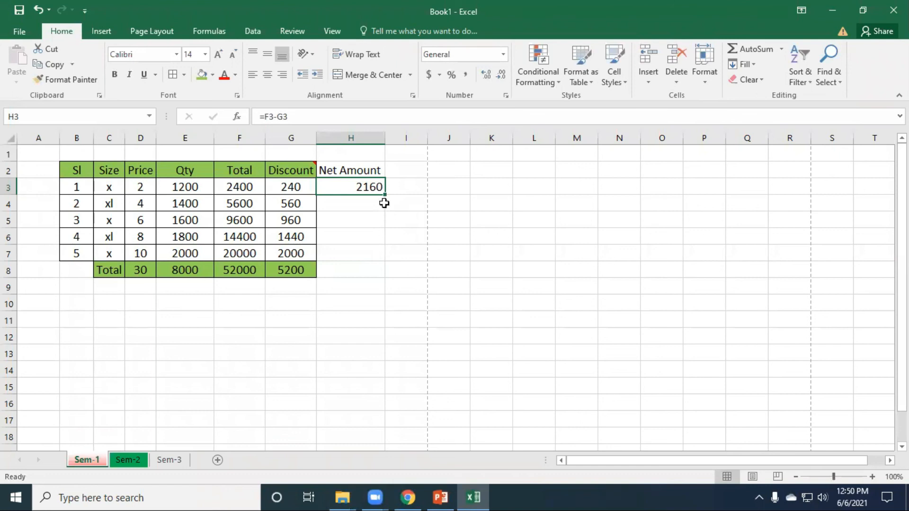
drag(385, 195, 386, 256)
key(ctrl+z)
drag(386, 195, 400, 142)
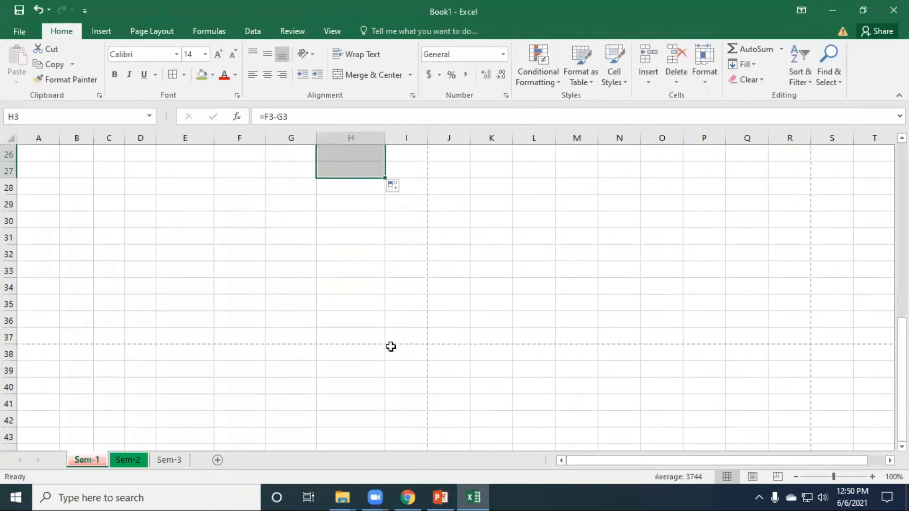
scroll(391, 347, up, 9)
key(ctrl+z)
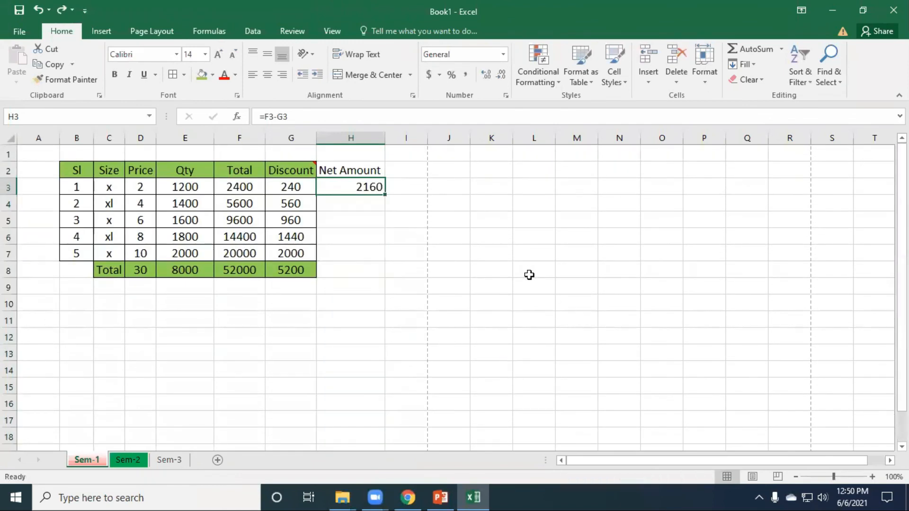
click(521, 277)
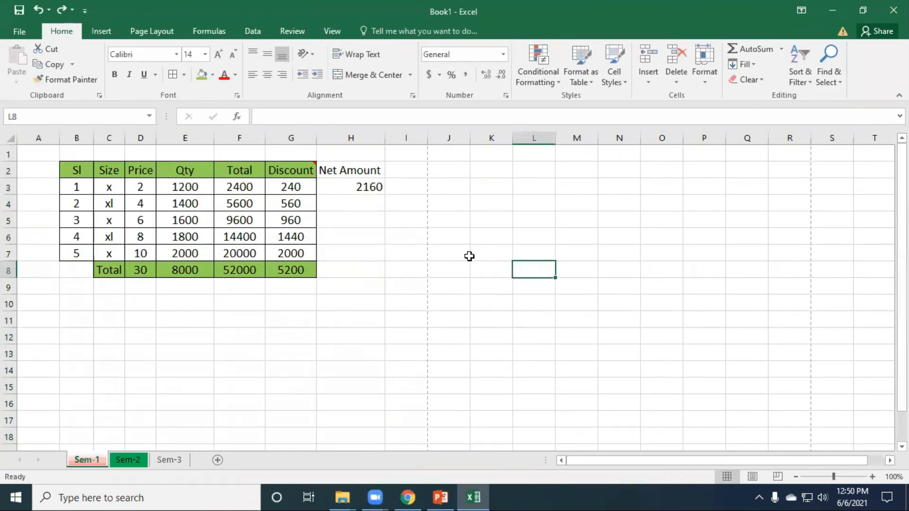
click(348, 182)
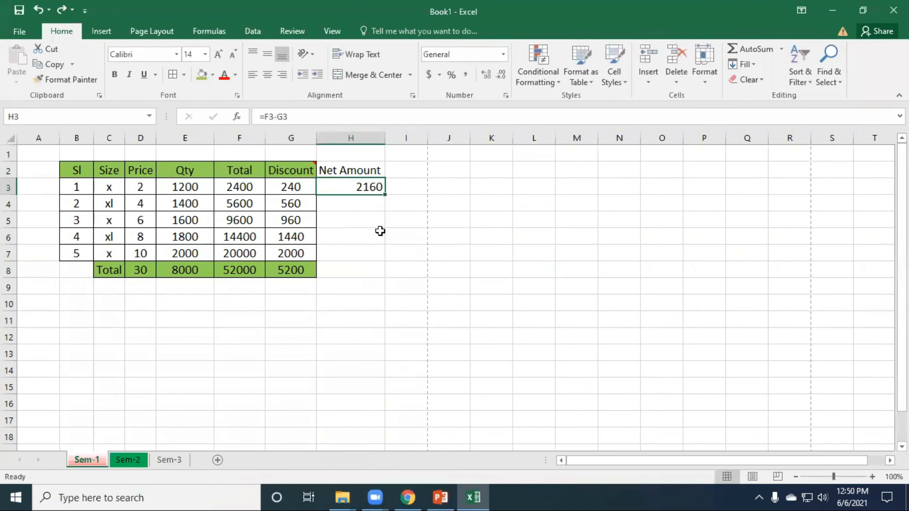
Fill the Net Amount formula from H3 down to H7 and extend the Discount column's total formula from G8 into H8
double_click(385, 193)
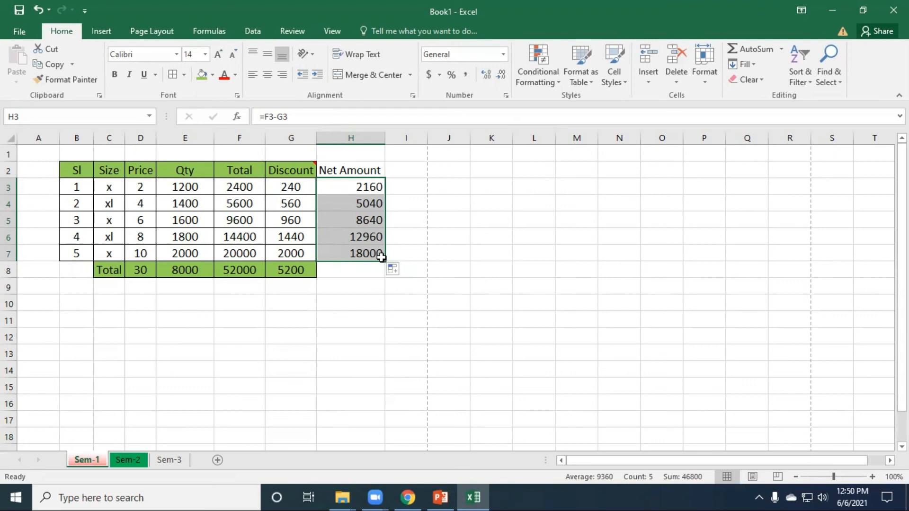
click(367, 268)
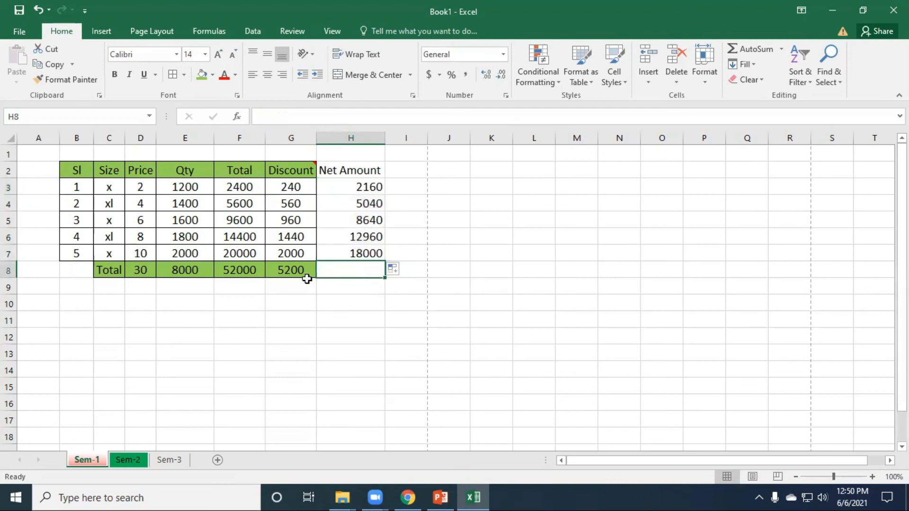
click(303, 273)
drag(315, 280, 367, 271)
Copy the formatting of discount cell G5 onto the Net Amount values H3:H7
click(287, 220)
click(67, 80)
mouse_move(335, 183)
mouse_down()
mouse_move(349, 264)
mouse_move(355, 254)
mouse_up()
Copy the green header formatting of the Total header F2 onto the Net Amount header H2
click(67, 79)
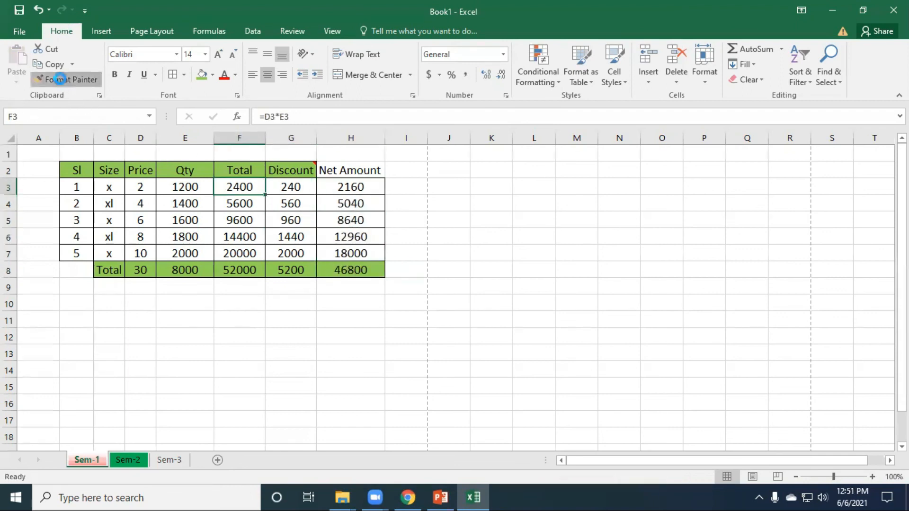
click(345, 170)
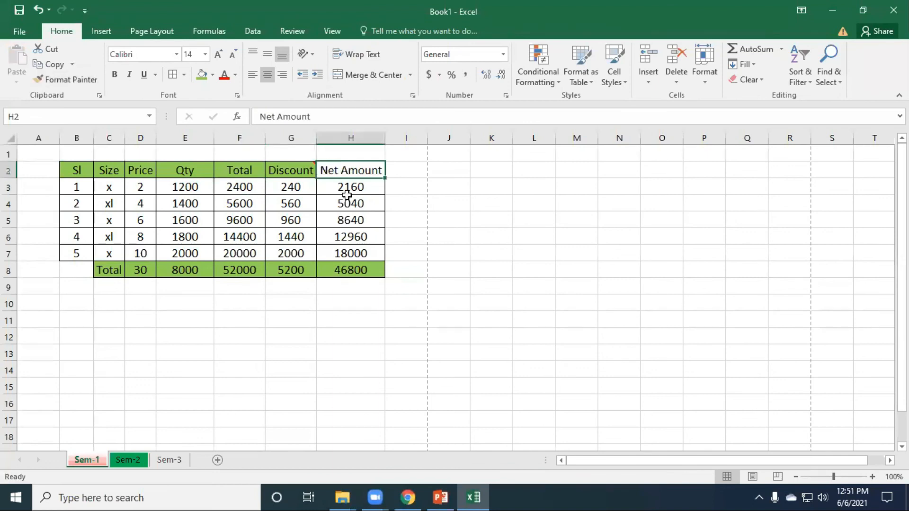
click(232, 171)
click(67, 80)
click(349, 171)
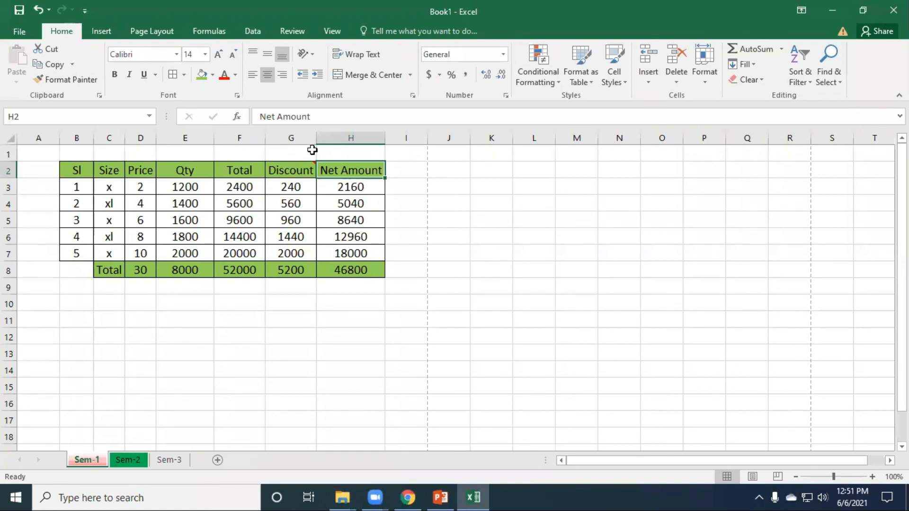
click(362, 188)
click(300, 185)
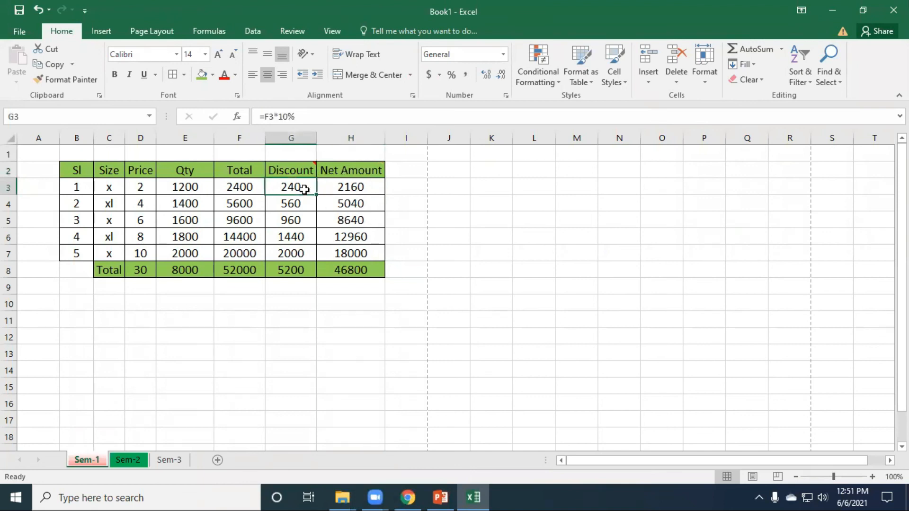
click(270, 240)
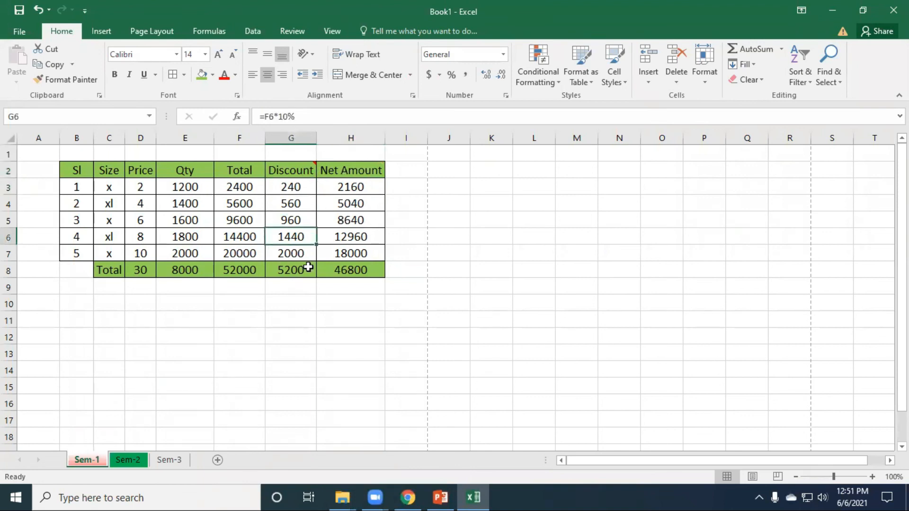
drag(75, 170, 378, 269)
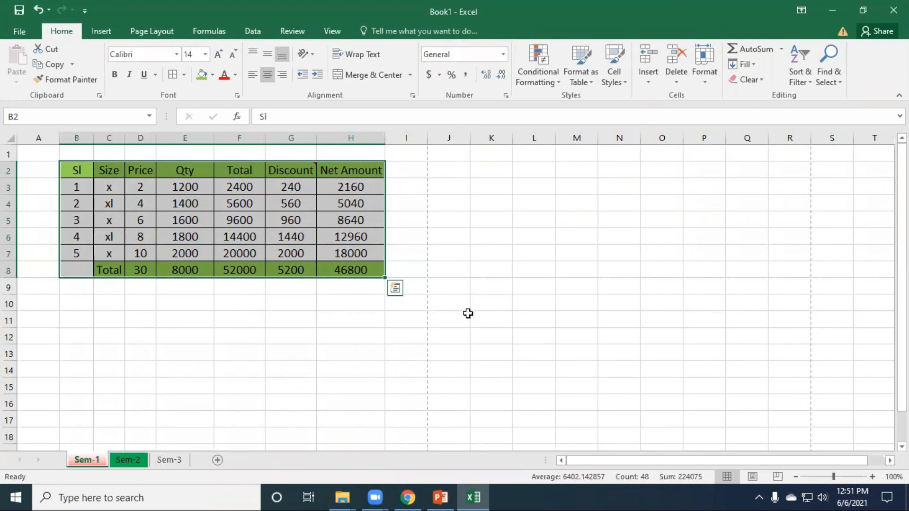
click(412, 221)
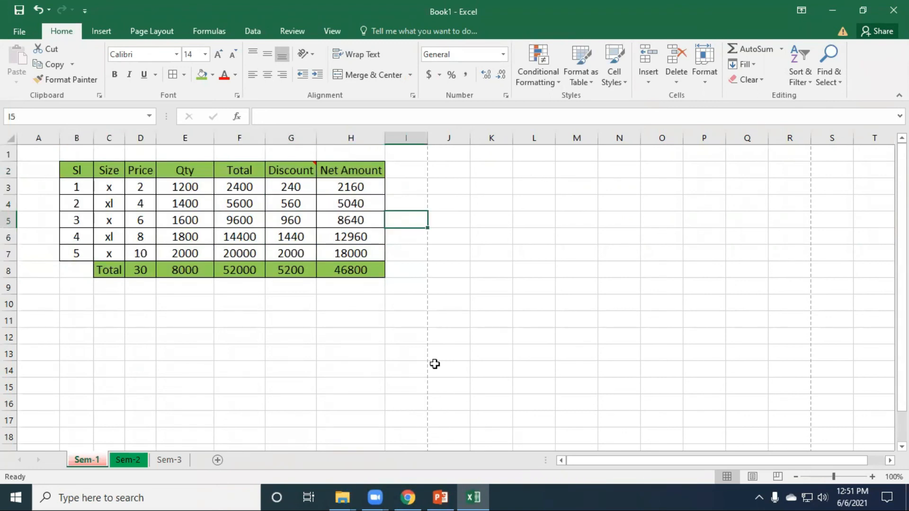
click(370, 297)
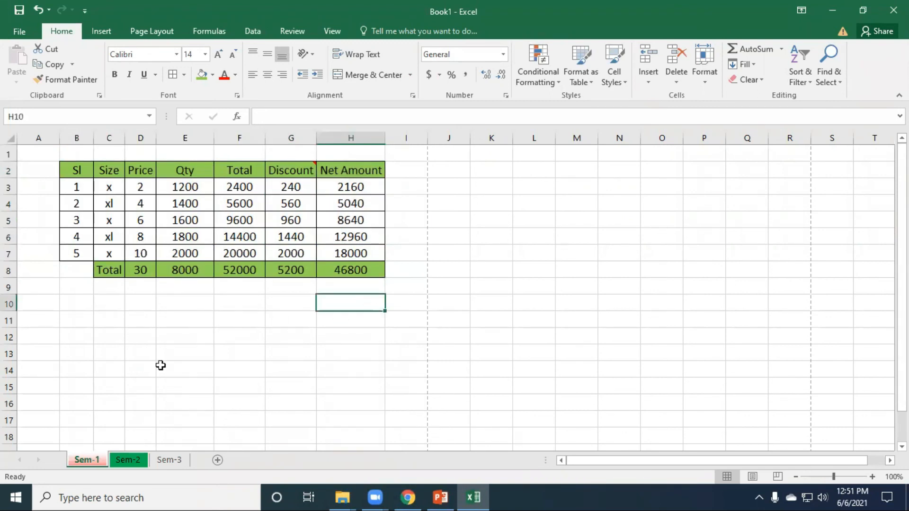
click(220, 309)
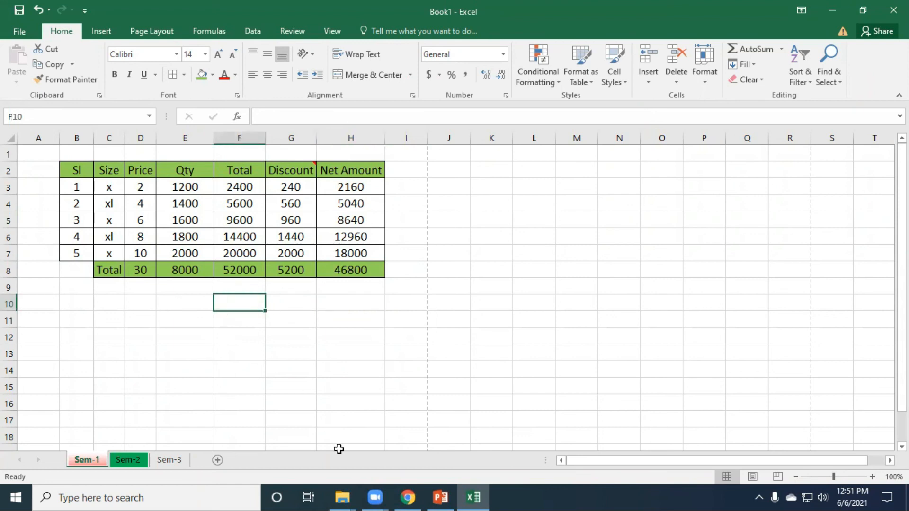